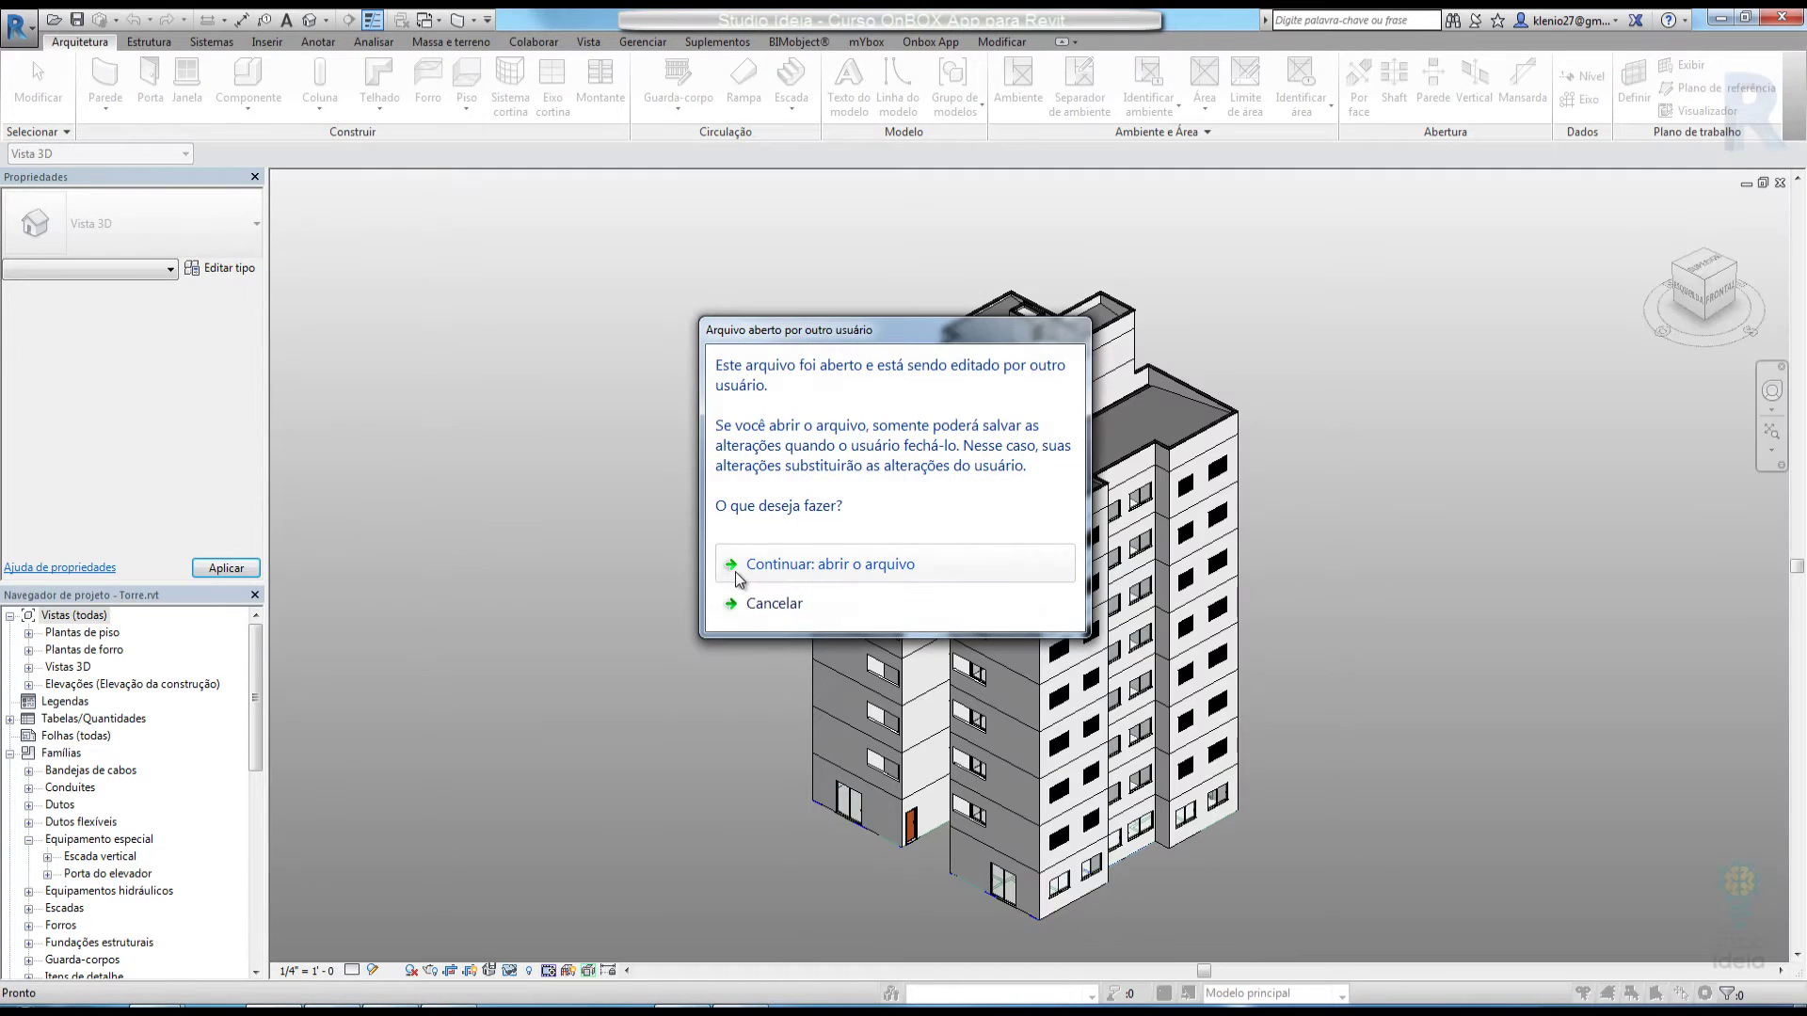
Open the tower project even though another user is editing it, and centre the building in the 3D view
{"action": "left_click", "coordinate": [785, 568]}
{"action": "scroll", "coordinate": [657, 562], "scroll_direction": "down", "scroll_amount": 2}
{"action": "middle_click_drag", "start_coordinate": [743, 625], "coordinate": [662, 570]}
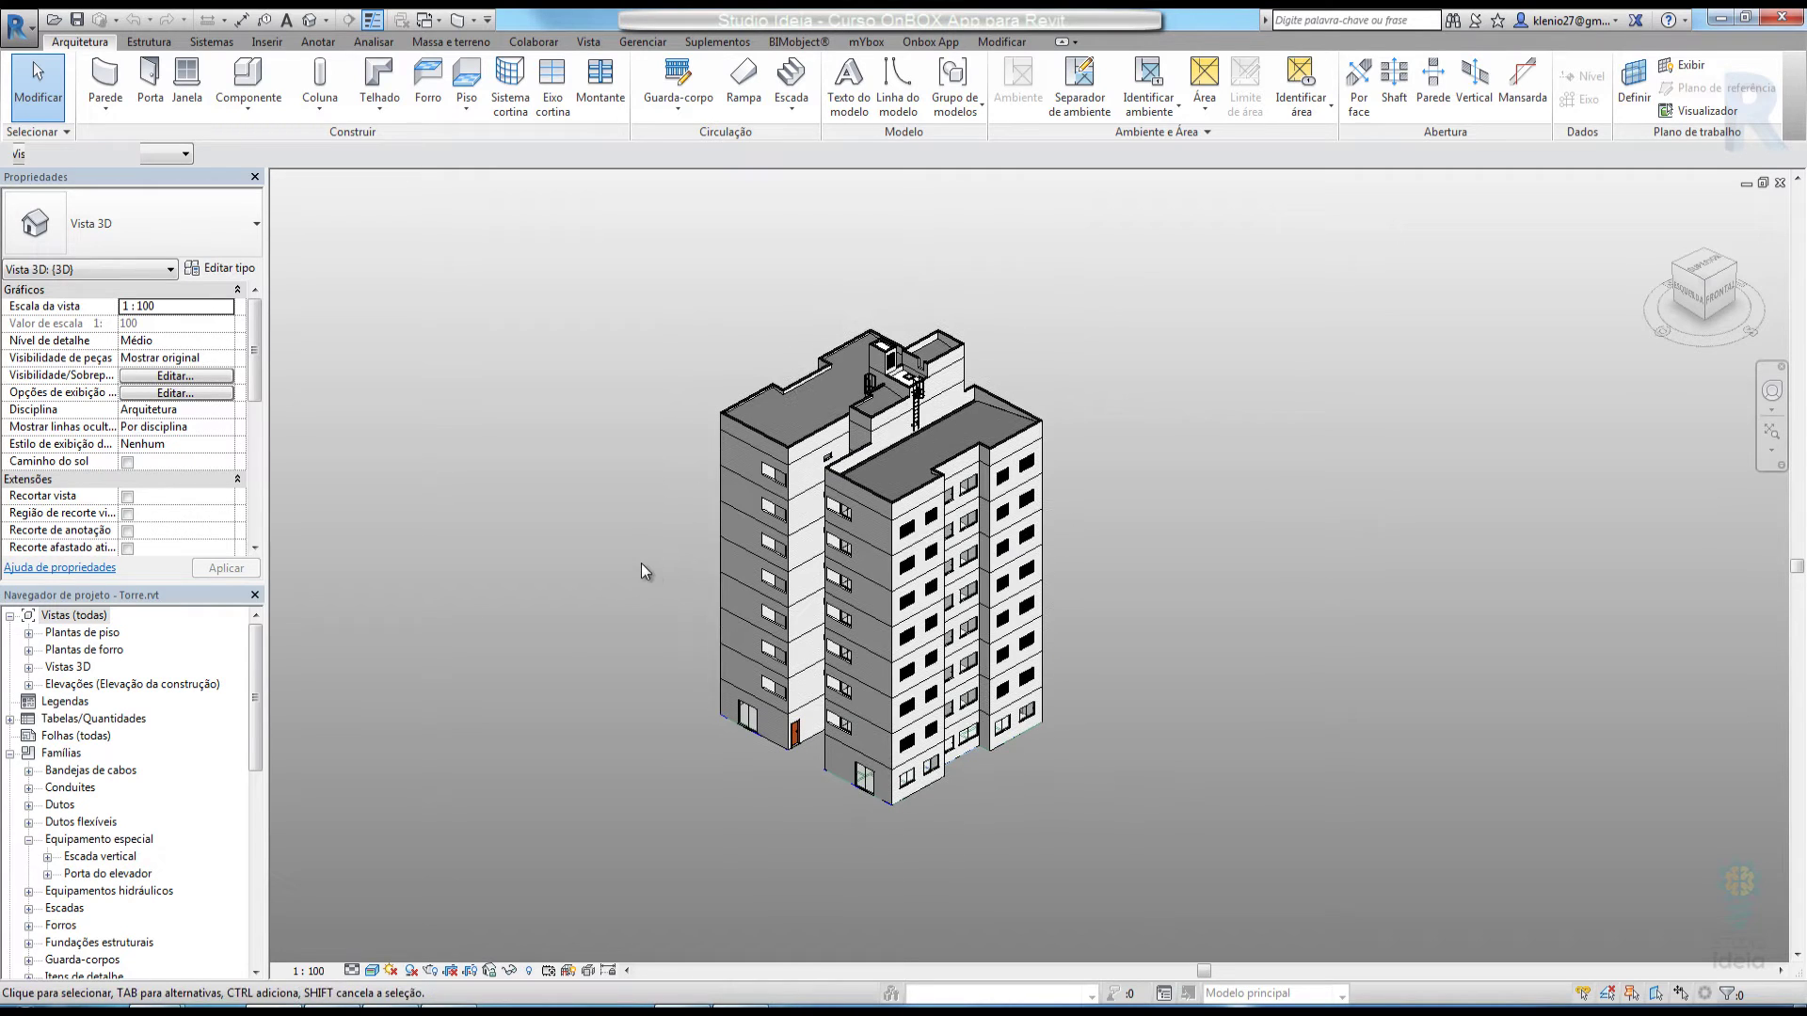
{"action": "left_click", "coordinate": [930, 41]}
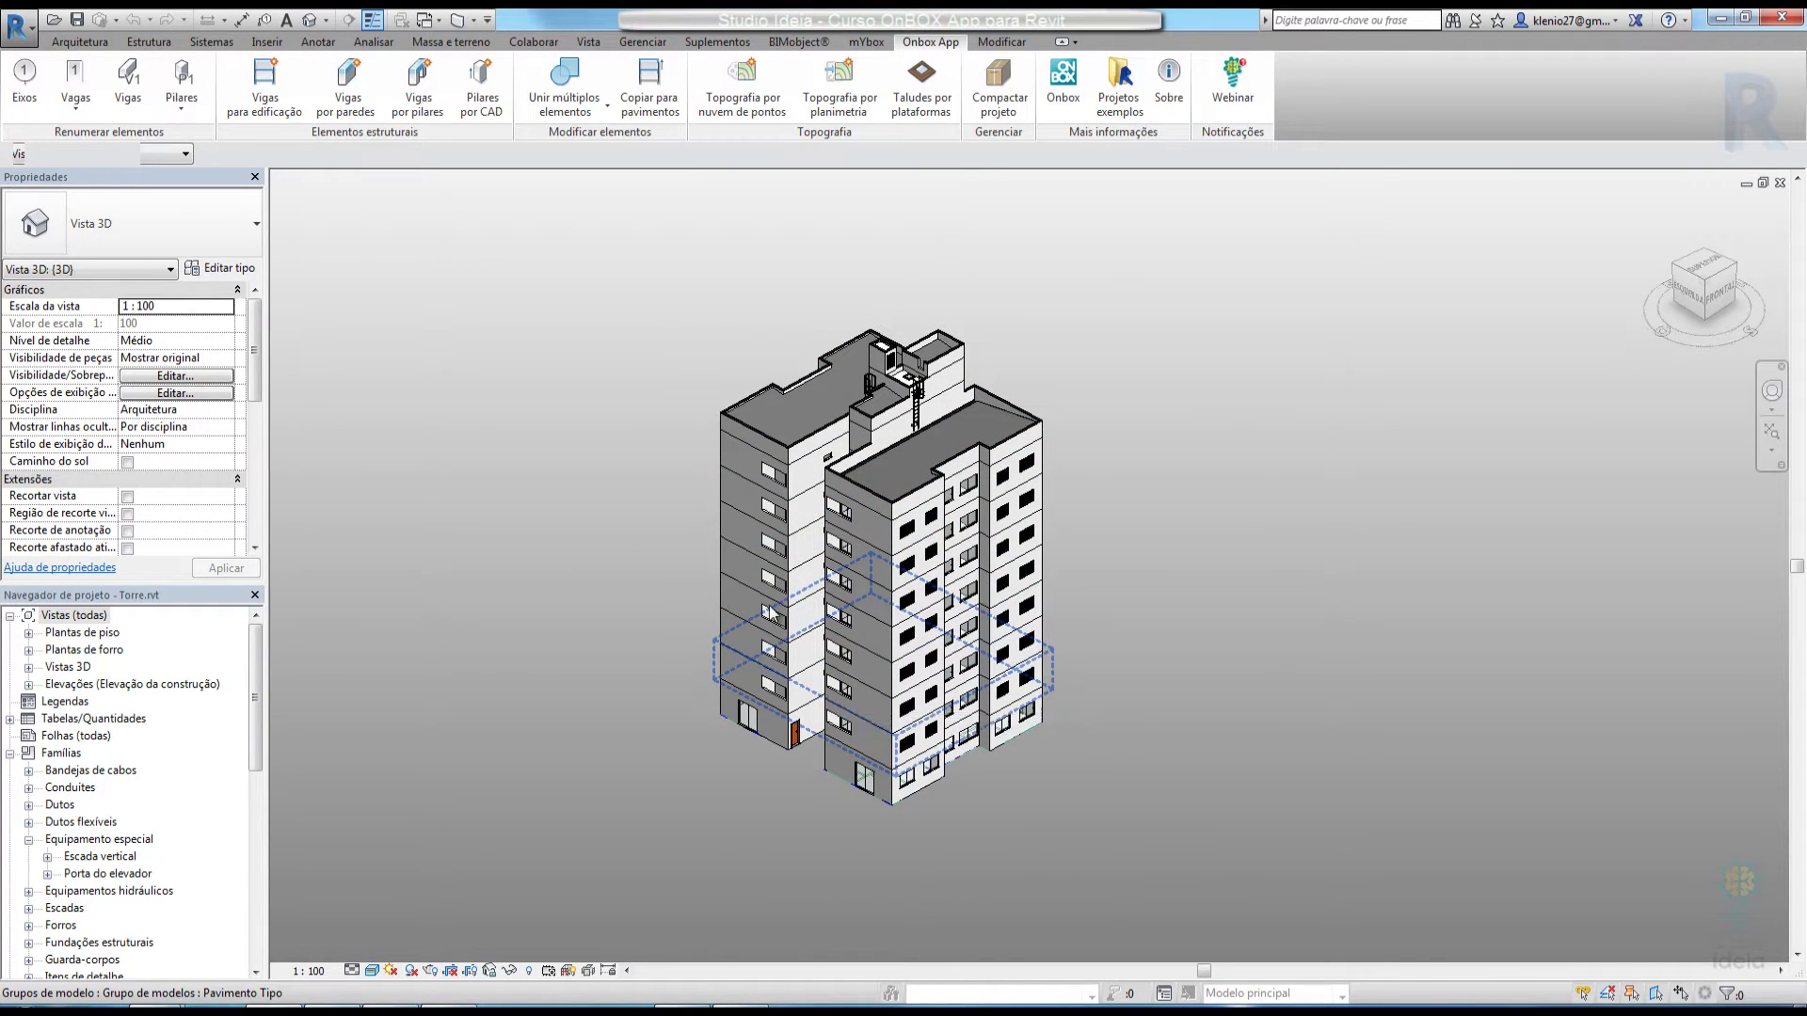
Examine the available types for the structural Beam tool, including the rectangular concrete 300 x 600mm and 400 x 800mm, then leave the tool
{"action": "left_click", "coordinate": [160, 43]}
{"action": "left_click", "coordinate": [95, 80]}
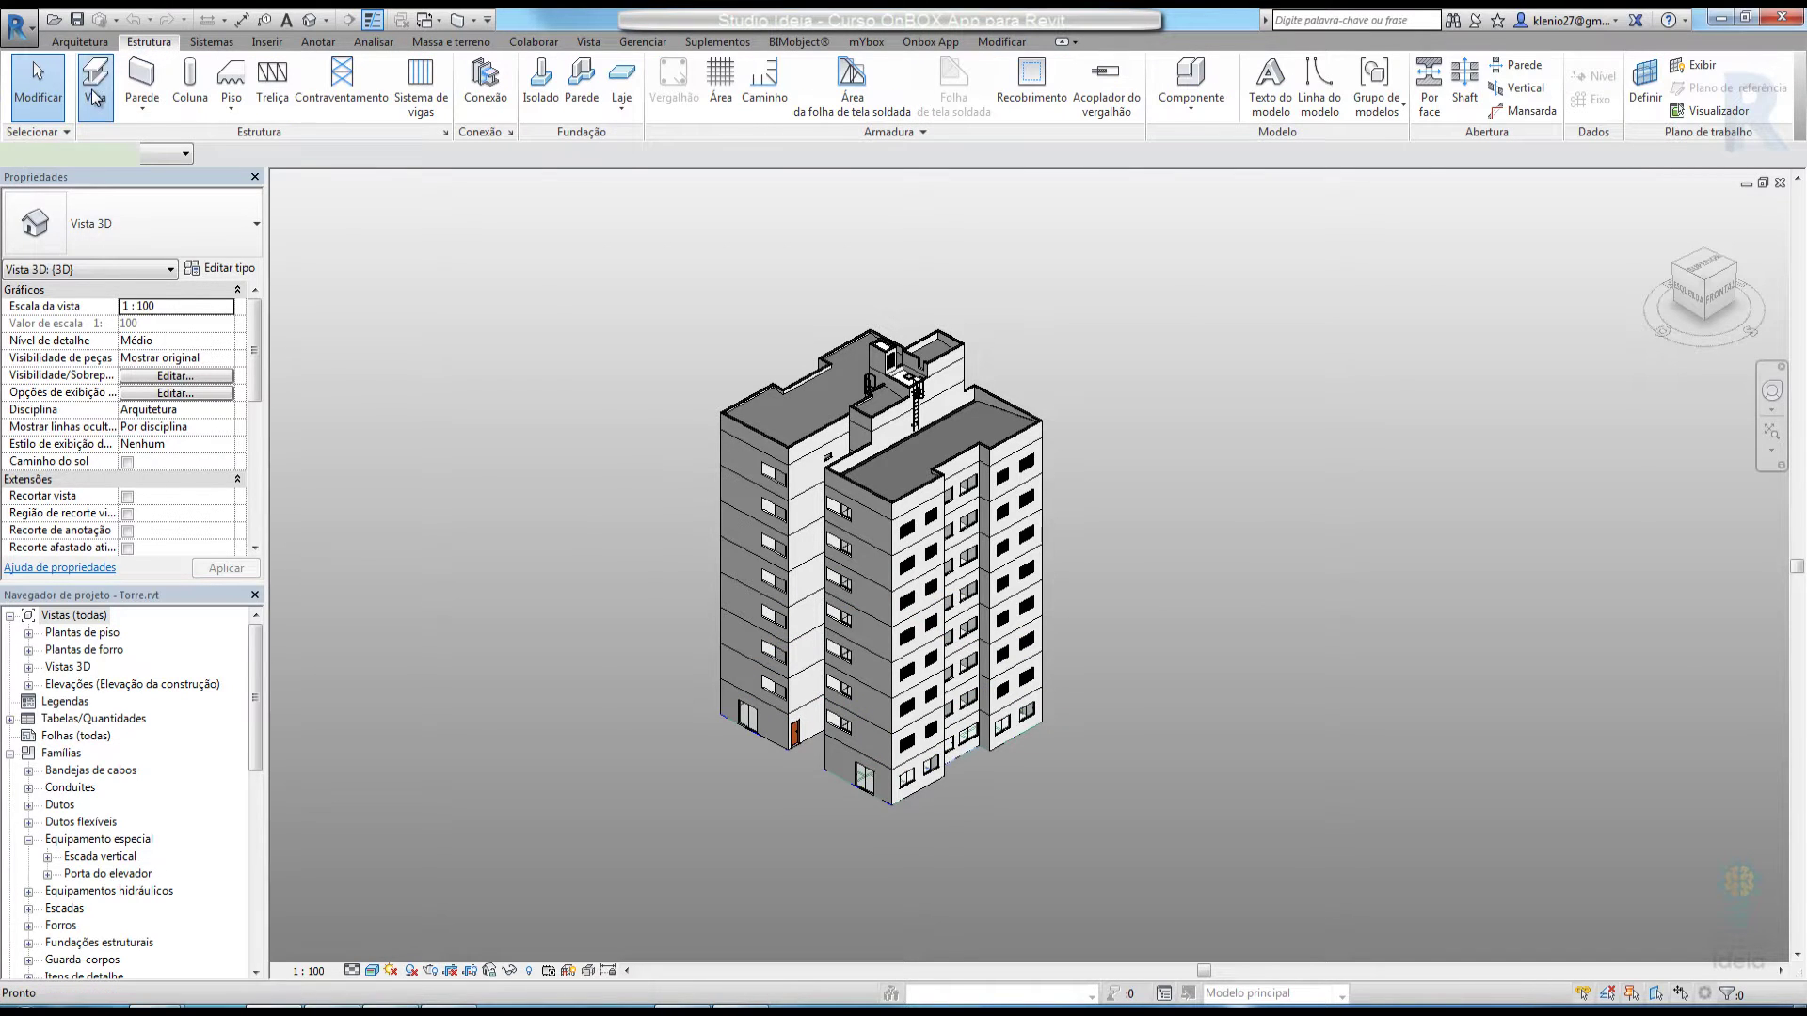
{"action": "left_click", "coordinate": [183, 251]}
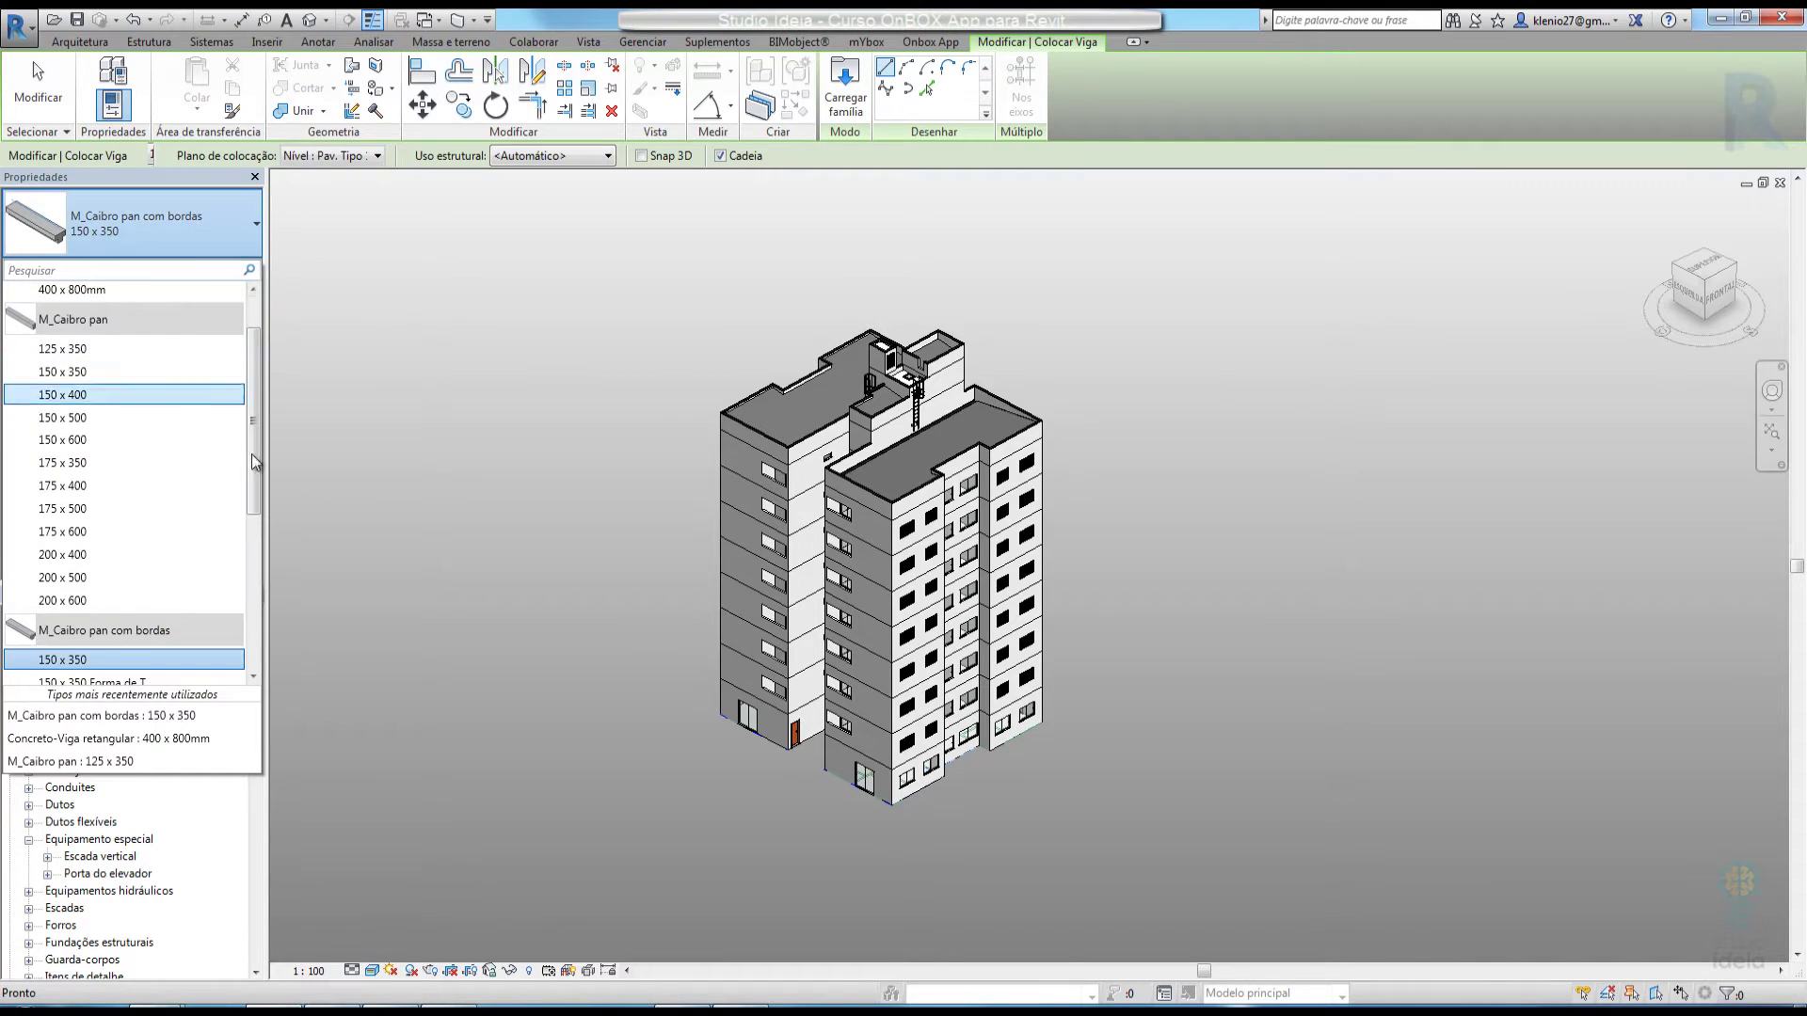
{"action": "left_click_drag", "start_coordinate": [250, 495], "coordinate": [253, 337]}
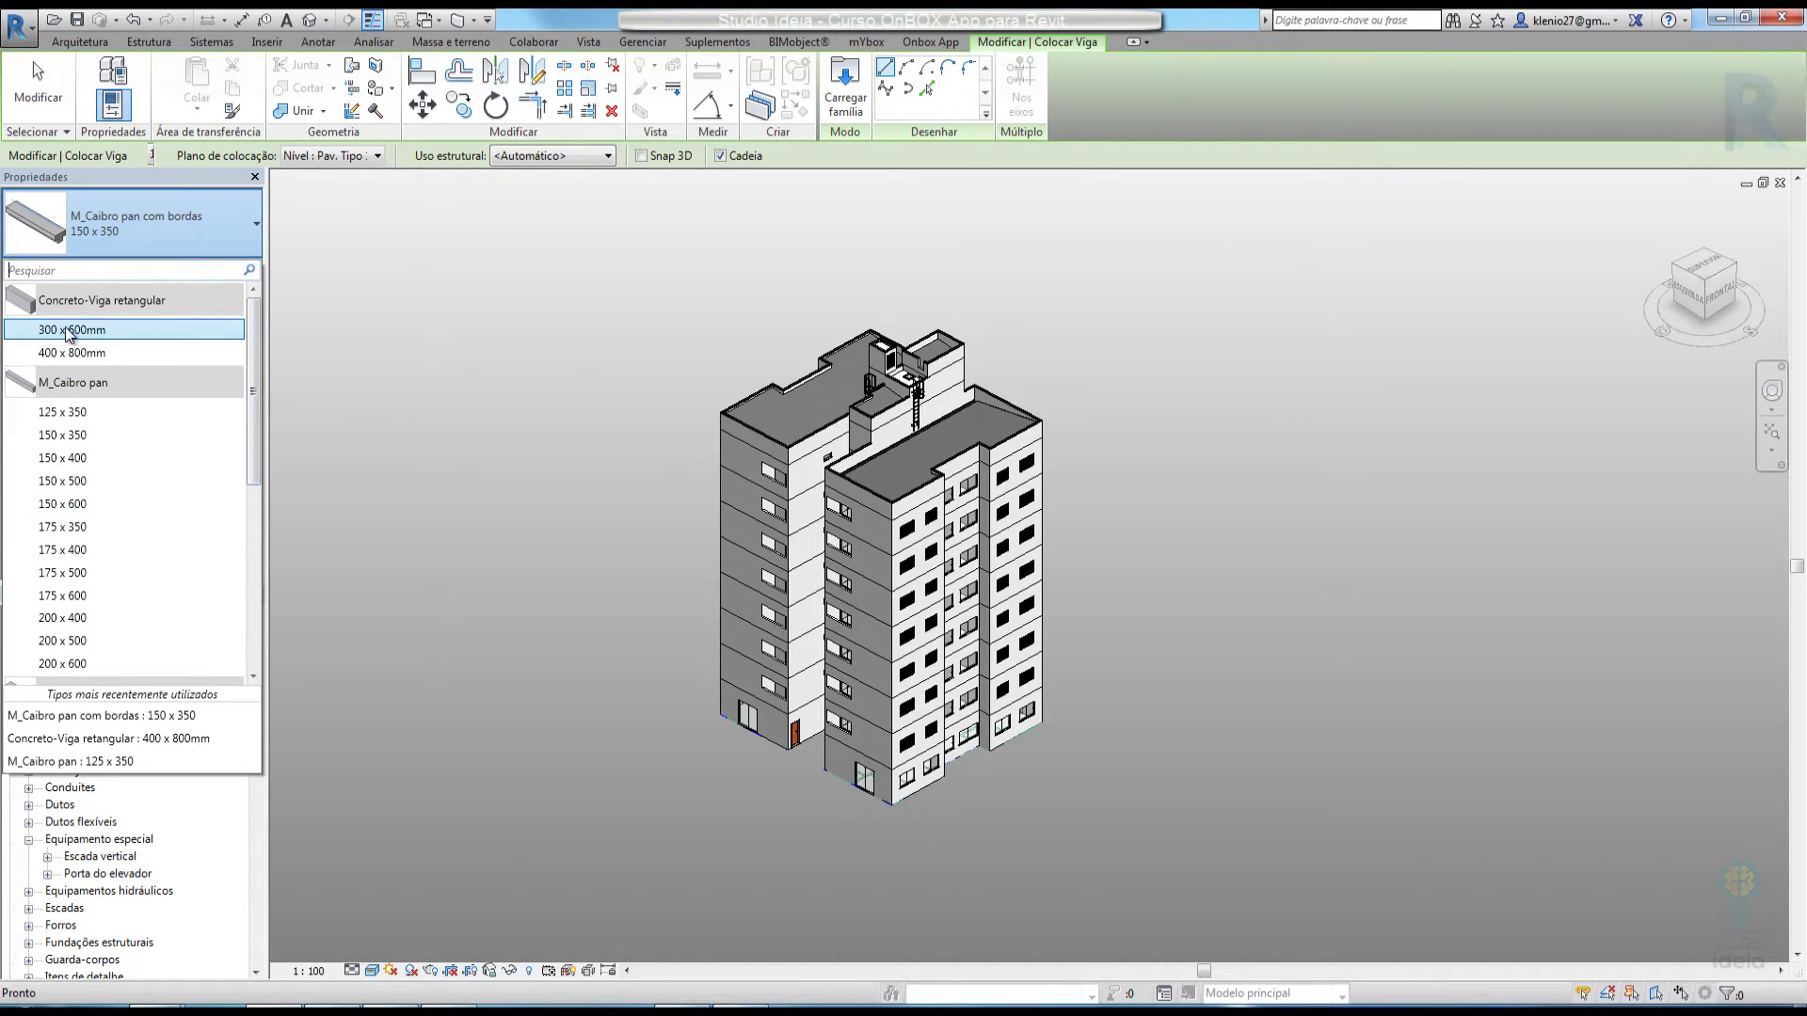
{"action": "mouse_move", "coordinate": [79, 320]}
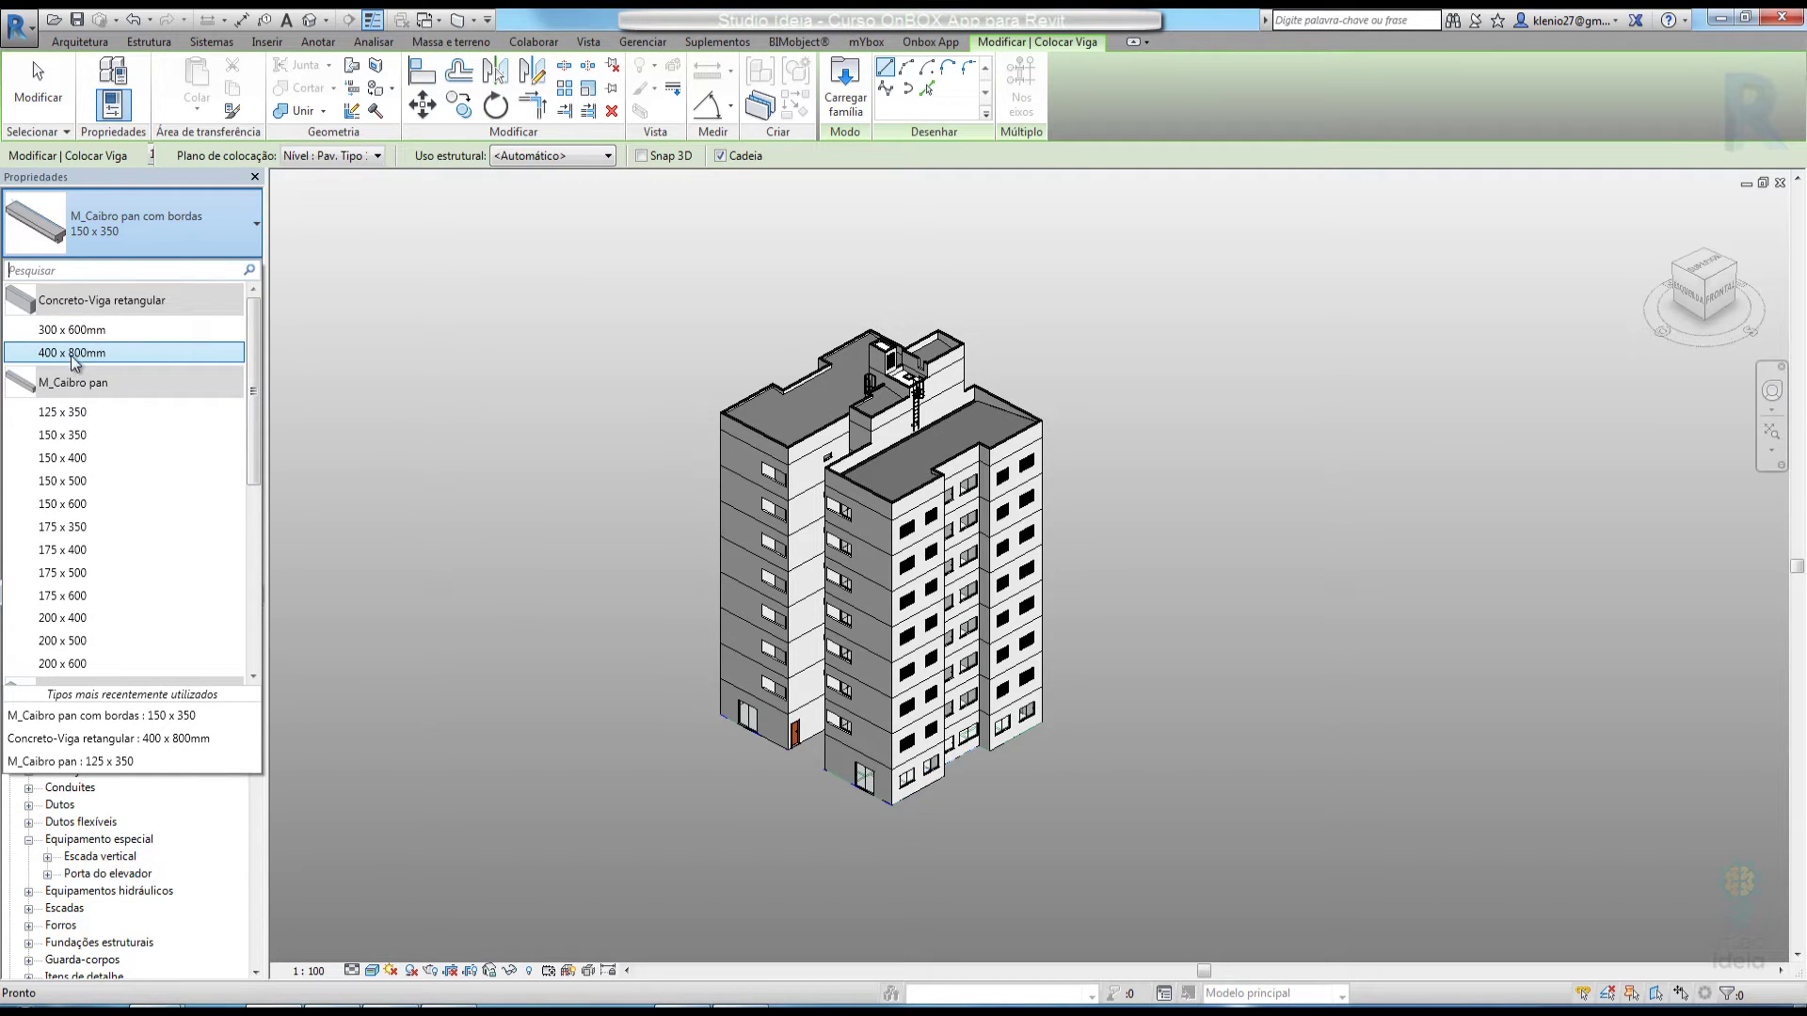
{"action": "mouse_move", "coordinate": [82, 361]}
{"action": "left_click", "coordinate": [942, 47]}
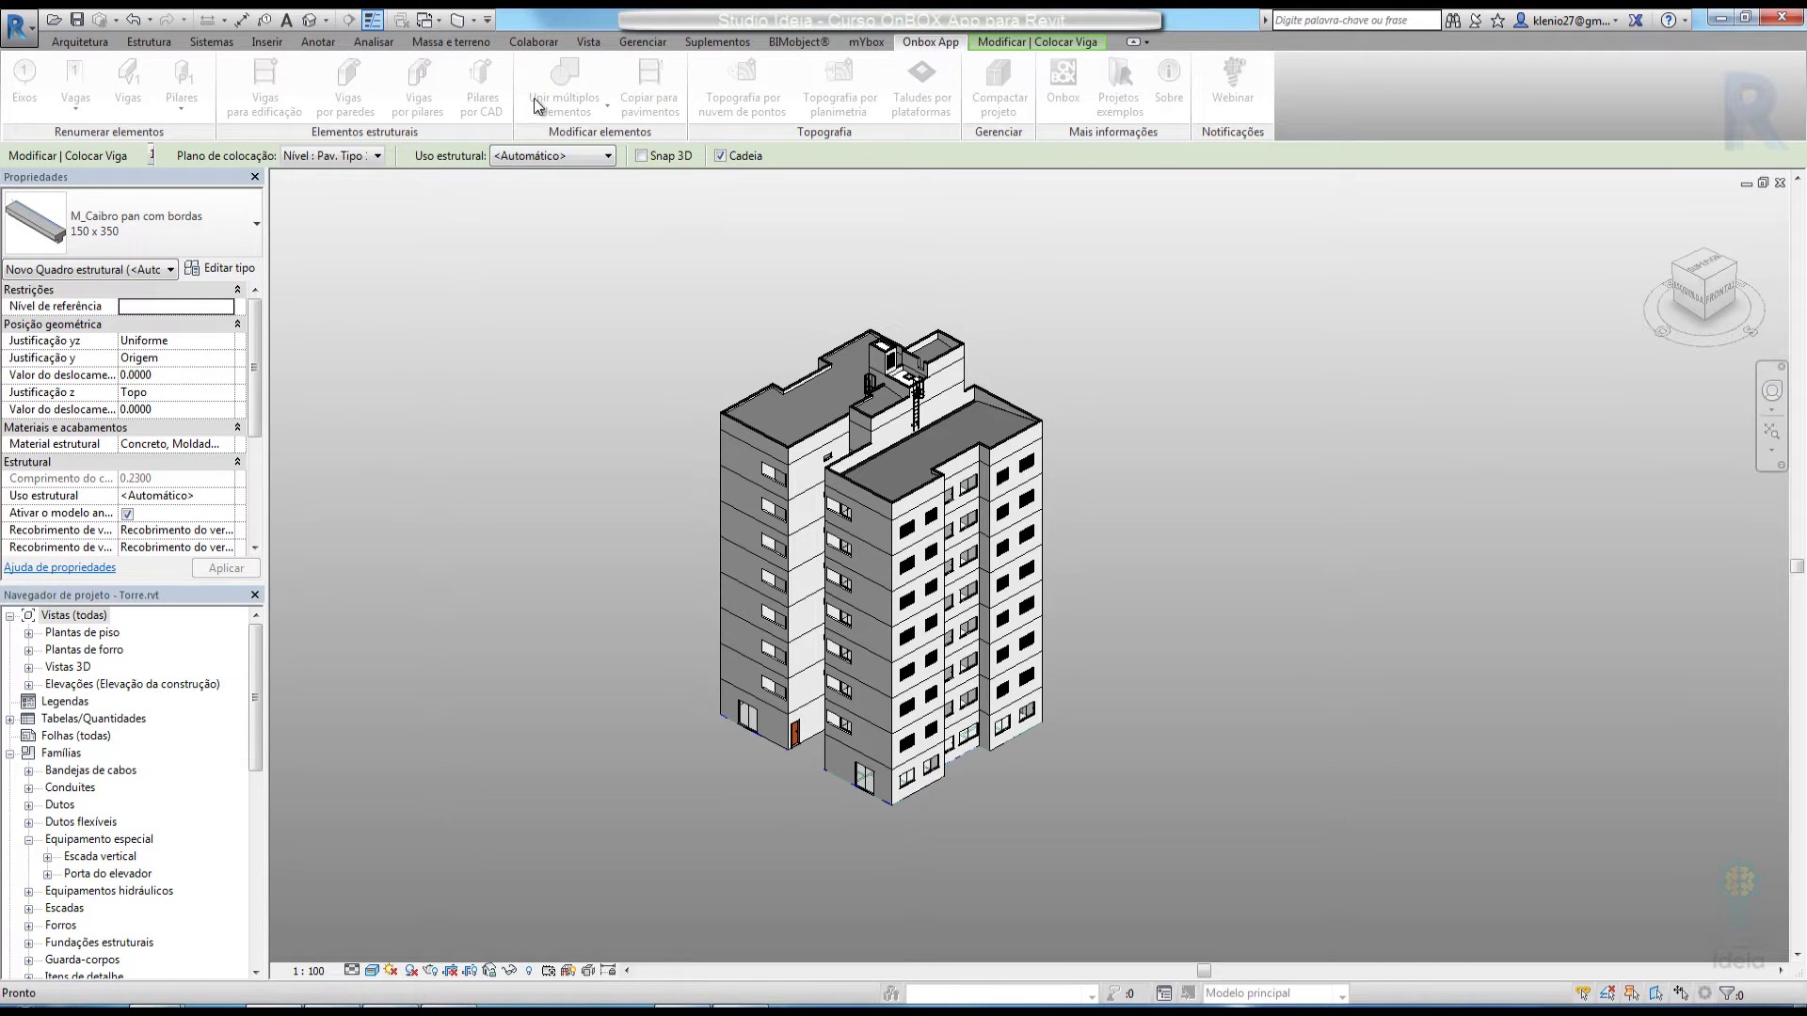
{"action": "scroll", "coordinate": [913, 504], "scroll_direction": "down", "scroll_amount": 1}
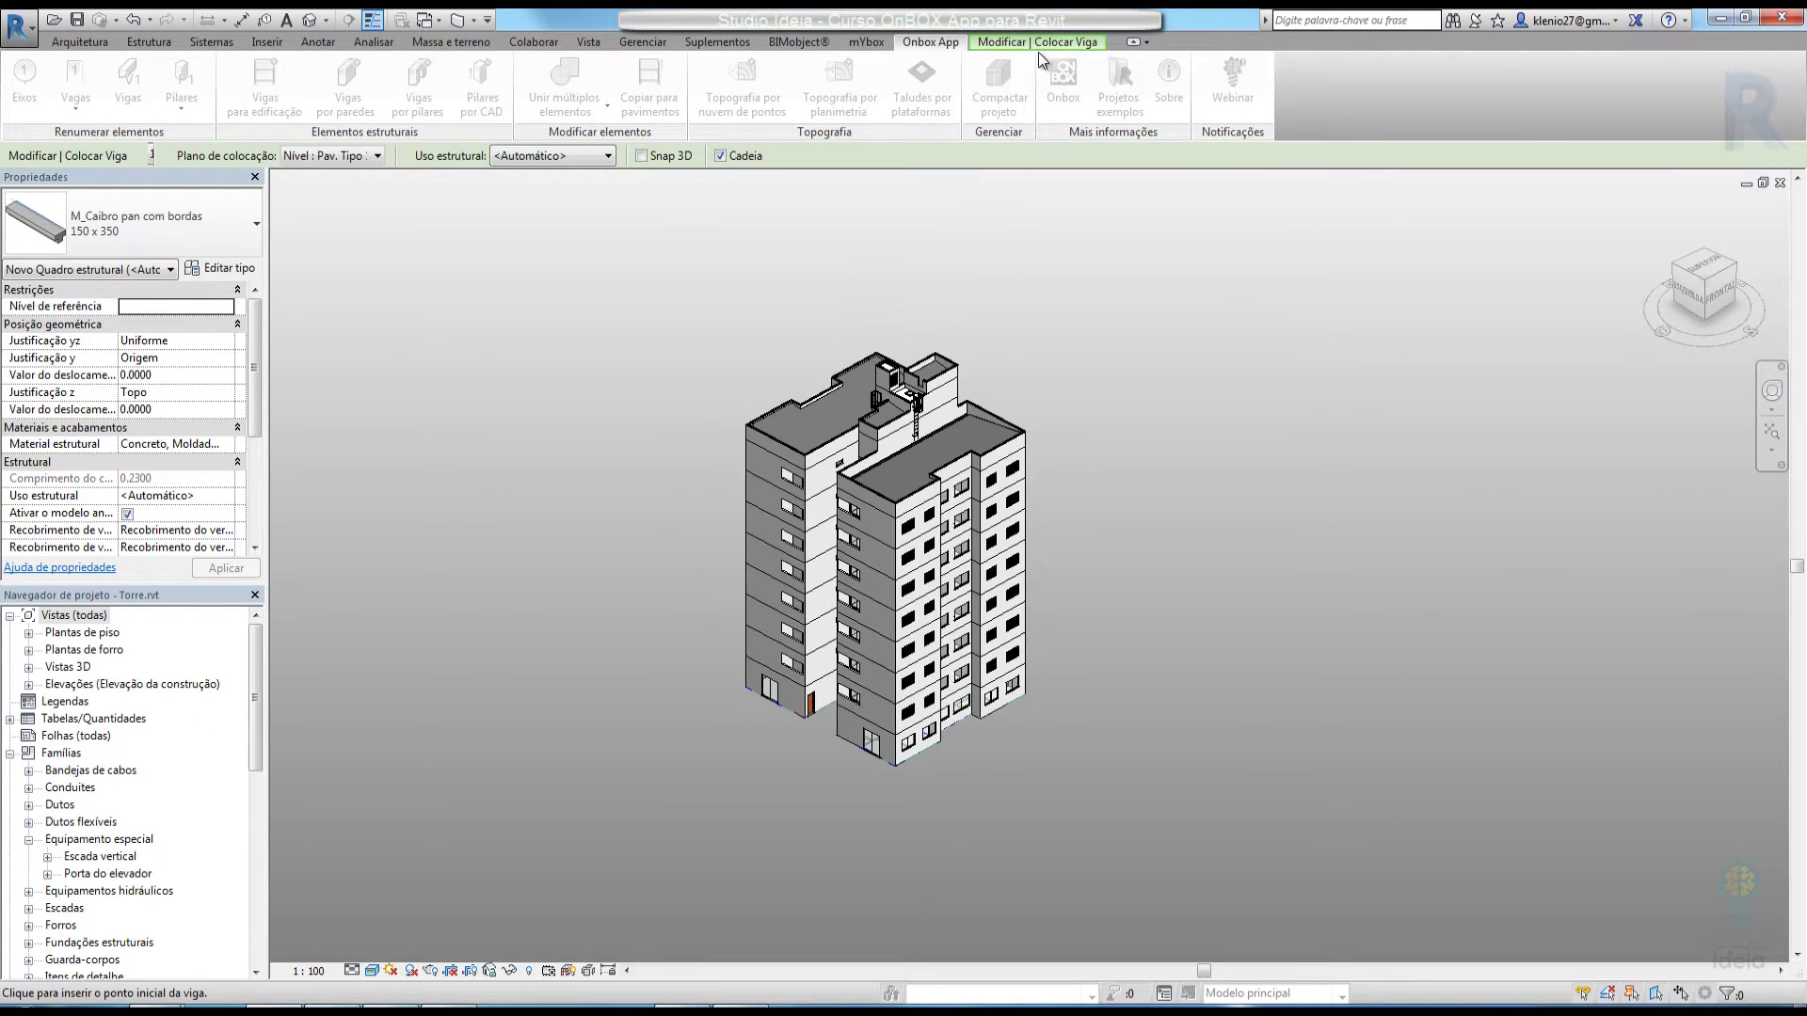
{"action": "key", "text": "Escape"}
{"action": "key", "text": "Escape"}
Start Onbox's Vigas para edificação command and choose the Concreto-Viga retangular beam family
{"action": "left_click", "coordinate": [946, 45]}
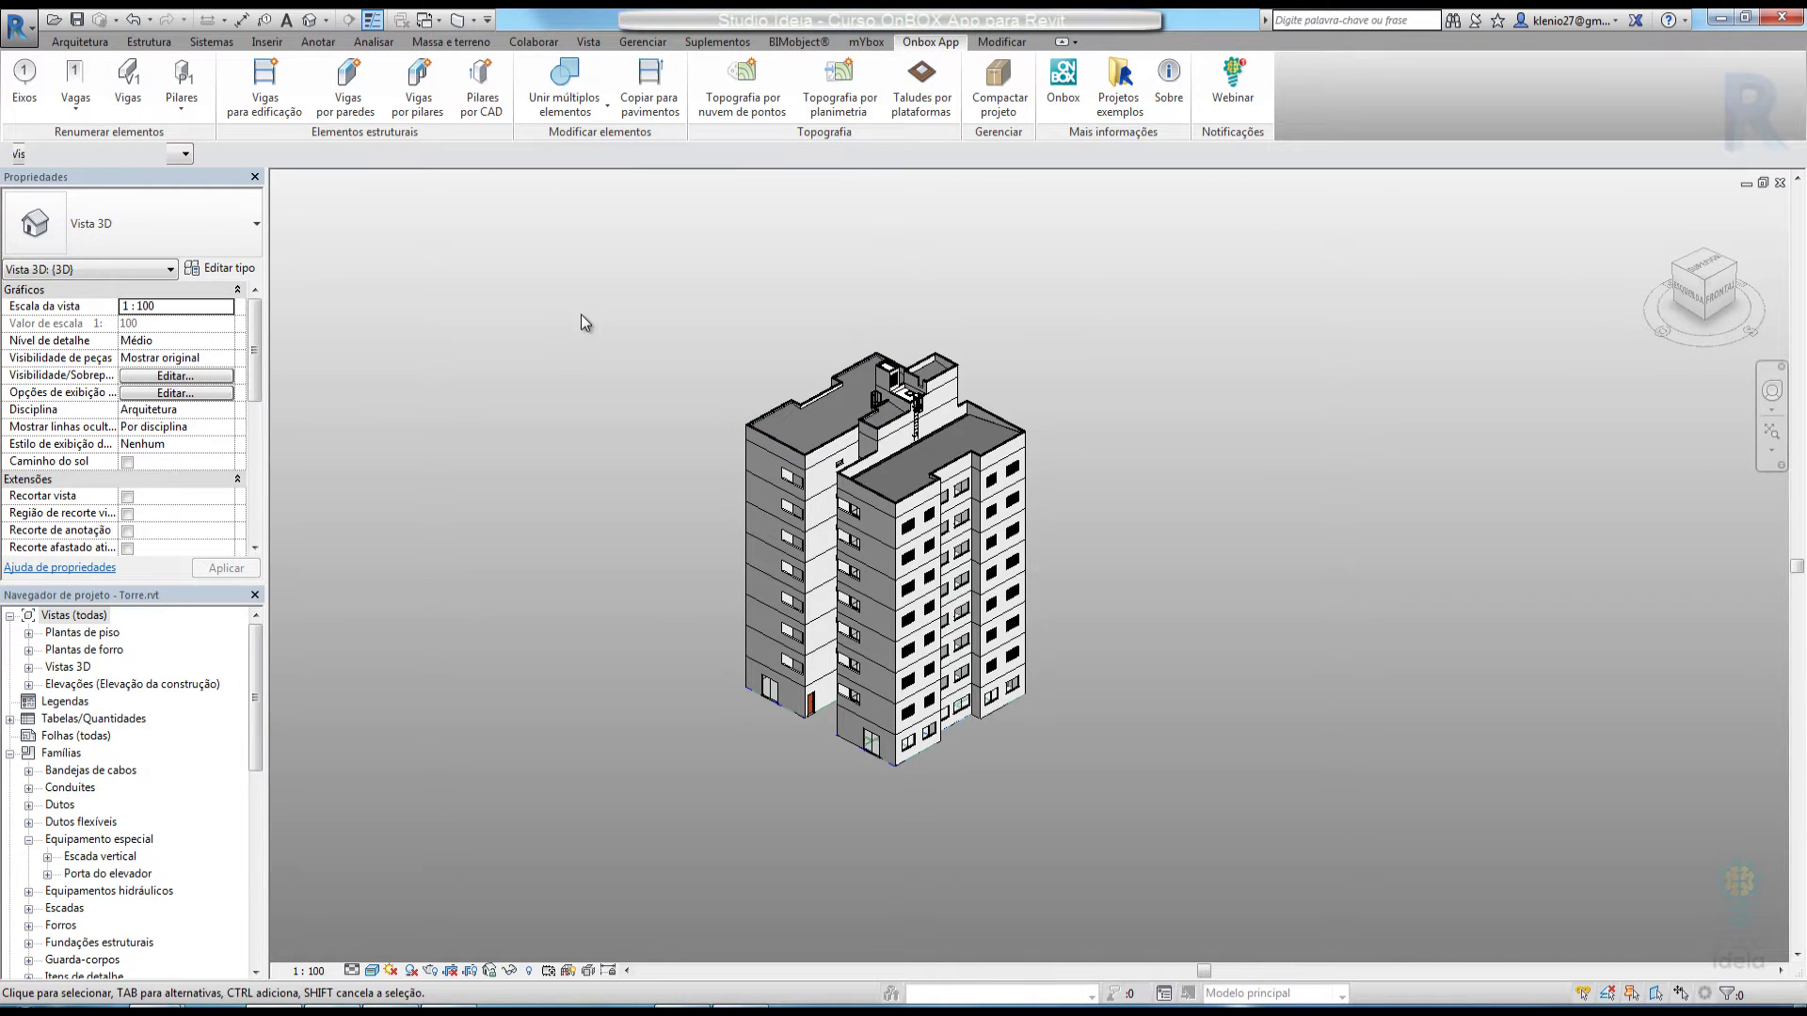
{"action": "left_click", "coordinate": [270, 104]}
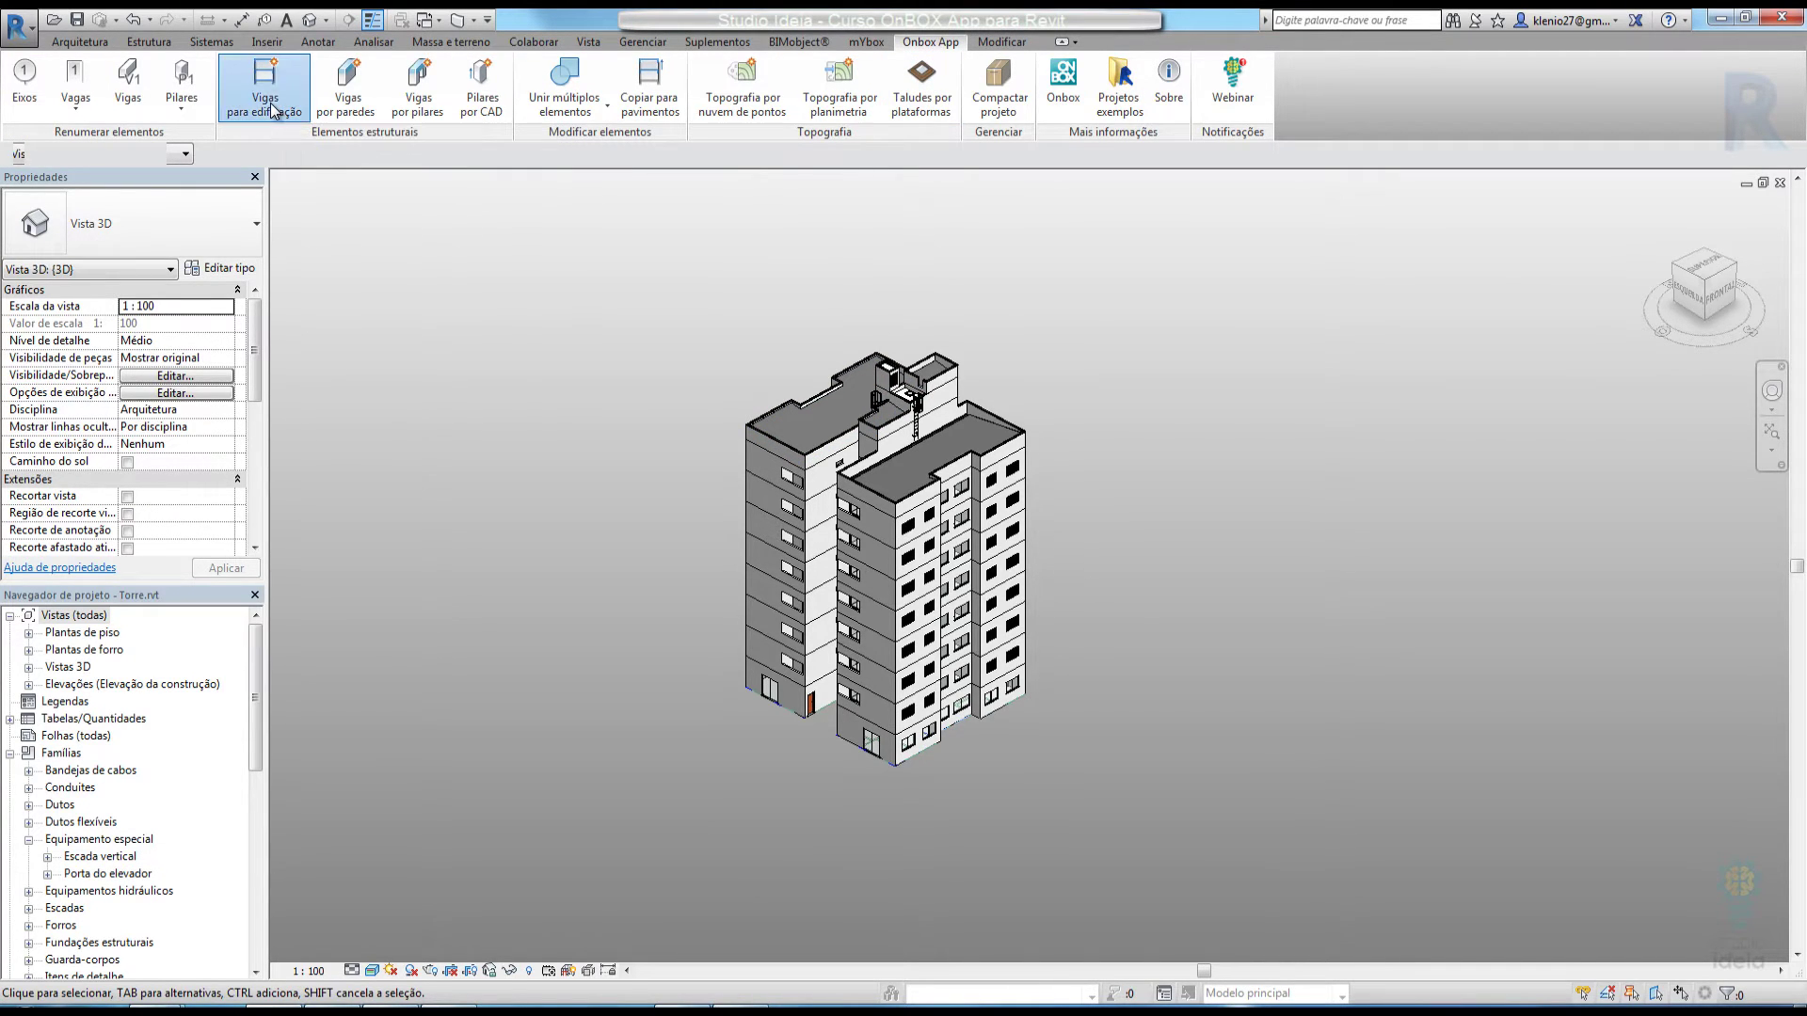
{"action": "left_click_drag", "start_coordinate": [891, 195], "coordinate": [1352, 215]}
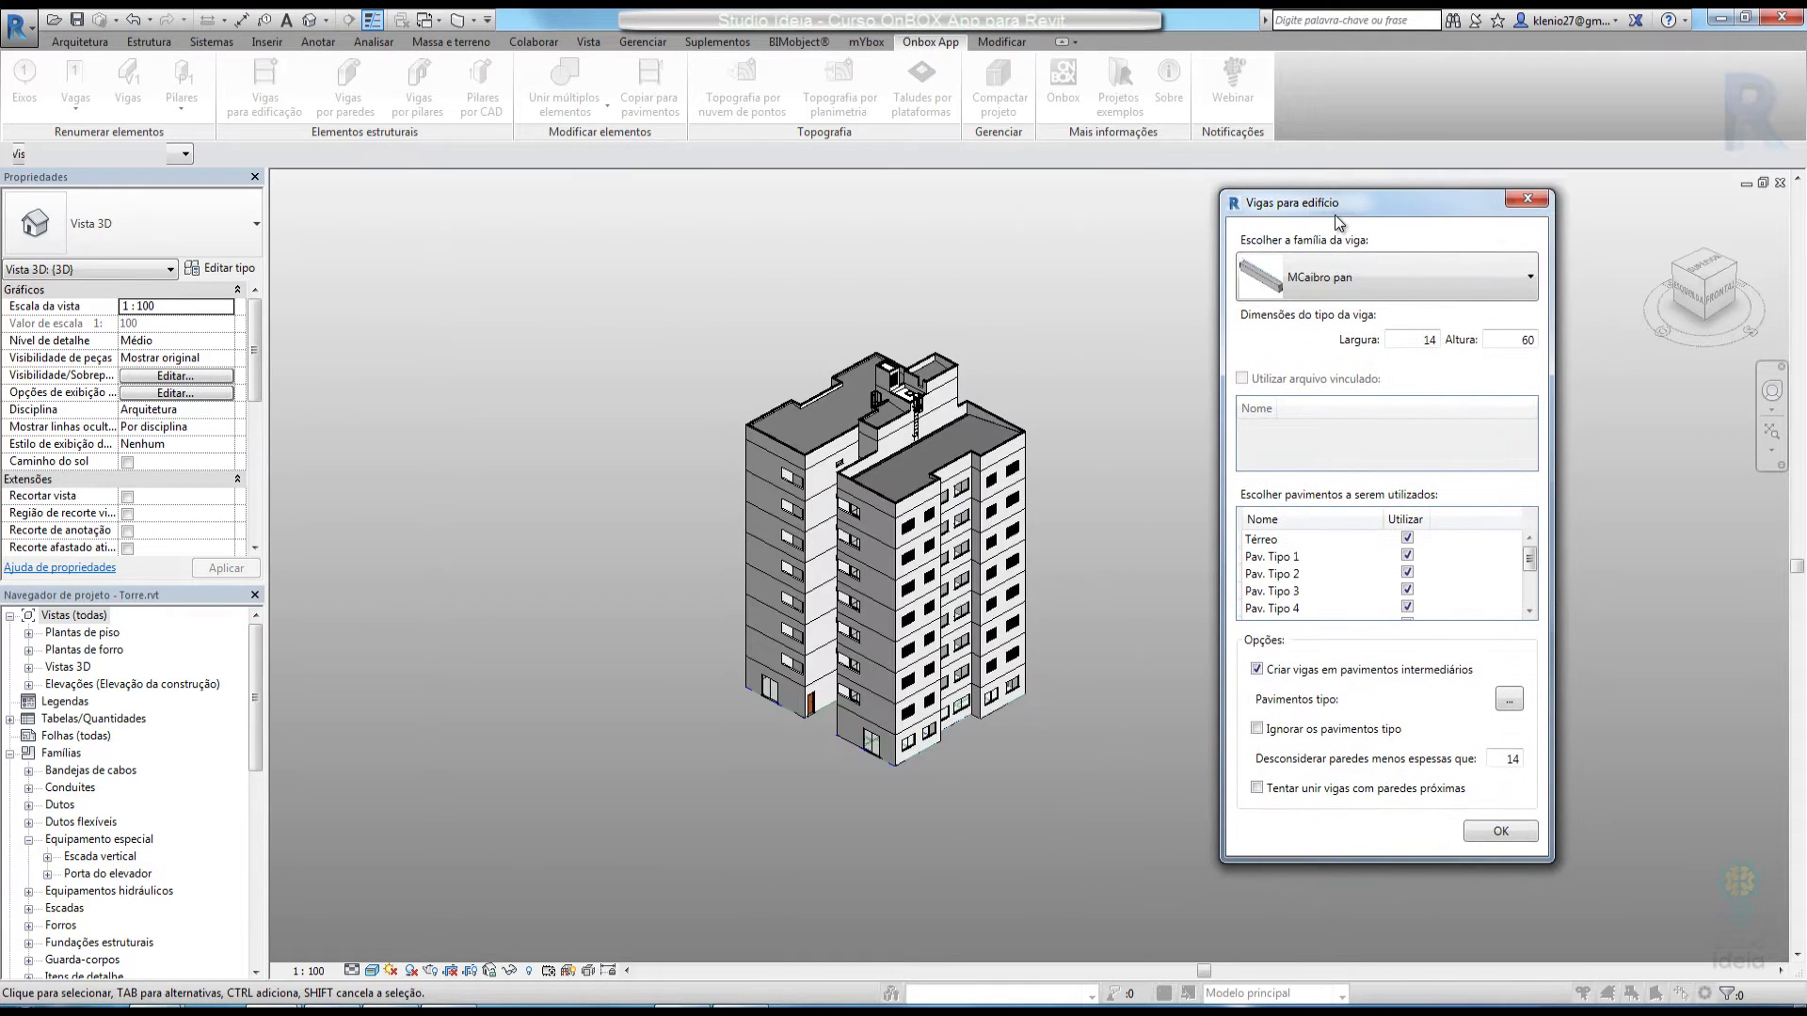
{"action": "left_click", "coordinate": [1348, 262]}
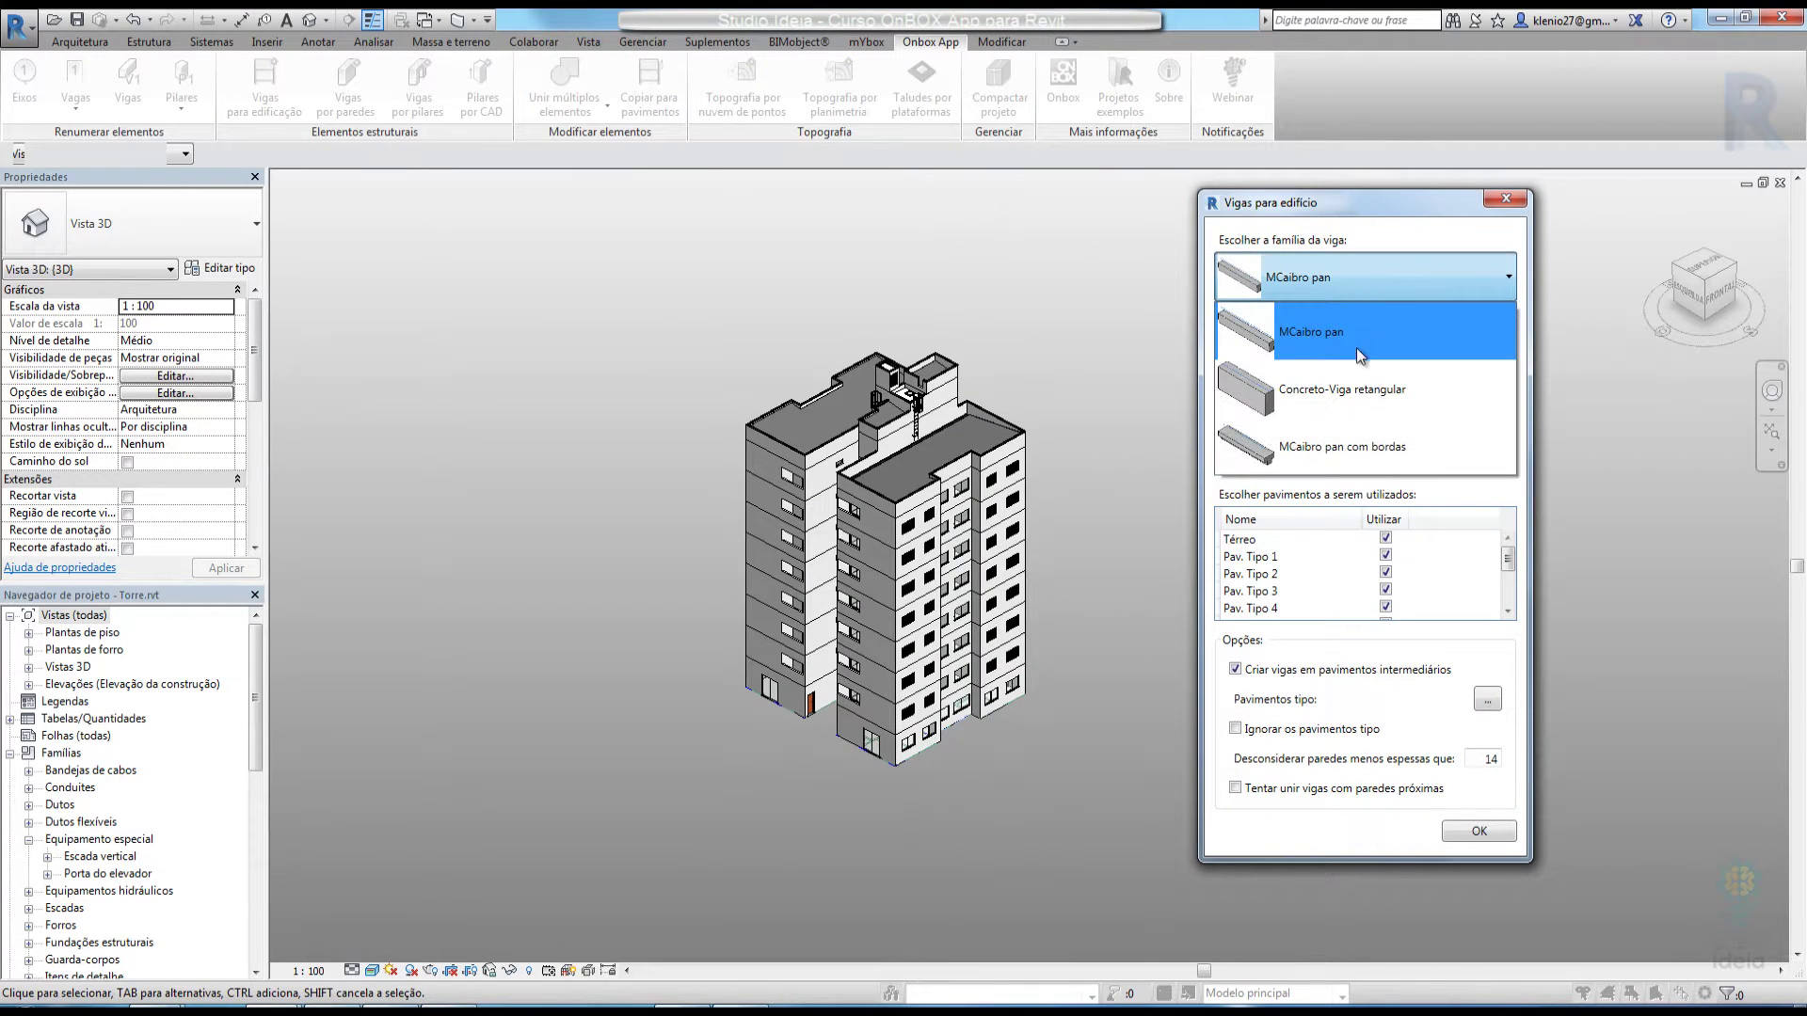
{"action": "left_click", "coordinate": [1364, 395]}
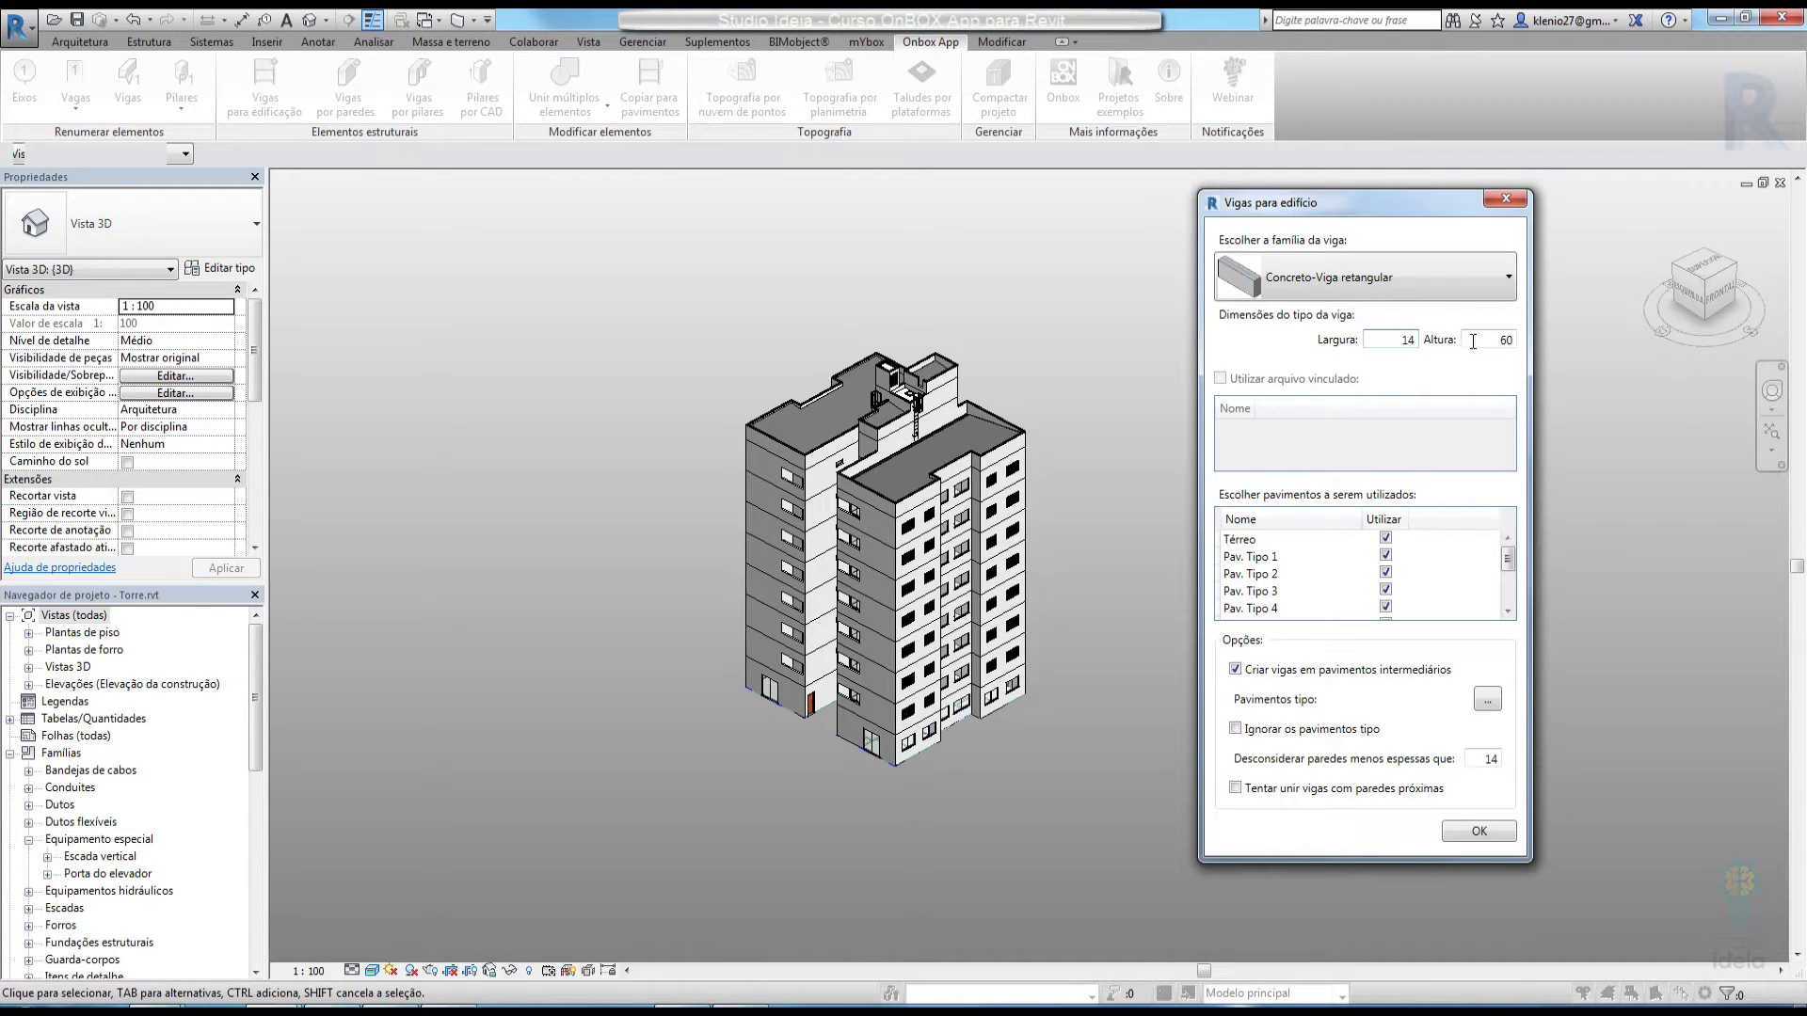
Set the beam height to 50, disable beams on intermediate floors, and generate the beams for the building
{"action": "left_click", "coordinate": [1364, 341]}
{"action": "key", "text": "Tab"}
{"action": "type", "text": "50"}
{"action": "mouse_move", "coordinate": [1509, 563]}
{"action": "left_mouse_down"}
{"action": "mouse_move", "coordinate": [1508, 597]}
{"action": "mouse_move", "coordinate": [1506, 561]}
{"action": "left_mouse_up"}
{"action": "left_click", "coordinate": [1235, 670]}
{"action": "left_click", "coordinate": [1476, 829]}
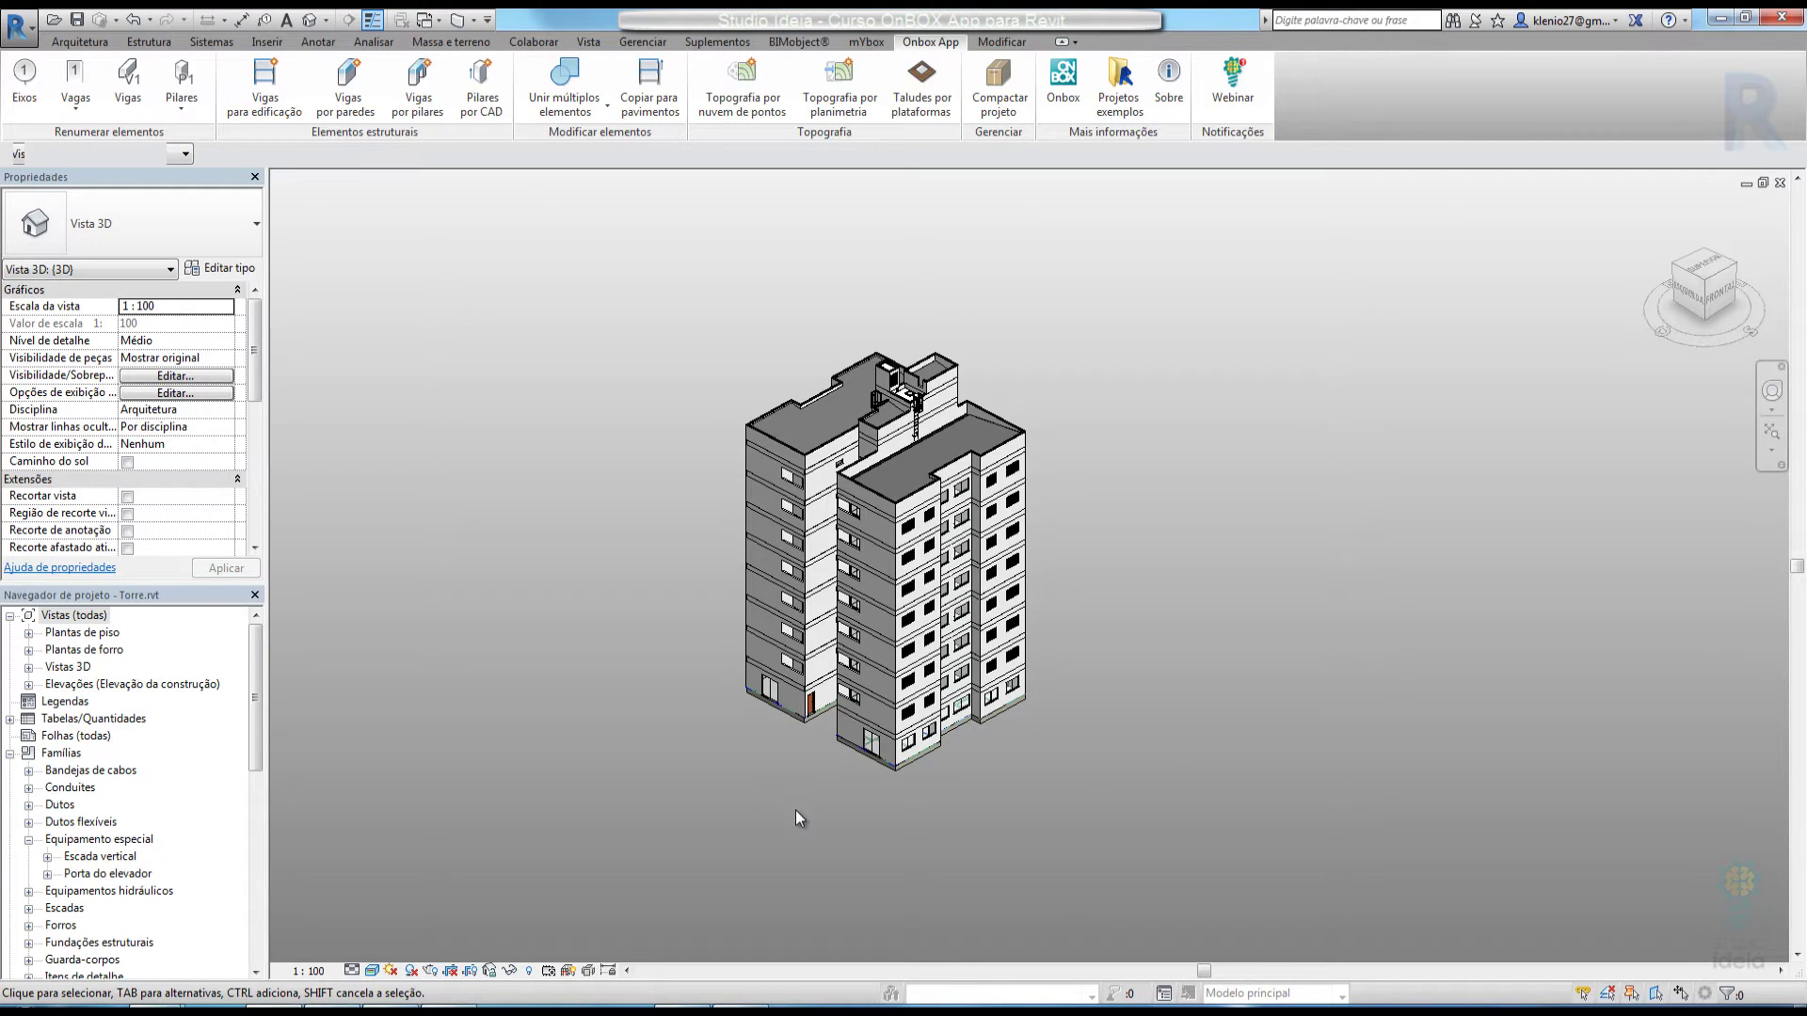
Override the 3D view's graphics so the Paredes category has a surface transparency of 80
{"action": "scroll", "coordinate": [853, 672], "scroll_direction": "up", "scroll_amount": 4}
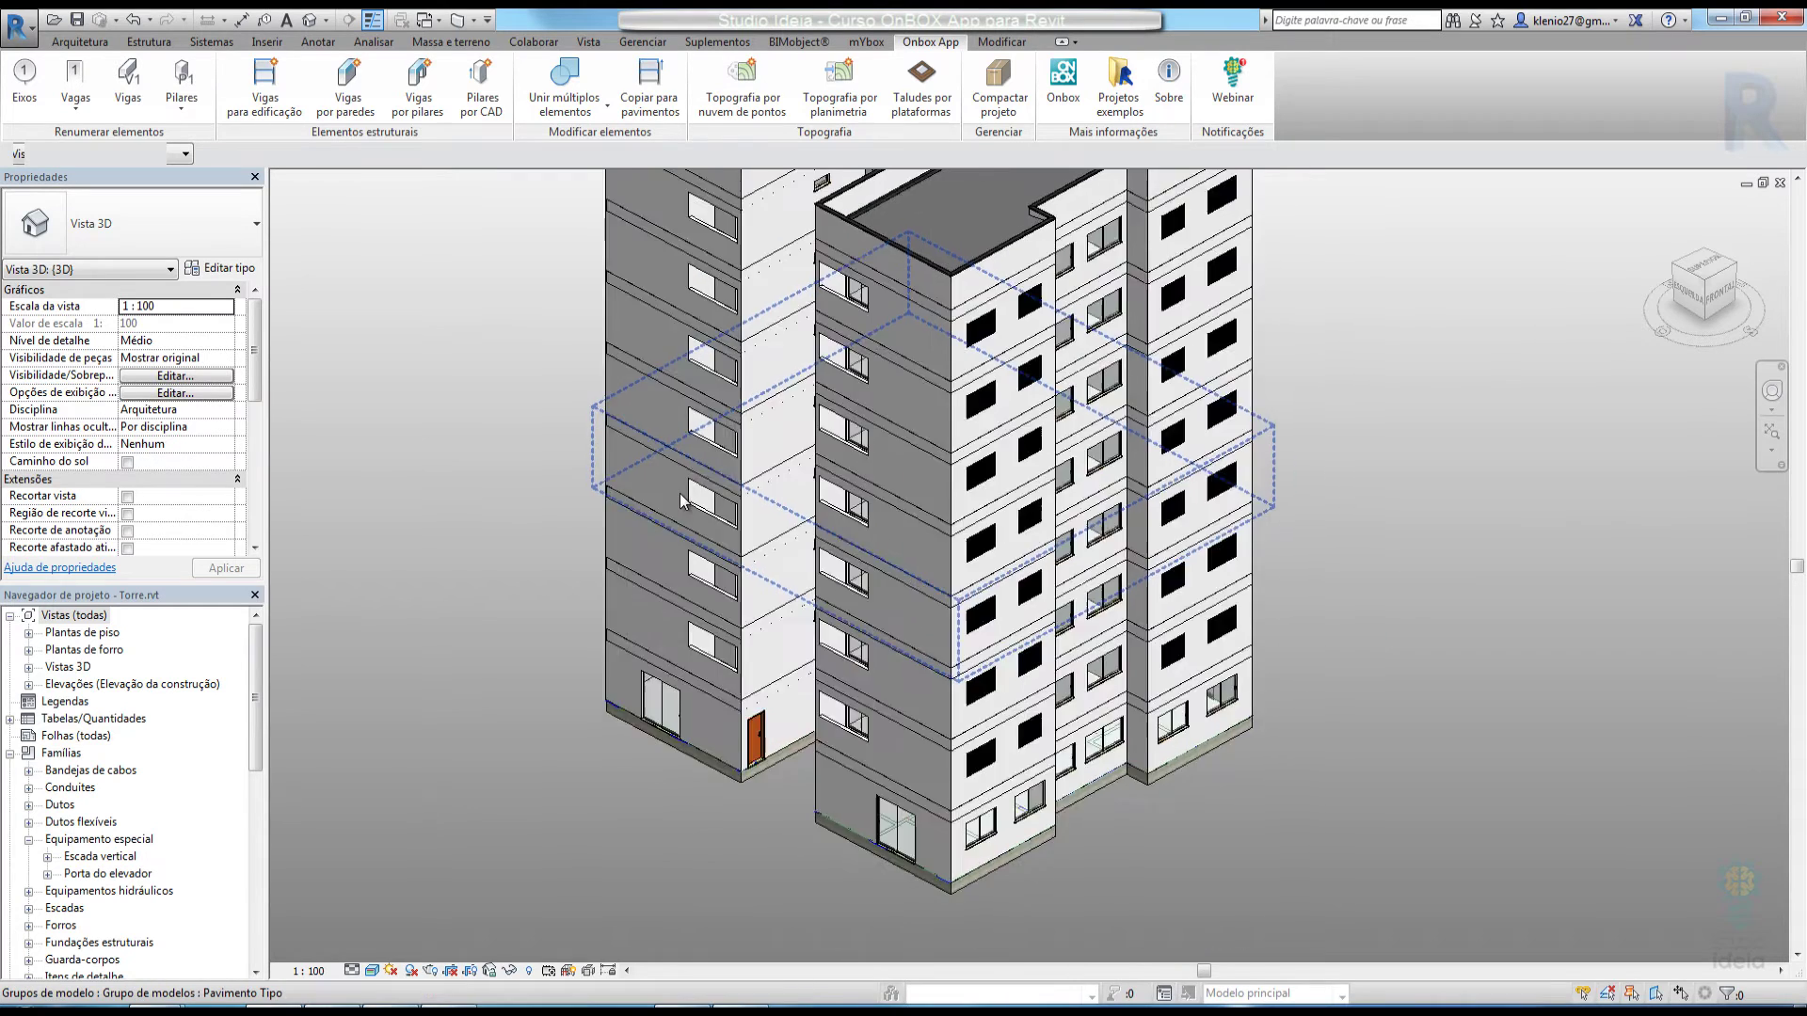
{"action": "scroll", "coordinate": [682, 501], "scroll_direction": "down", "scroll_amount": 2}
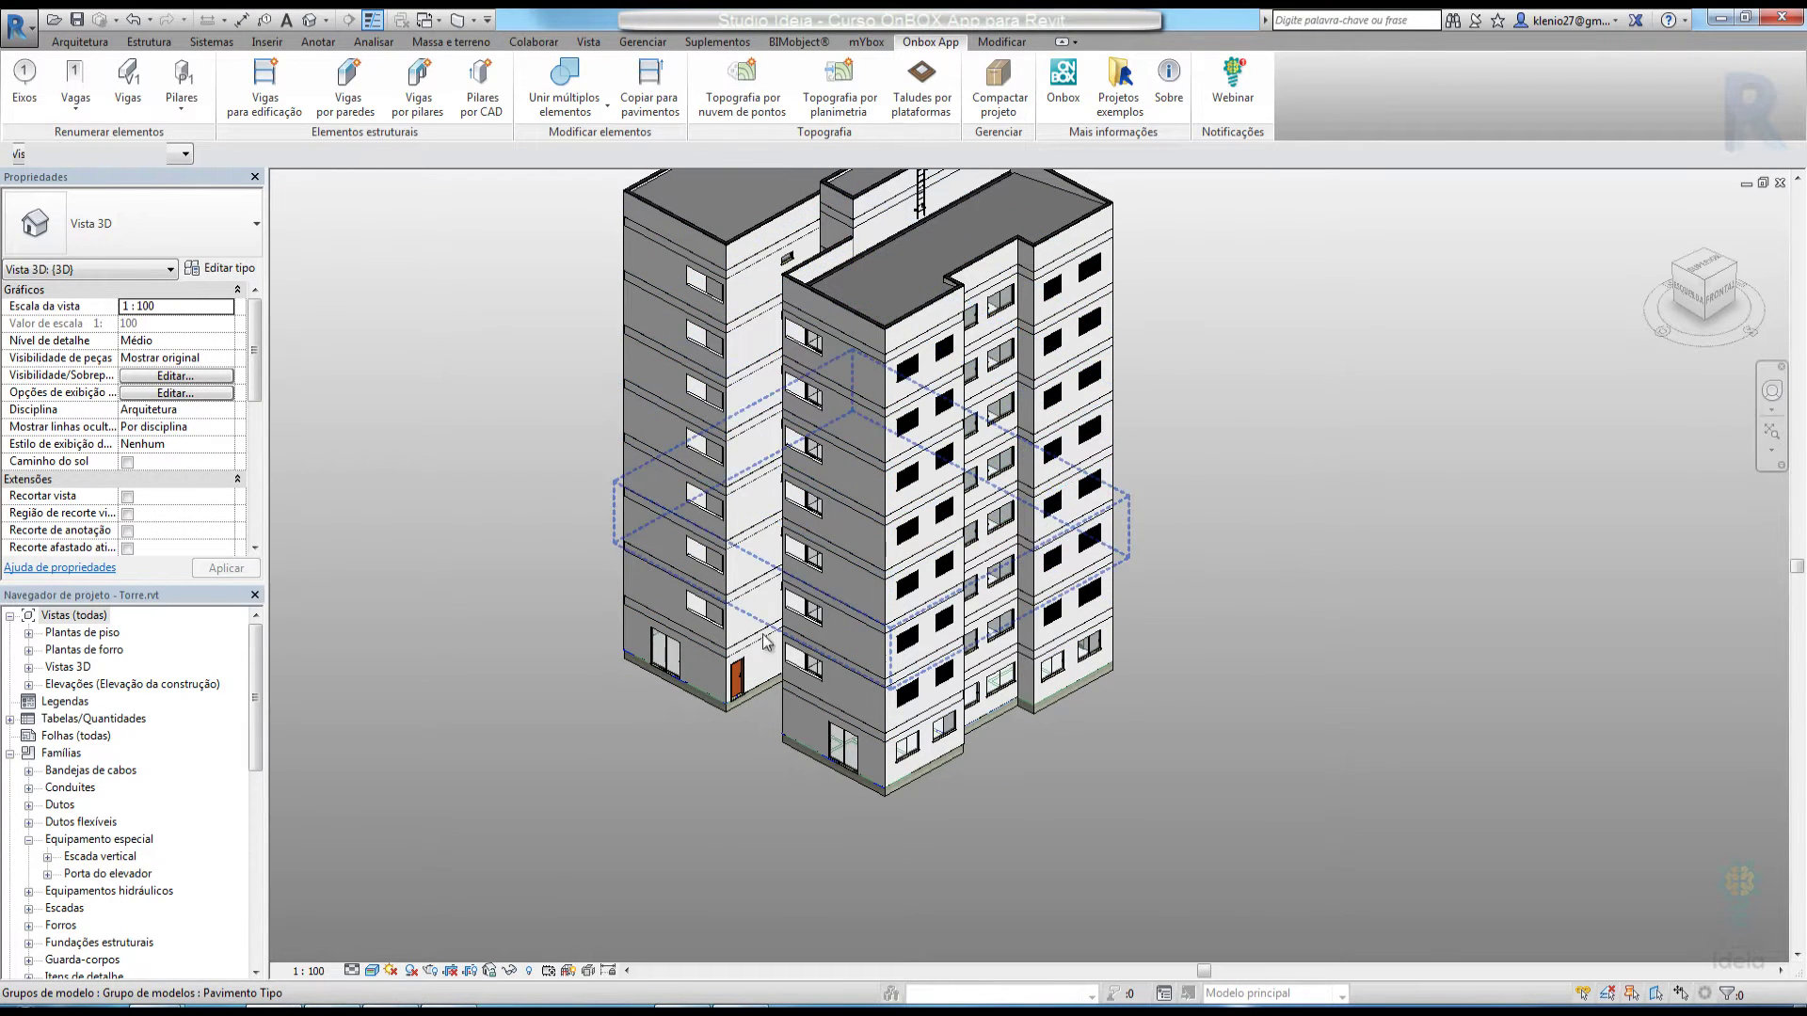
{"action": "key", "text": "v"}
{"action": "key", "text": "g"}
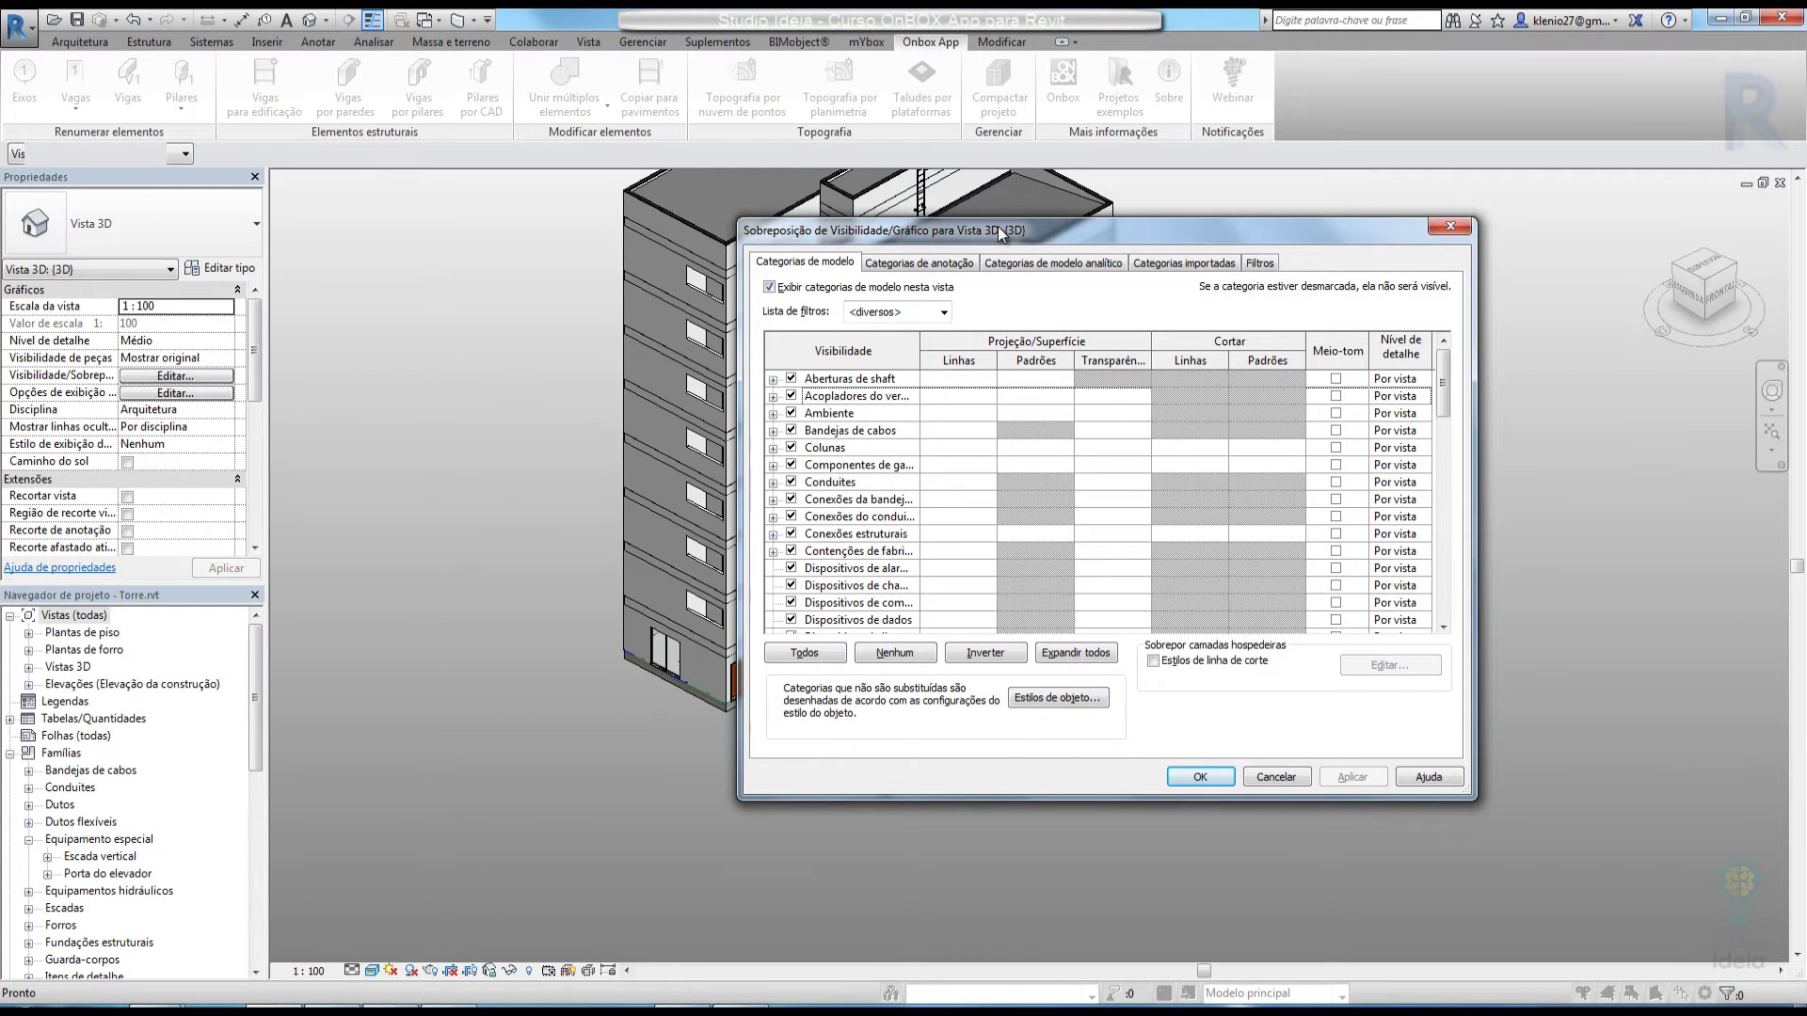
{"action": "left_click_drag", "start_coordinate": [1441, 379], "coordinate": [1441, 527]}
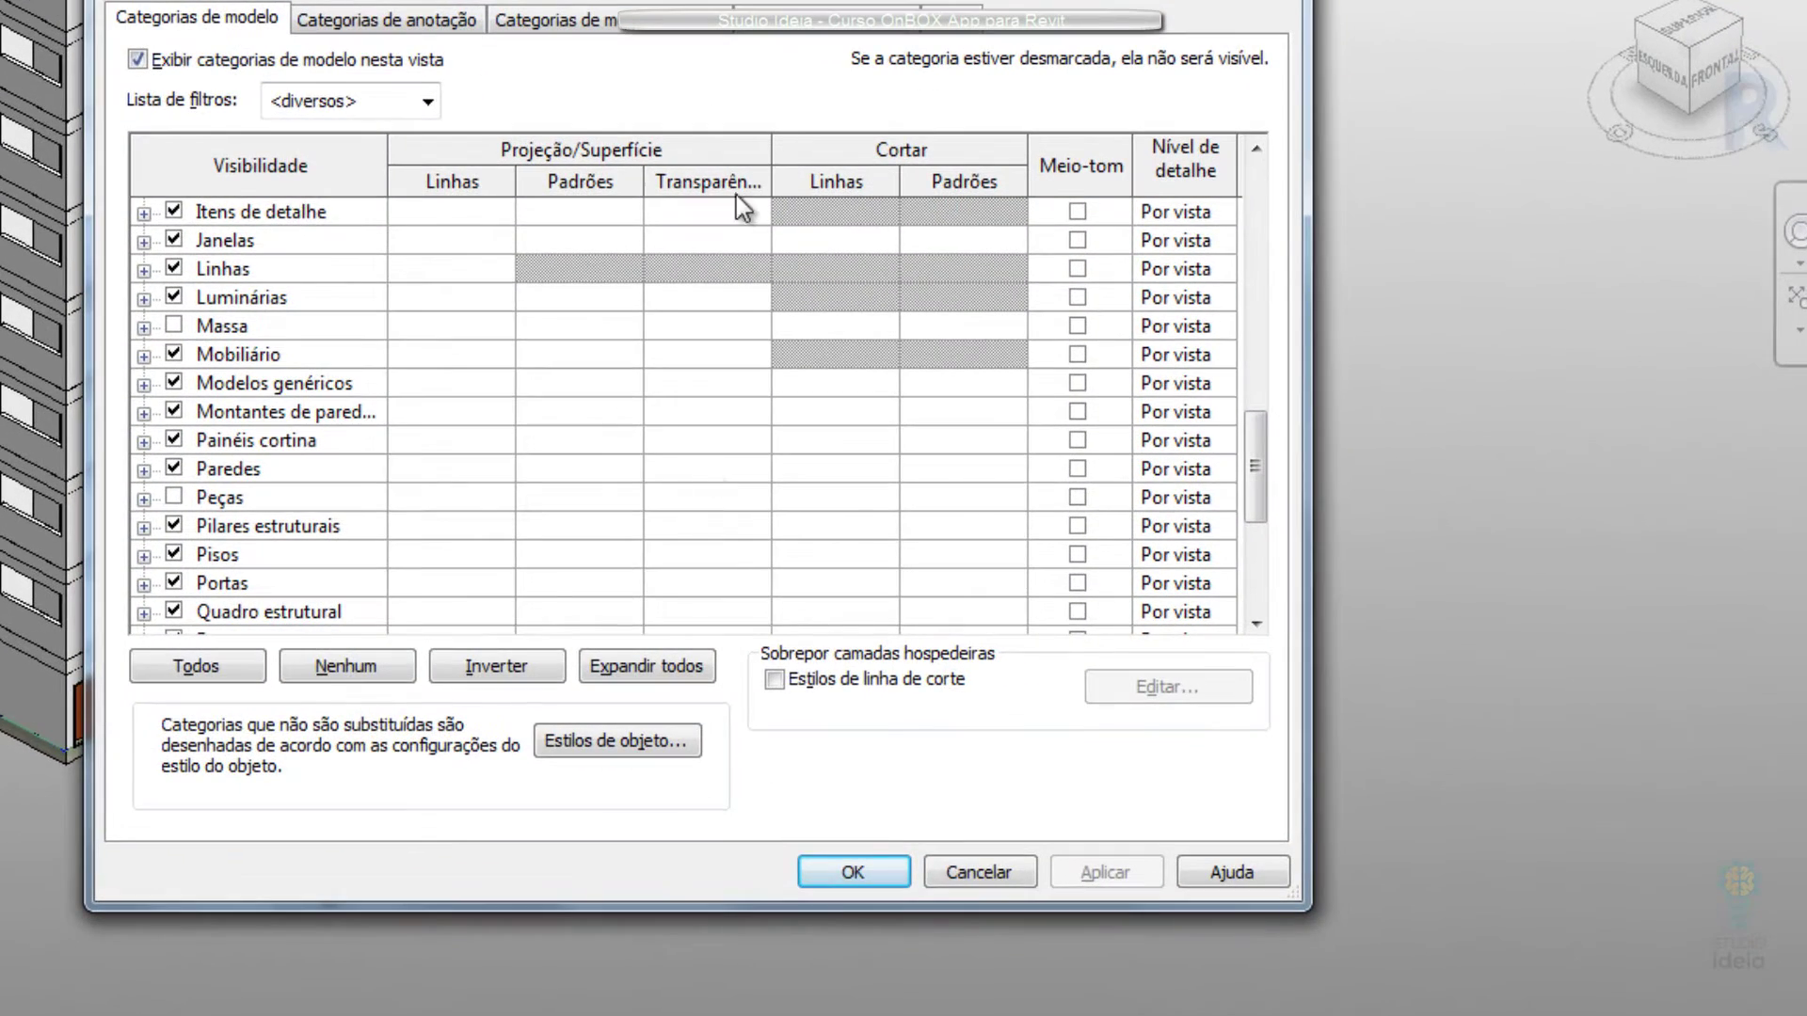
{"action": "left_click", "coordinate": [697, 469]}
{"action": "left_click", "coordinate": [701, 469]}
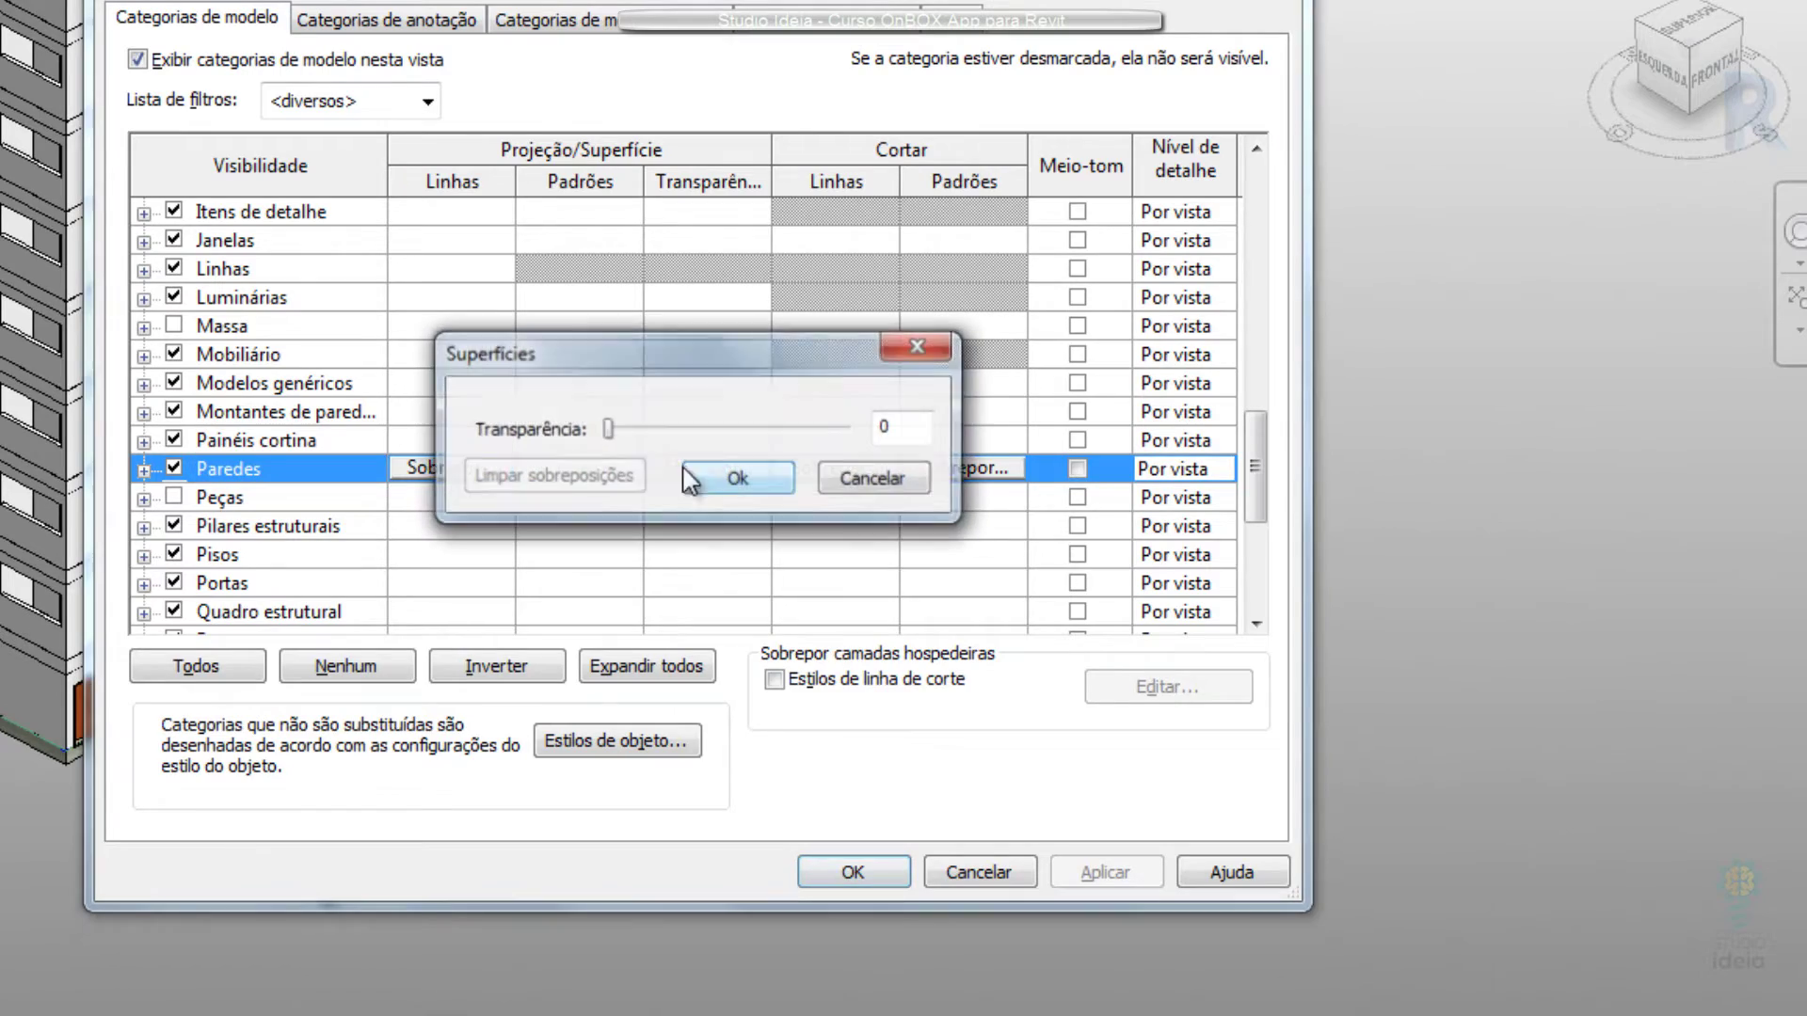
{"action": "left_click_drag", "start_coordinate": [686, 430], "coordinate": [789, 431]}
{"action": "left_click", "coordinate": [759, 474]}
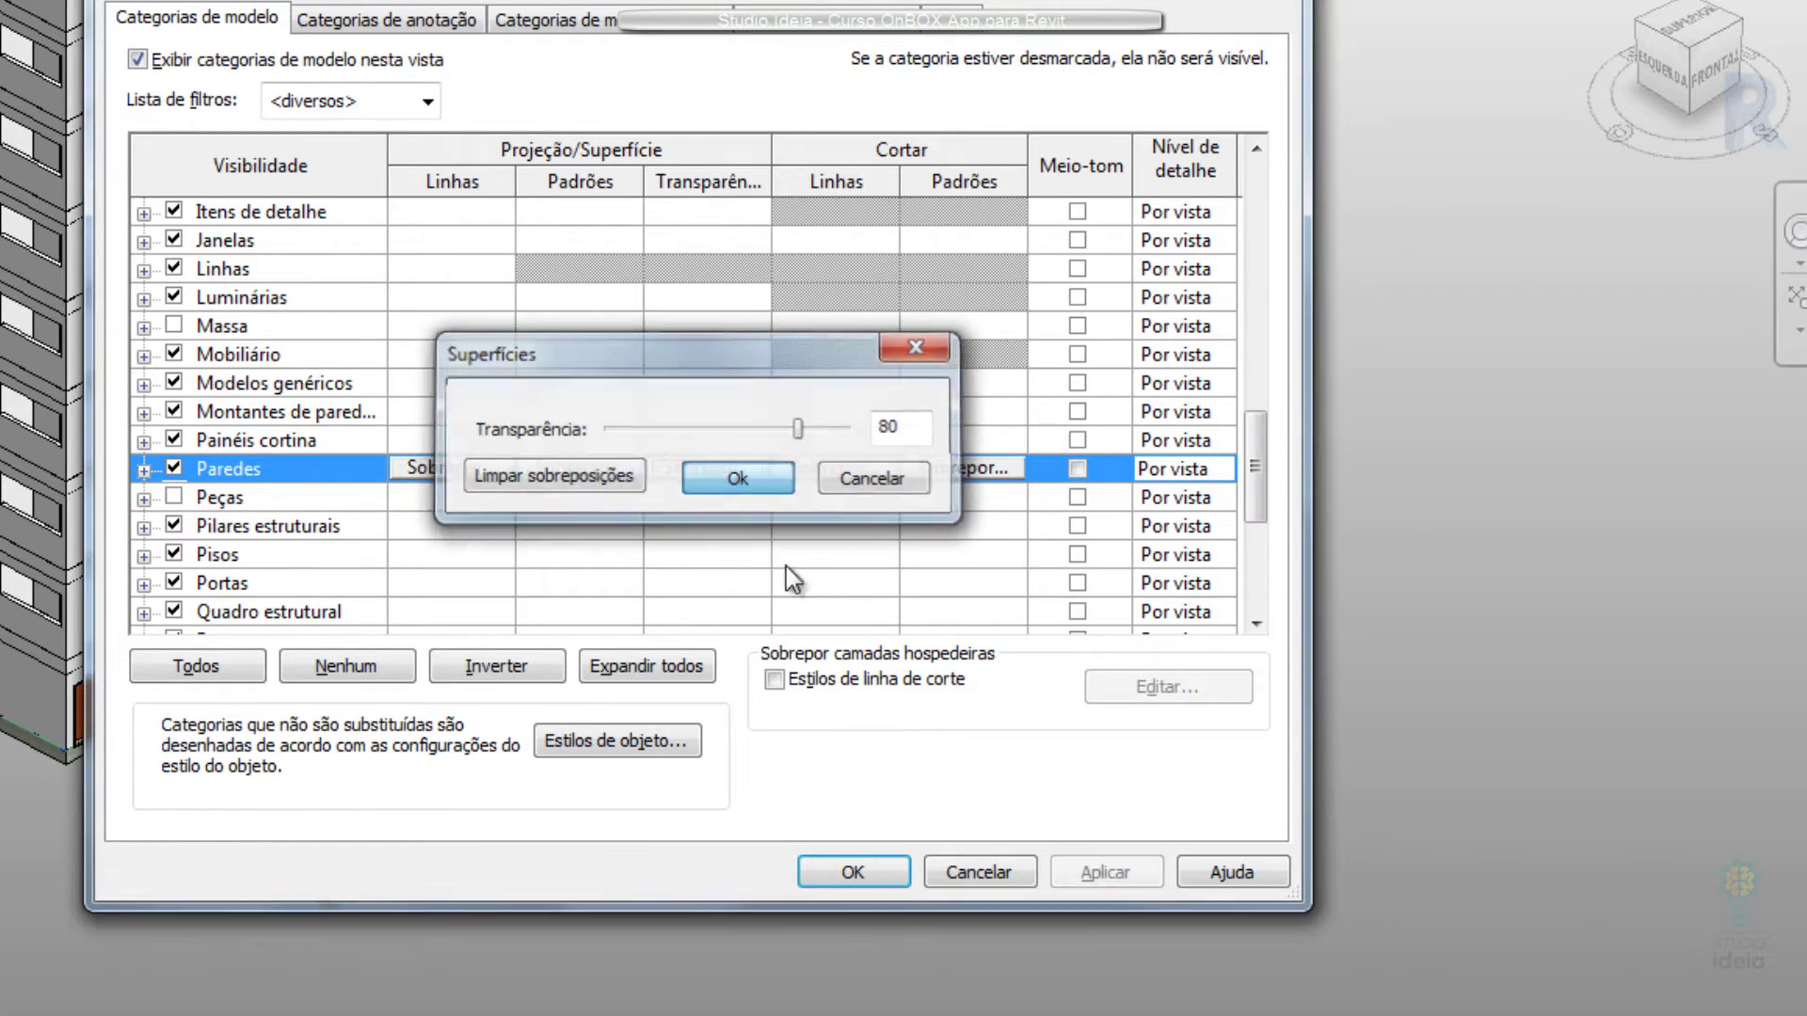
{"action": "left_click", "coordinate": [866, 873]}
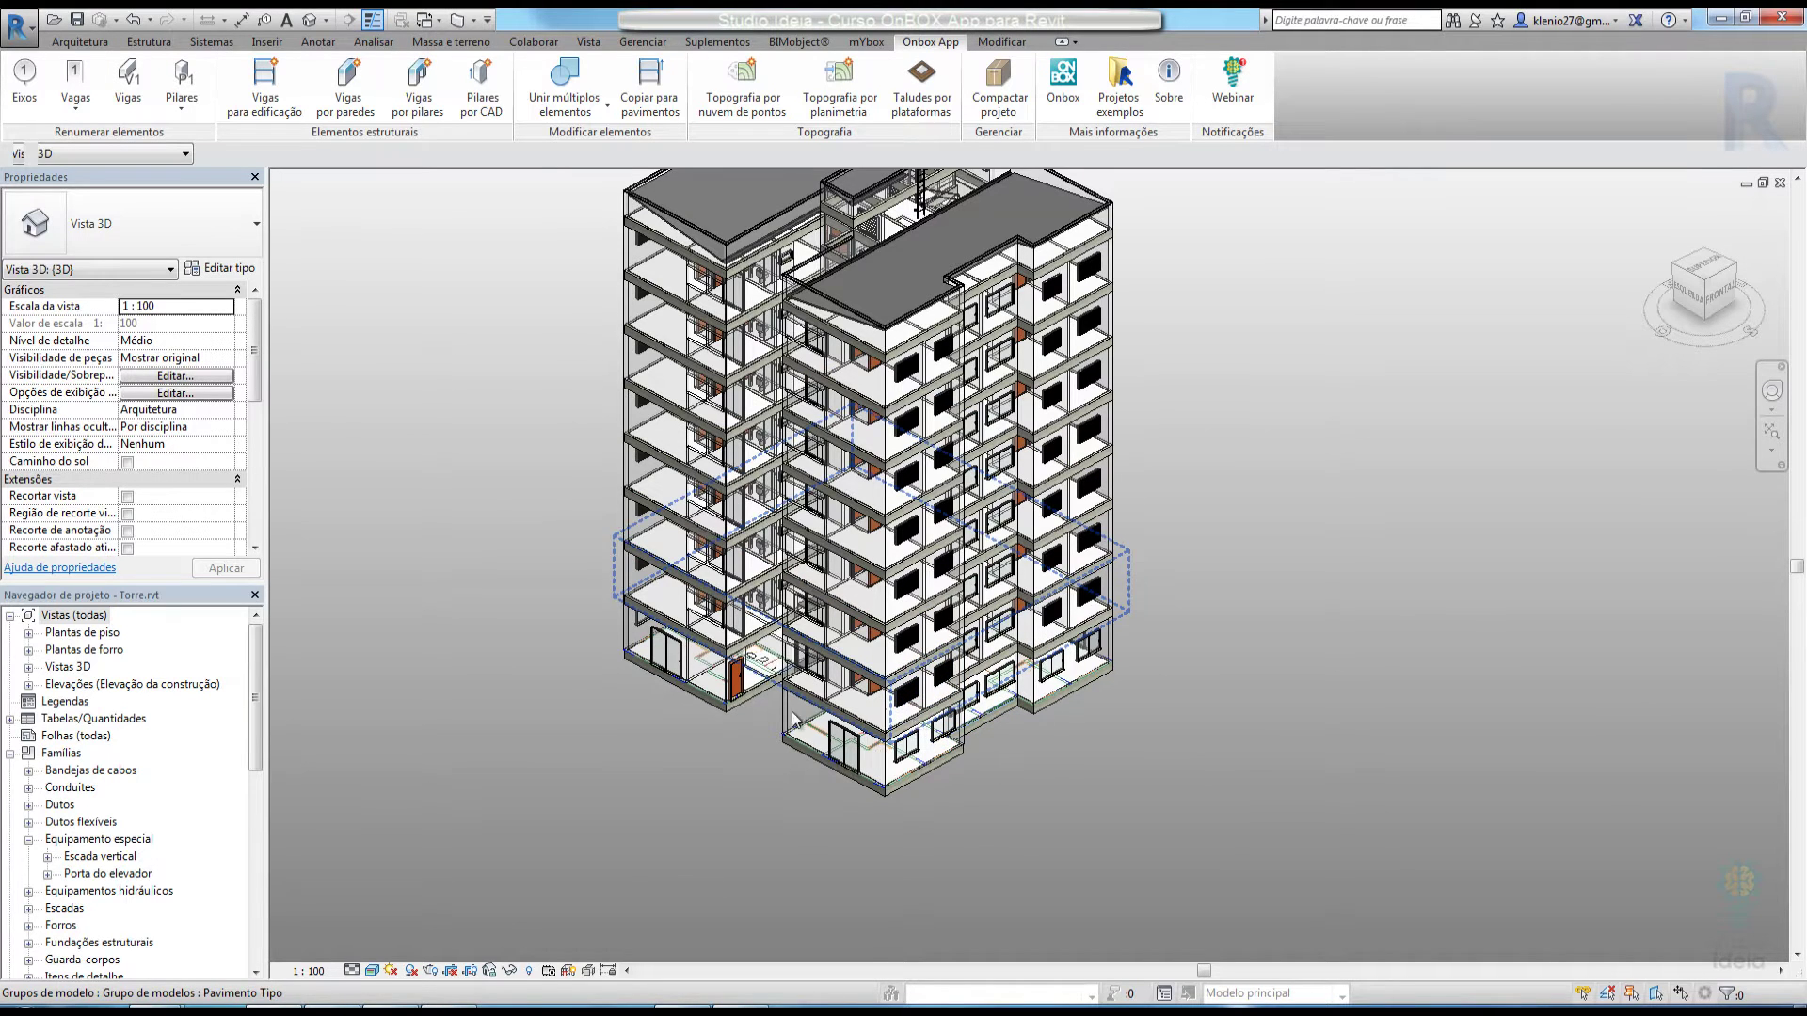
Set the surface transparency of the Paredes category in the 3D view to 50
{"action": "key", "text": "v"}
{"action": "key", "text": "v"}
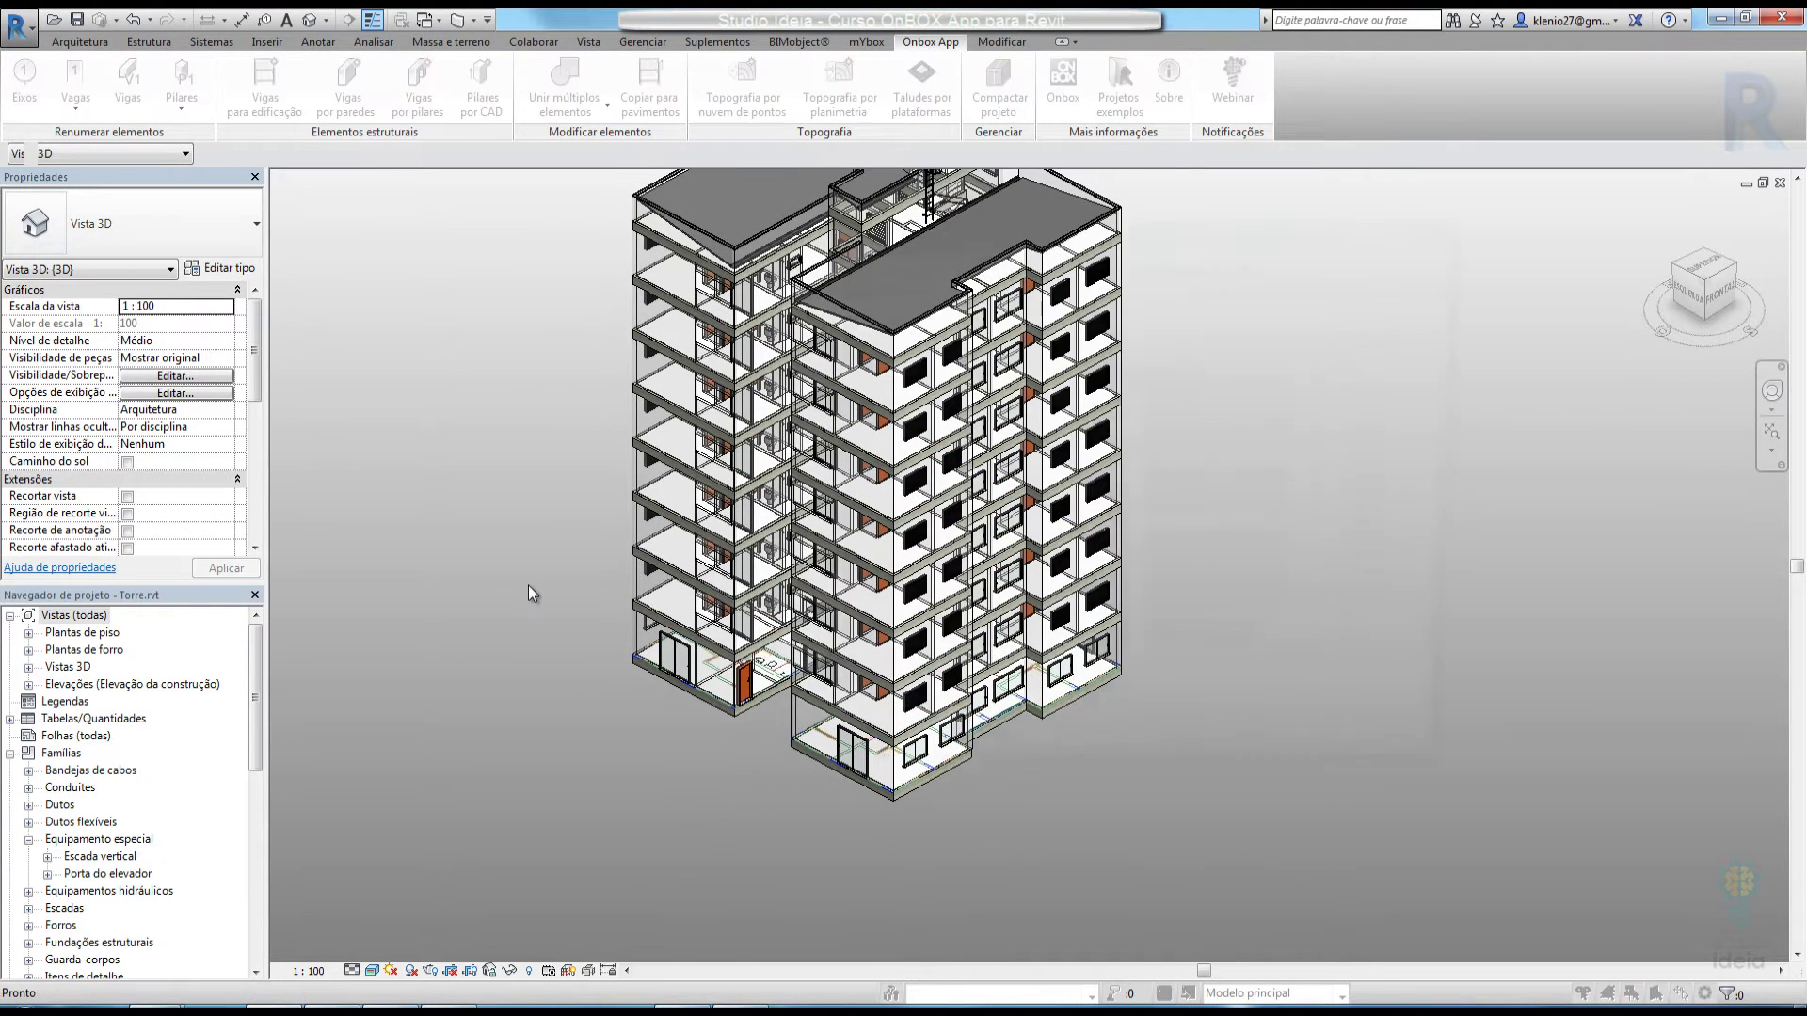
{"action": "left_click_drag", "start_coordinate": [1443, 393], "coordinate": [1443, 553]}
{"action": "left_click", "coordinate": [1133, 499]}
{"action": "left_click", "coordinate": [1133, 500]}
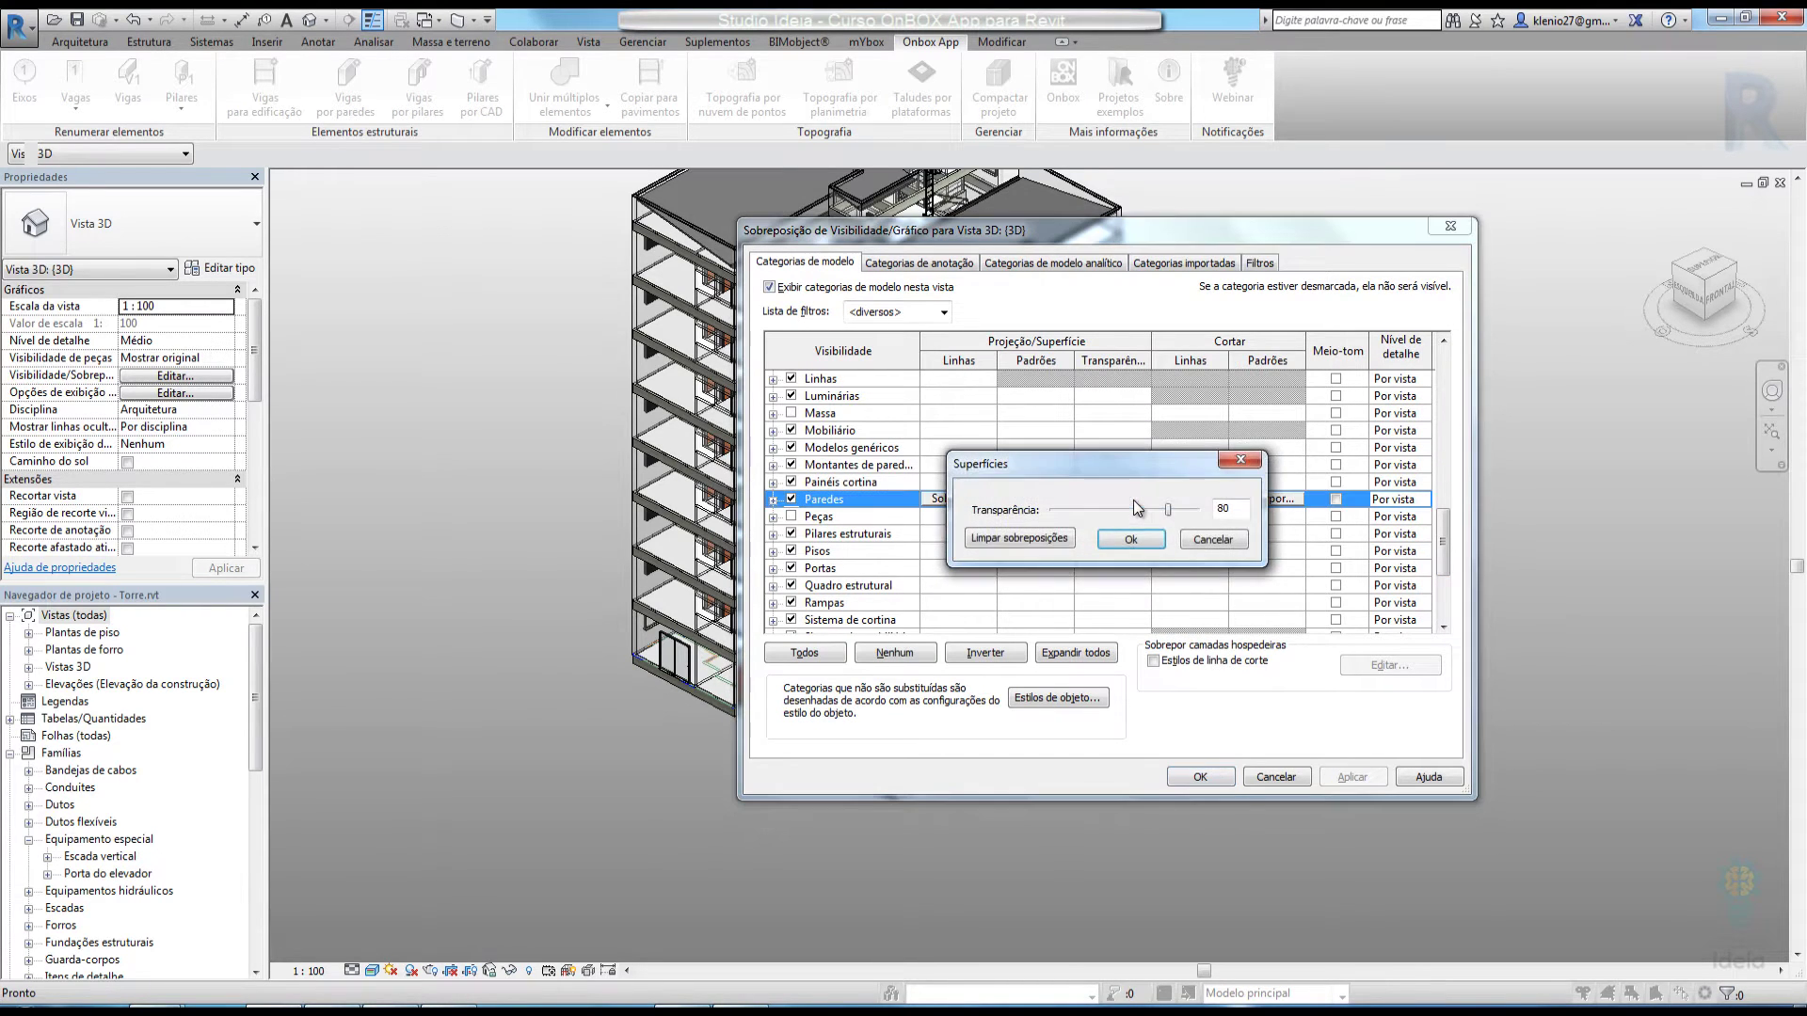
{"action": "left_click", "coordinate": [1165, 511]}
{"action": "left_click_drag", "start_coordinate": [1139, 509], "coordinate": [1125, 517]}
{"action": "type", "text": "50"}
{"action": "left_click", "coordinate": [1146, 550]}
{"action": "left_click", "coordinate": [1200, 777]}
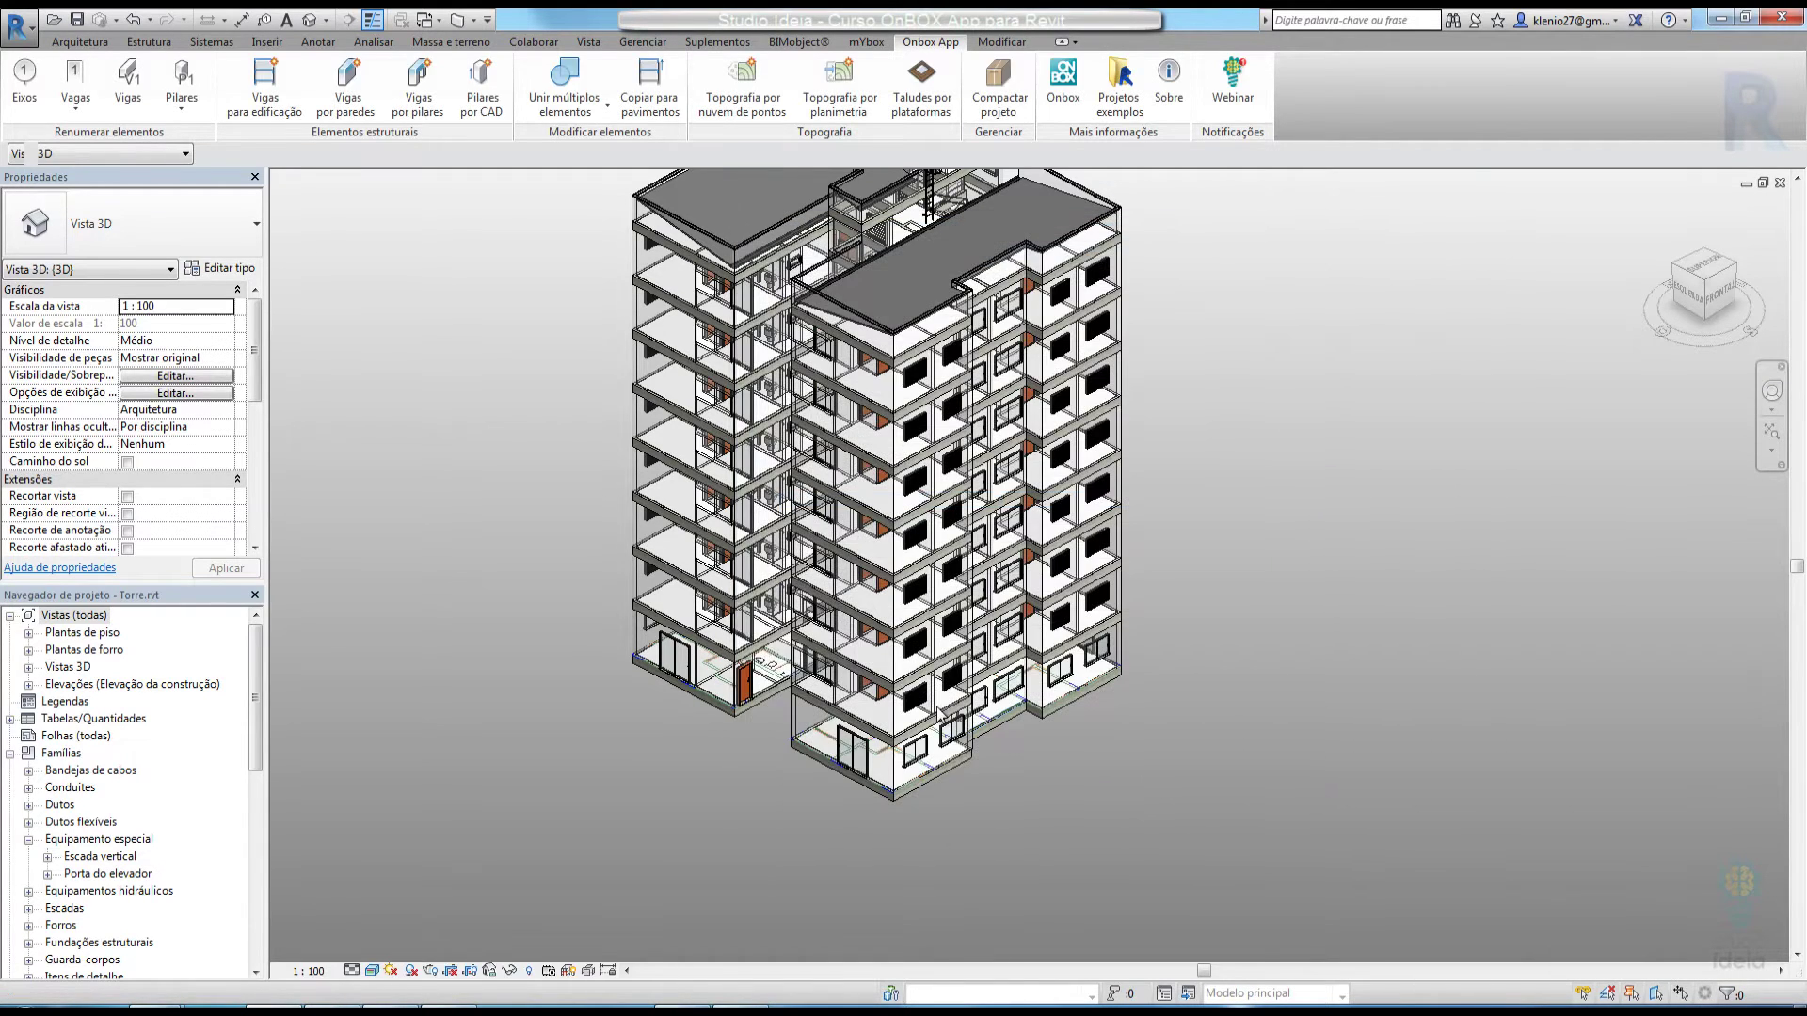
Inspect the generated beams on every floor of the tower through the transparent walls
{"action": "middle_click_drag", "start_coordinate": [1176, 703], "coordinate": [1250, 726]}
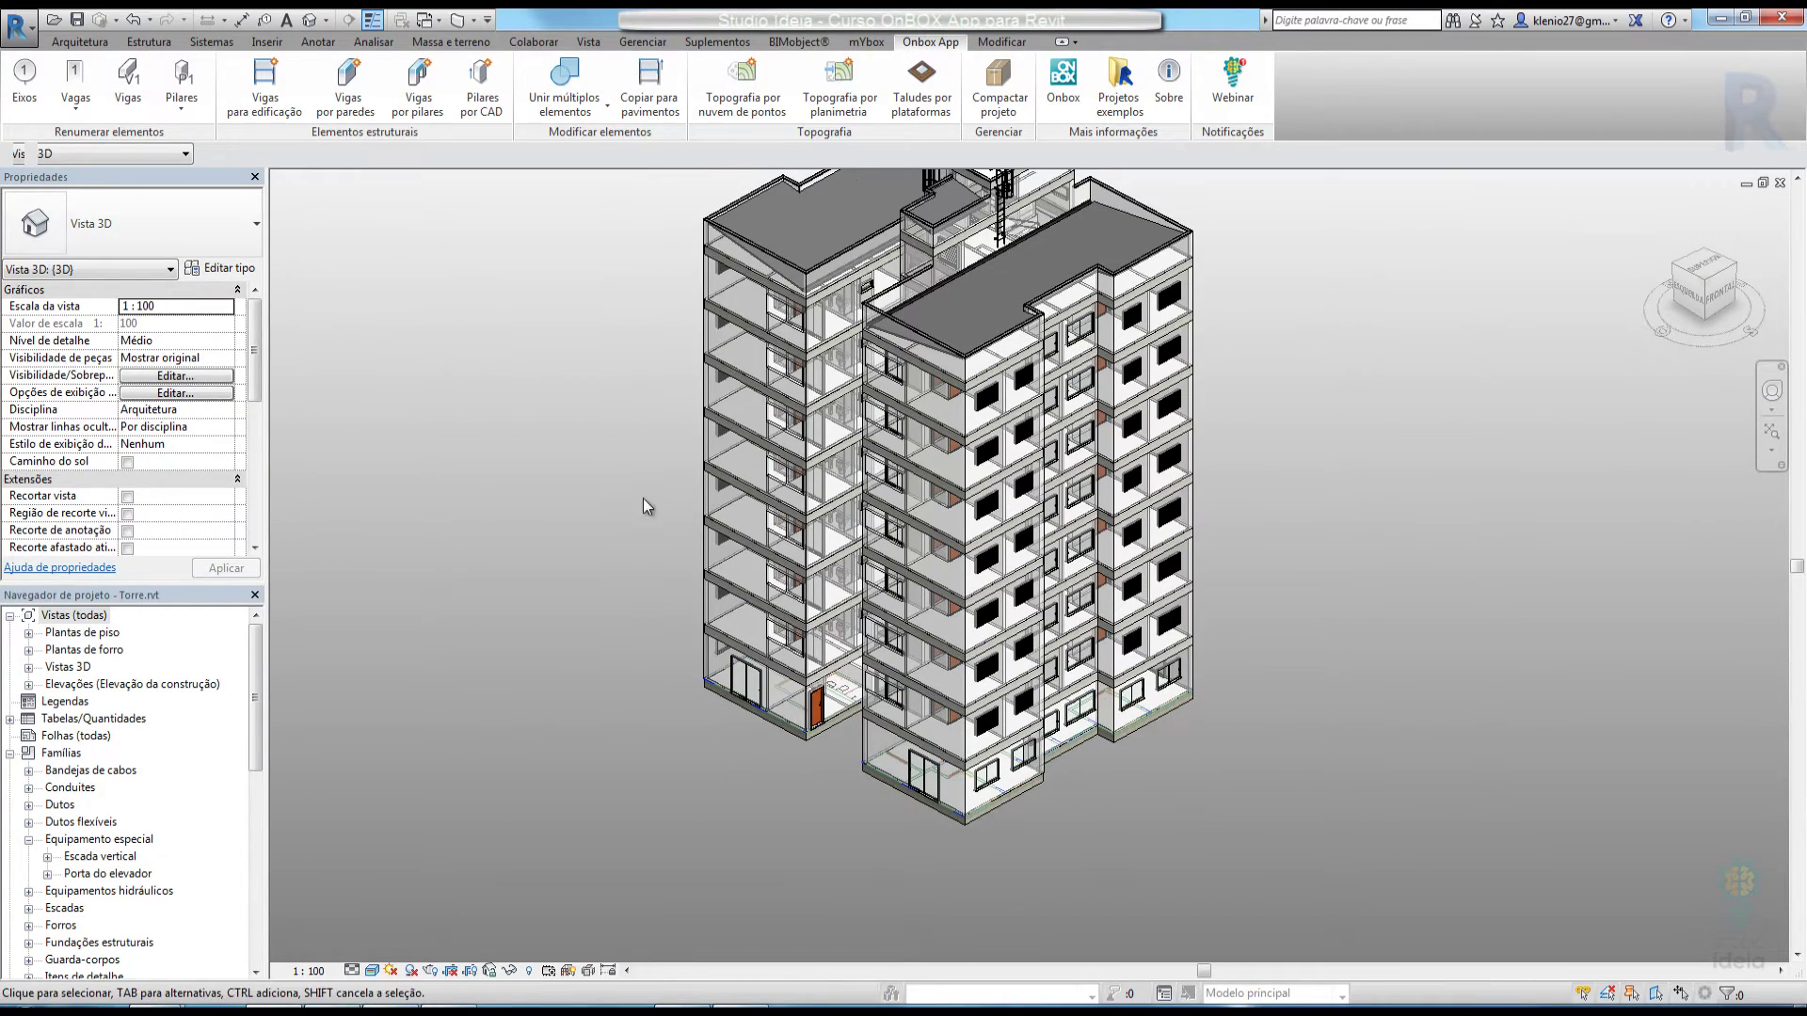
{"action": "scroll", "coordinate": [748, 475], "scroll_direction": "up", "scroll_amount": 3}
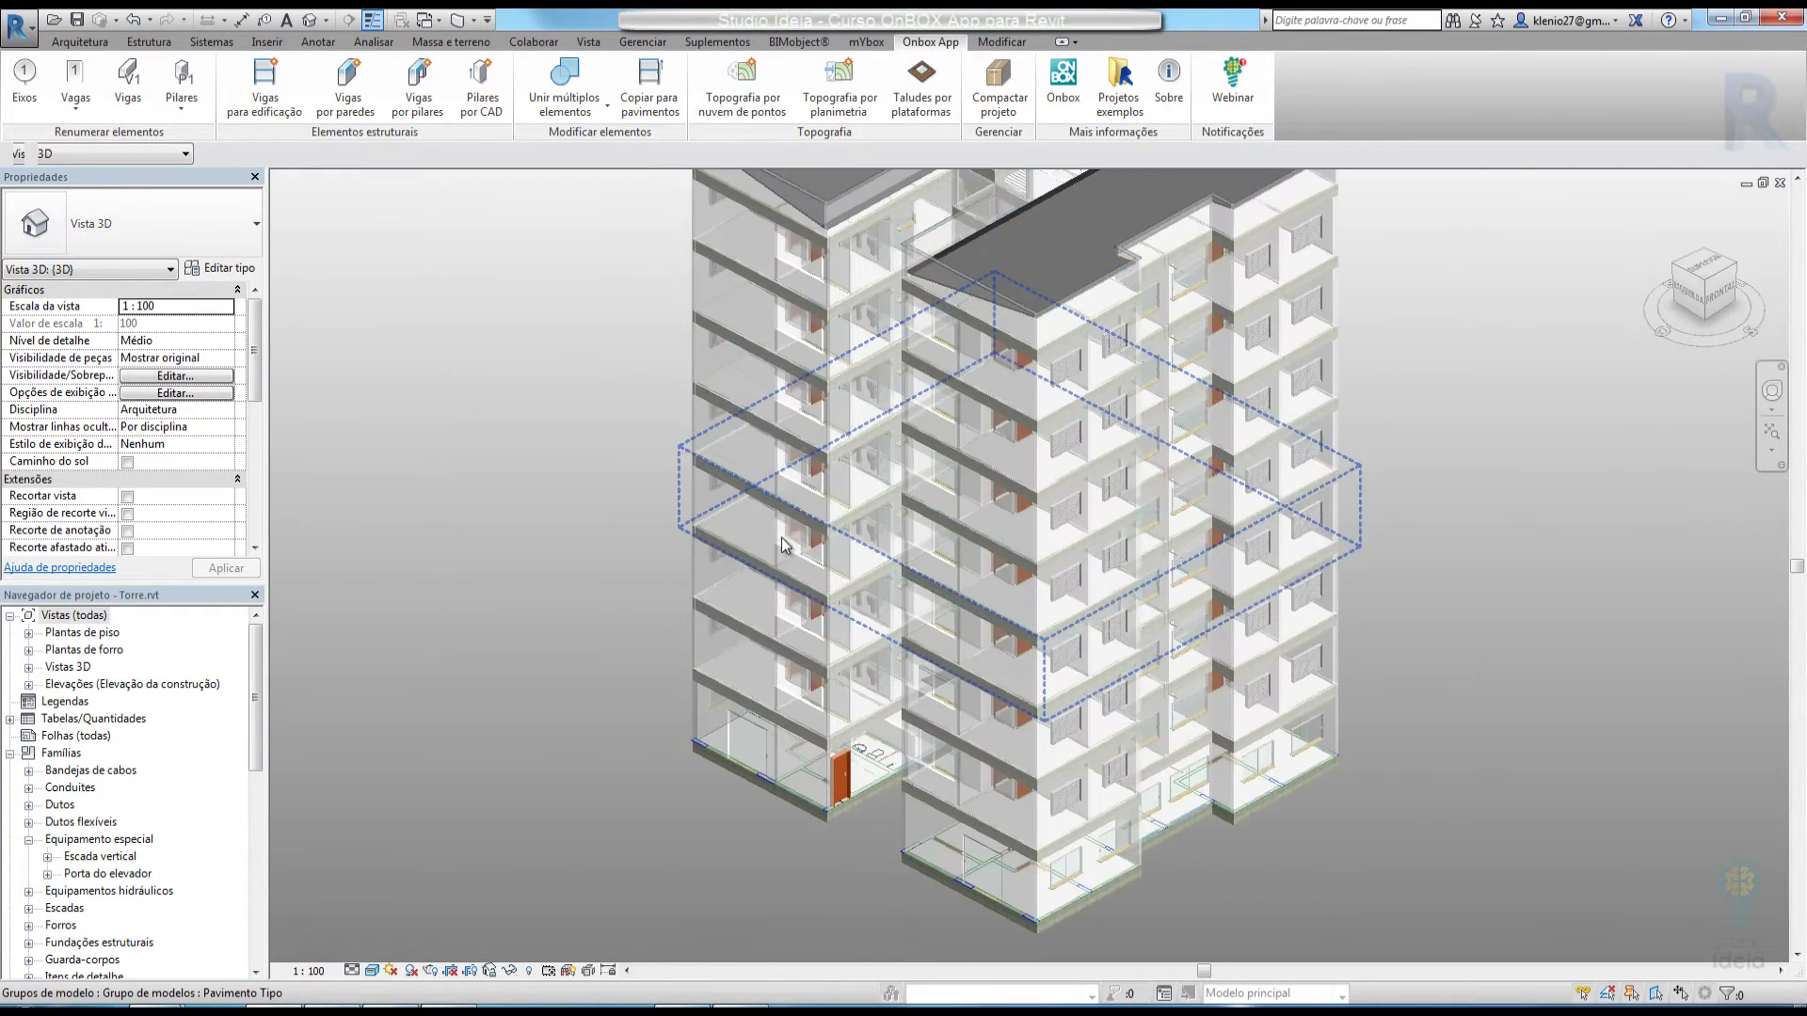
{"action": "middle_click_drag", "start_coordinate": [867, 619], "coordinate": [927, 579], "text": "shift"}
{"action": "scroll", "coordinate": [915, 503], "scroll_direction": "down", "scroll_amount": 3}
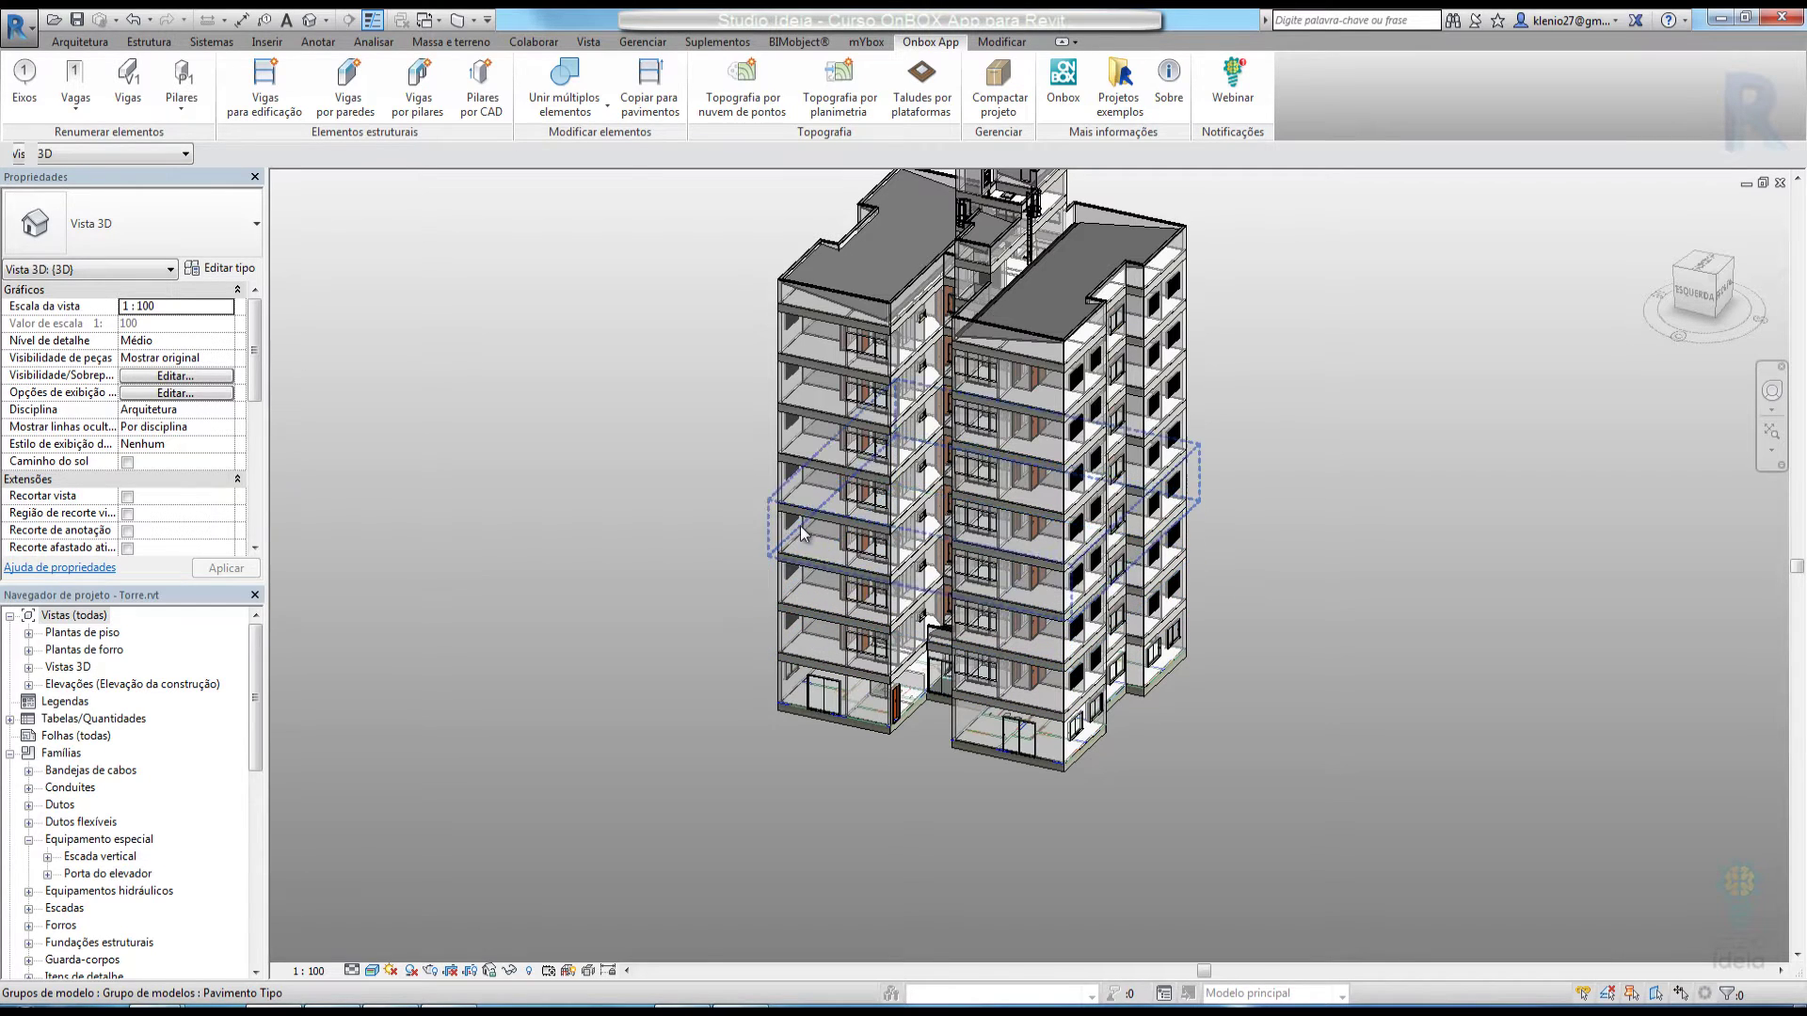
{"action": "key", "text": "Tab"}
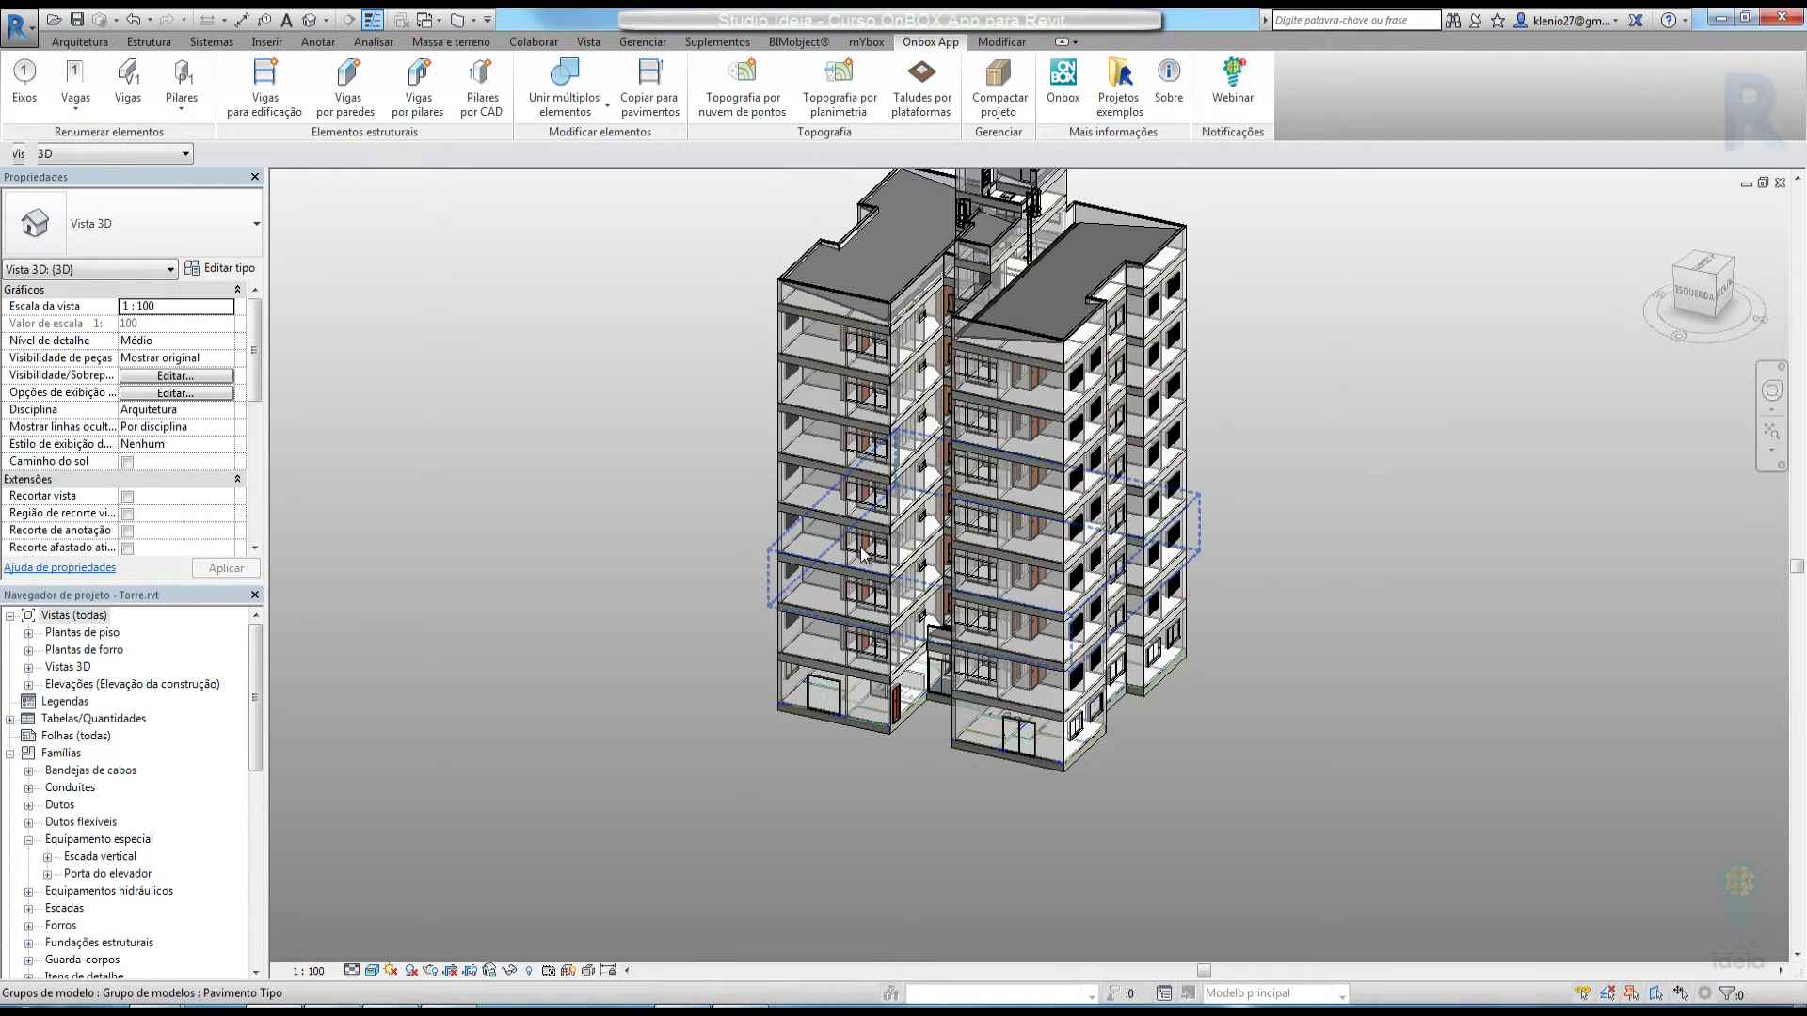
{"action": "middle_click_drag", "start_coordinate": [899, 725], "coordinate": [800, 647], "text": "shift"}
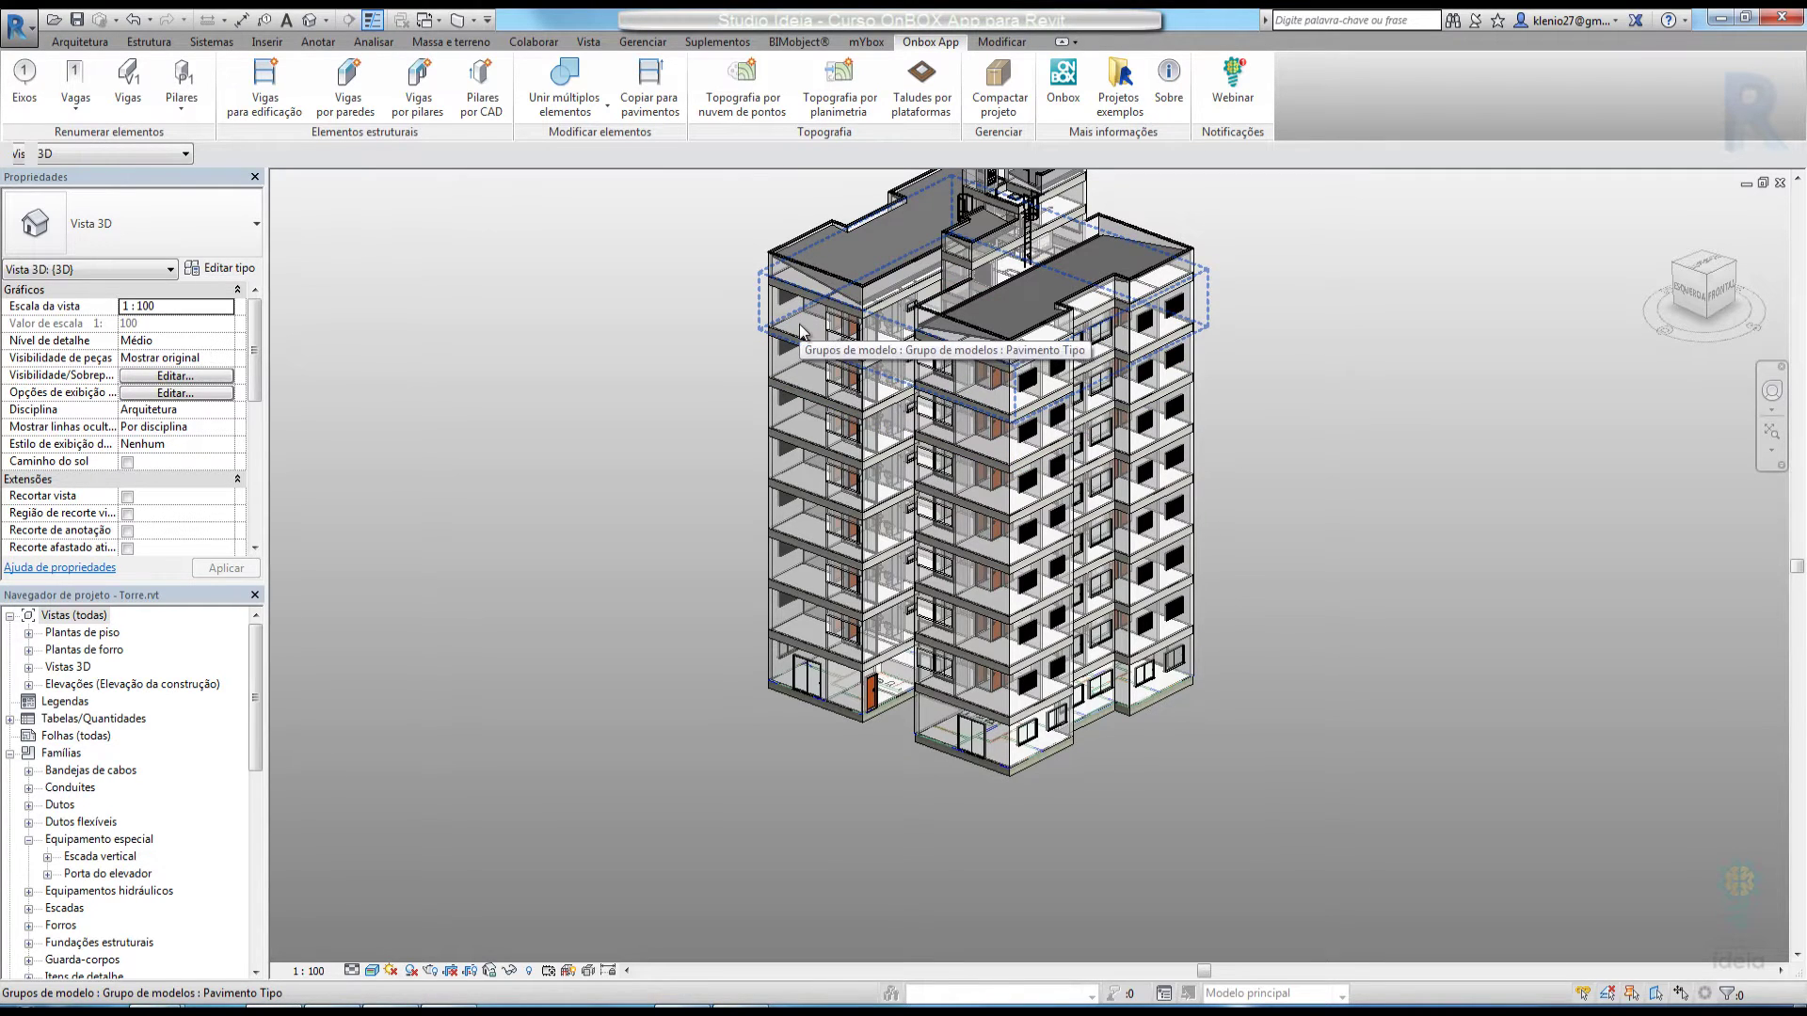
{"action": "scroll", "coordinate": [801, 329], "scroll_direction": "up", "scroll_amount": 2}
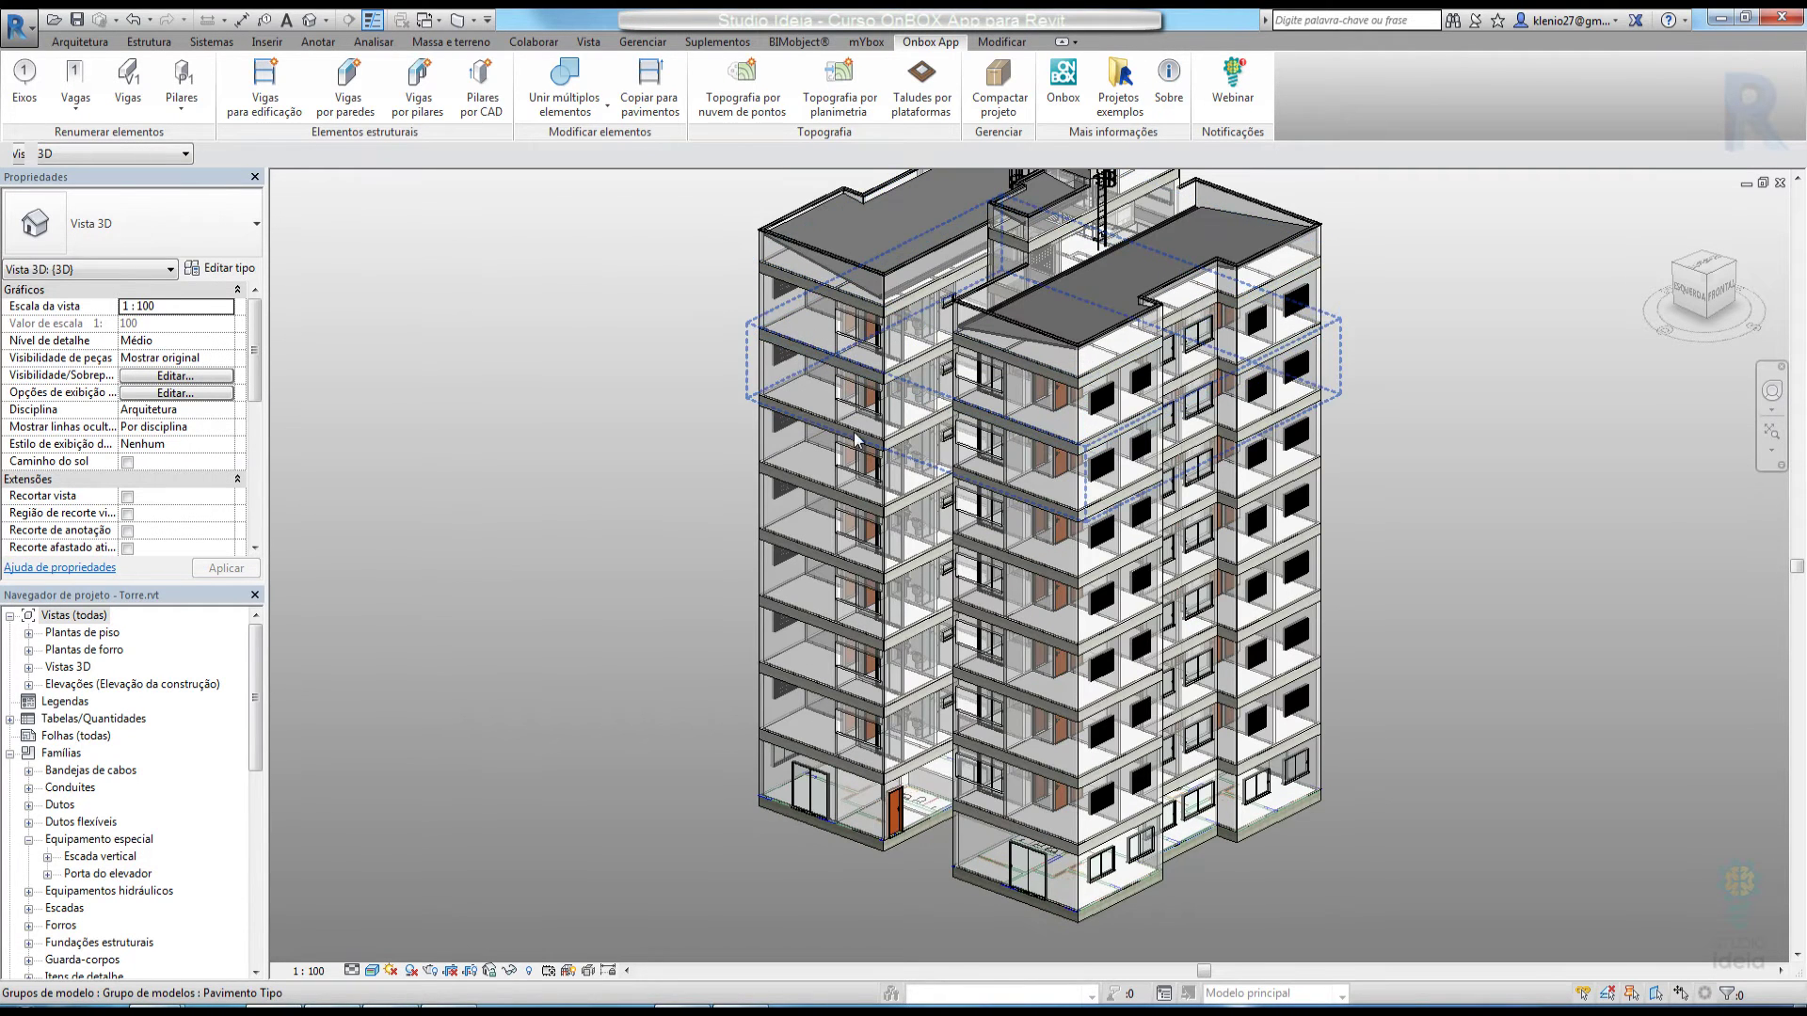
Edit the Pavimento Tipo group on Pav. Tipo 7, delete its end facade wall, and finish the group while accepting the warnings
{"action": "left_click", "coordinate": [787, 302]}
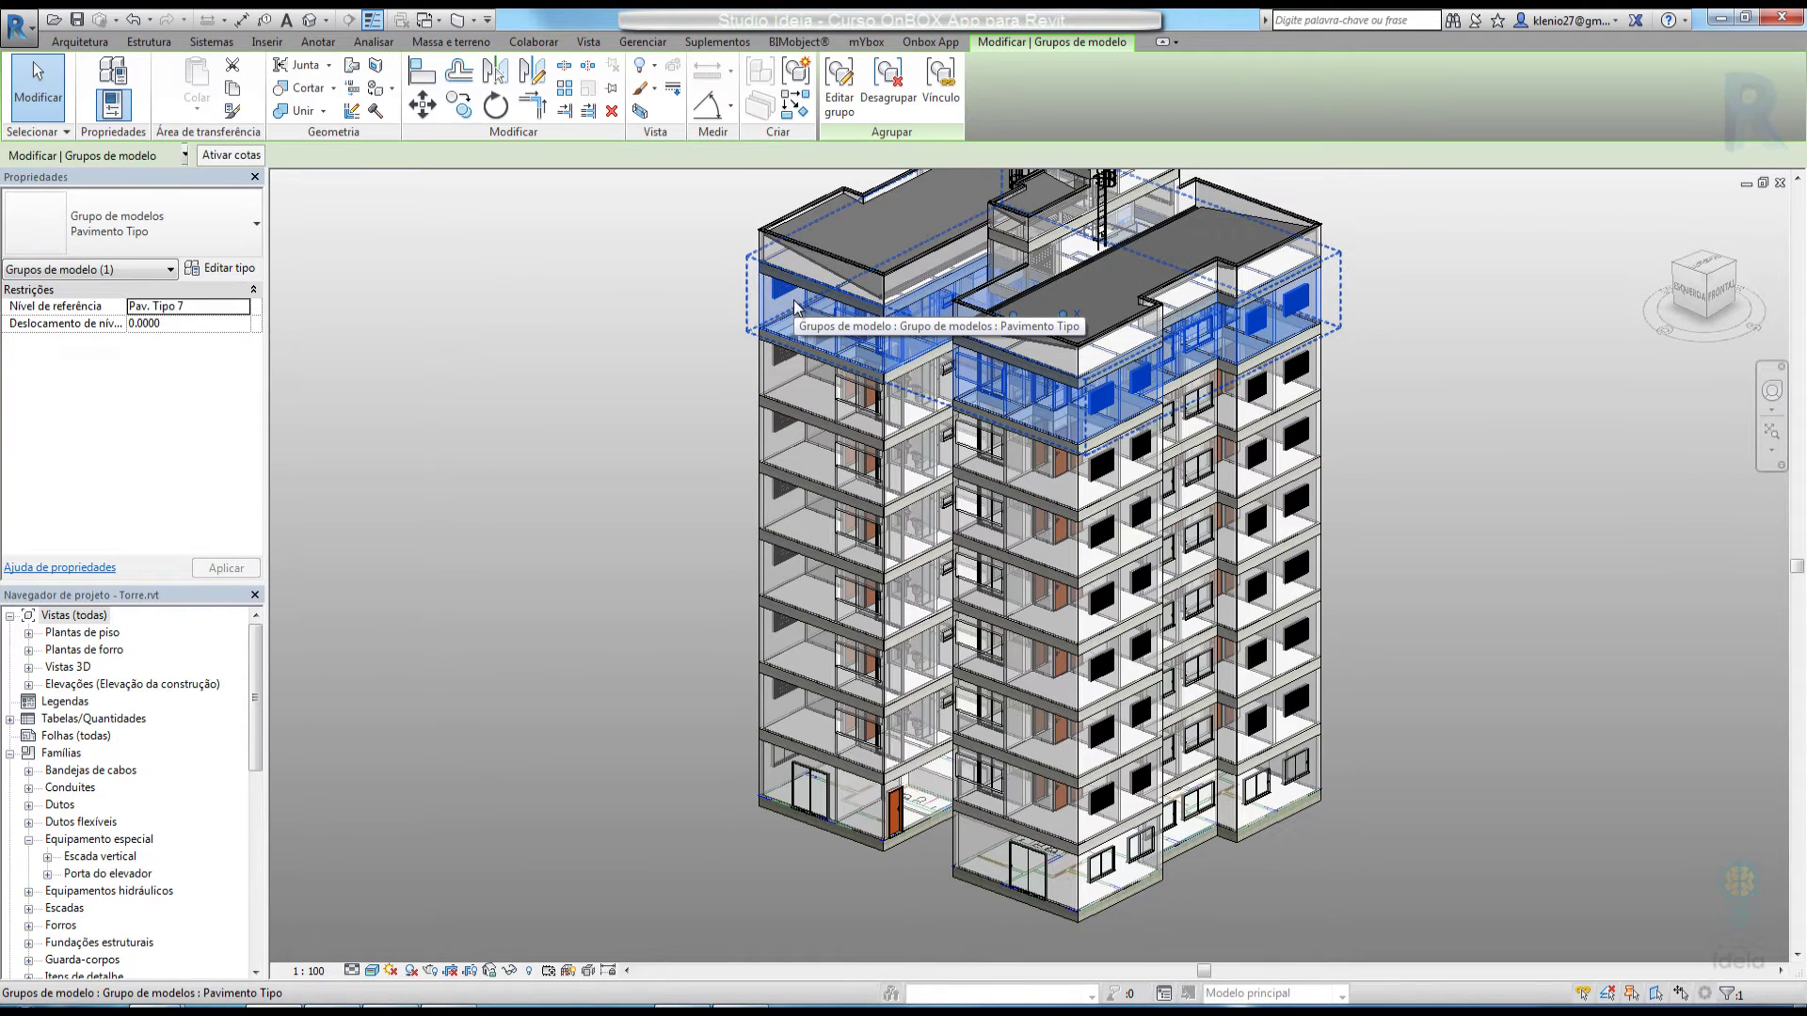
{"action": "left_click", "coordinate": [845, 94]}
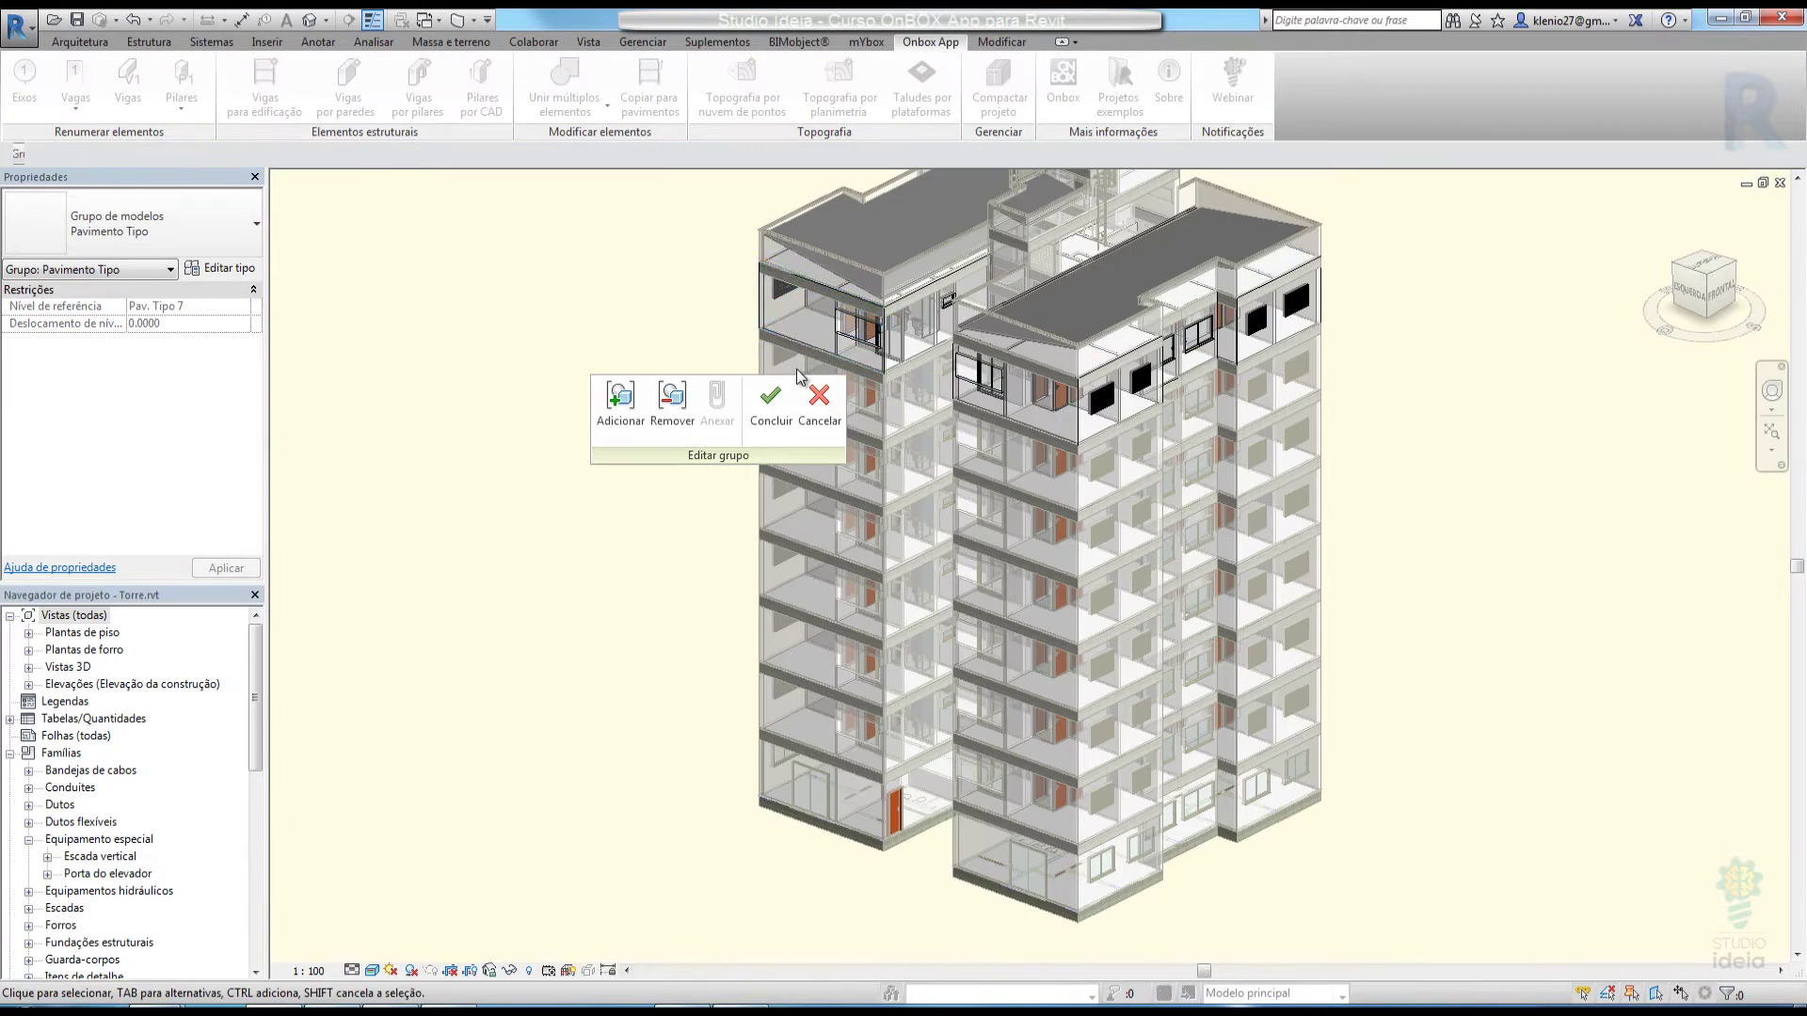
{"action": "left_click", "coordinate": [805, 325]}
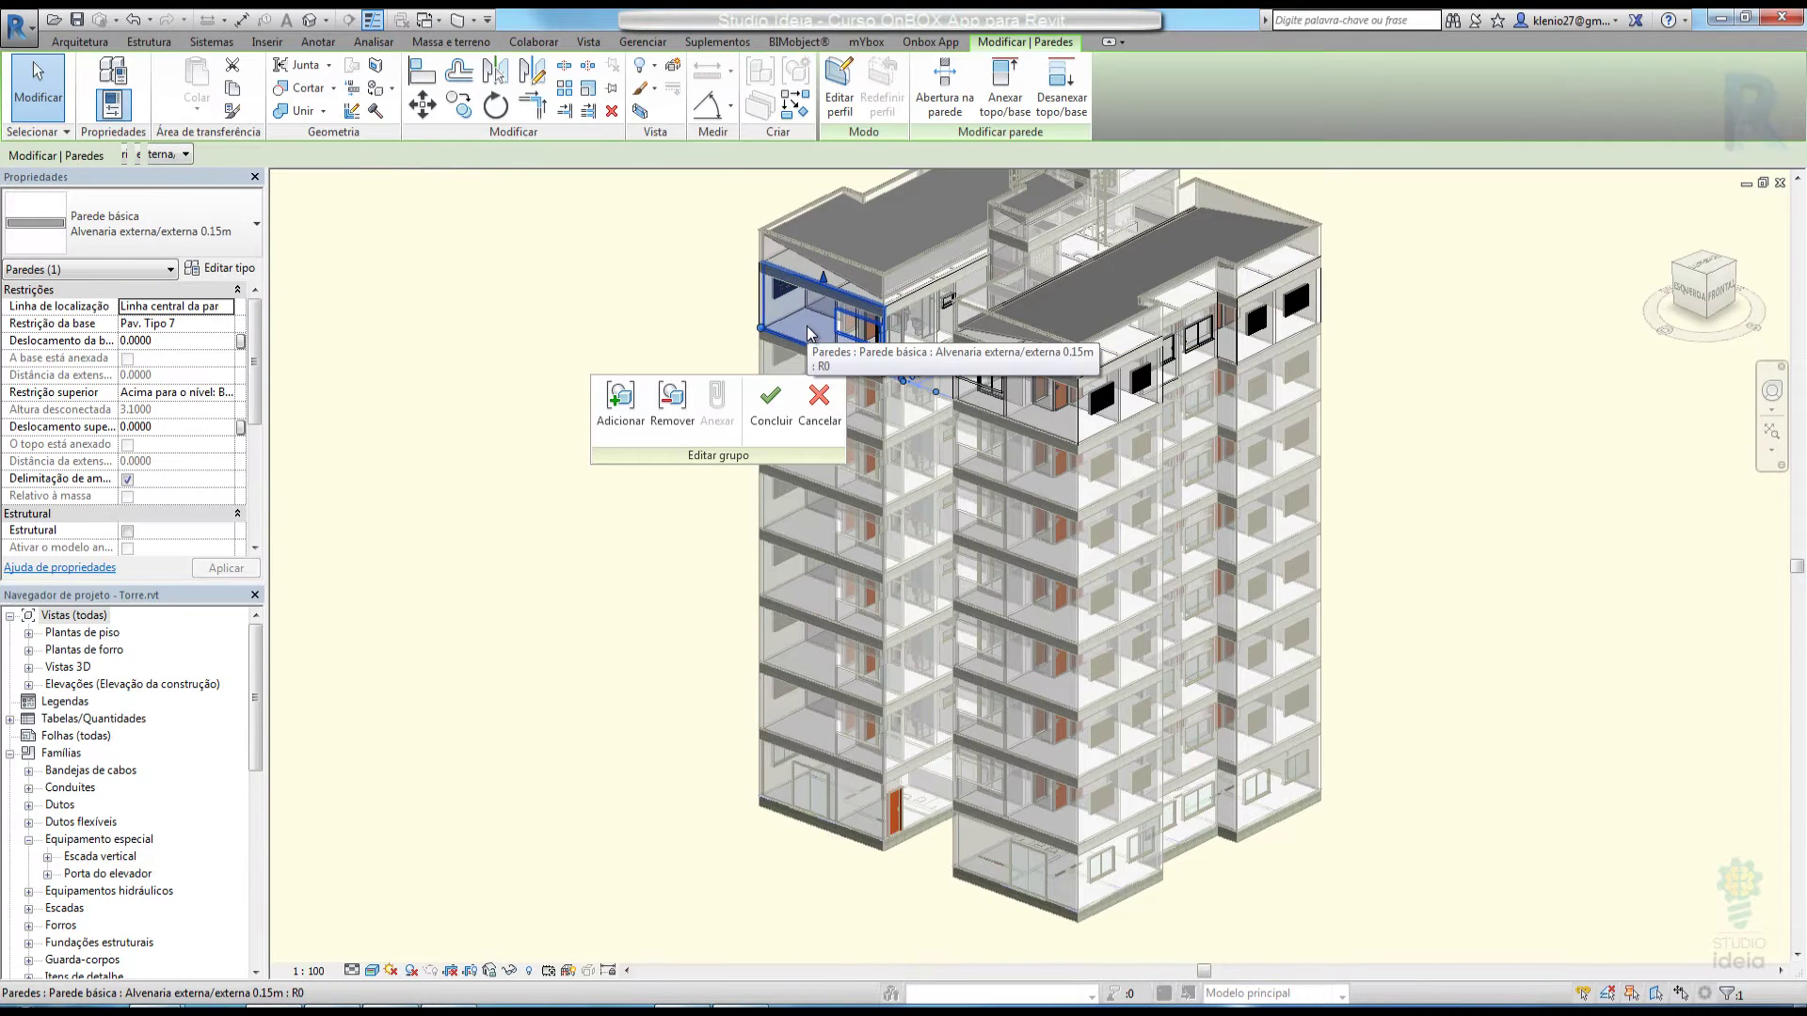
{"action": "key", "text": "Escape"}
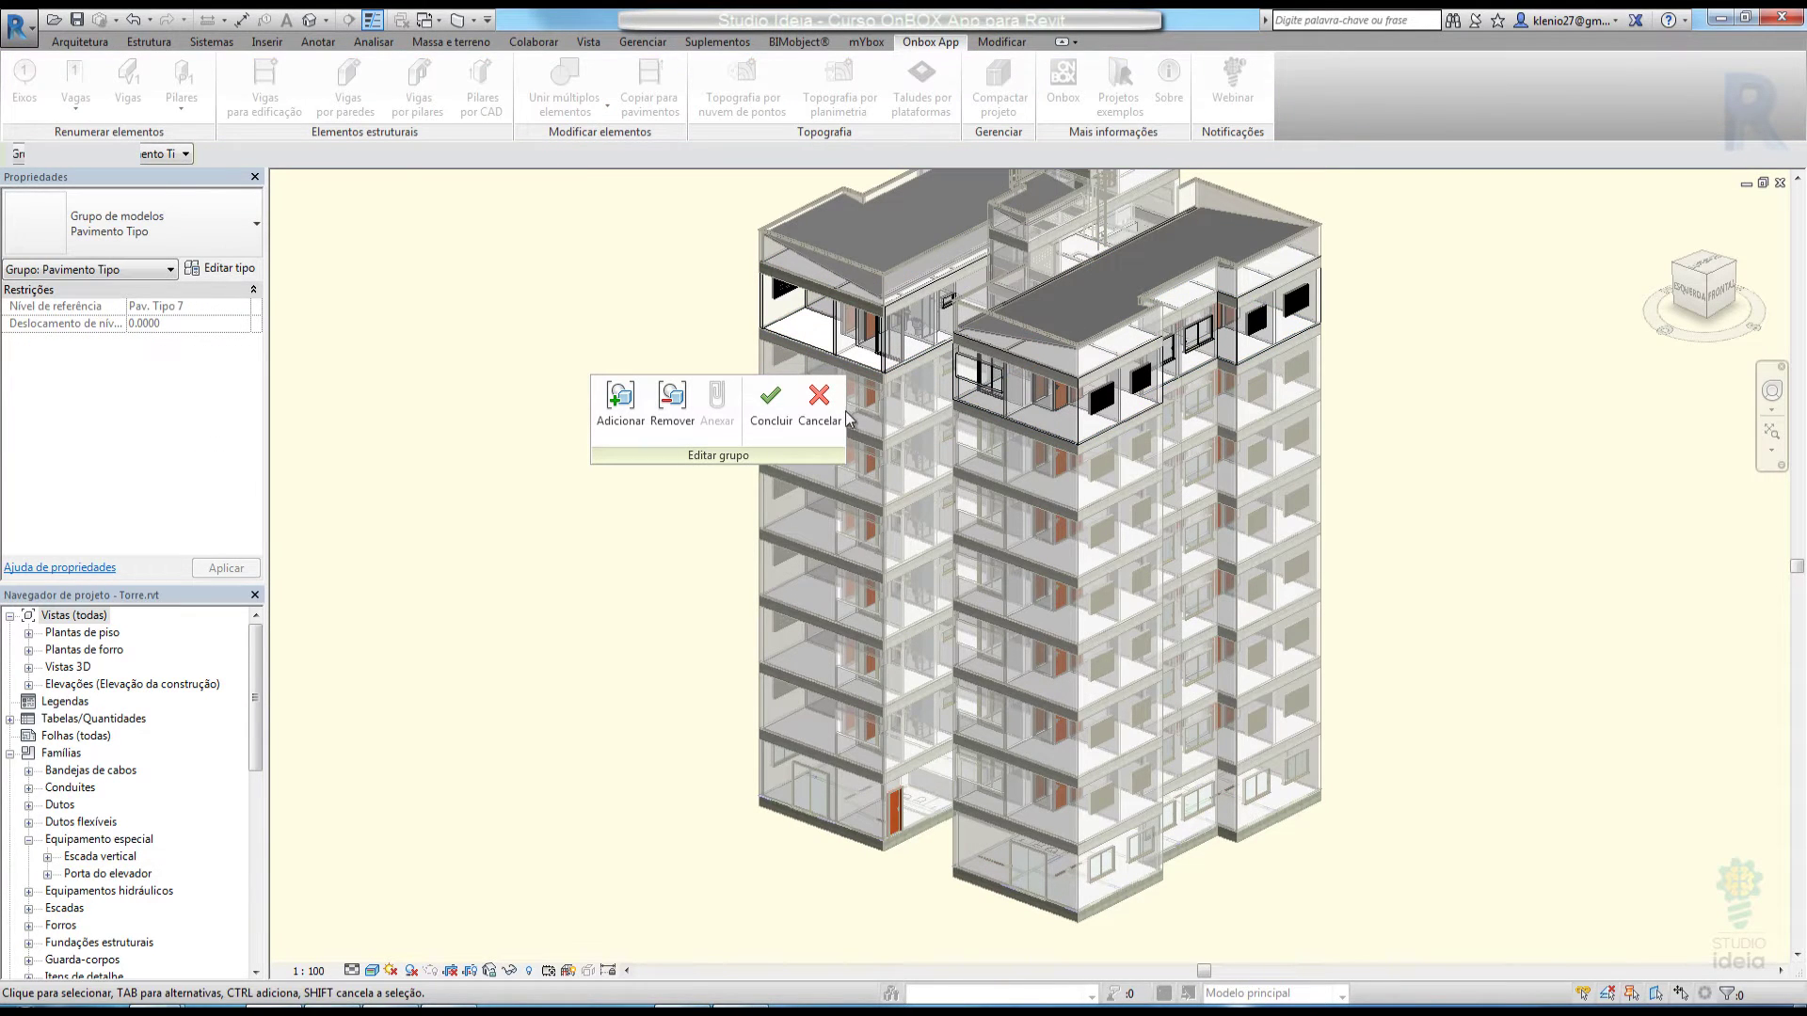
{"action": "left_click", "coordinate": [773, 414]}
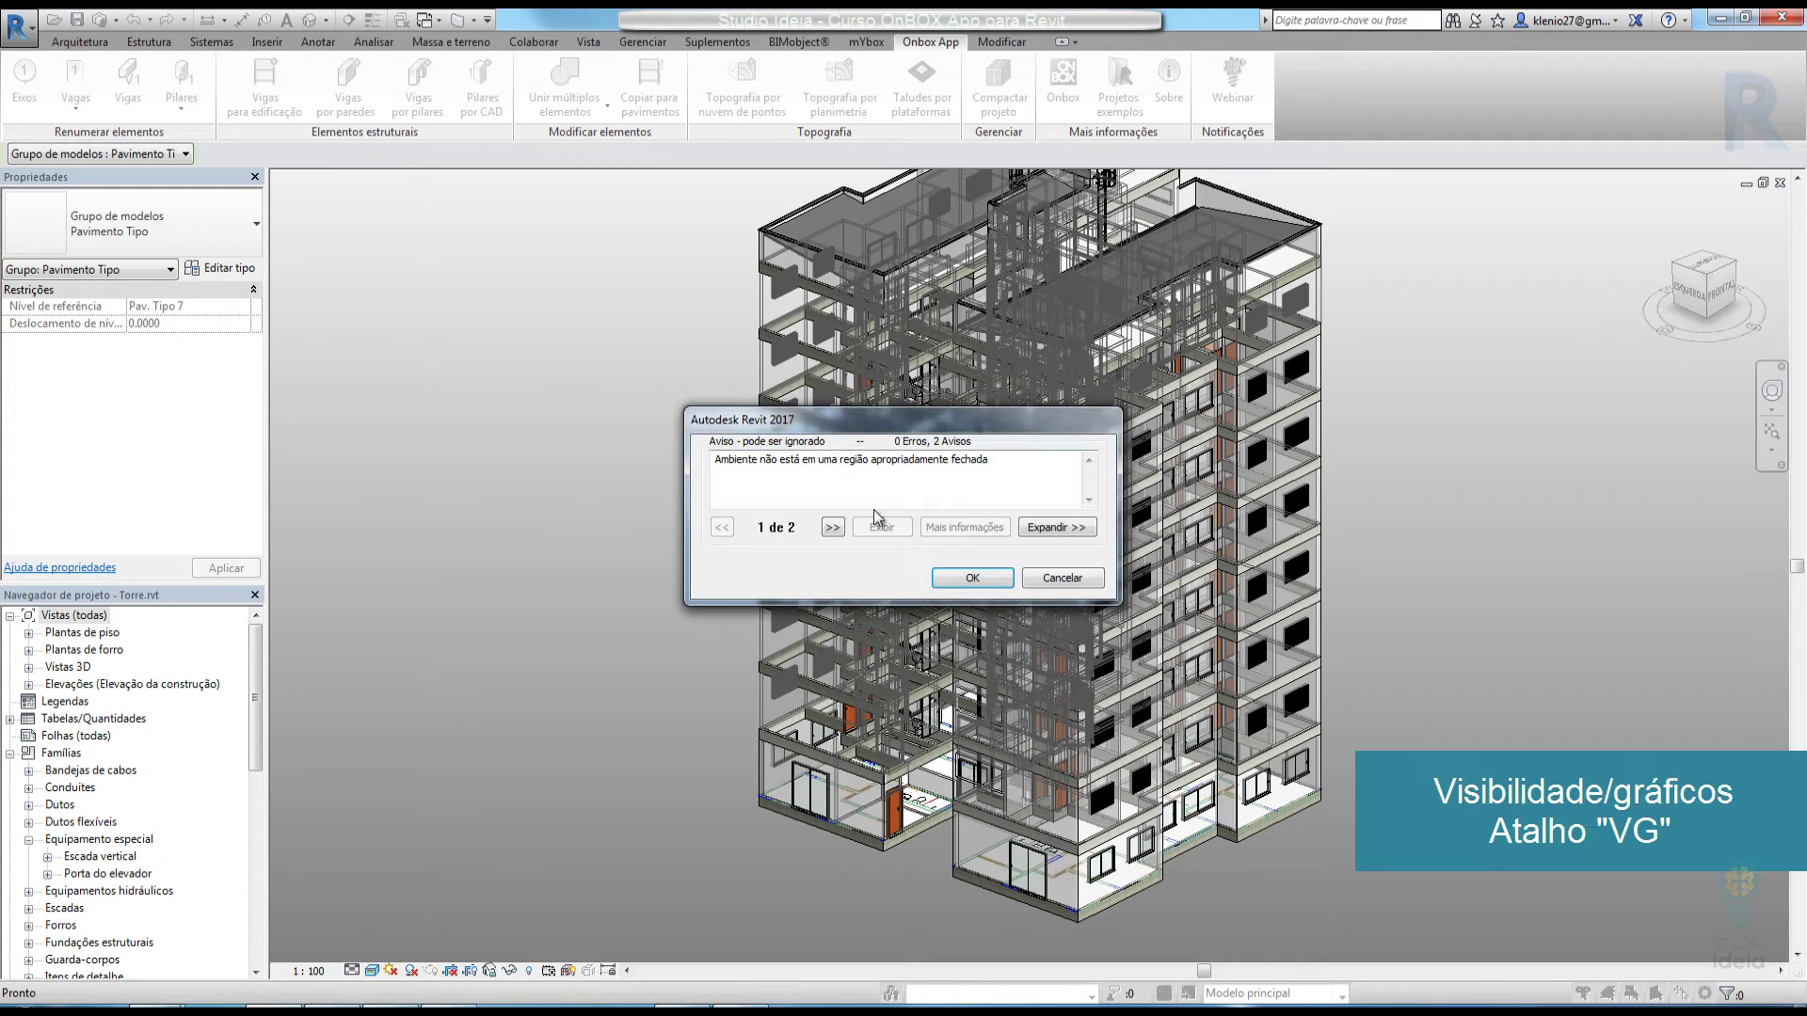
{"action": "left_click", "coordinate": [972, 578]}
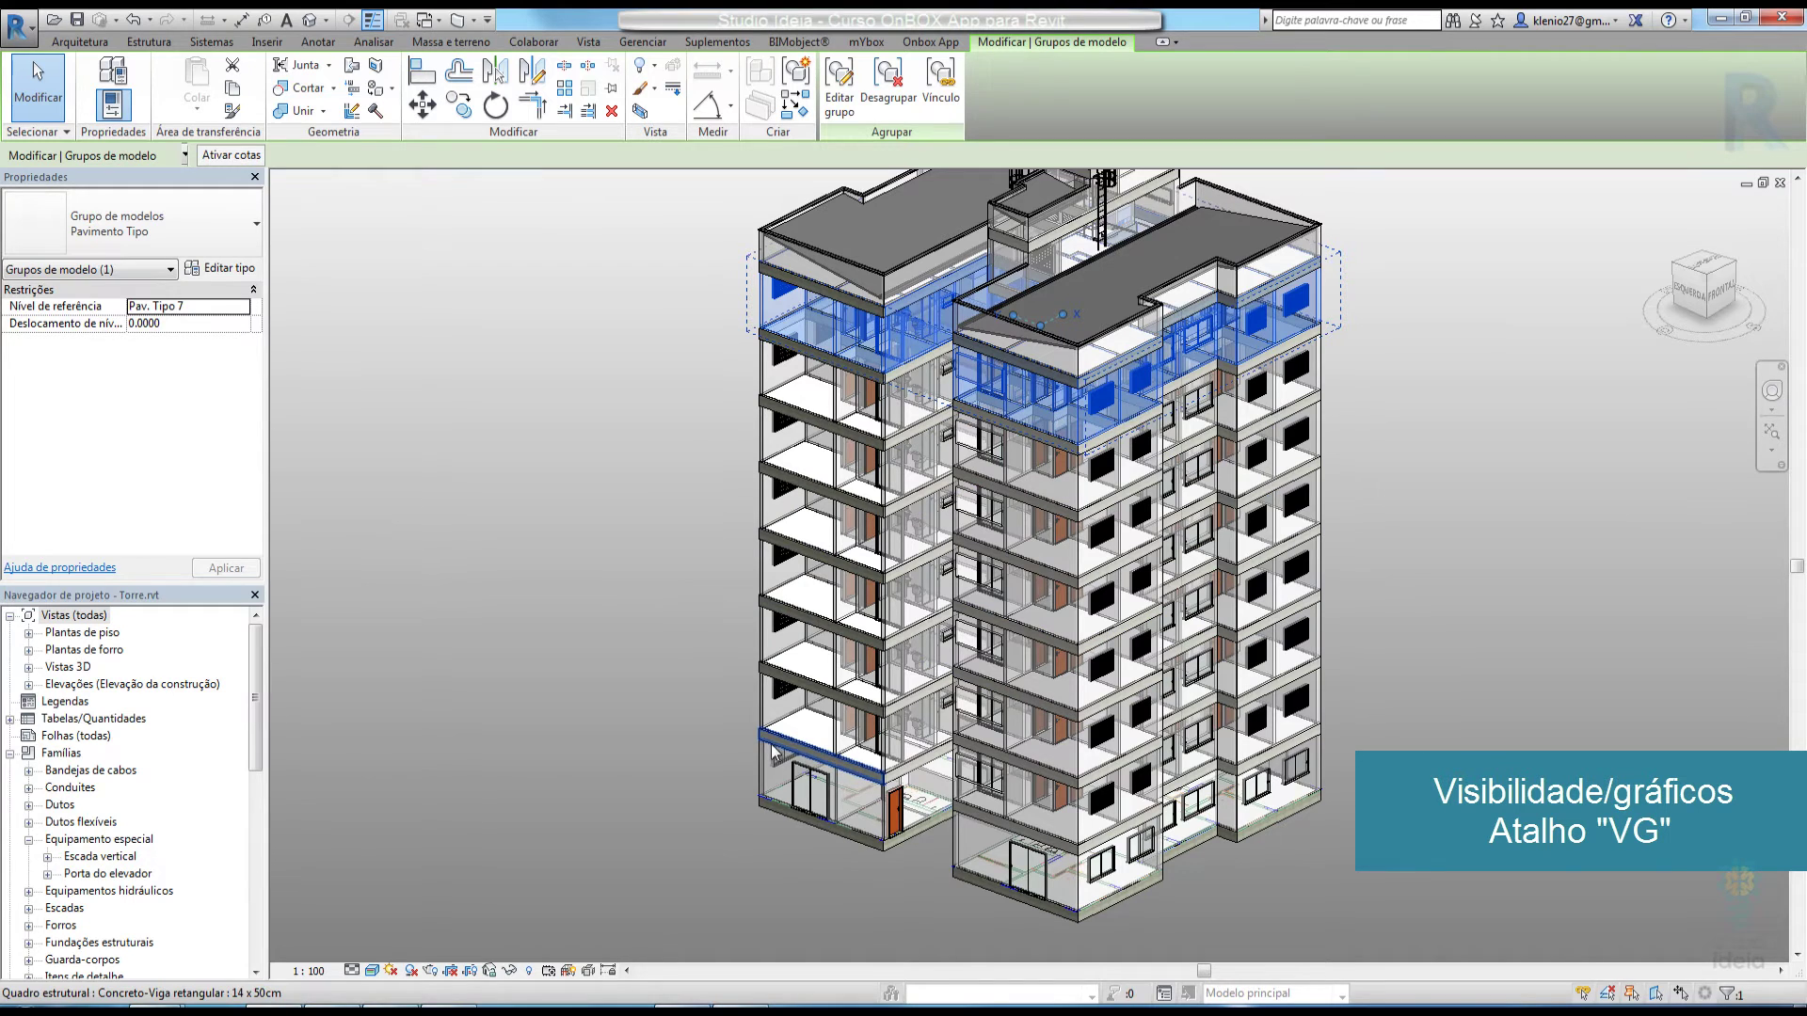
Select every 14 x 50cm Concreto-Viga retangular beam in the project and delete them all
{"action": "left_click", "coordinate": [801, 691]}
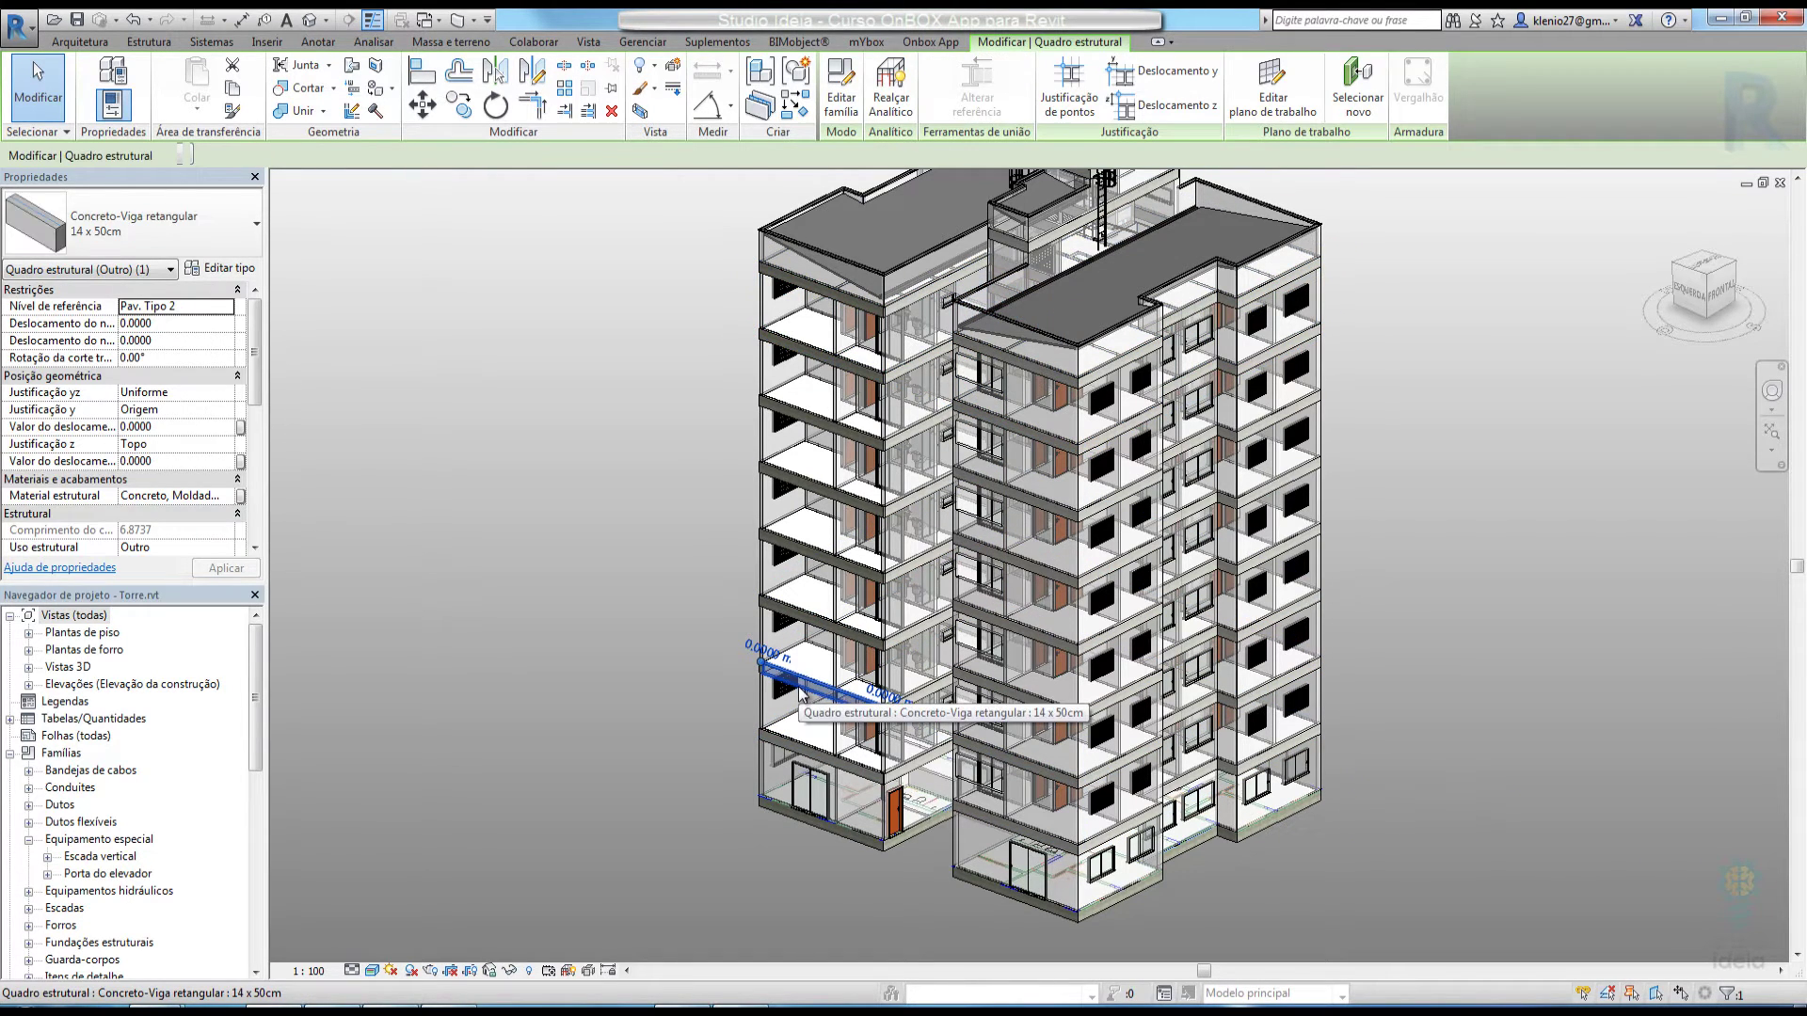
{"action": "key", "text": "s"}
{"action": "key", "text": "a"}
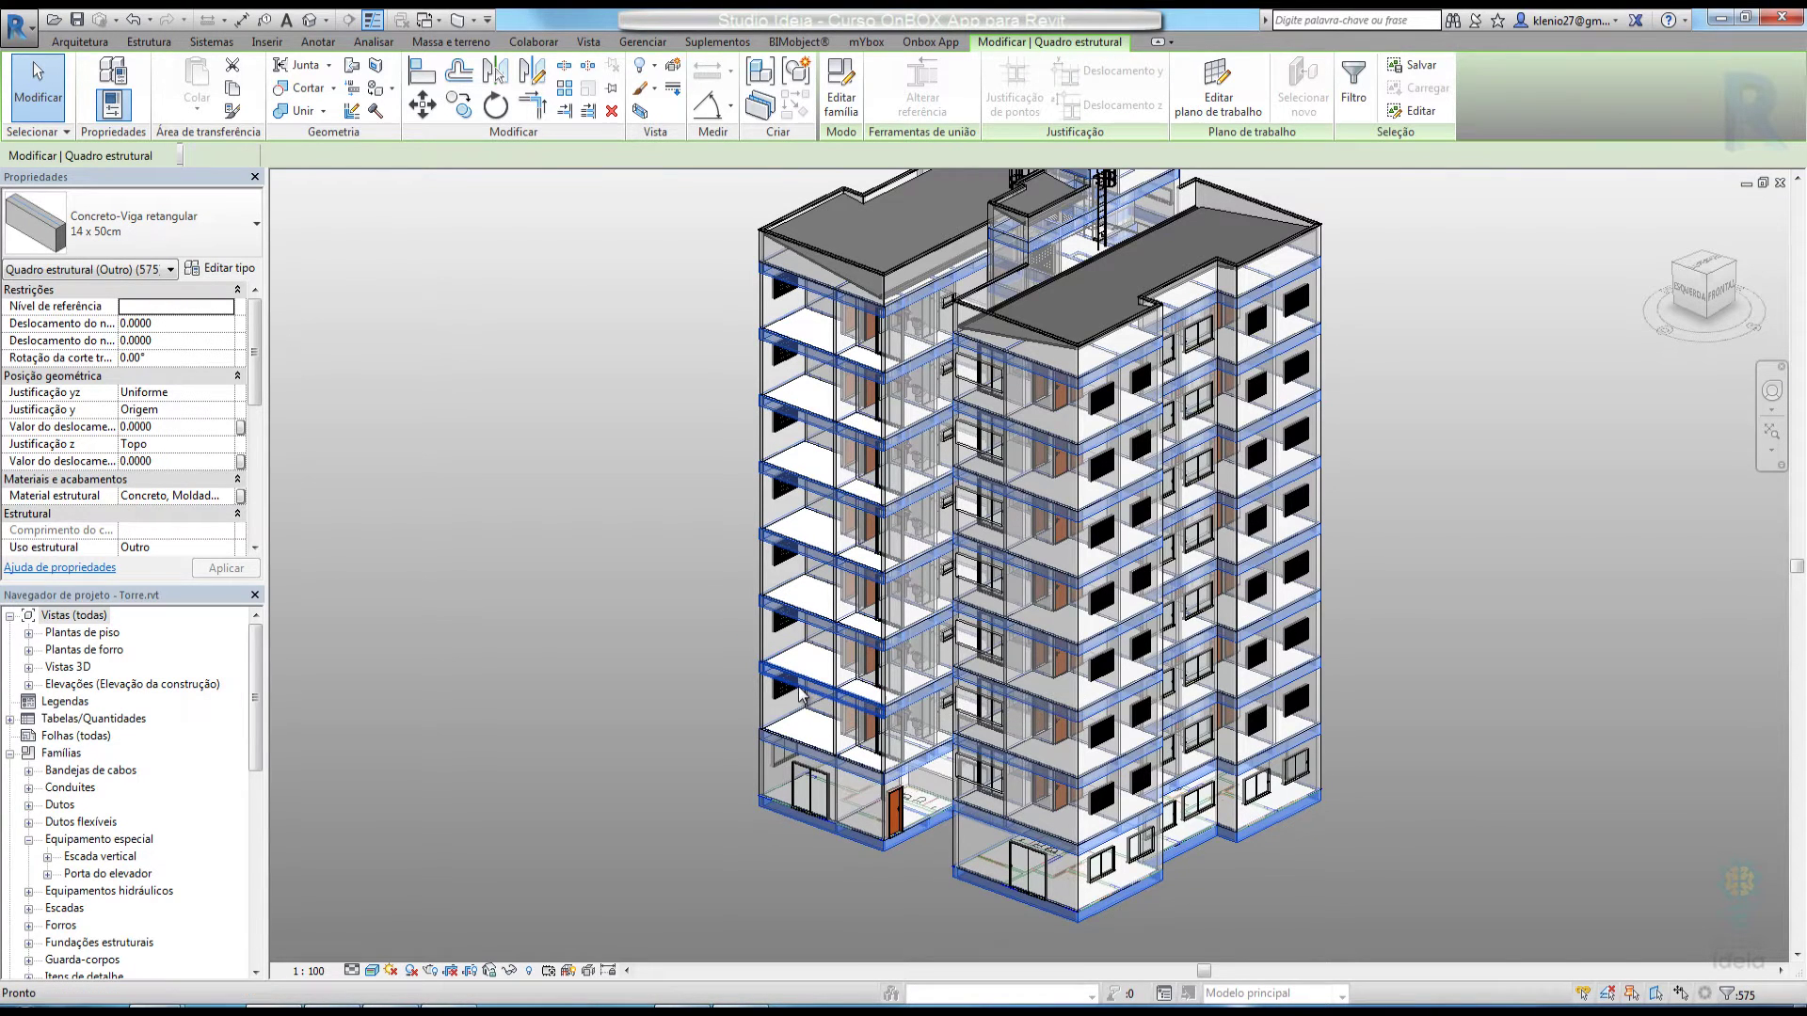
{"action": "left_click", "coordinate": [612, 616]}
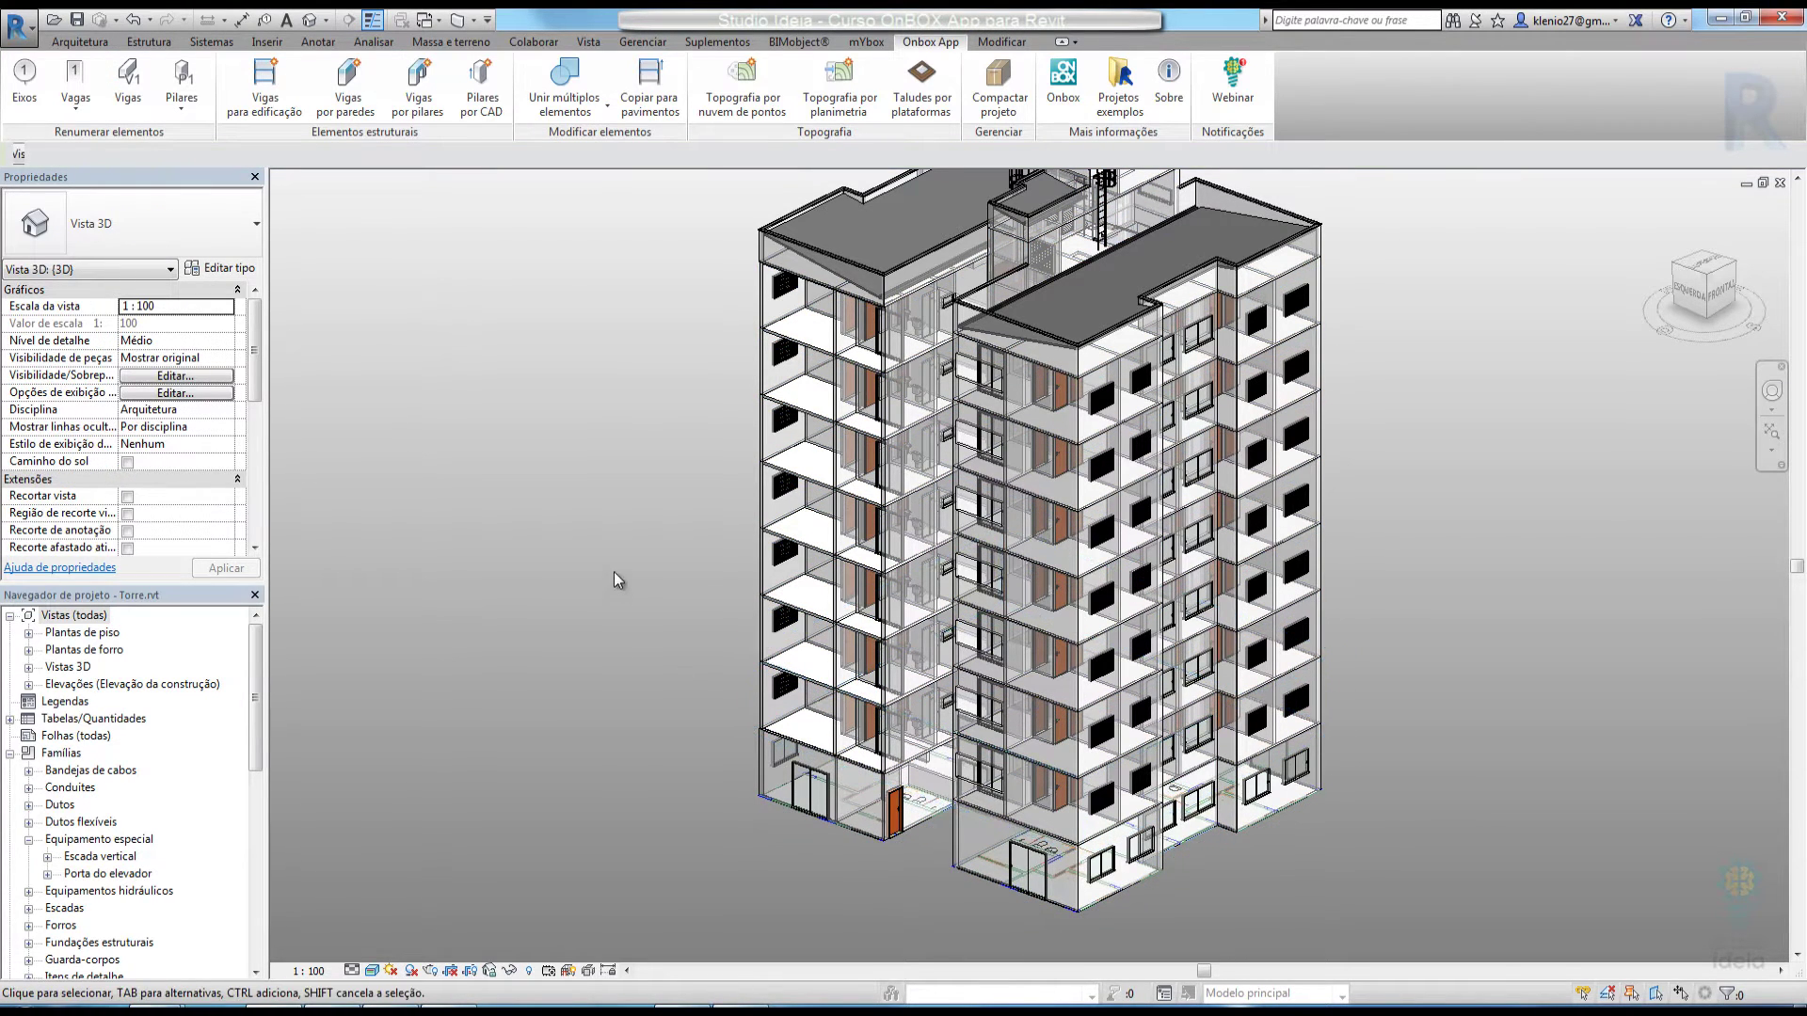
In the Pav. Tipo 1 floor plan, draw an Alvenaria externa/externa 0.15m wall along the open facade, between the bedroom and service area corners
{"action": "left_click", "coordinate": [30, 633]}
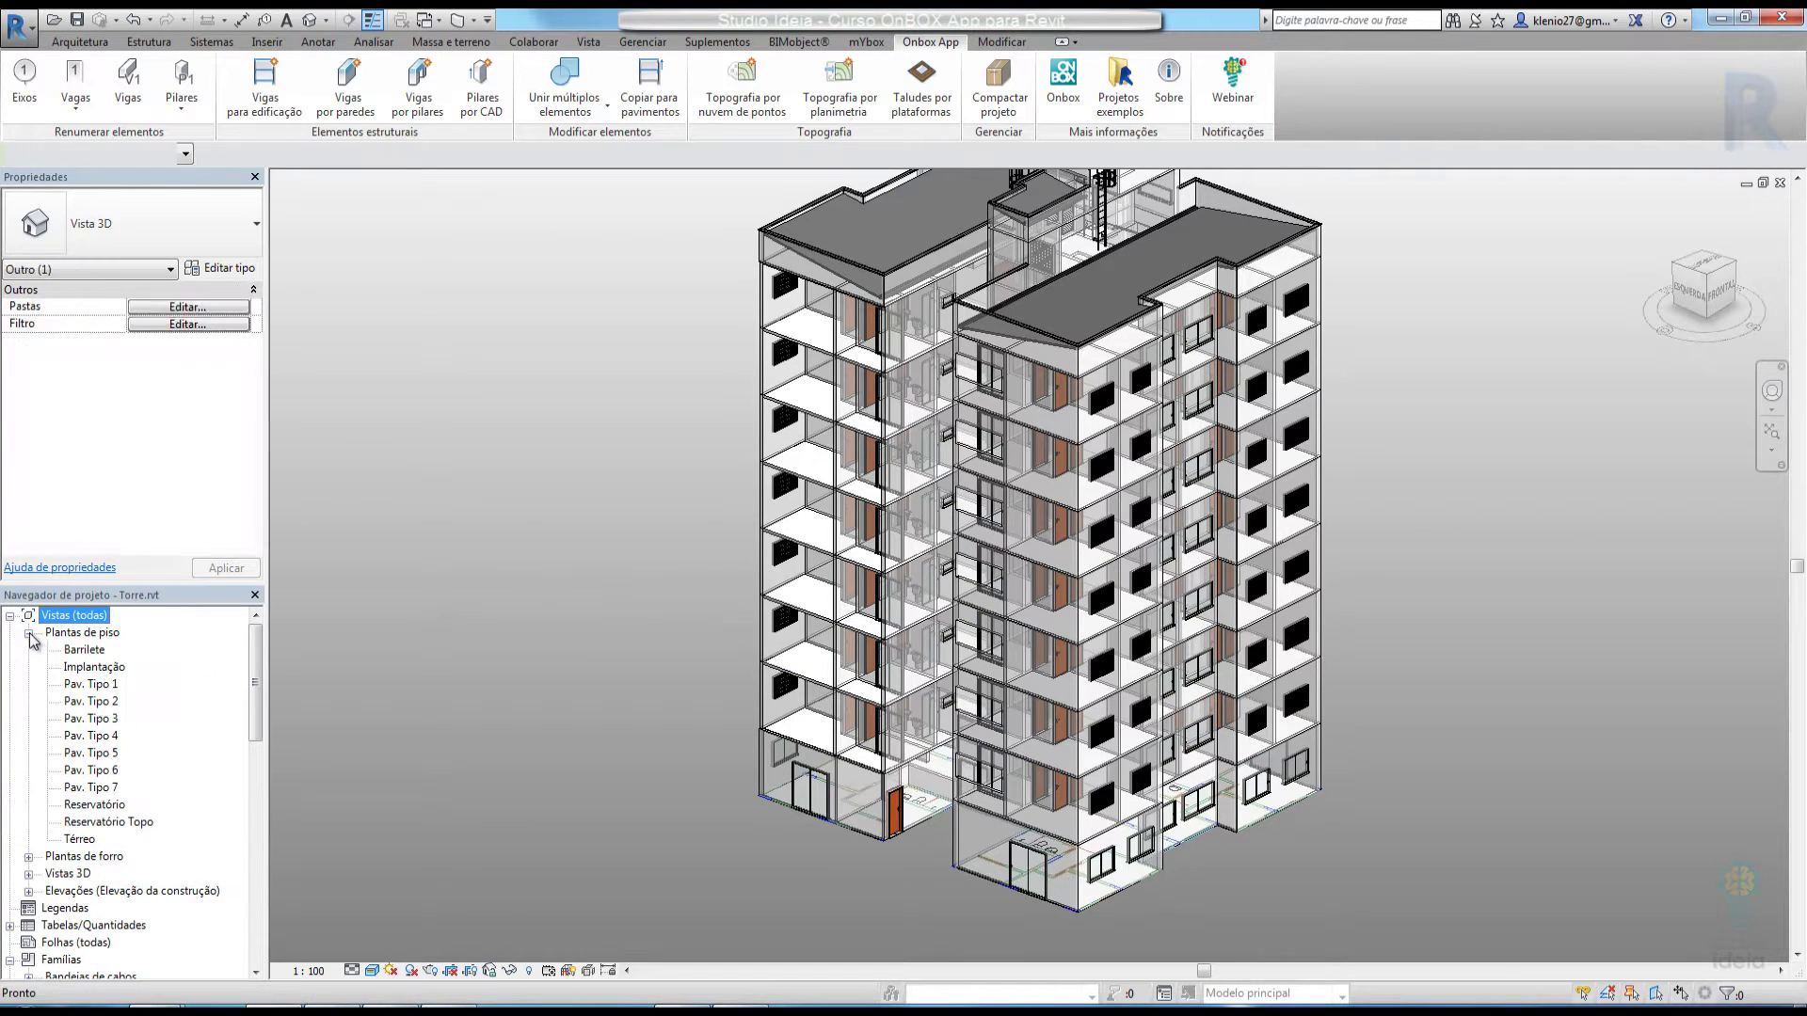
{"action": "double_click", "coordinate": [84, 686]}
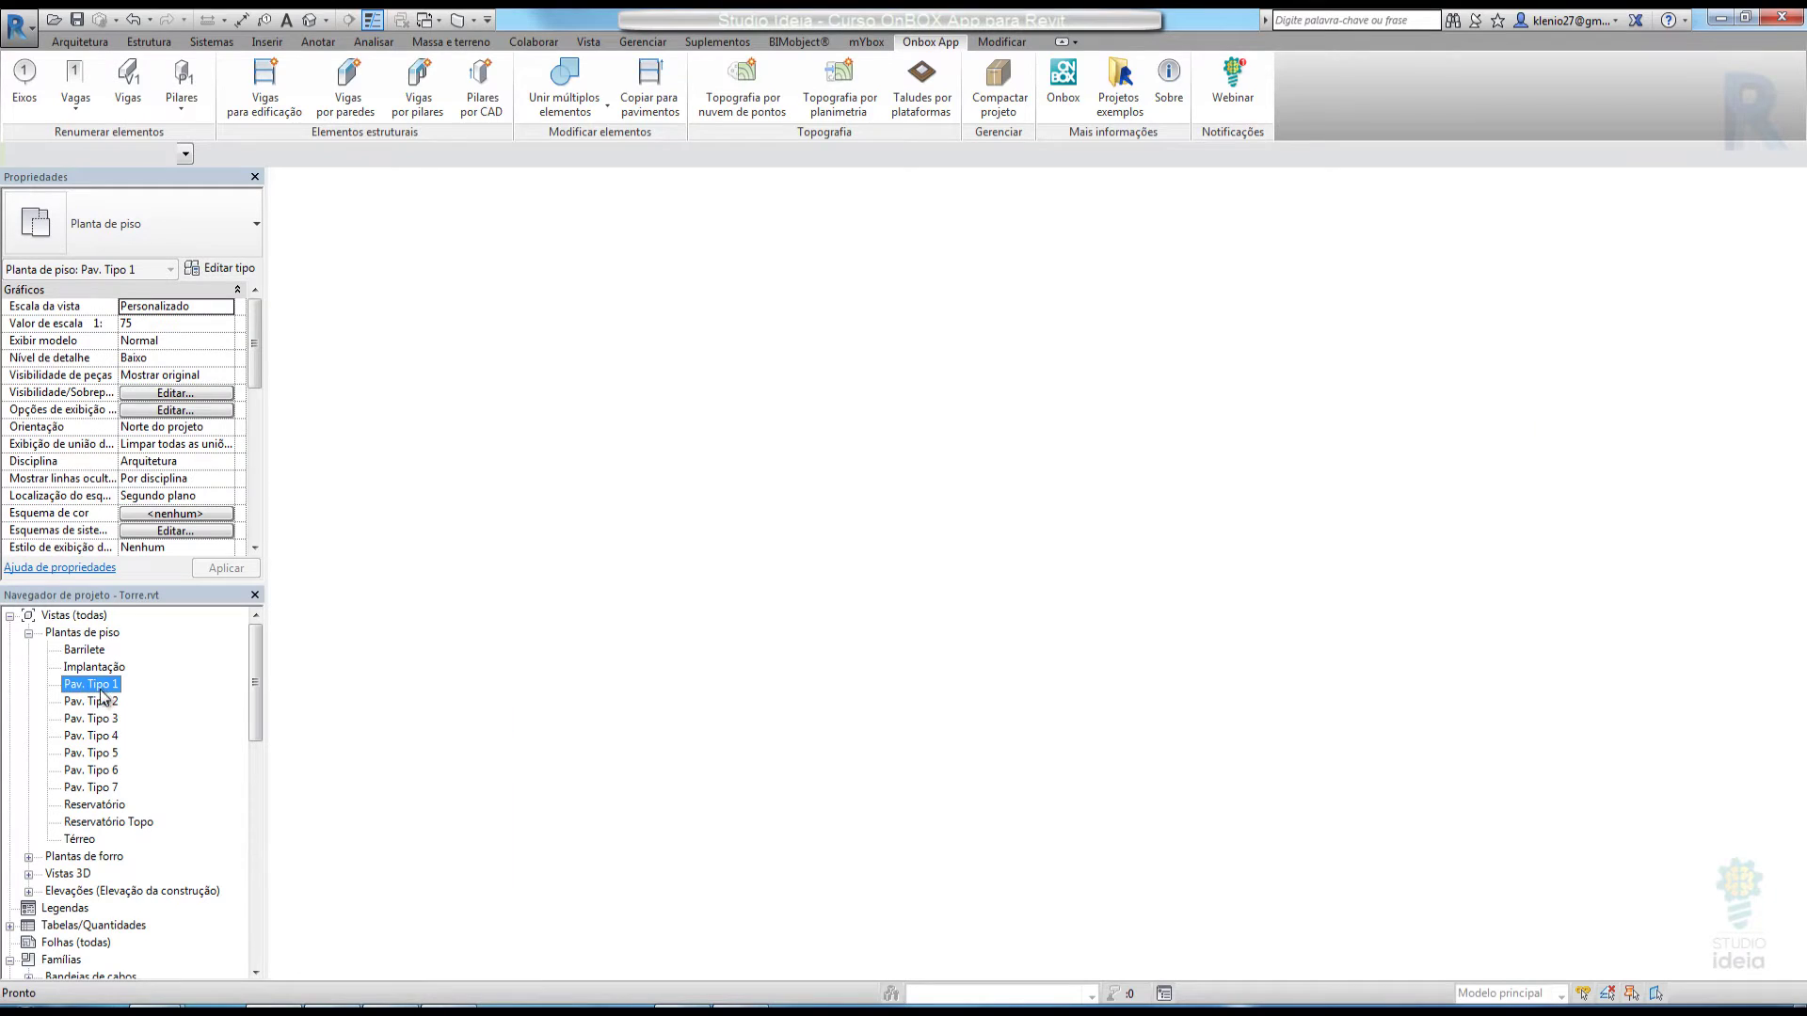
{"action": "scroll", "coordinate": [891, 510], "scroll_direction": "up", "scroll_amount": 5}
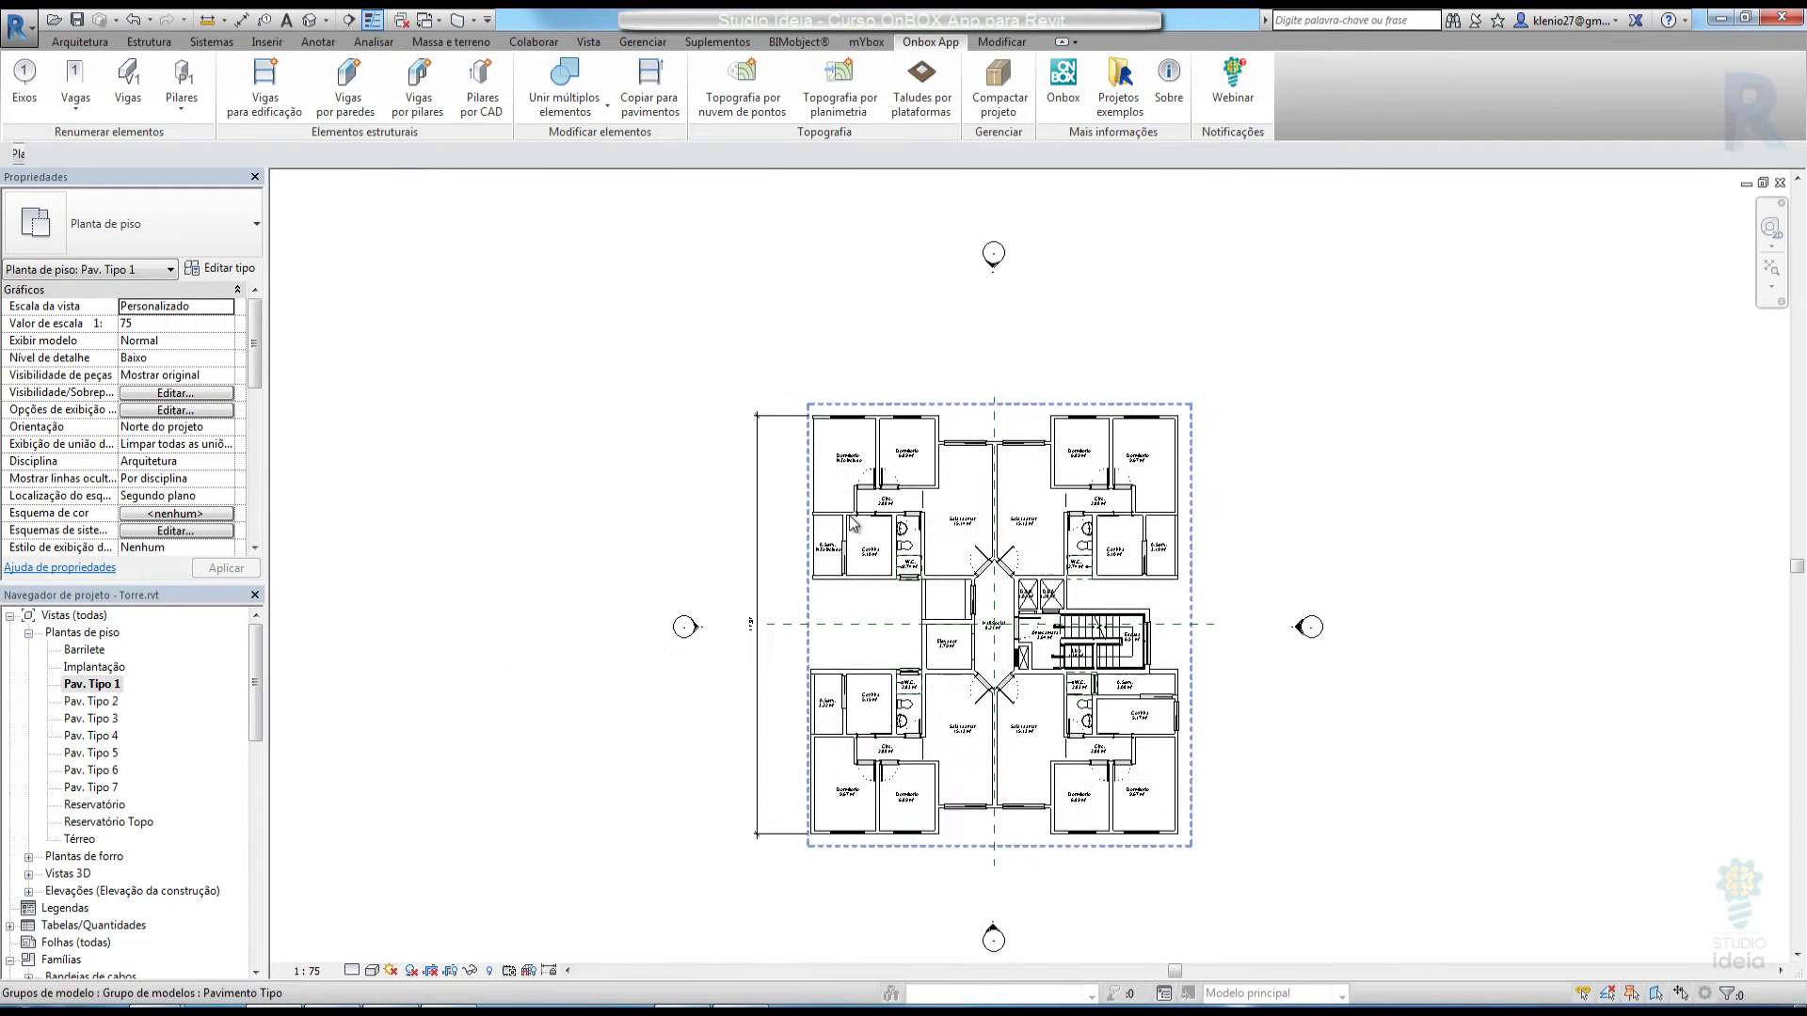
{"action": "middle_click_drag", "start_coordinate": [779, 426], "coordinate": [767, 443]}
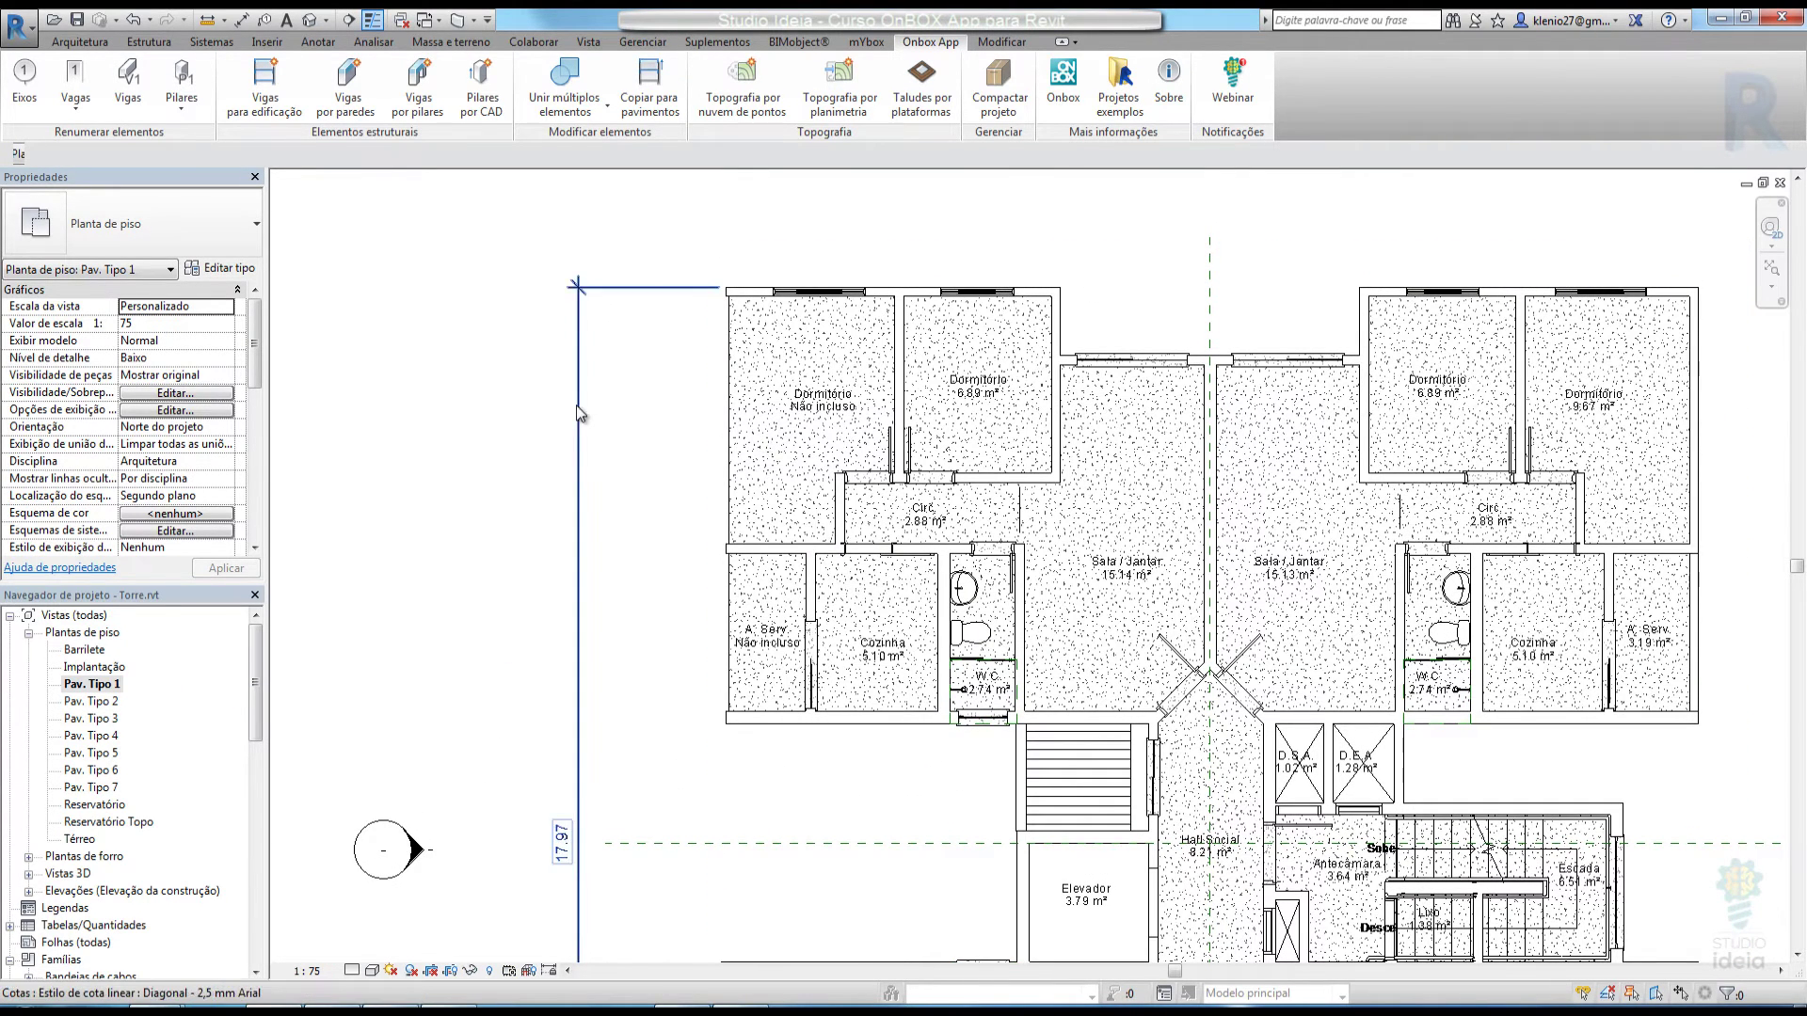
{"action": "key", "text": "w"}
{"action": "key", "text": "a"}
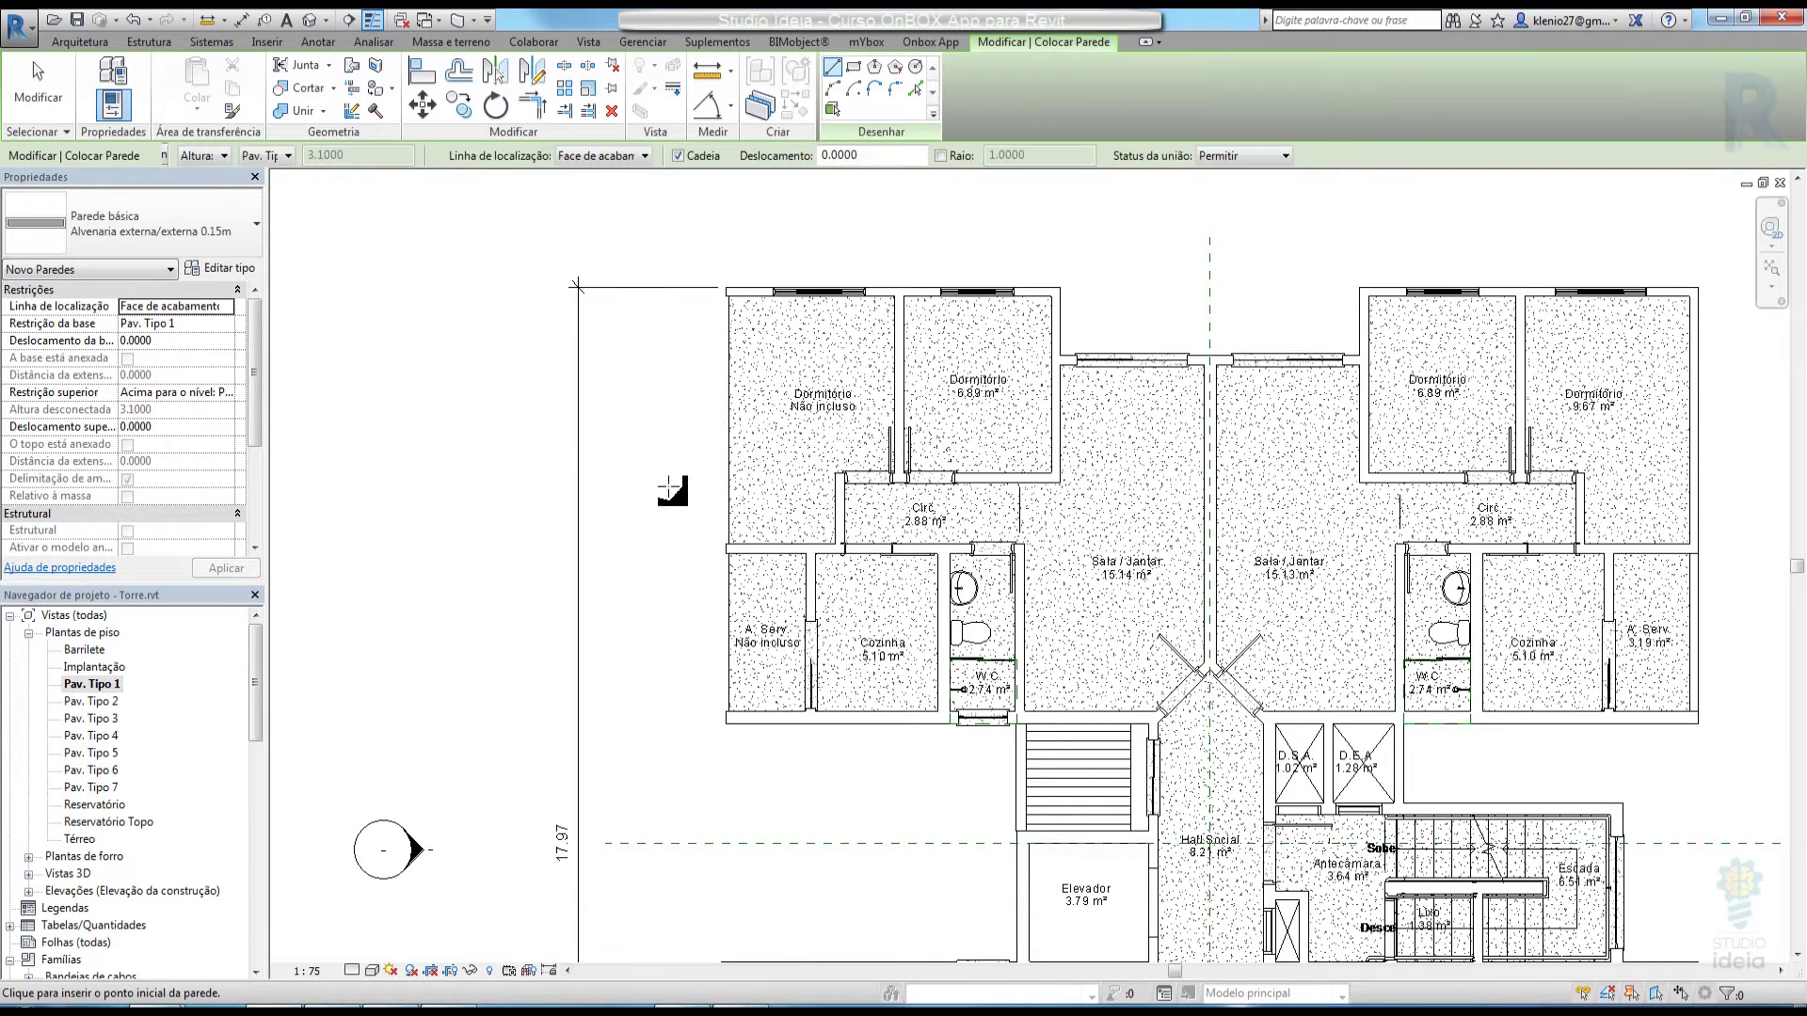
{"action": "left_click", "coordinate": [727, 288]}
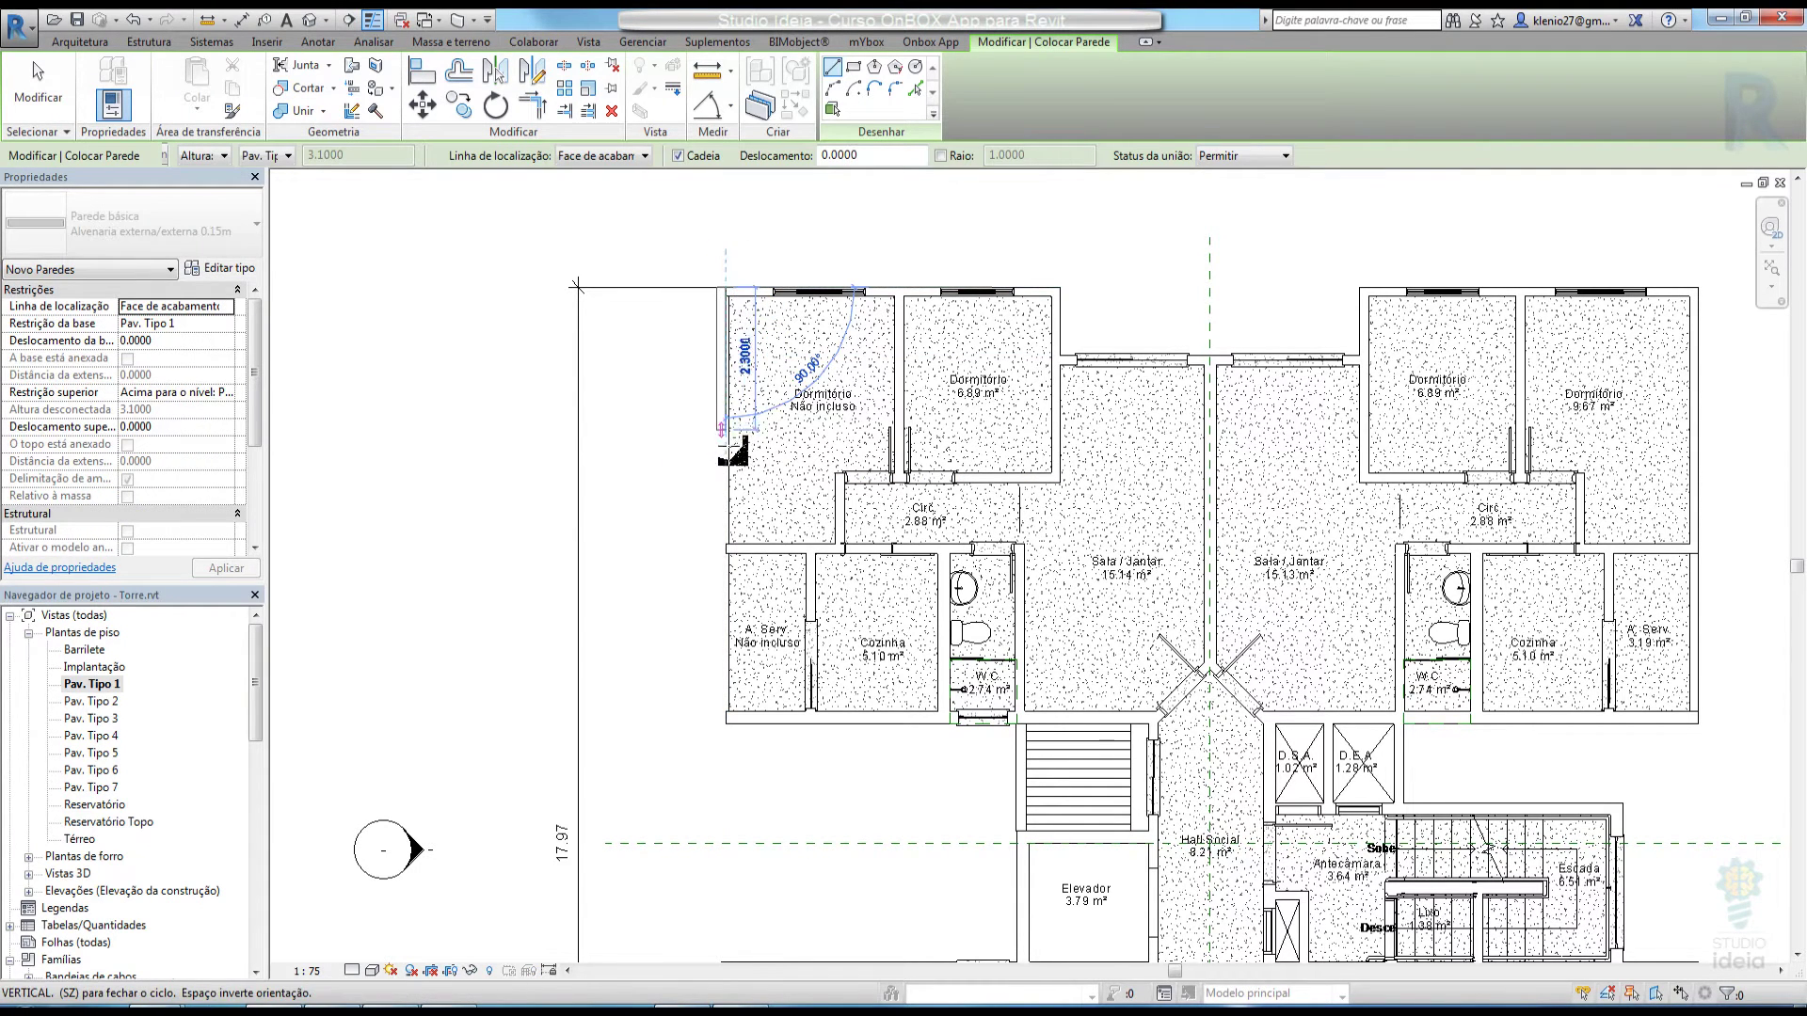
{"action": "left_click", "coordinate": [726, 724]}
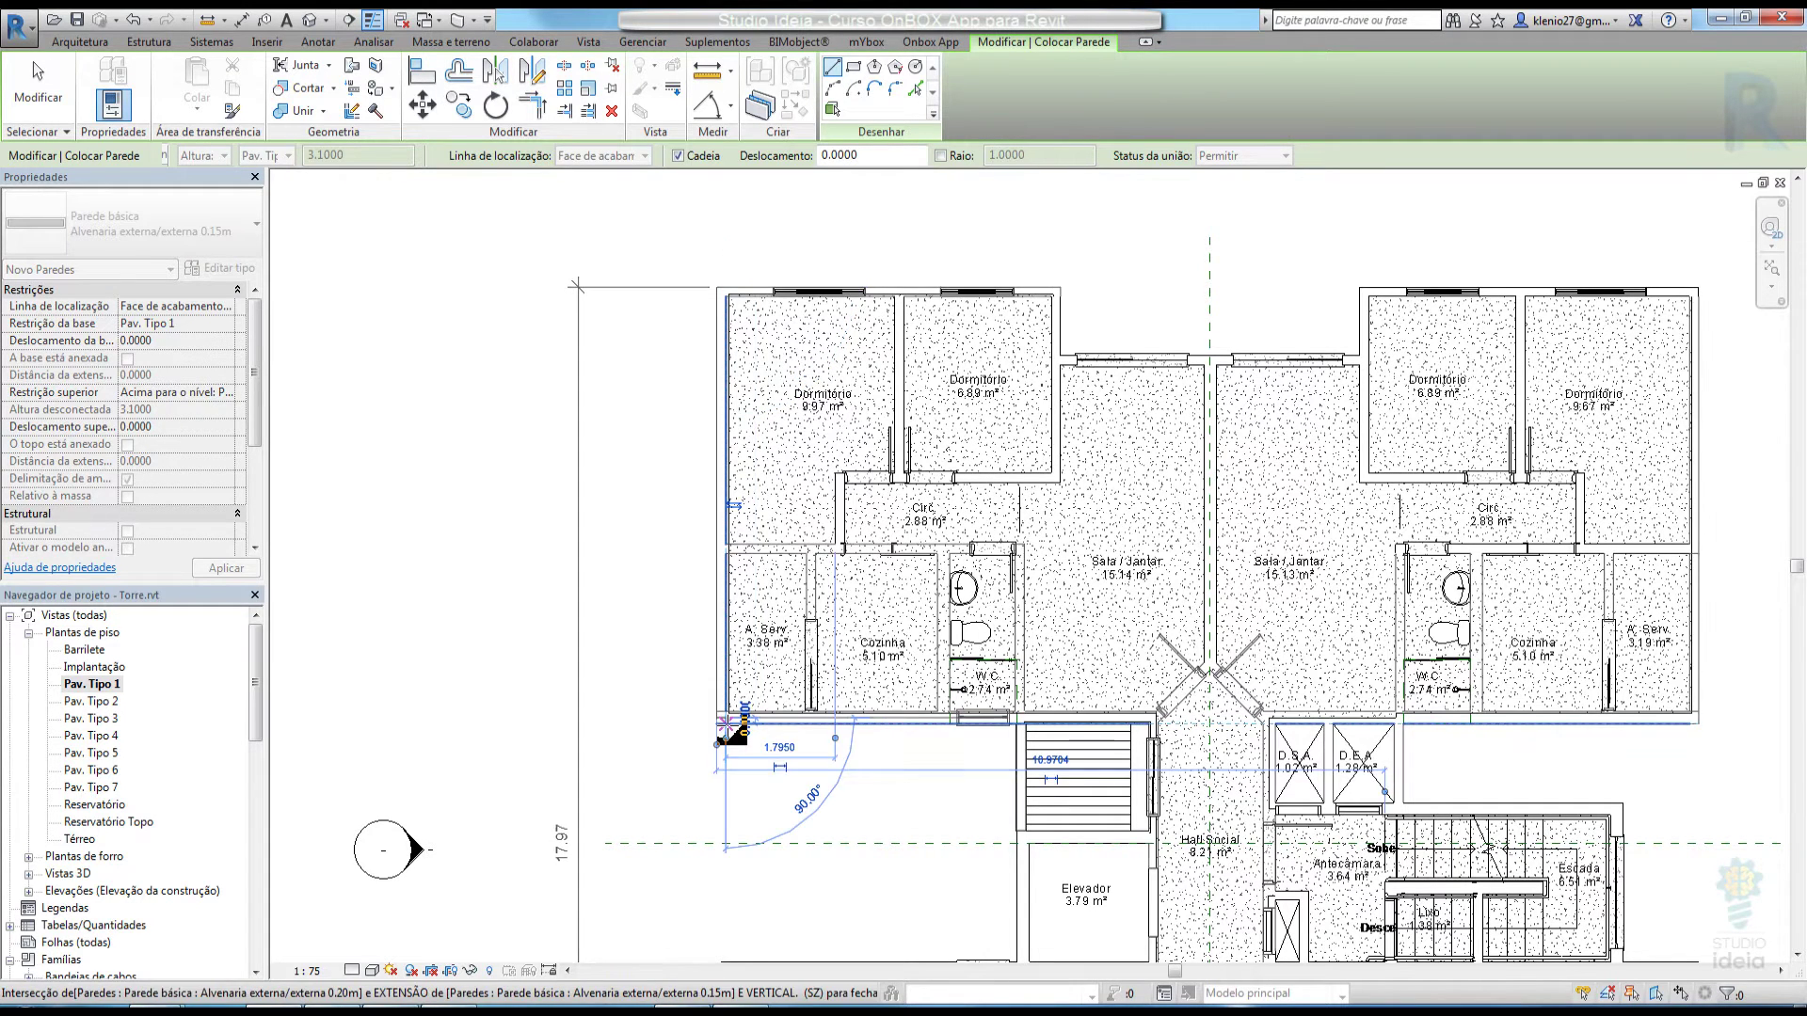
{"action": "key", "text": "Escape"}
{"action": "key", "text": "Escape"}
Set the new facade wall's top constraint to the Barrilete level and select the wall in the 3D view
{"action": "left_click", "coordinate": [721, 584]}
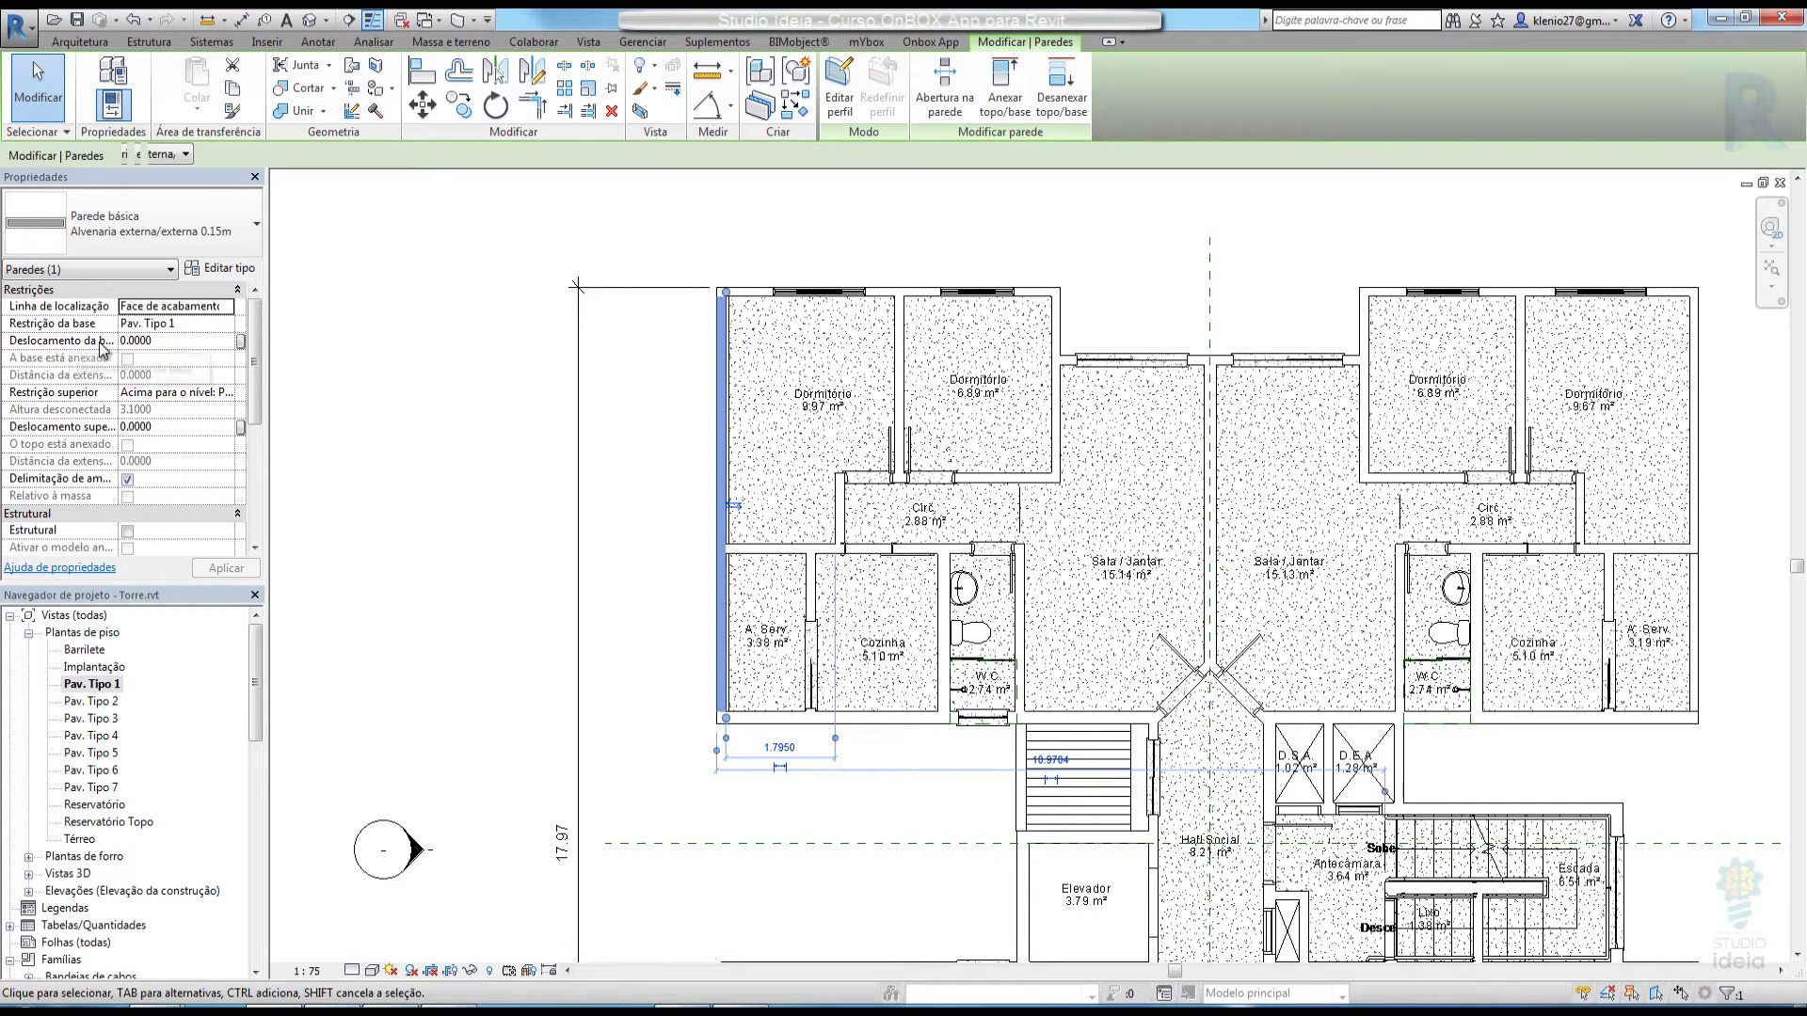
{"action": "left_click", "coordinate": [206, 395]}
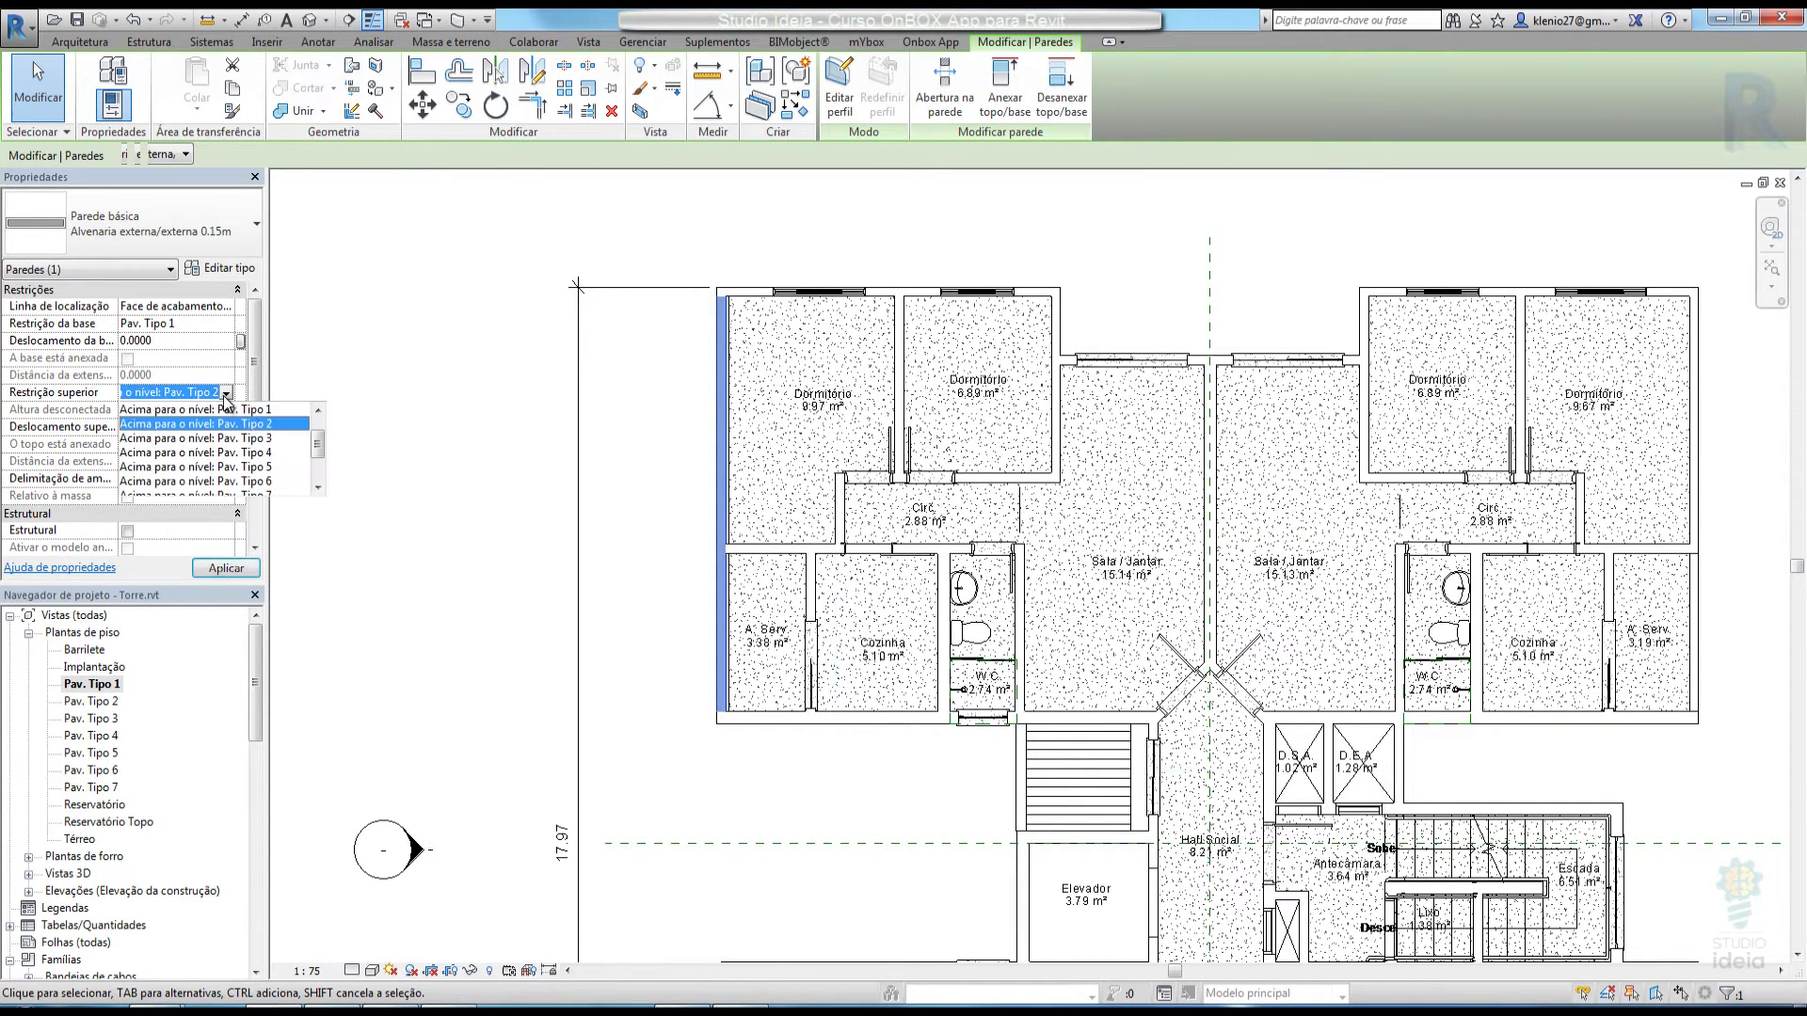
{"action": "left_click_drag", "start_coordinate": [318, 440], "coordinate": [318, 467]}
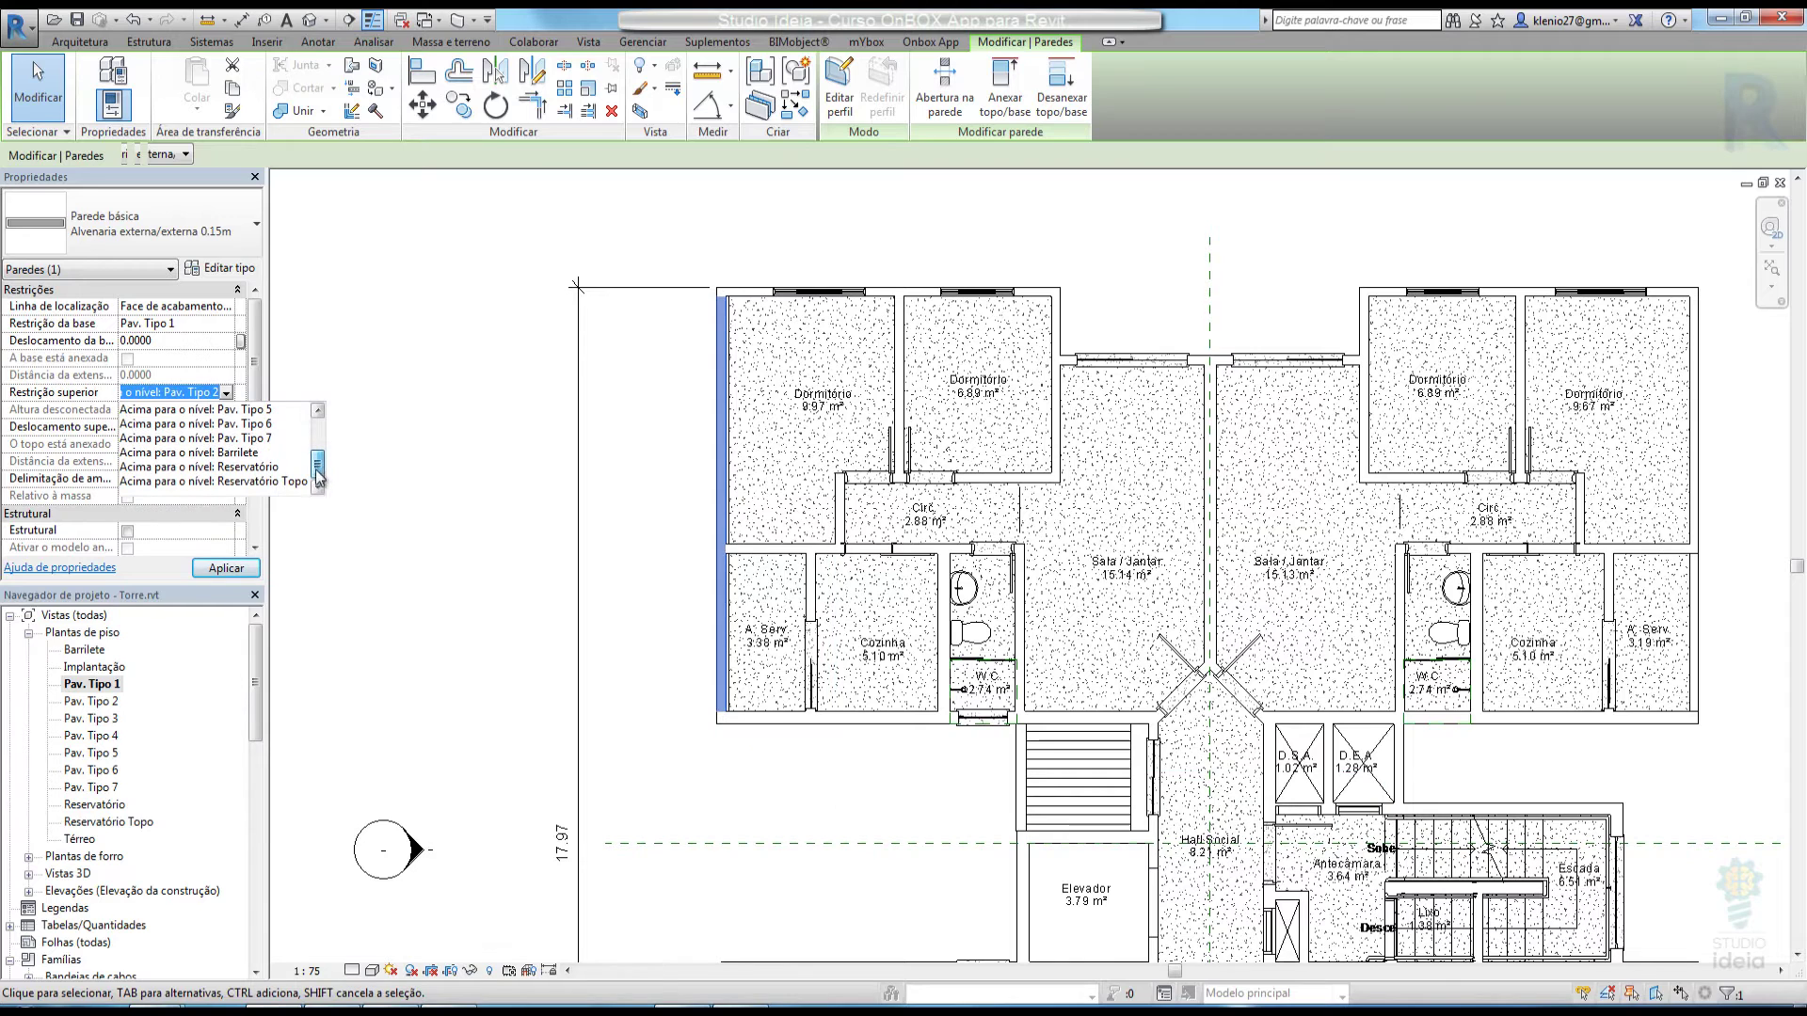
{"action": "left_click", "coordinate": [214, 454]}
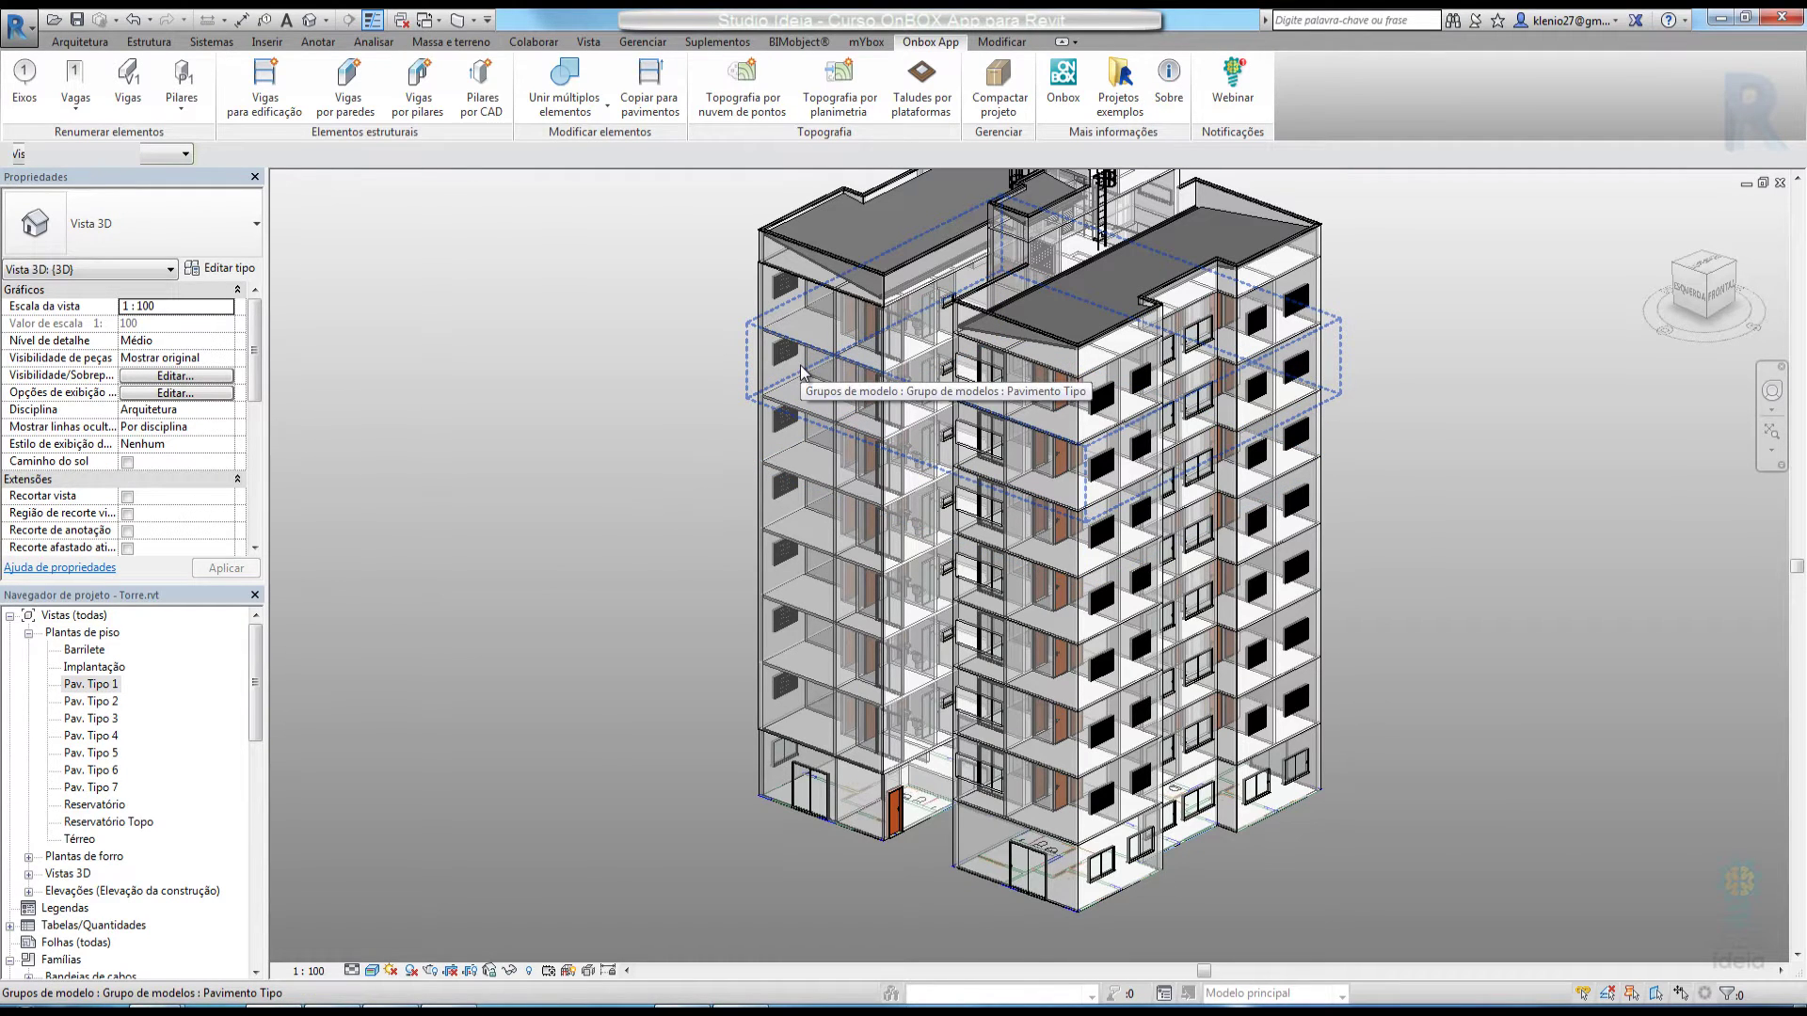
{"action": "key", "text": "Tab"}
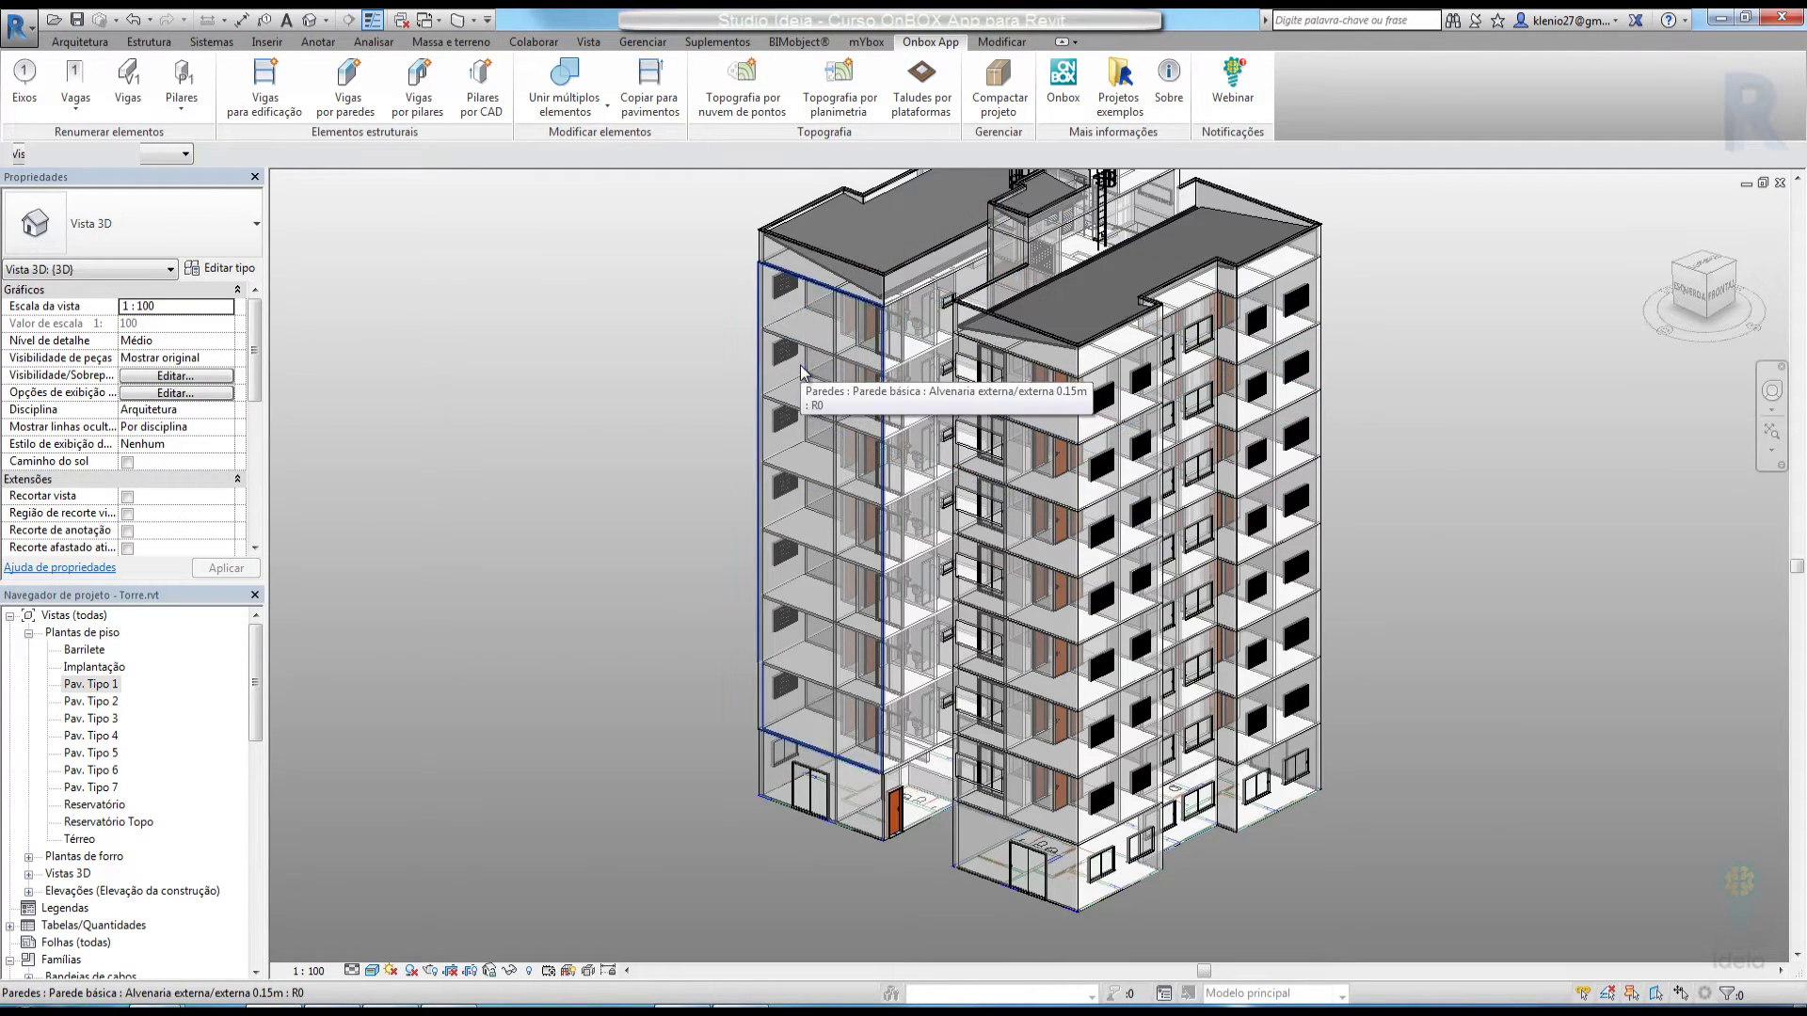
{"action": "left_click", "coordinate": [801, 372]}
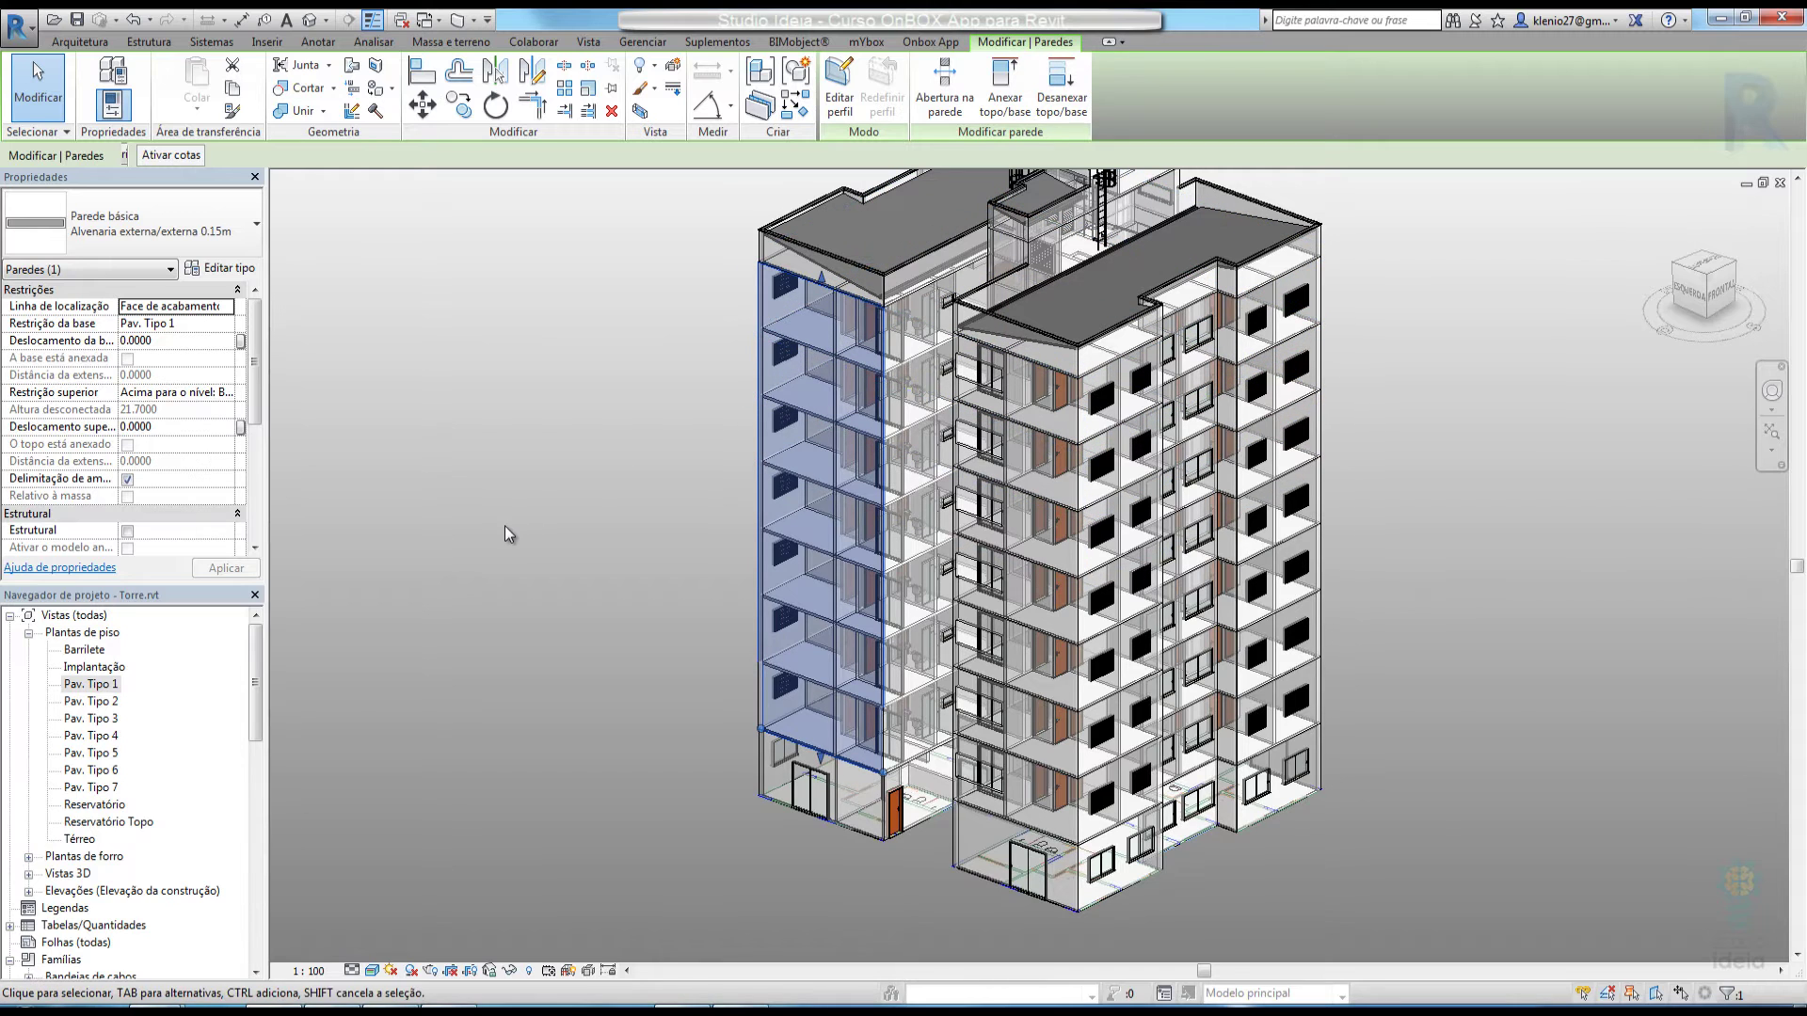
Reduce the surface transparency of the Paredes category in the 3D view to about 21
{"action": "key", "text": "v"}
{"action": "key", "text": "v"}
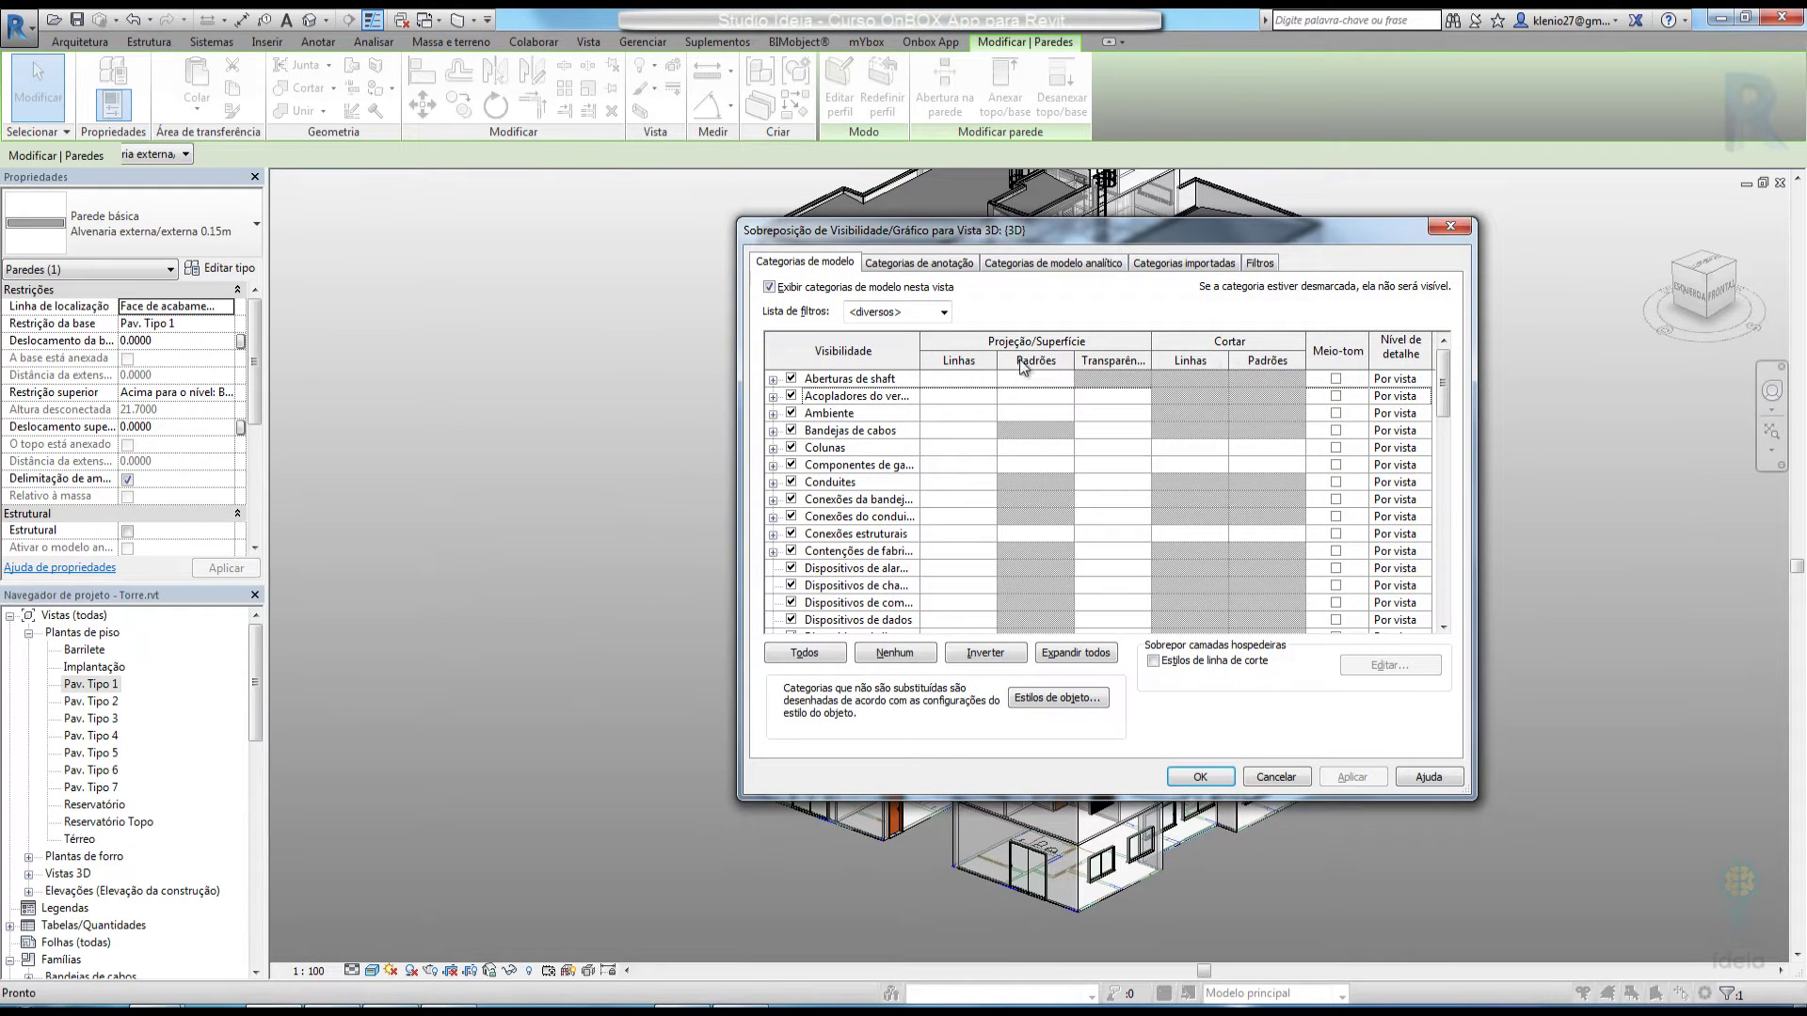
{"action": "left_click_drag", "start_coordinate": [1443, 386], "coordinate": [1442, 523]}
{"action": "left_click", "coordinate": [1138, 567]}
{"action": "left_click", "coordinate": [1139, 569]}
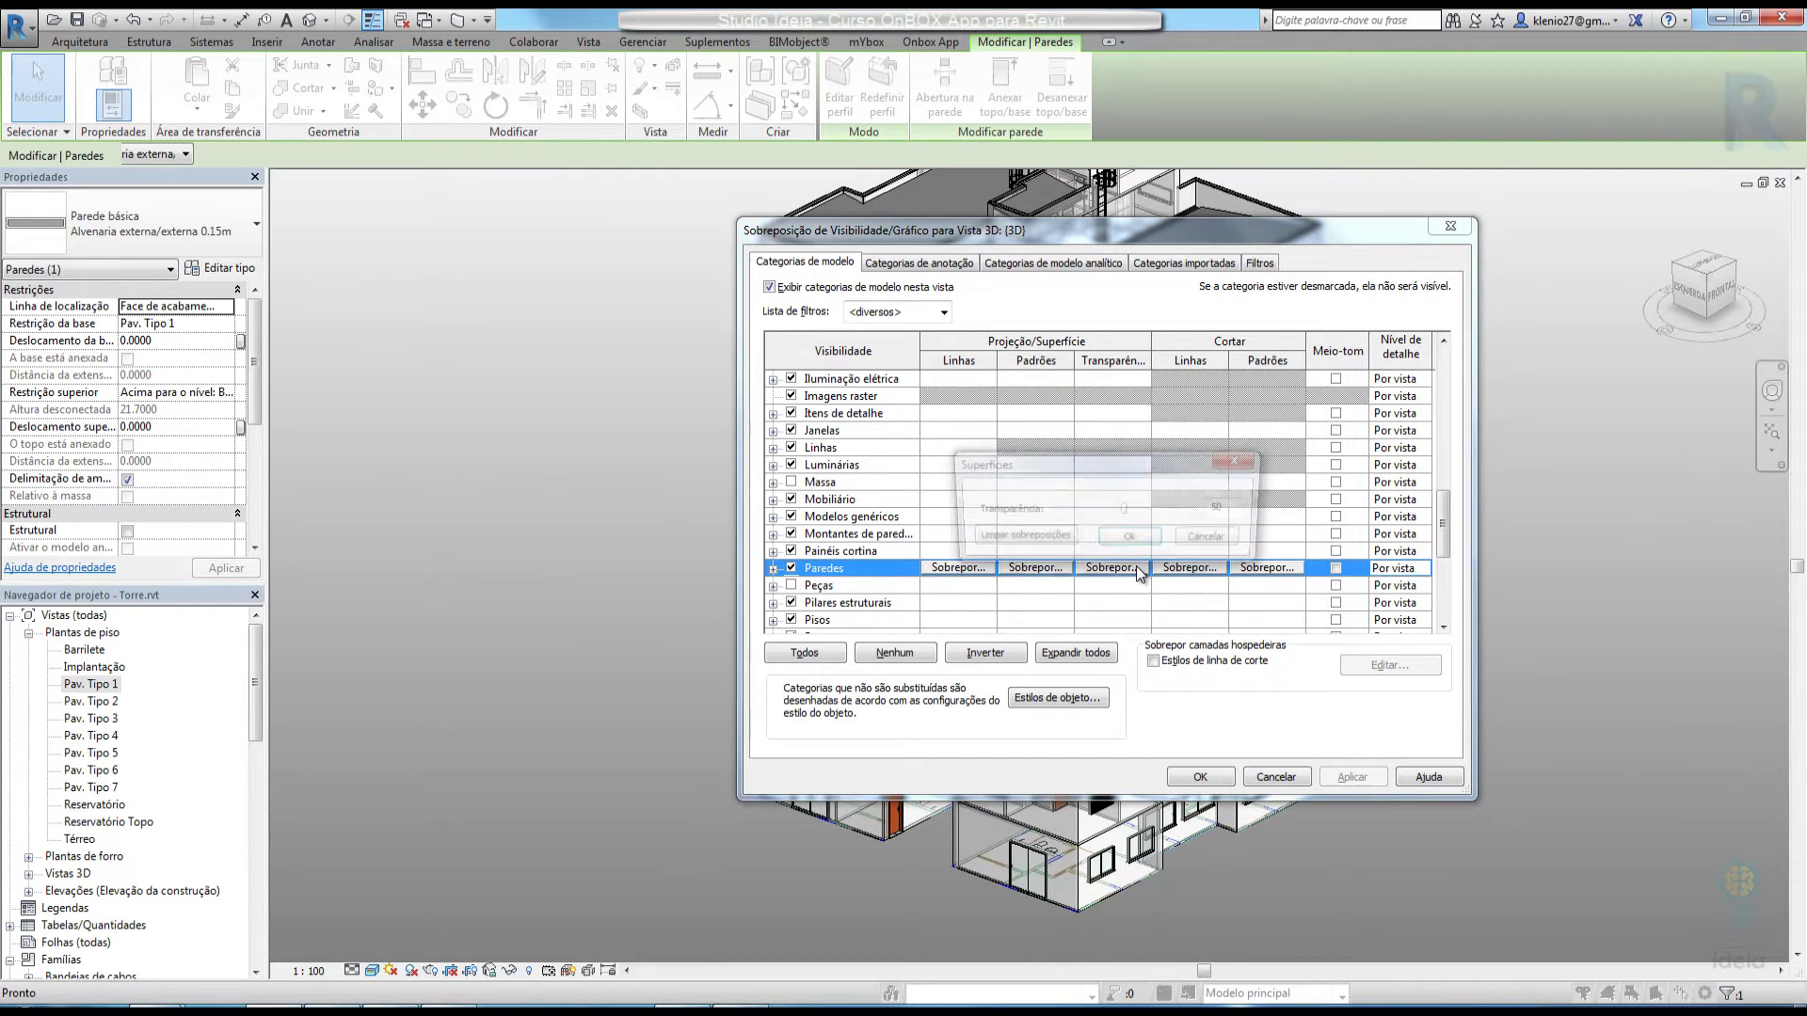
{"action": "left_click_drag", "start_coordinate": [1123, 509], "coordinate": [1090, 509]}
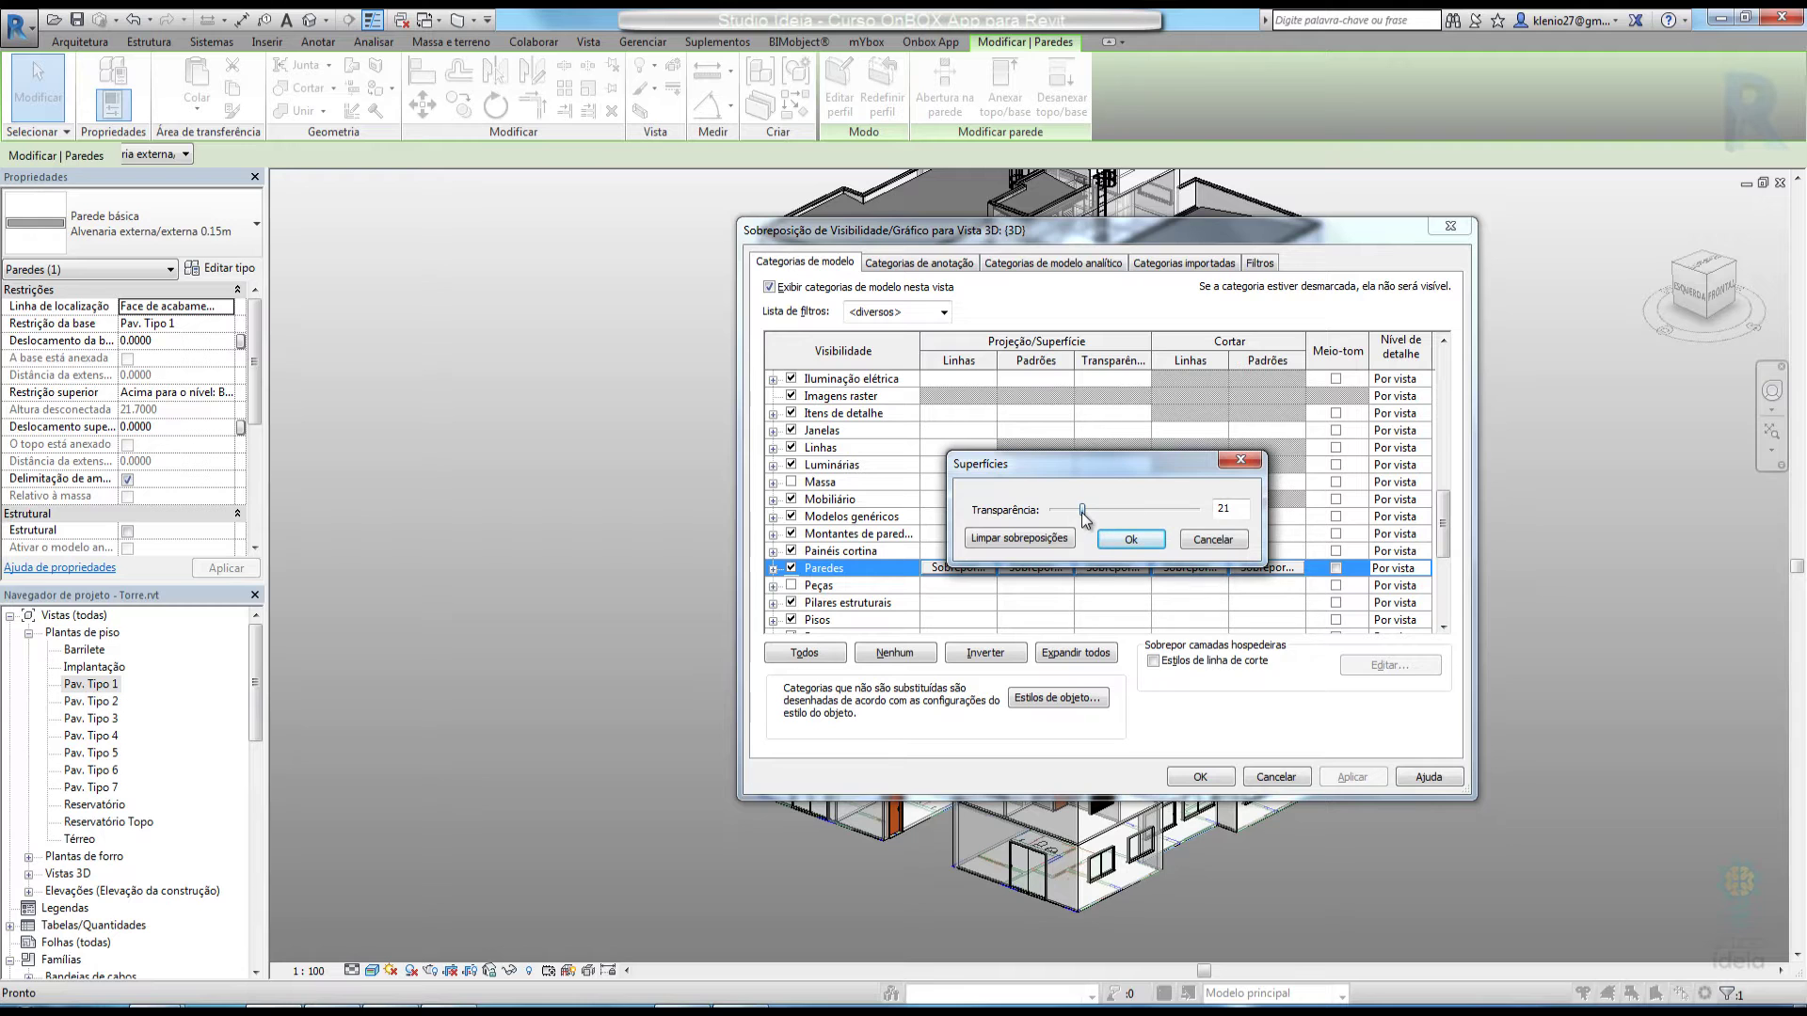
{"action": "left_click_drag", "start_coordinate": [1081, 511], "coordinate": [1083, 511]}
{"action": "left_click", "coordinate": [1130, 539]}
{"action": "left_click", "coordinate": [1209, 776]}
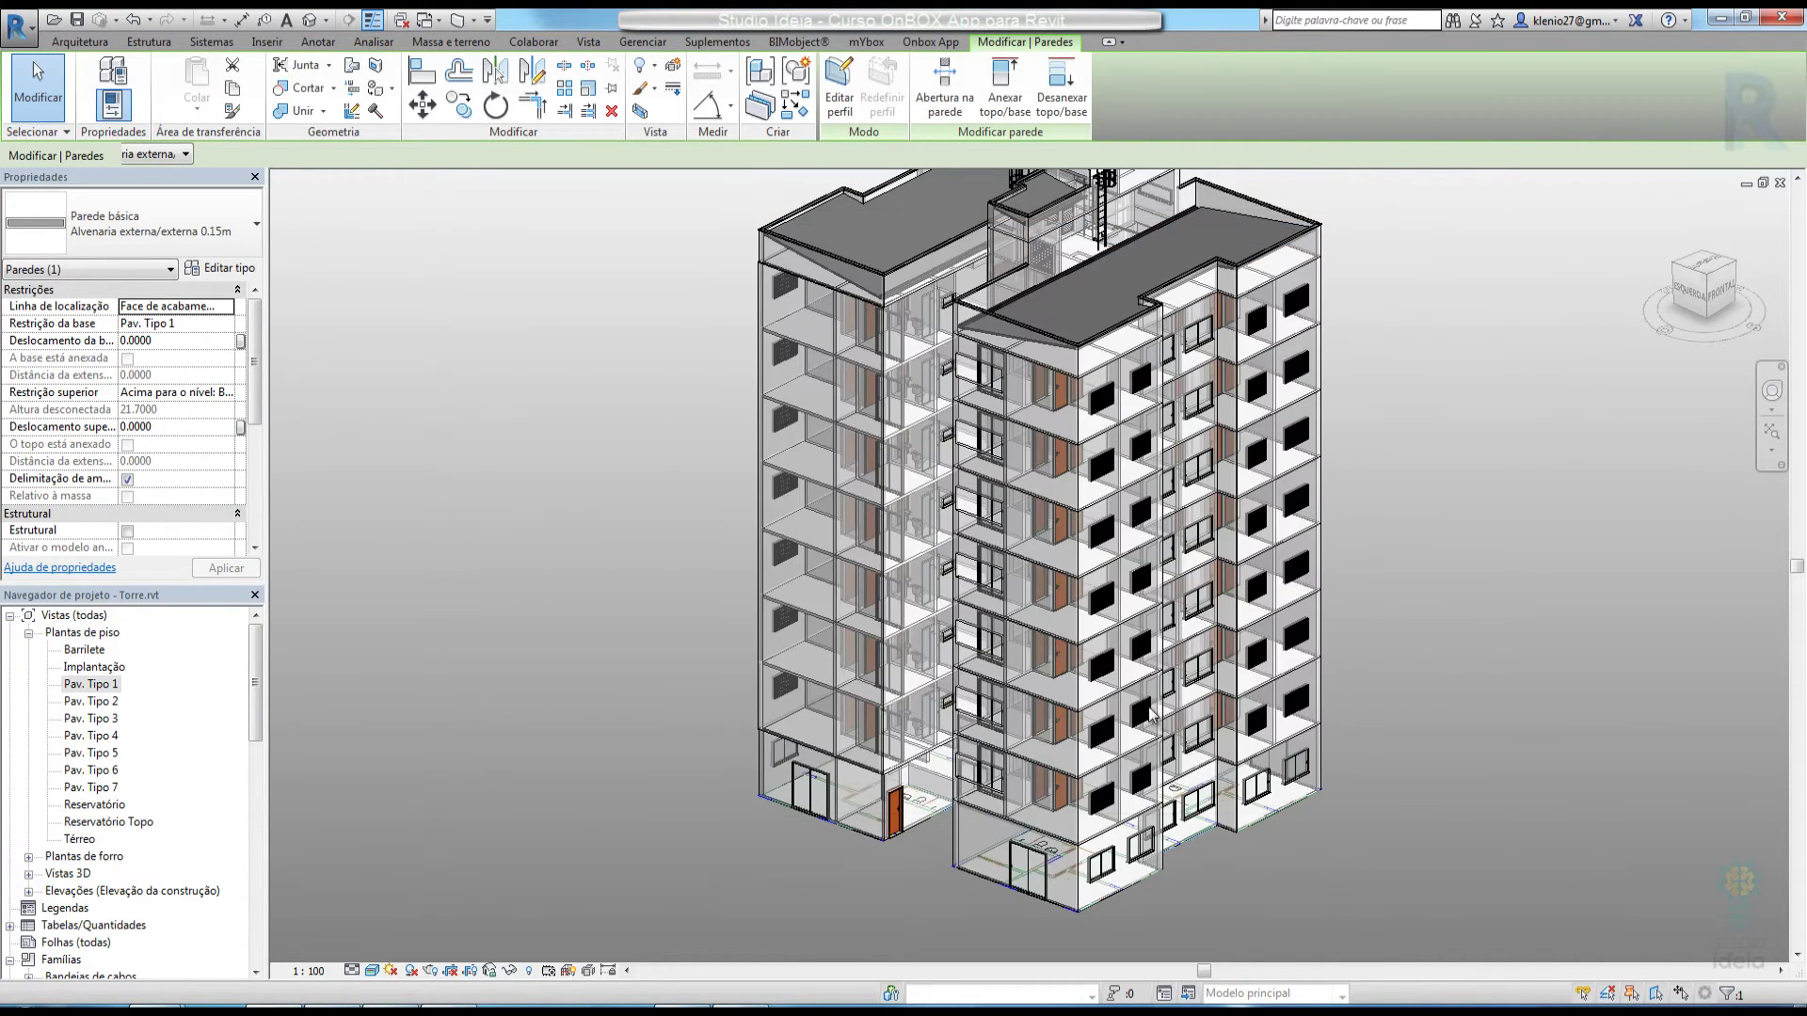
{"action": "left_click", "coordinate": [694, 489]}
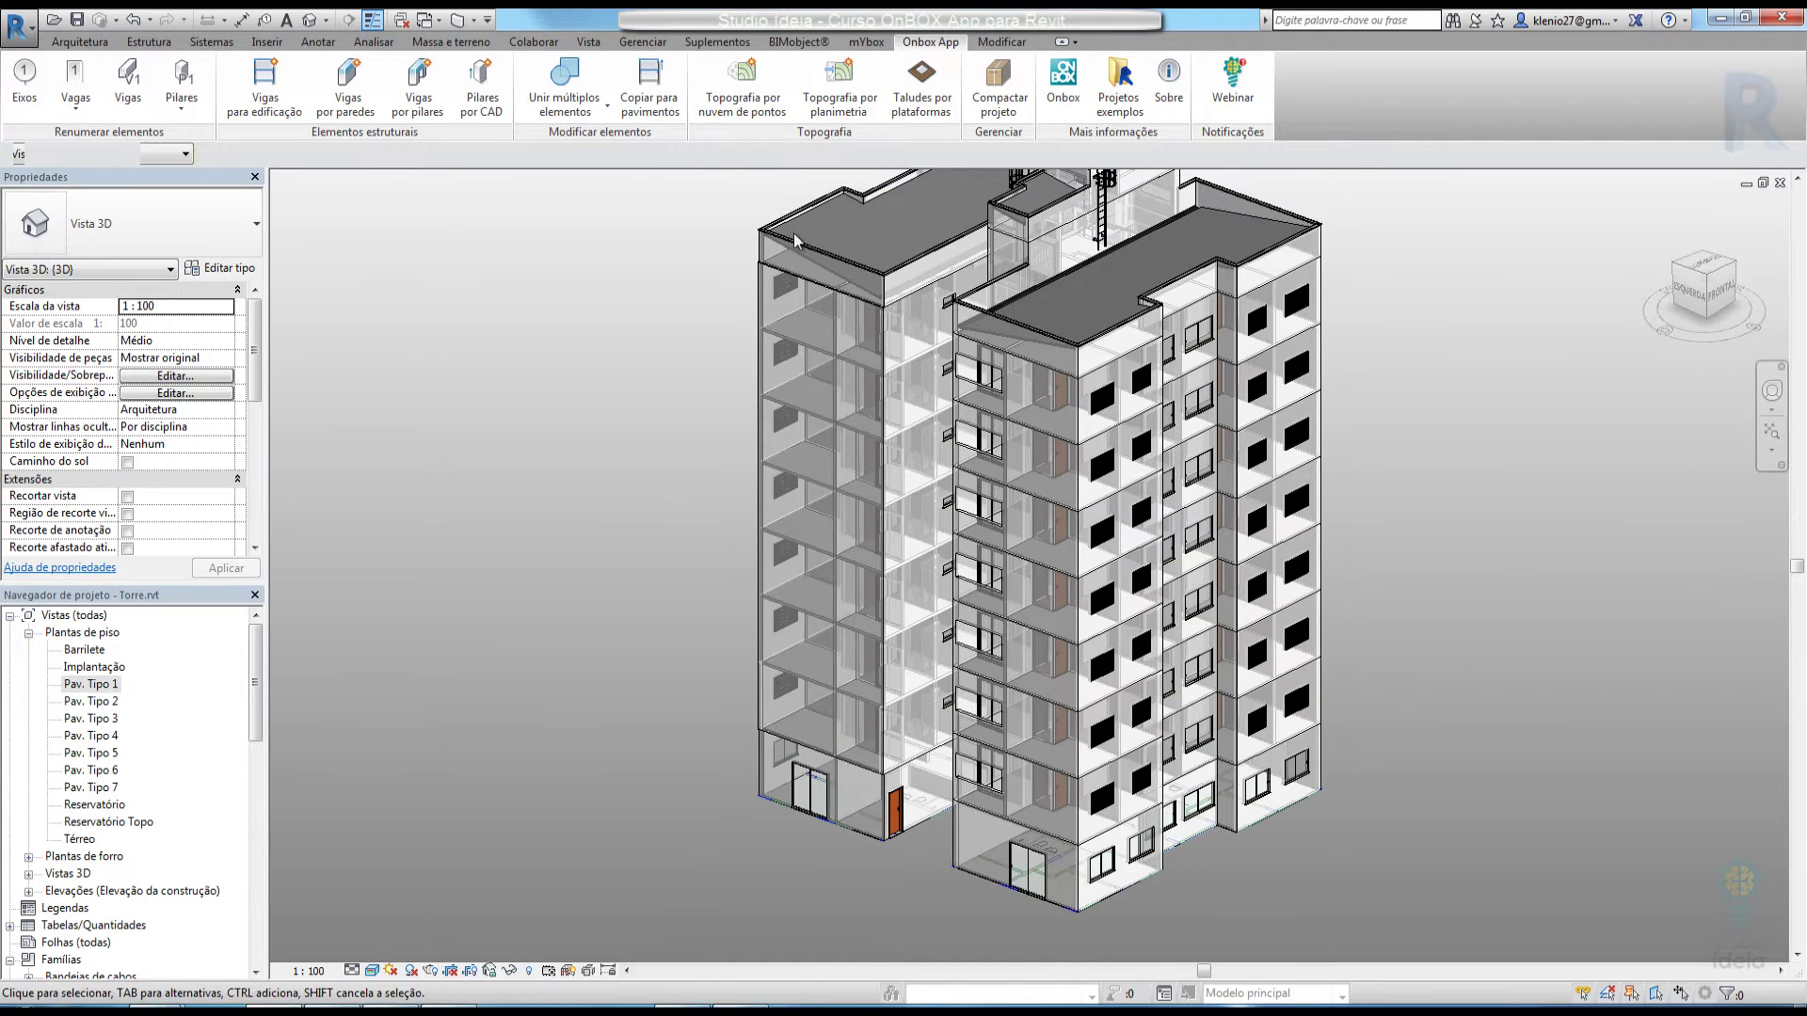
Generate Concreto-Viga retangular beams for the building, 14 wide and 50 high, with beams on intermediate floors disabled
{"action": "left_click", "coordinate": [274, 113]}
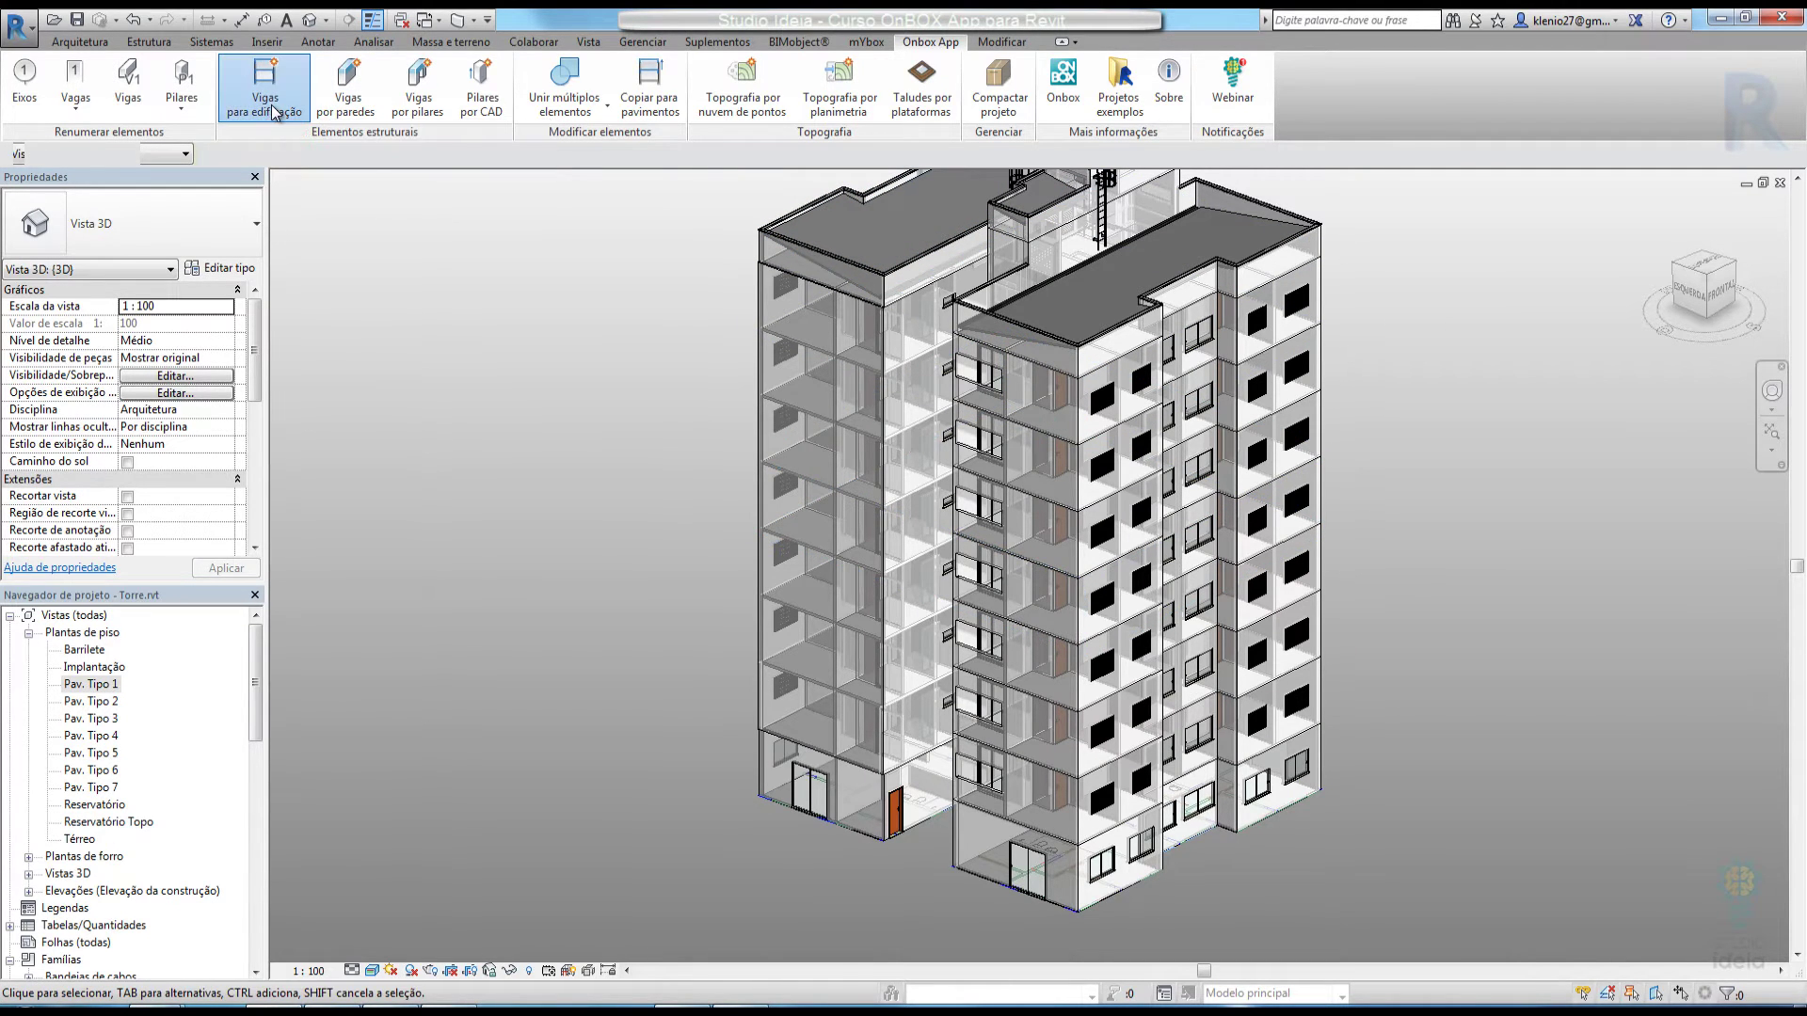
{"action": "left_click_drag", "start_coordinate": [888, 187], "coordinate": [1276, 203]}
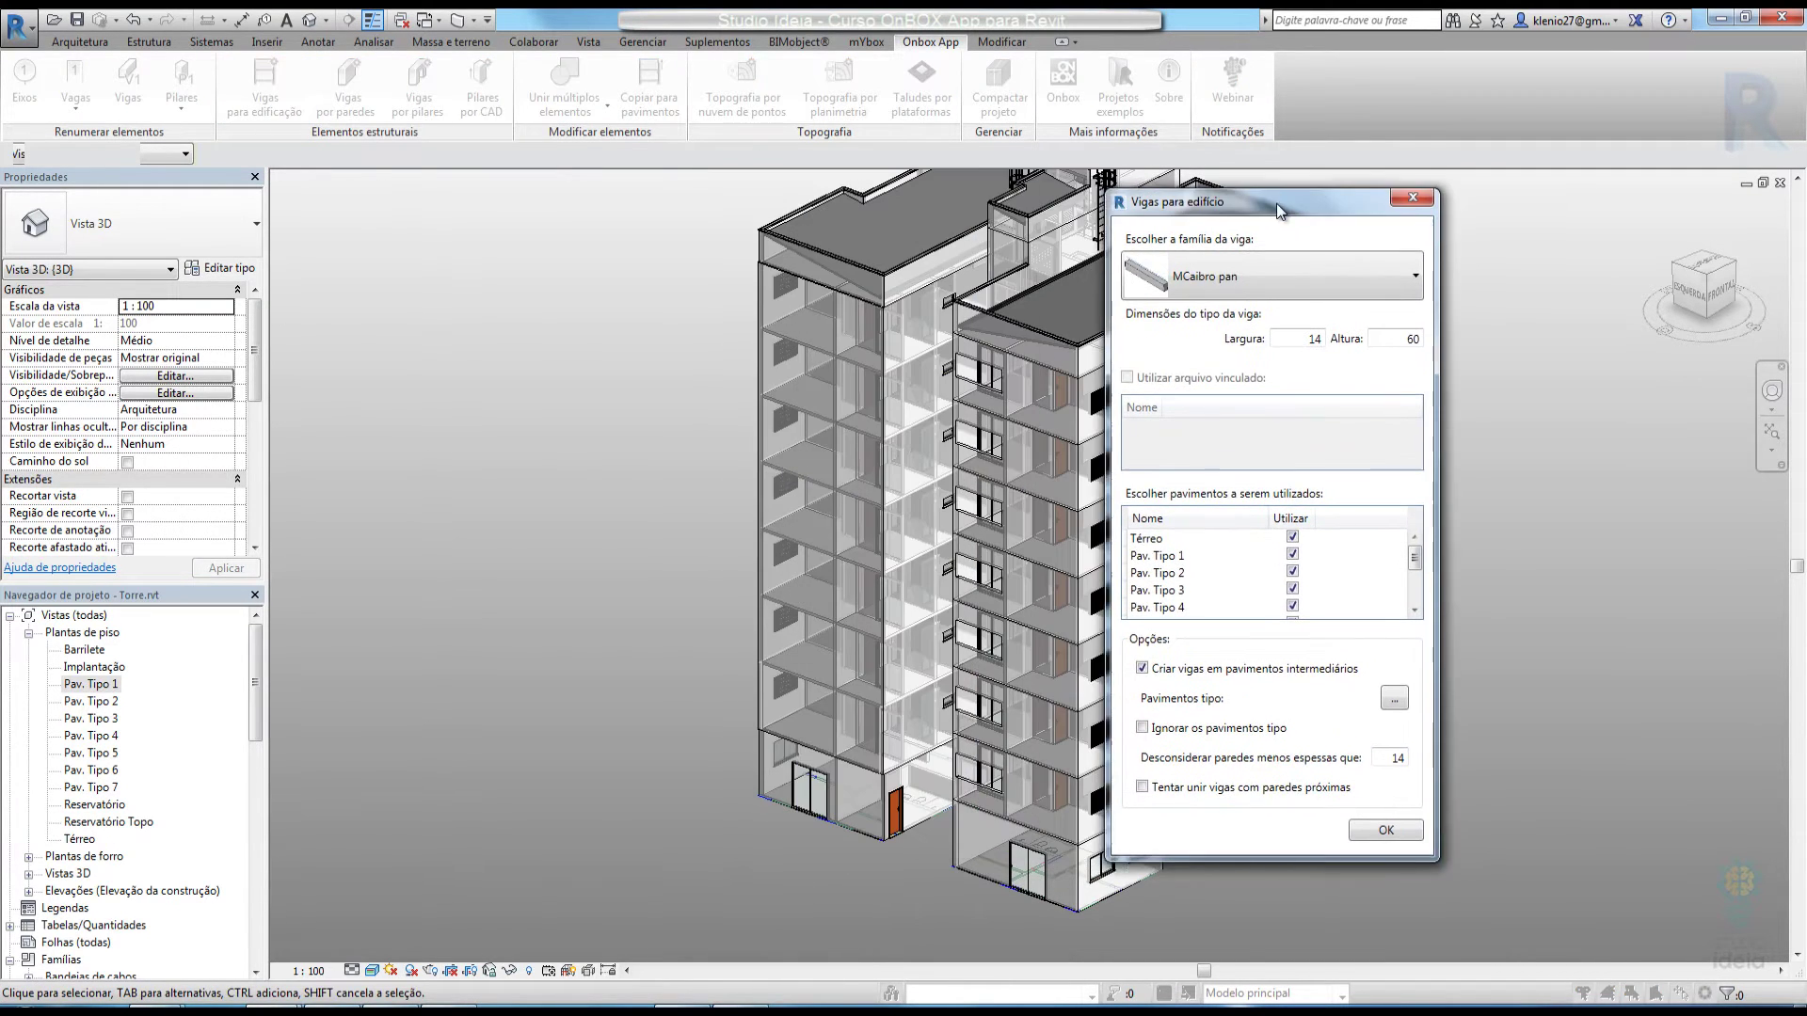
{"action": "left_click", "coordinate": [1303, 263]}
{"action": "left_click", "coordinate": [1285, 399]}
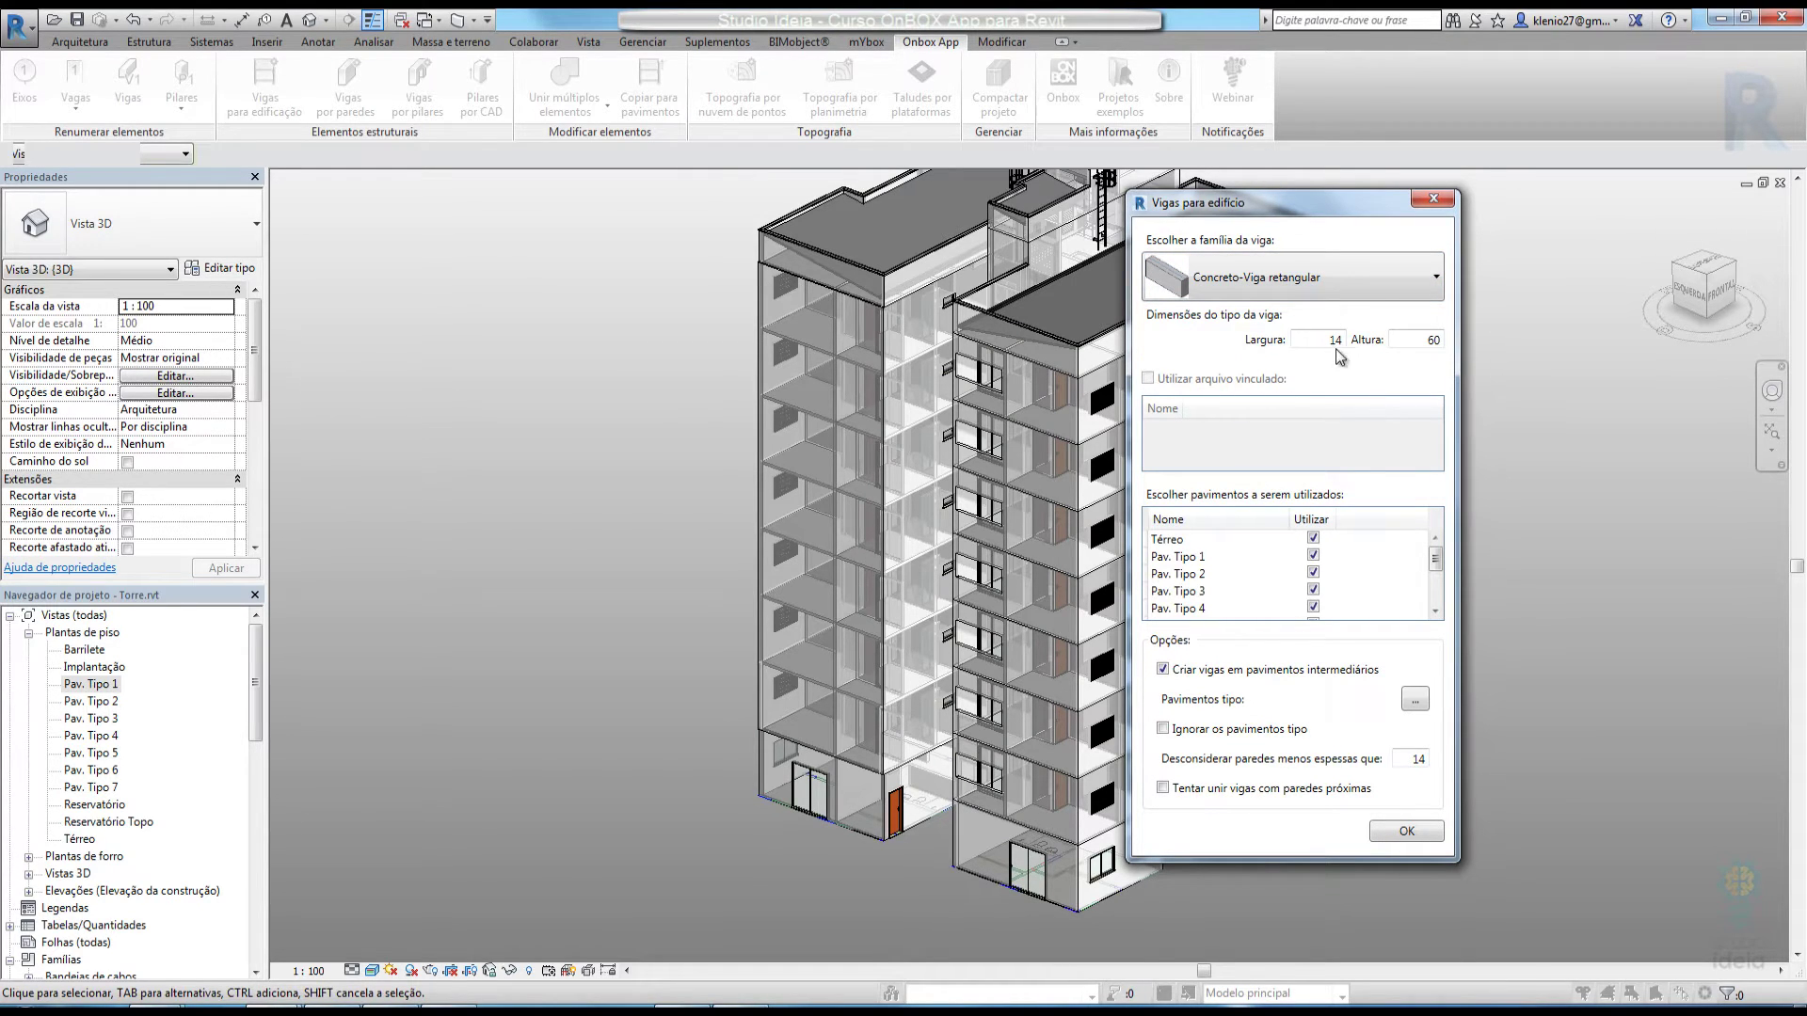
{"action": "left_click", "coordinate": [1425, 340]}
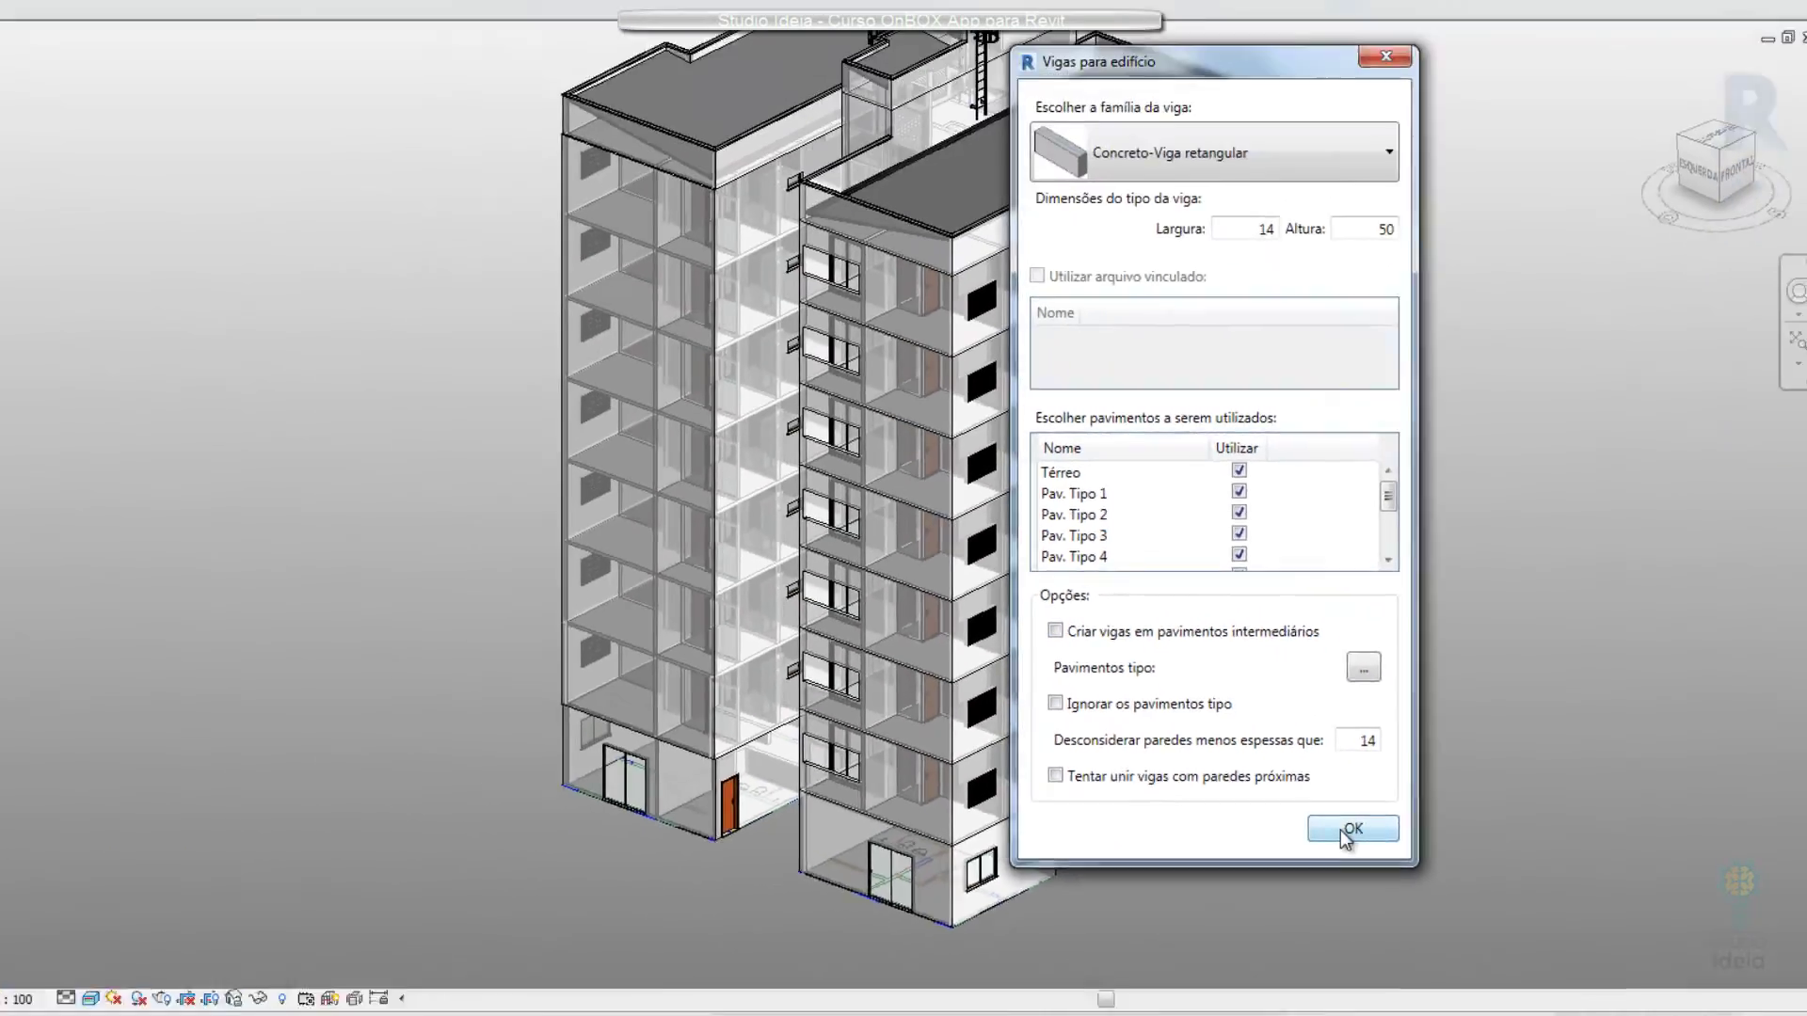
{"action": "left_click", "coordinate": [1086, 815]}
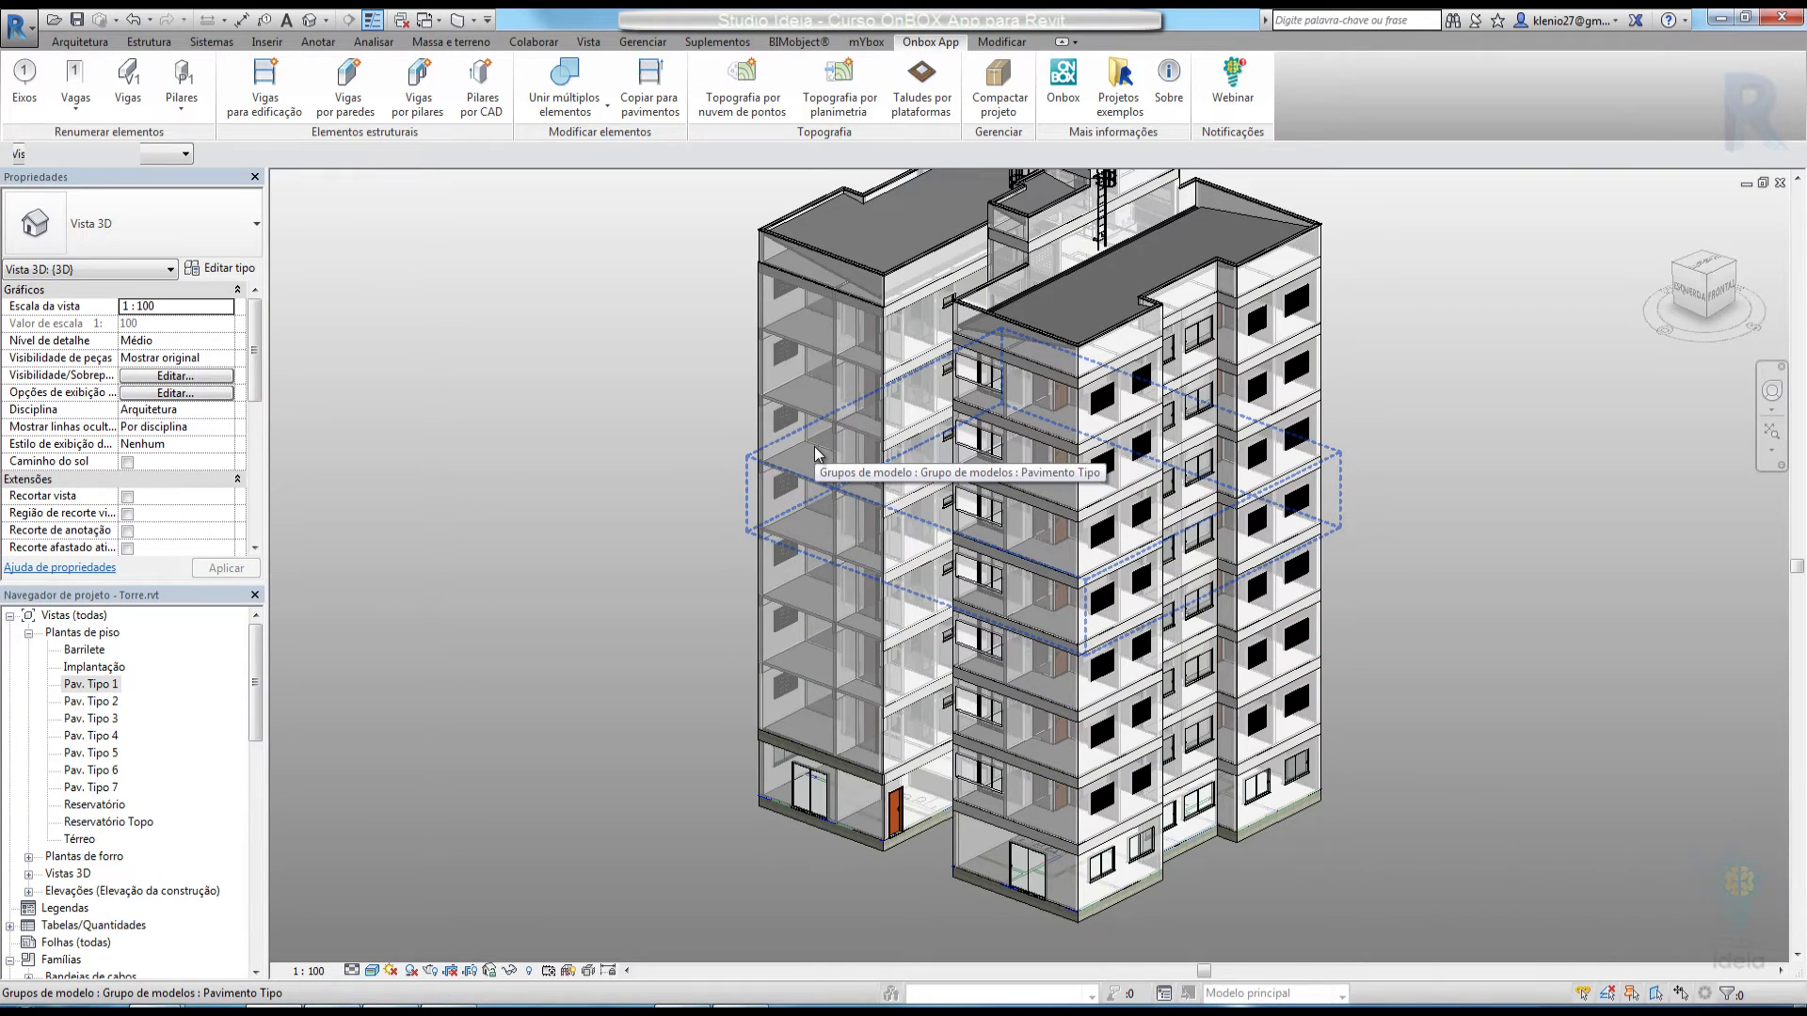
Check on which floors the continuous facade wall received beams by cycling through the overlapping elements in the 3D view
{"action": "key", "text": "Tab"}
{"action": "key", "text": "Tab"}
{"action": "key", "text": "Tab"}
{"action": "key", "text": "Tab"}
{"action": "key", "text": "Tab"}
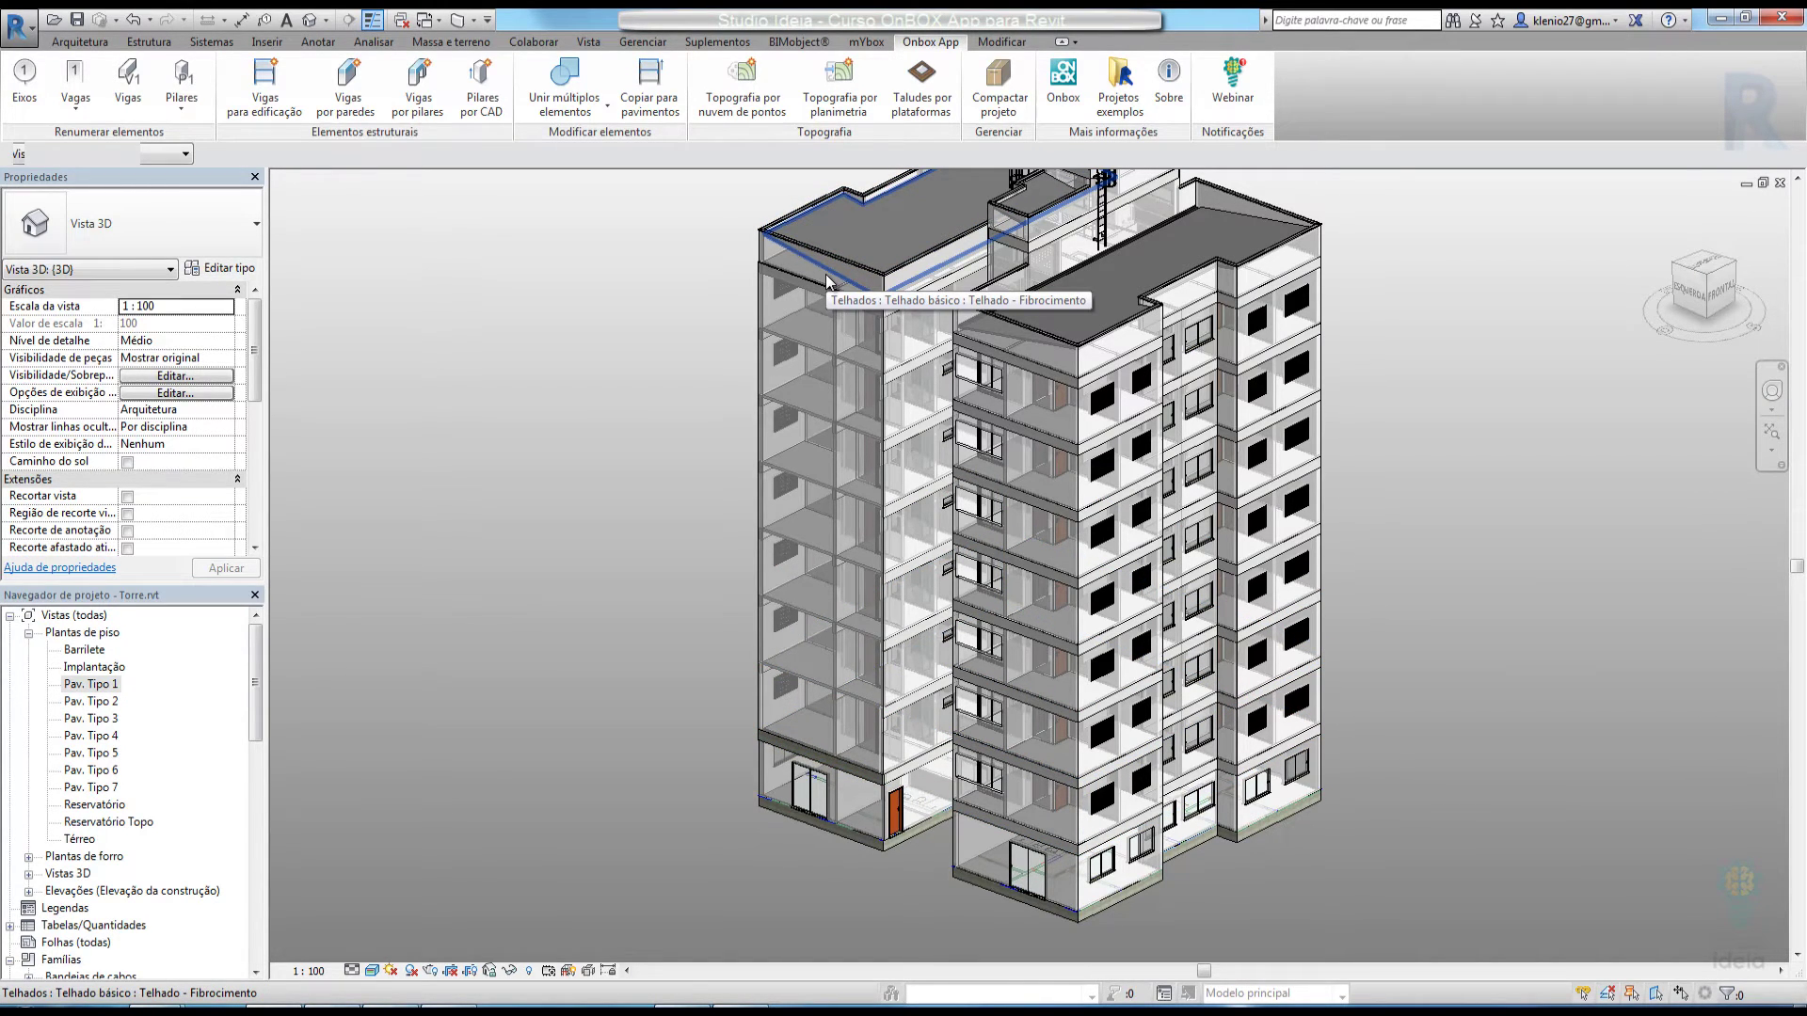
Generate MCaibro pan beams for the building, 14 wide and 60 high, including intermediate floors, with typical floors identified by the name Tipo
{"action": "left_click", "coordinate": [276, 98]}
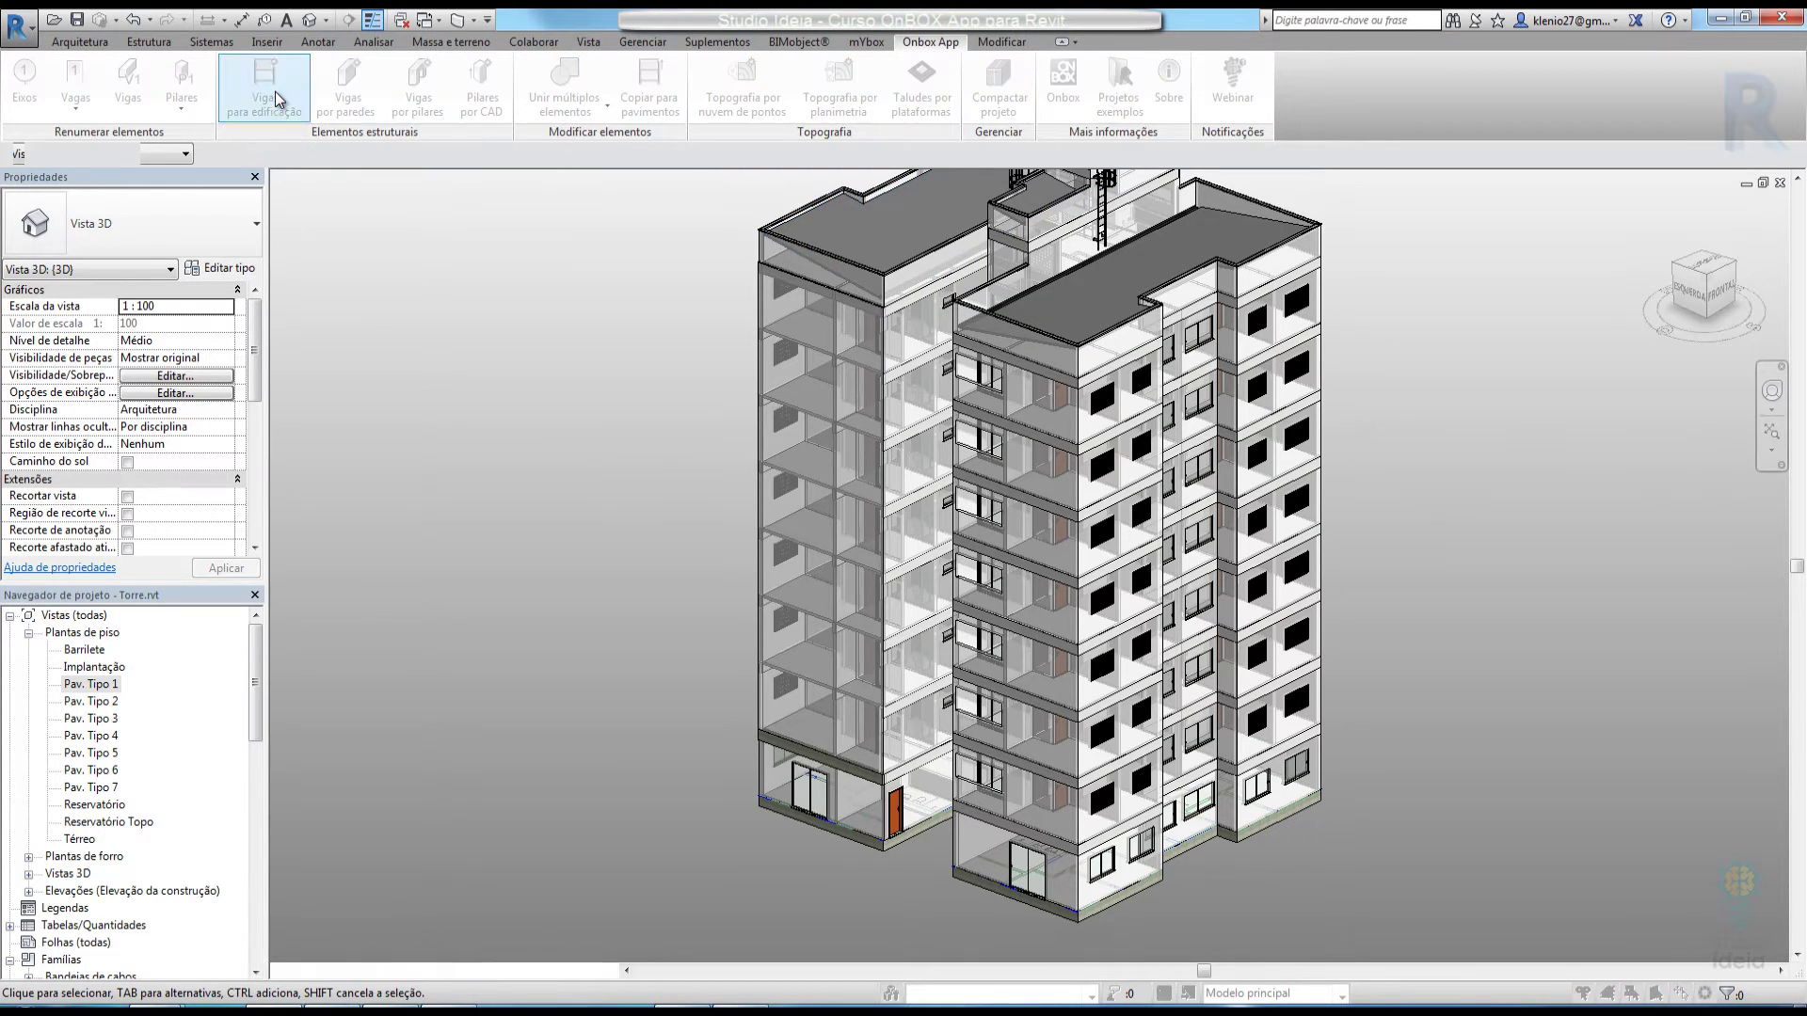
{"action": "left_click_drag", "start_coordinate": [849, 196], "coordinate": [1223, 195]}
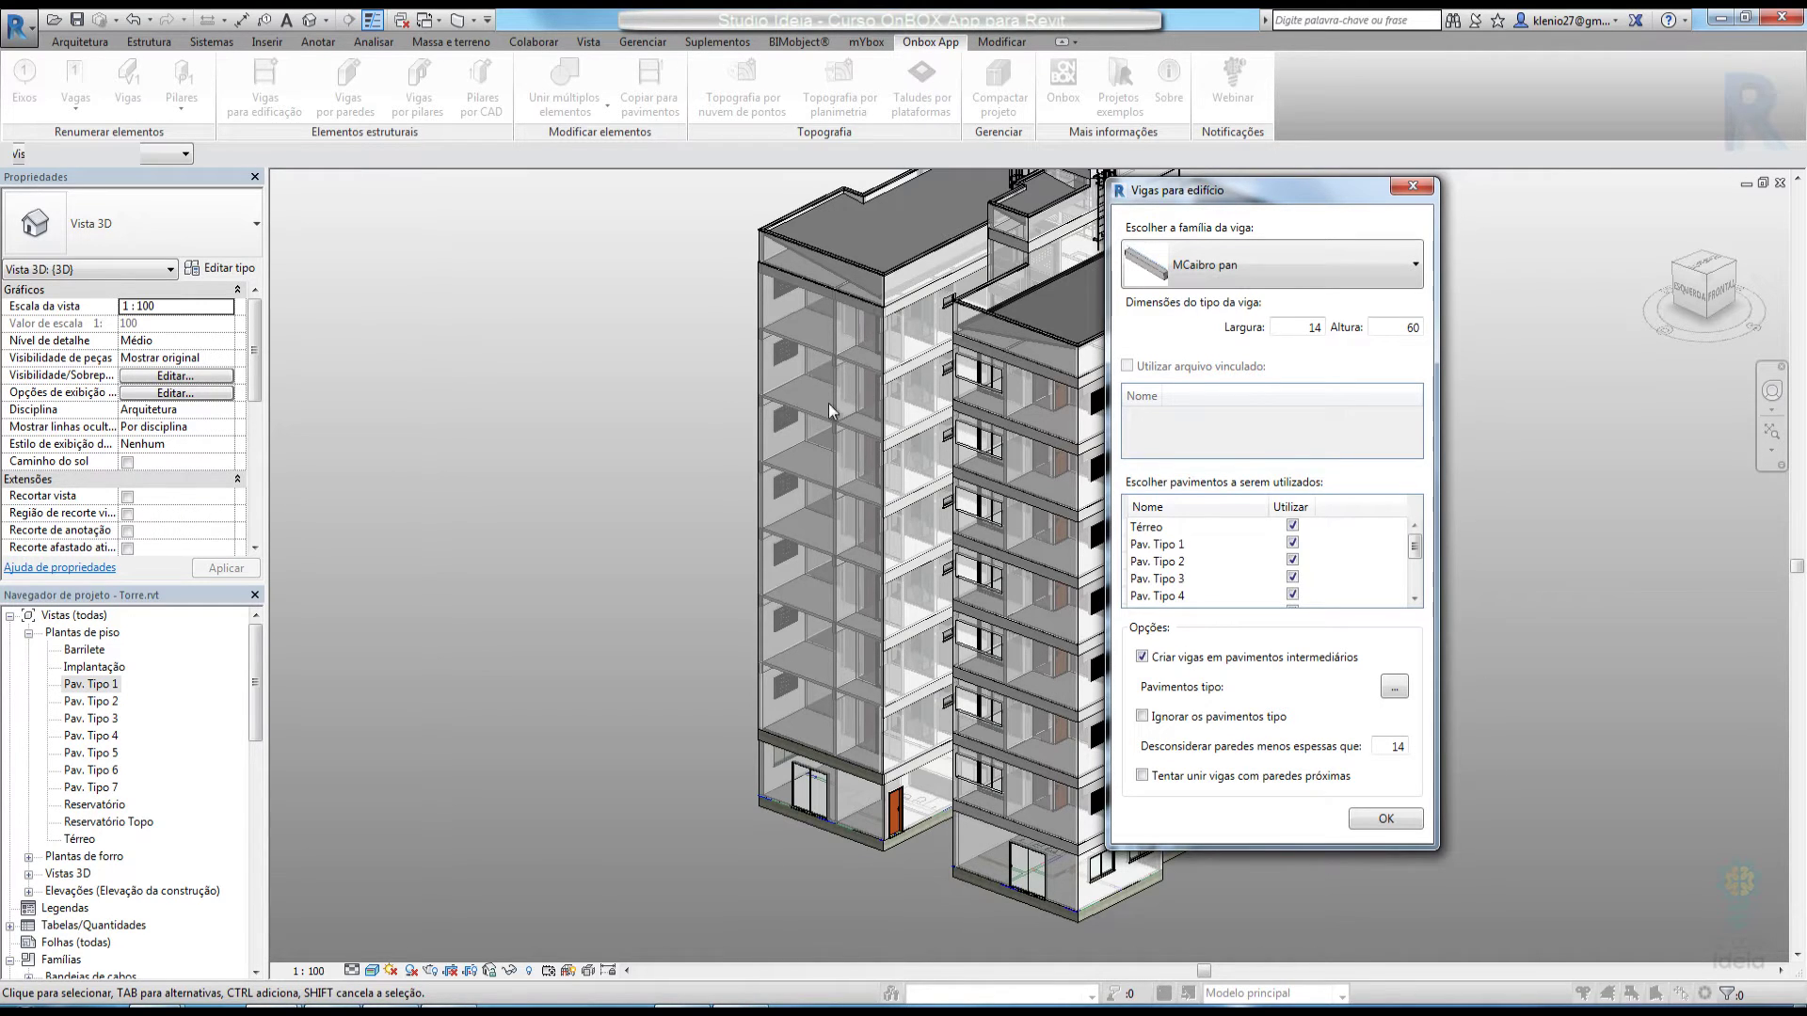
{"action": "left_click", "coordinate": [1395, 689]}
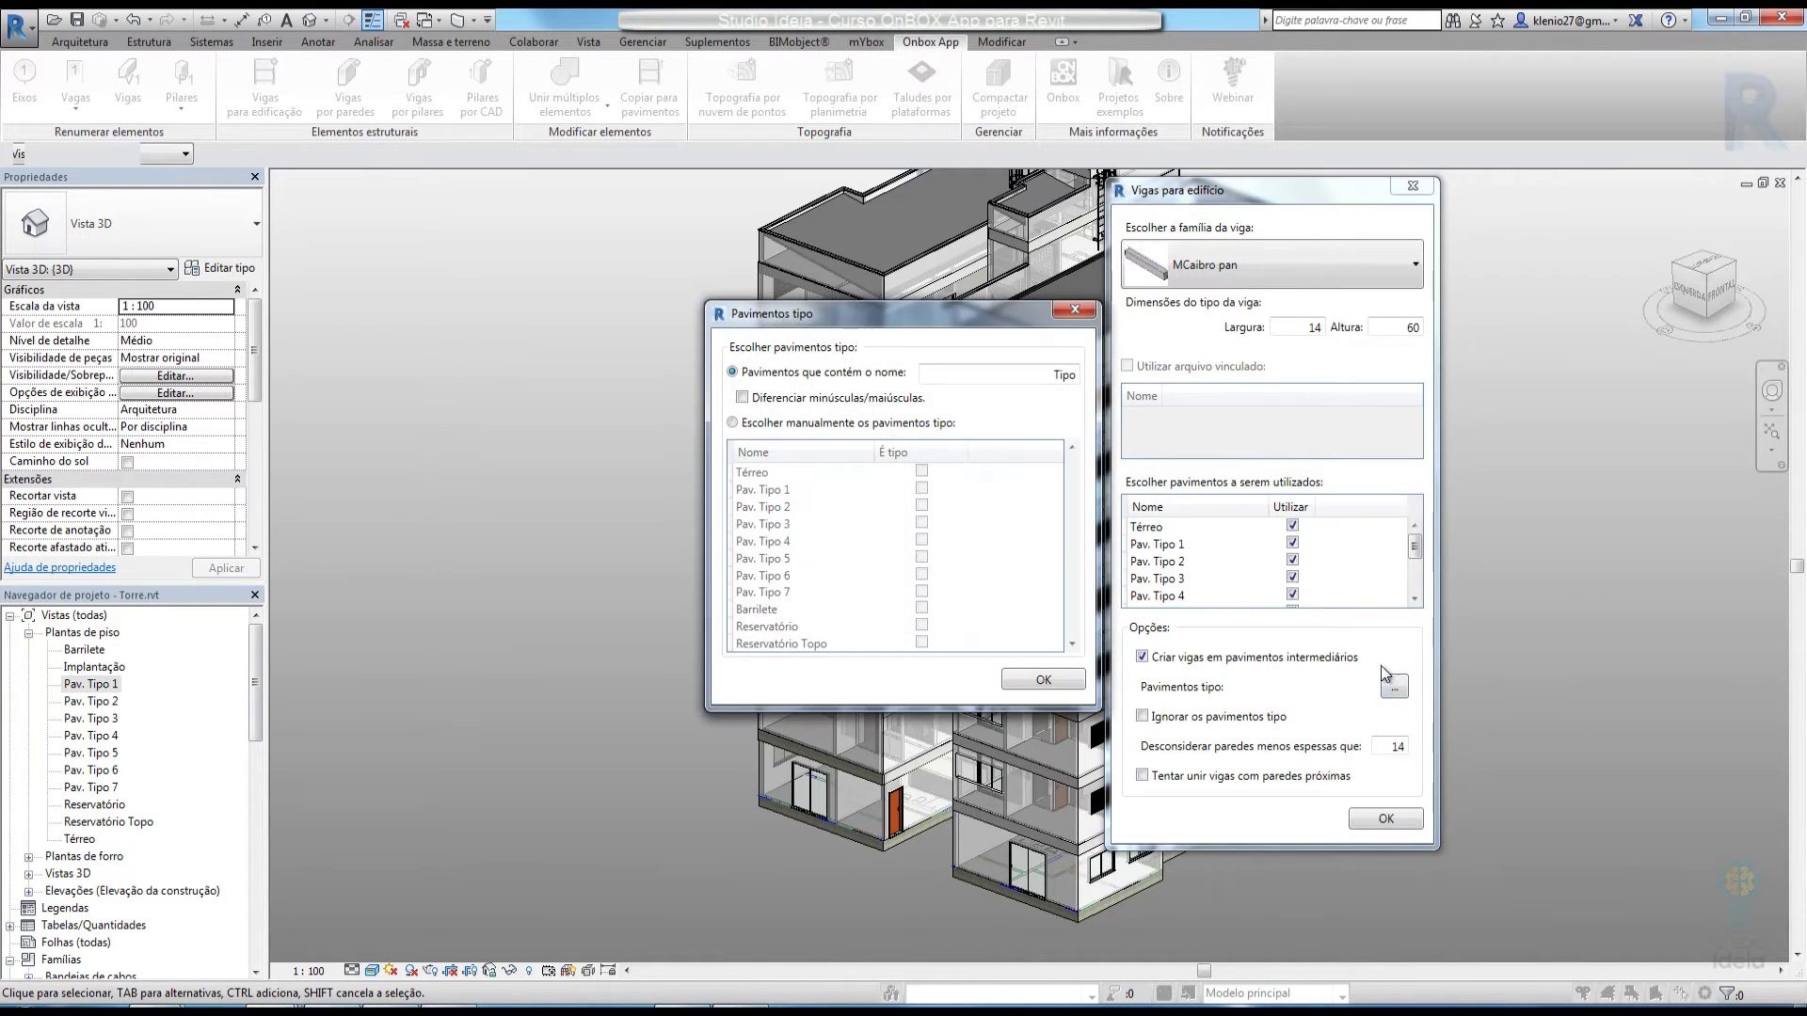
{"action": "left_click_drag", "start_coordinate": [793, 316], "coordinate": [461, 329]}
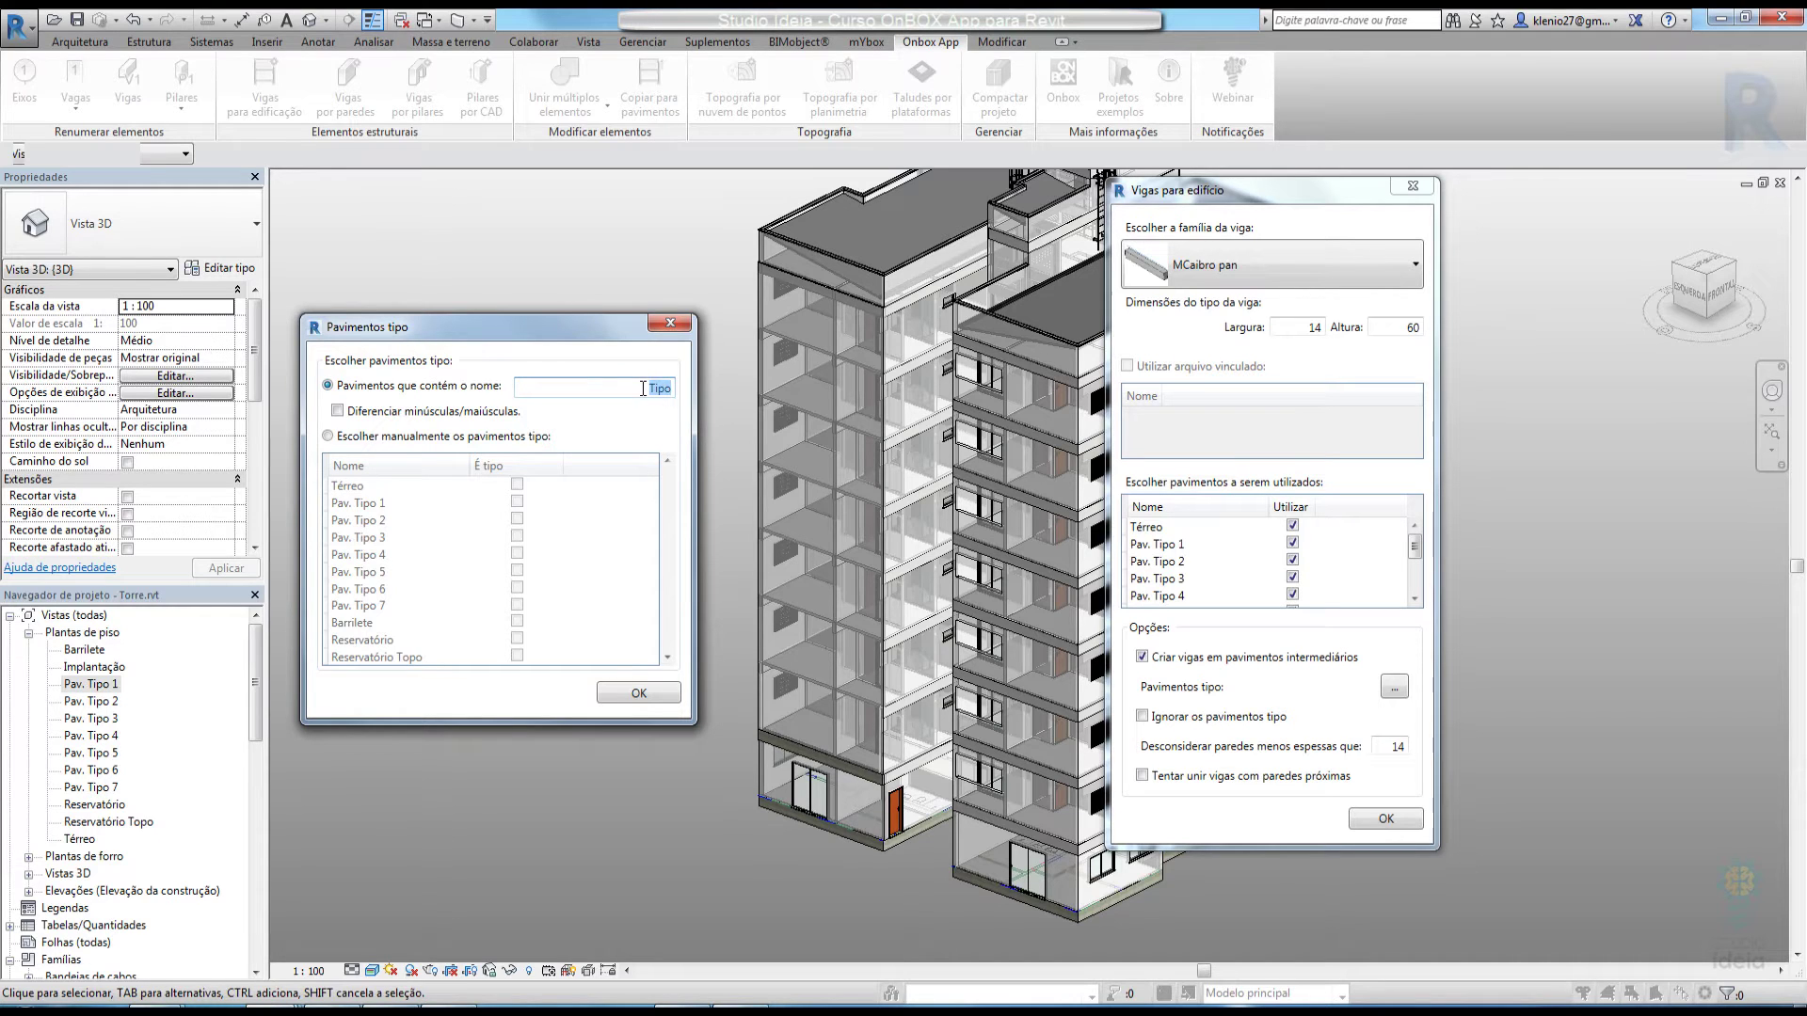
{"action": "left_click", "coordinate": [328, 436]}
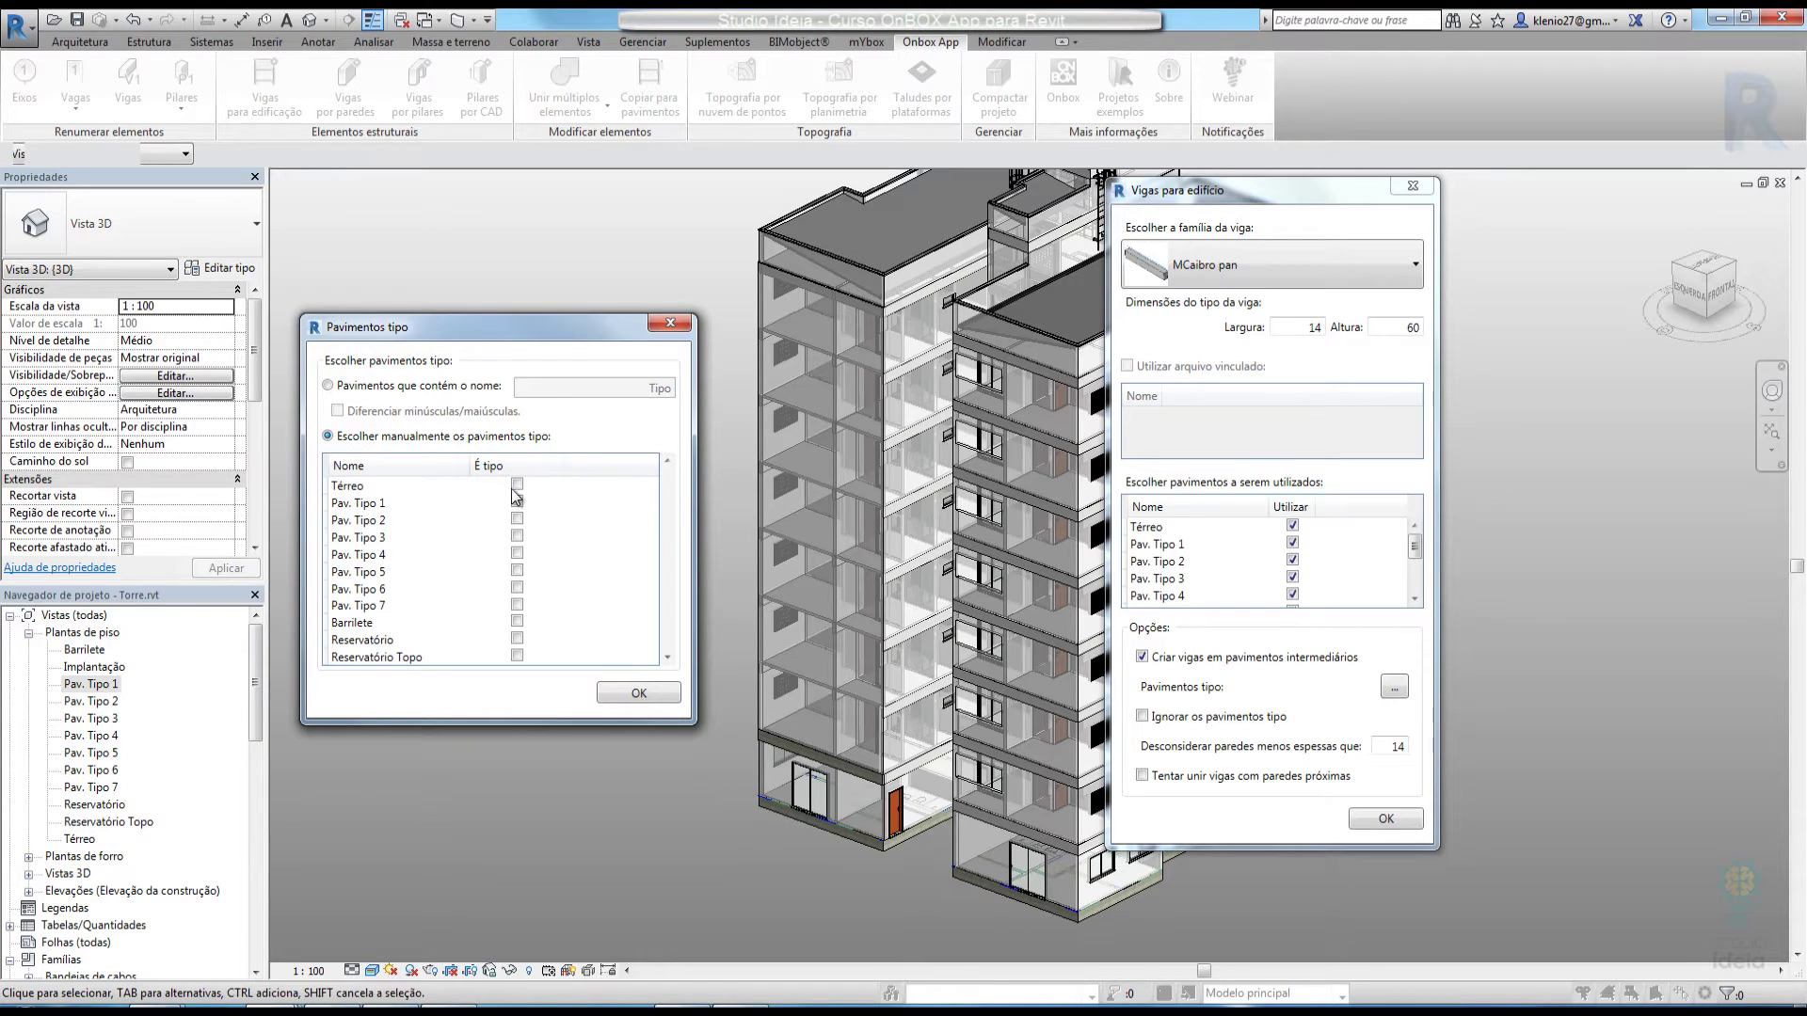
{"action": "left_click", "coordinate": [369, 393]}
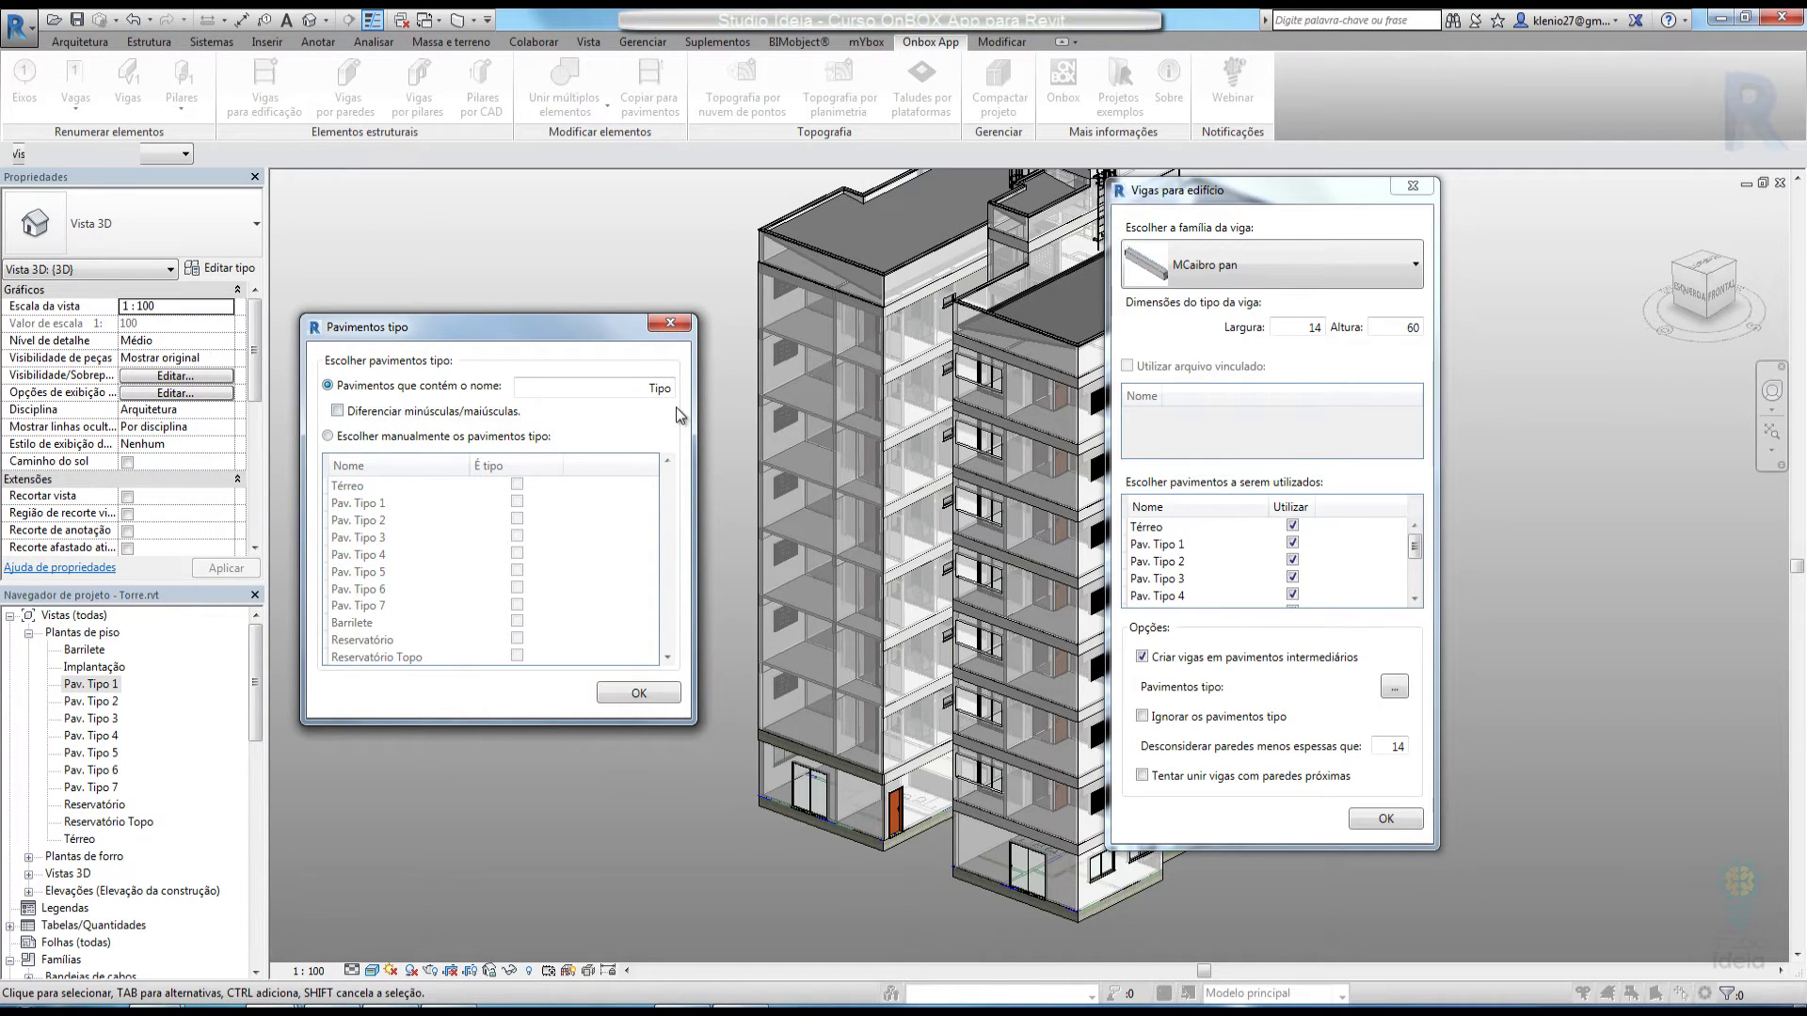
{"action": "left_click", "coordinate": [646, 694]}
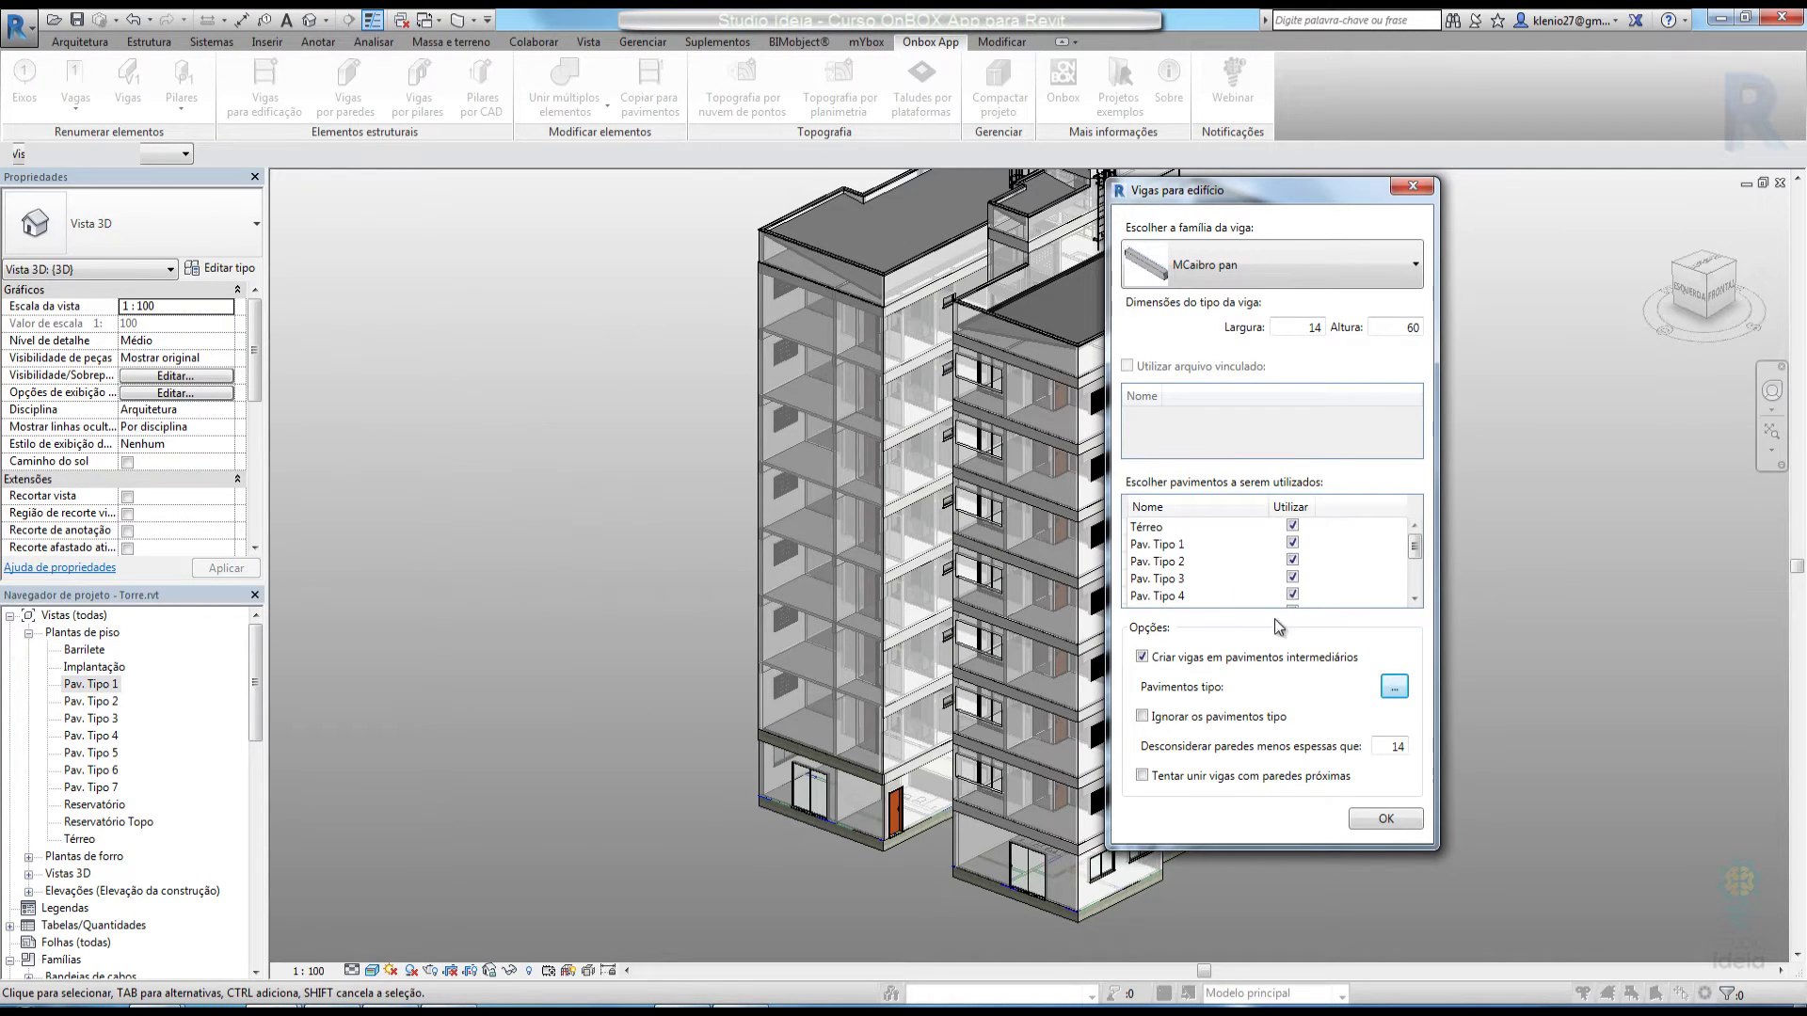
{"action": "left_click", "coordinate": [1377, 819]}
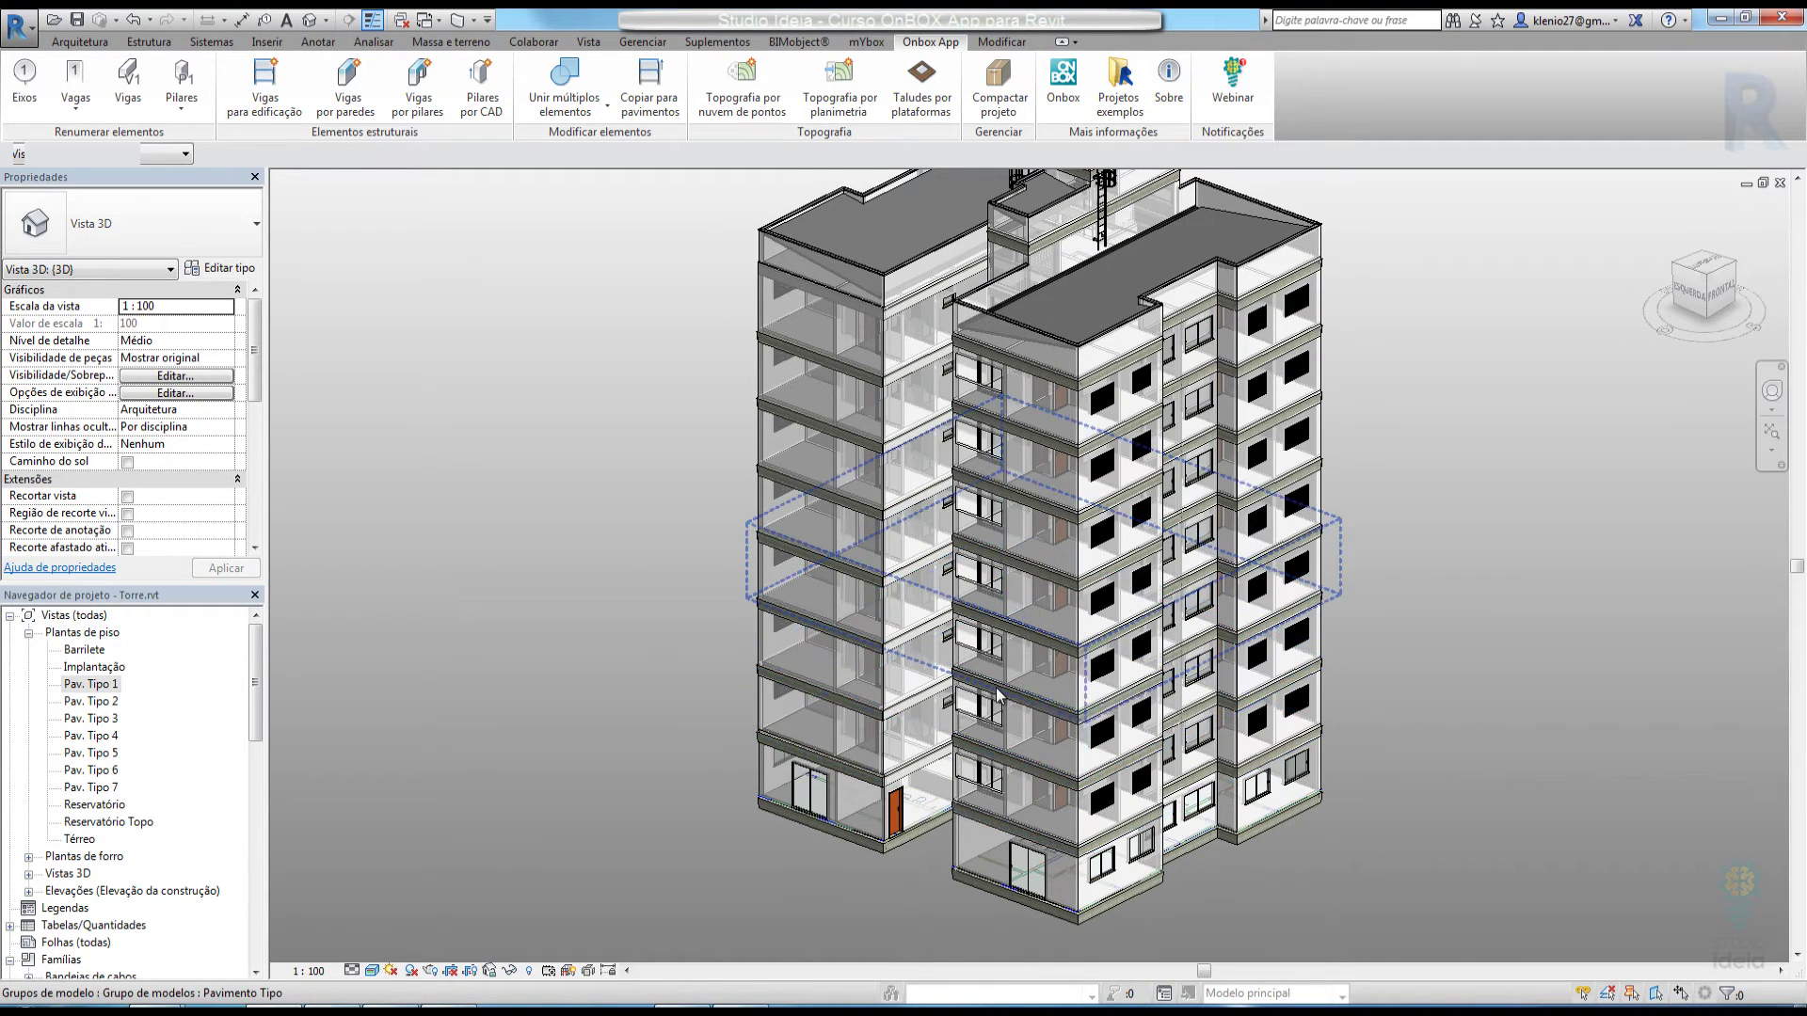
Hide the front facade beam at Pav. Tipo 4 in the 3D view to expose the wall behind it
{"action": "scroll", "coordinate": [1007, 697], "scroll_direction": "up", "scroll_amount": 2}
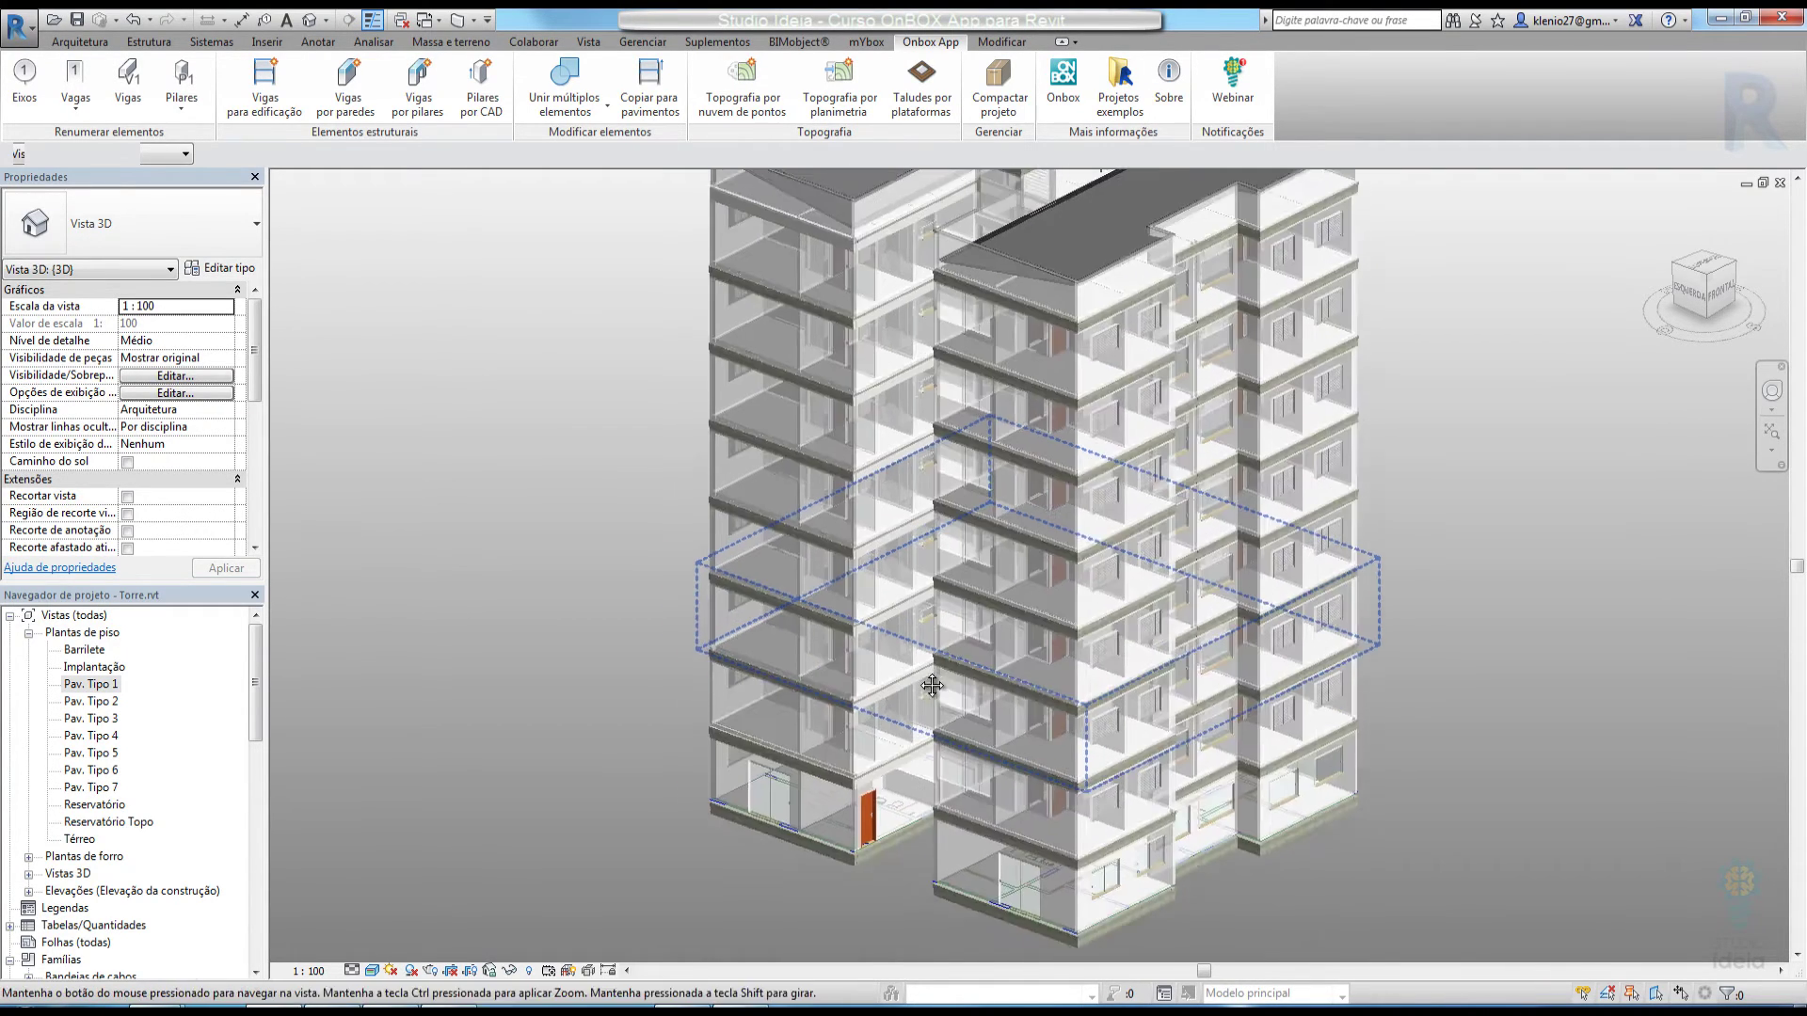
{"action": "scroll", "coordinate": [1000, 590], "scroll_direction": "up", "scroll_amount": 5}
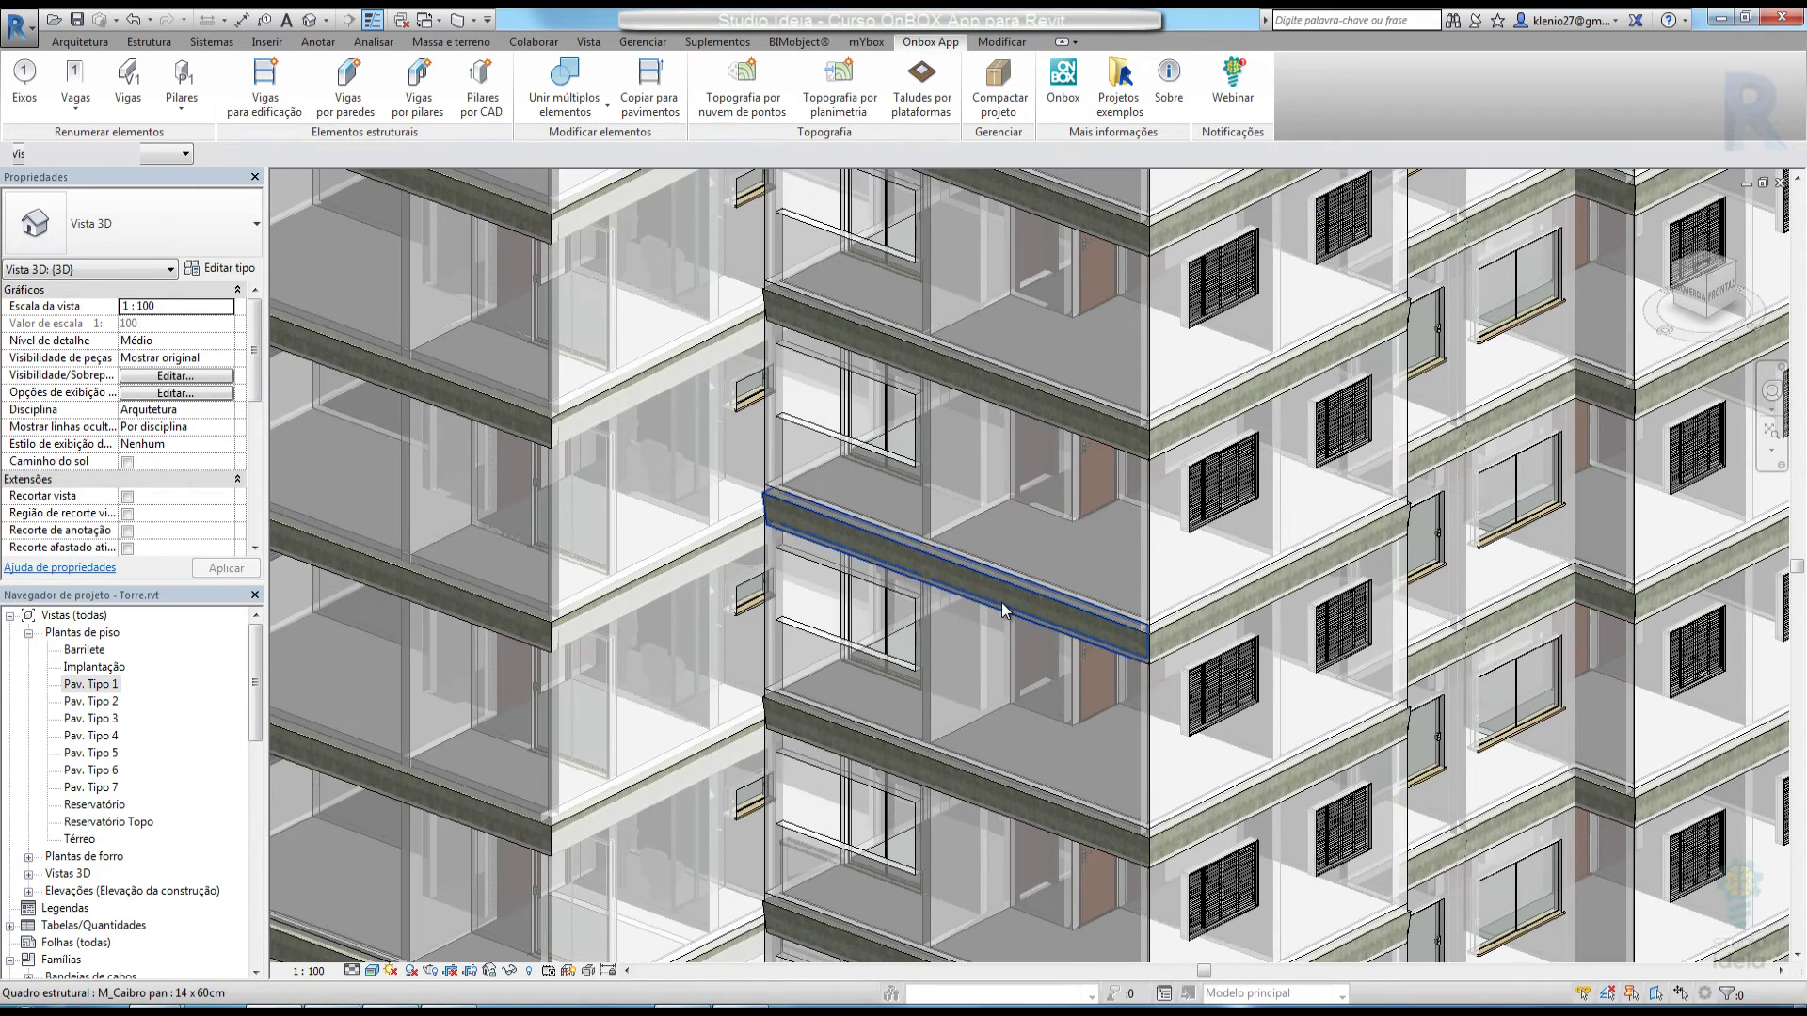
{"action": "left_click", "coordinate": [1001, 610]}
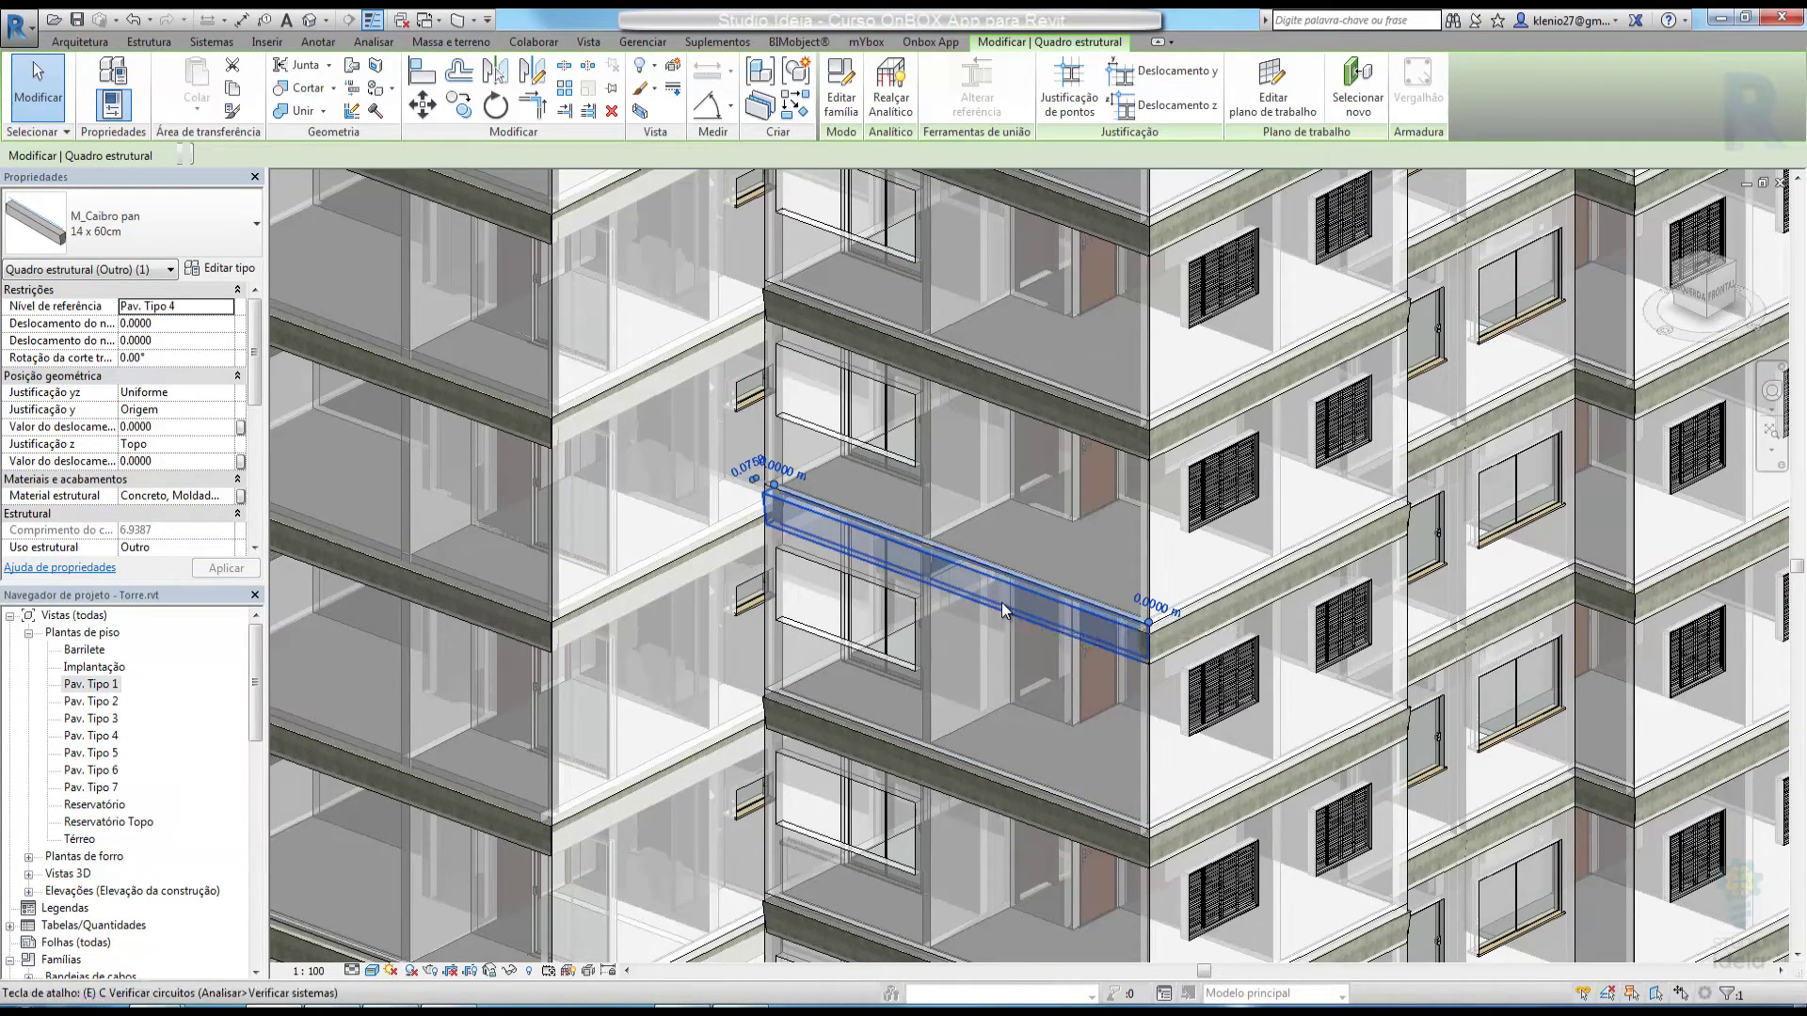
{"action": "key", "text": "Escape"}
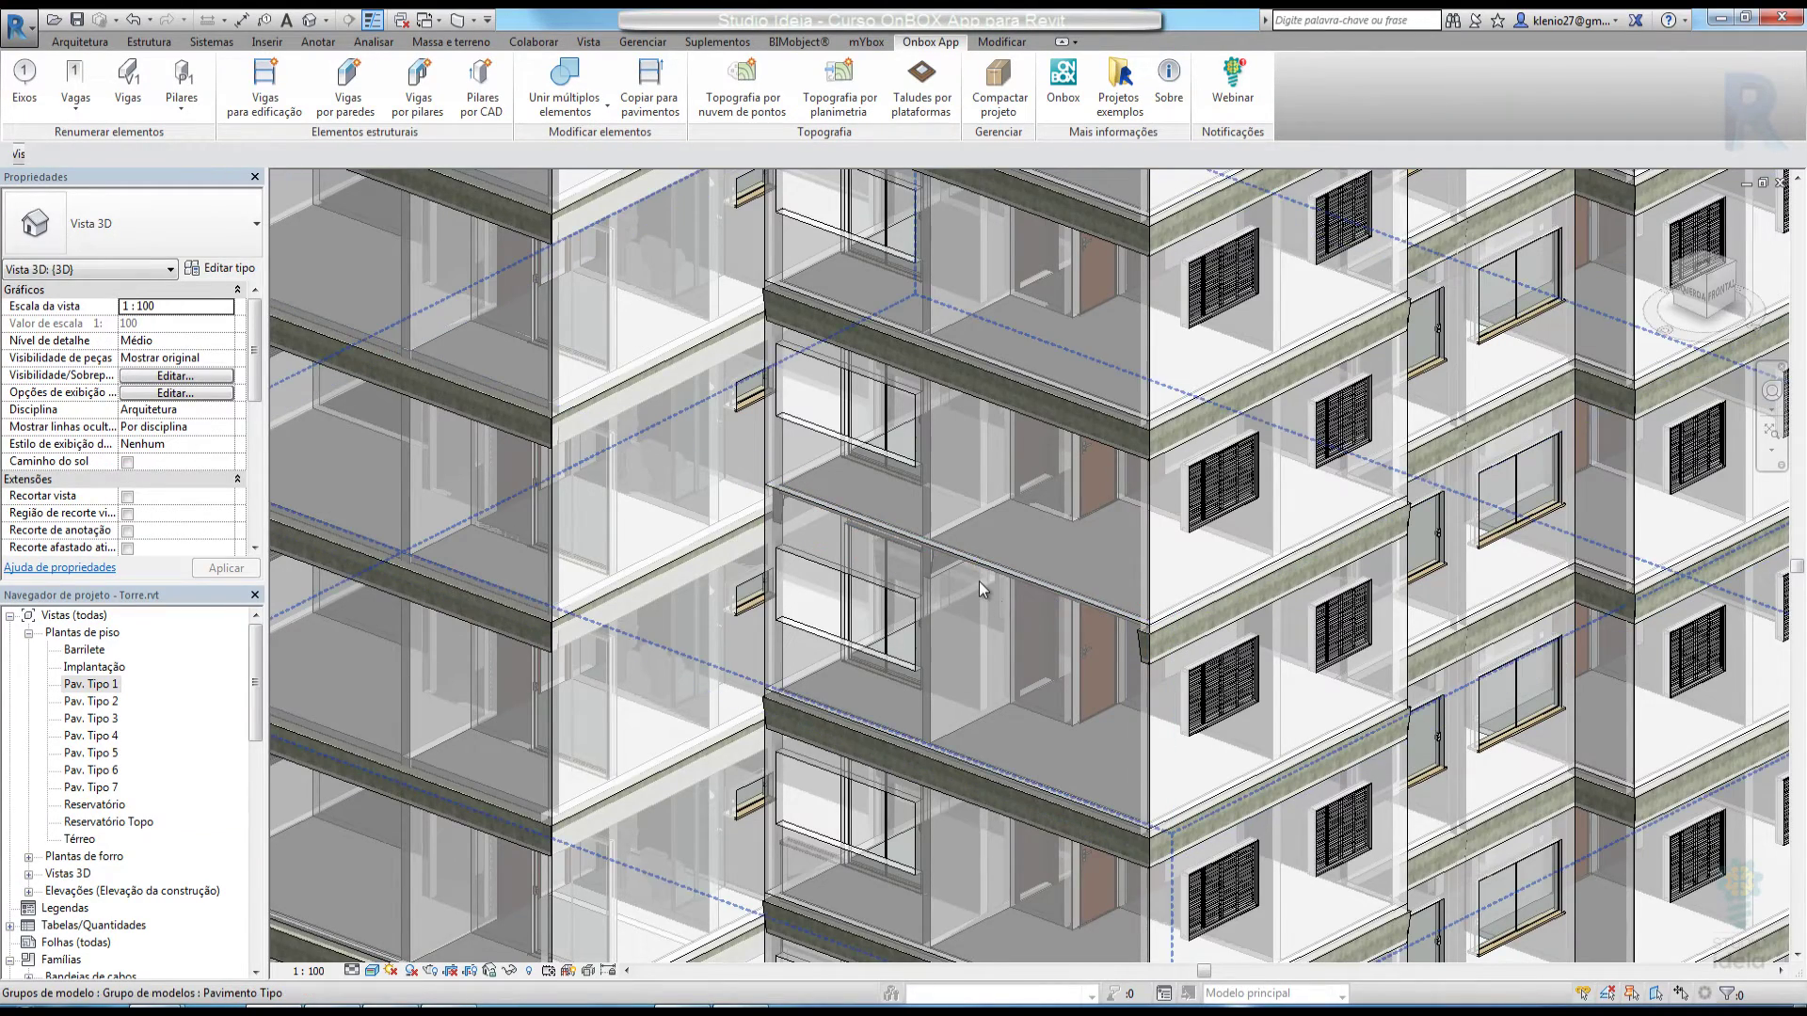
{"action": "scroll", "coordinate": [979, 580], "scroll_direction": "down", "scroll_amount": 5}
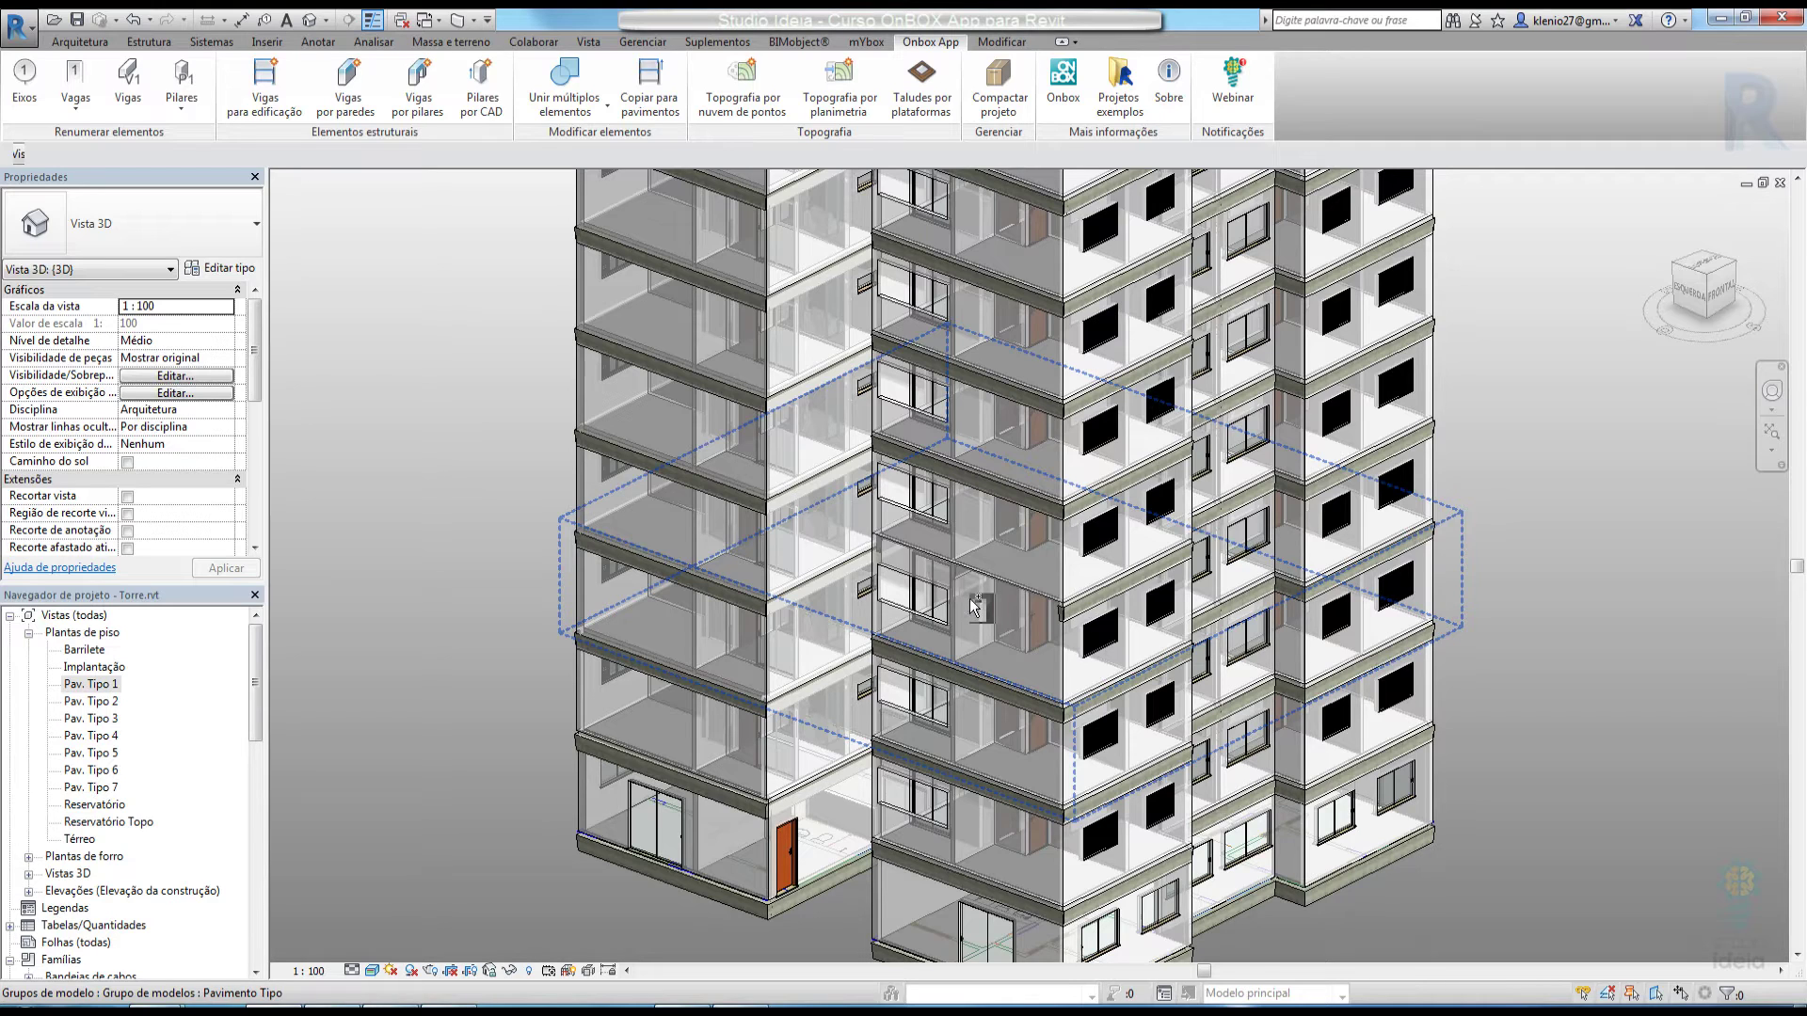
Undo the hiding of the facade beam and return to the full view of the tower
{"action": "key", "text": "ctrl+z"}
{"action": "middle_click_drag", "start_coordinate": [970, 600], "coordinate": [899, 603]}
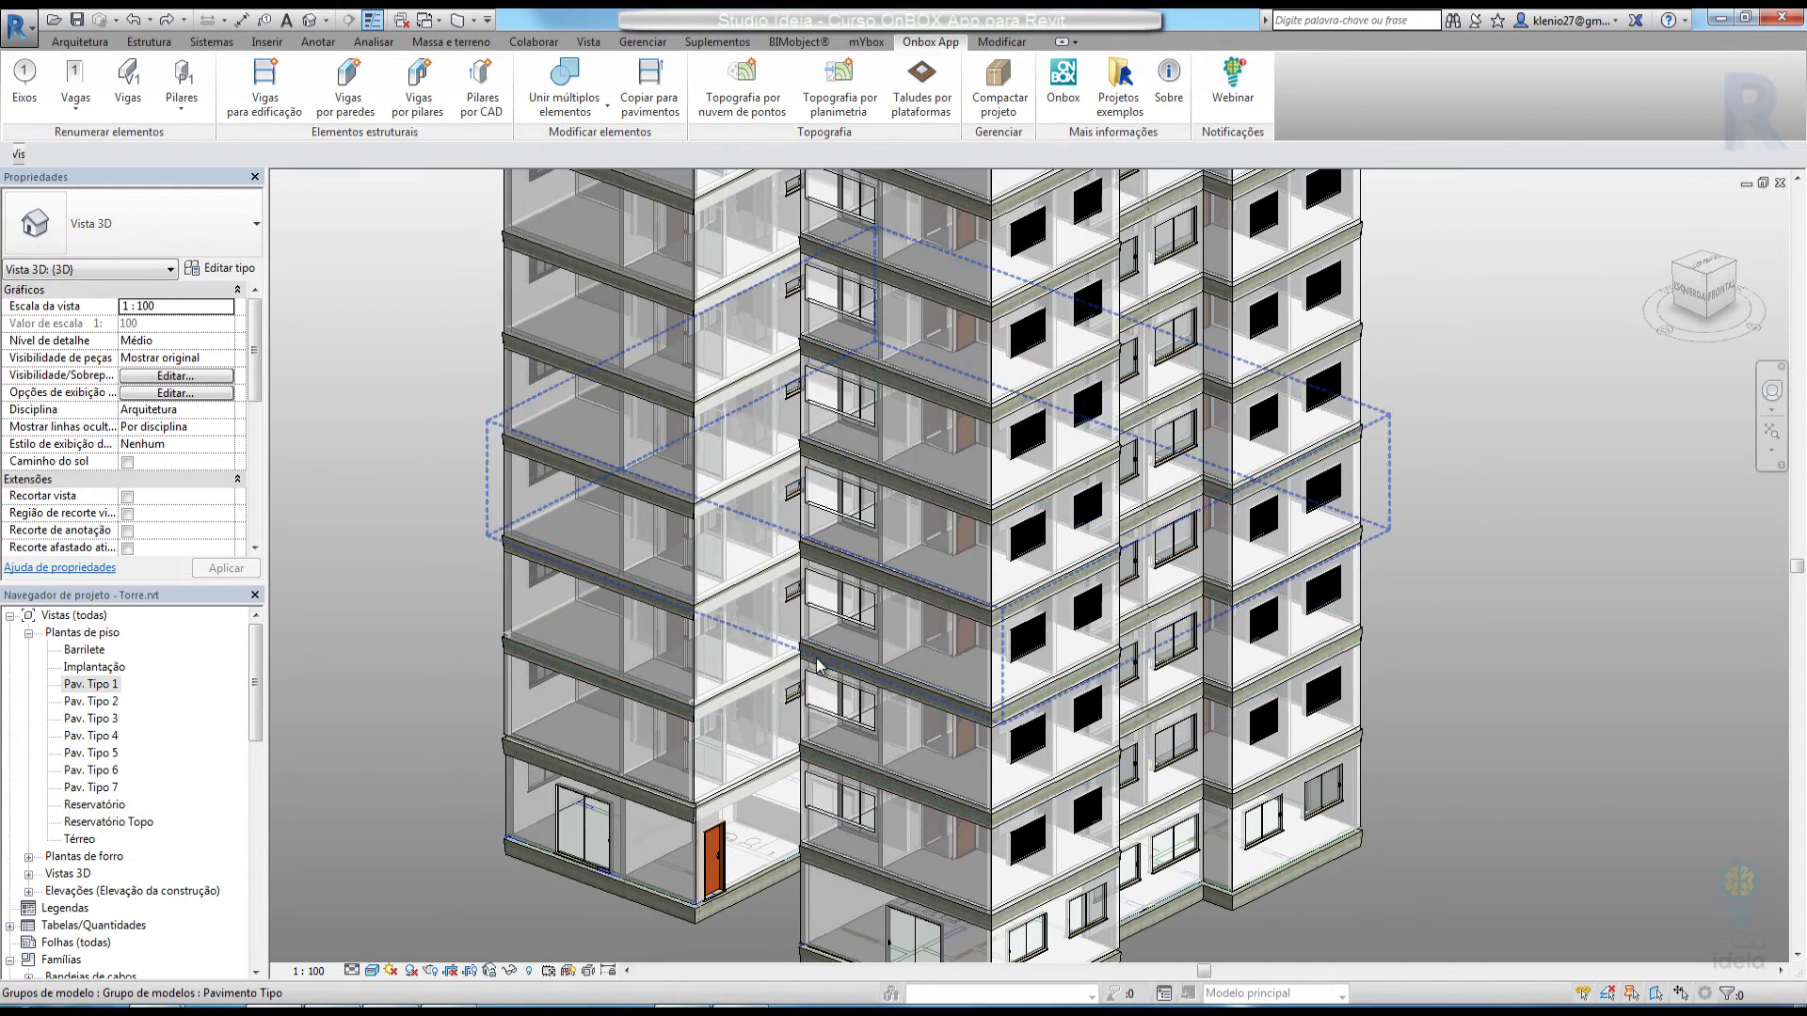
{"action": "middle_click_drag", "start_coordinate": [833, 658], "coordinate": [856, 667]}
{"action": "scroll", "coordinate": [857, 673], "scroll_direction": "down", "scroll_amount": 4}
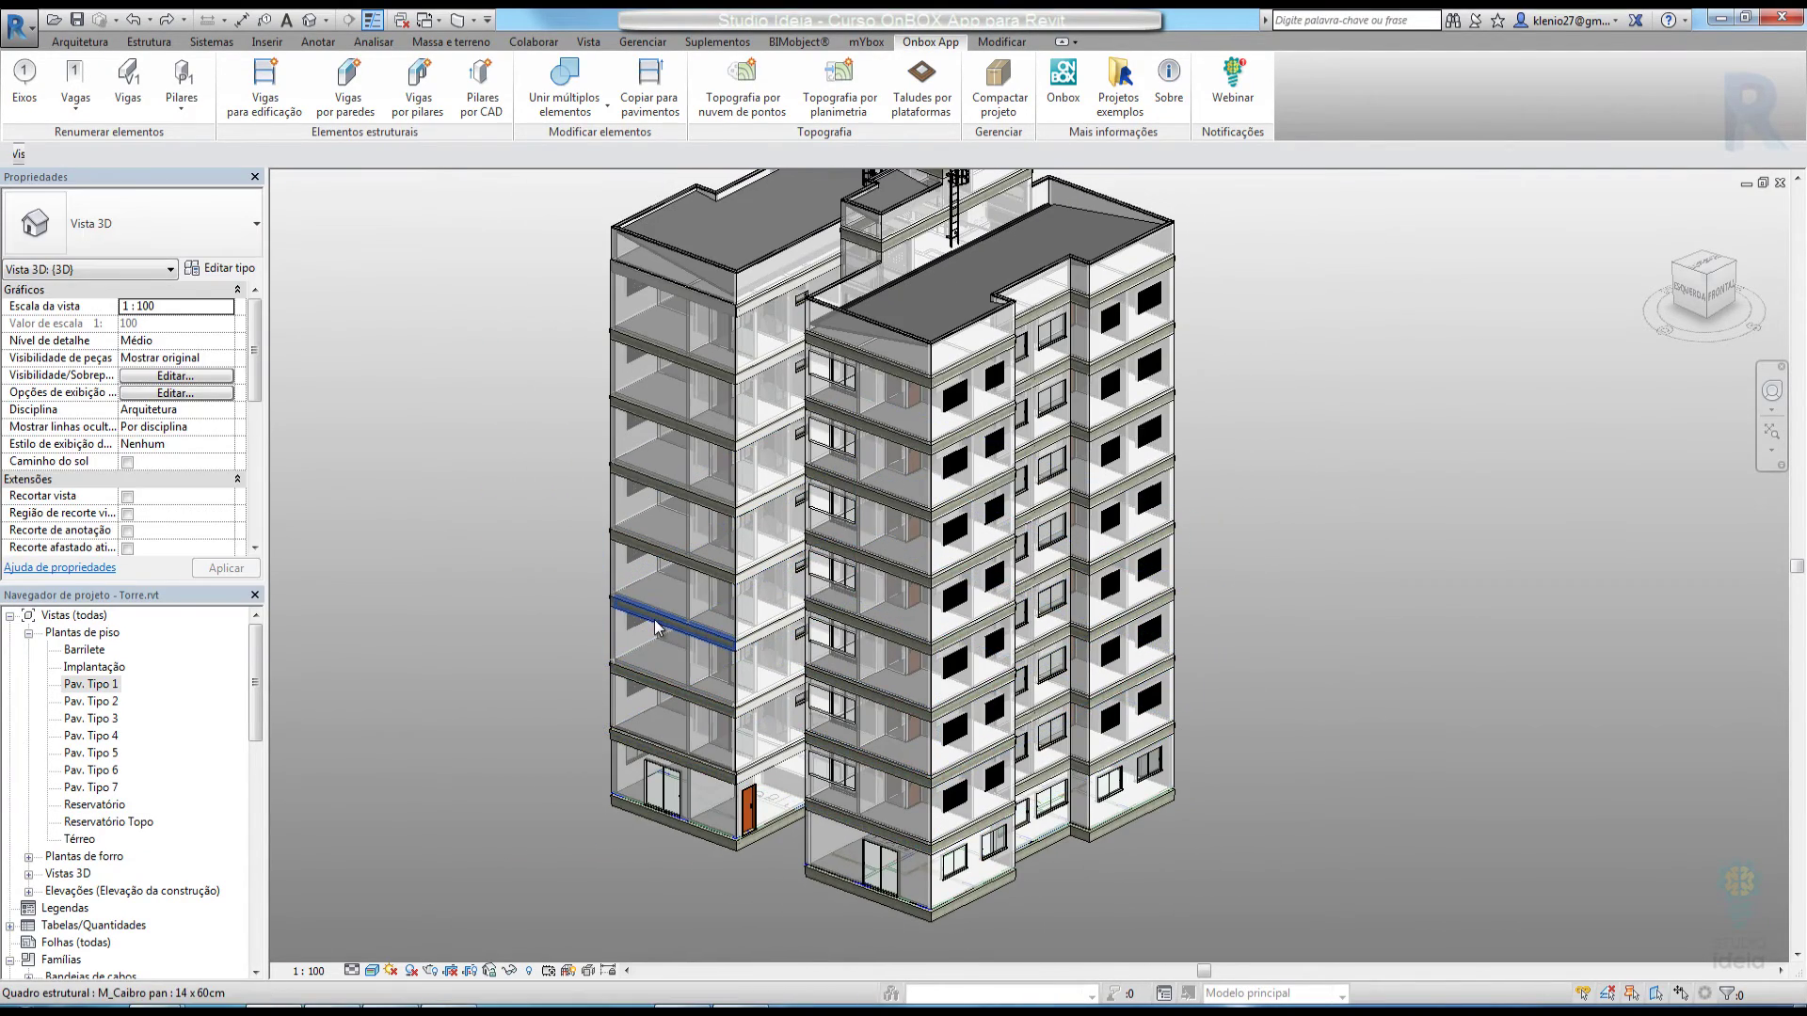
Review the beam families and types available for placement in the project, and leave the Beam command without placing one
{"action": "left_click", "coordinate": [28, 634]}
{"action": "left_click", "coordinate": [162, 43]}
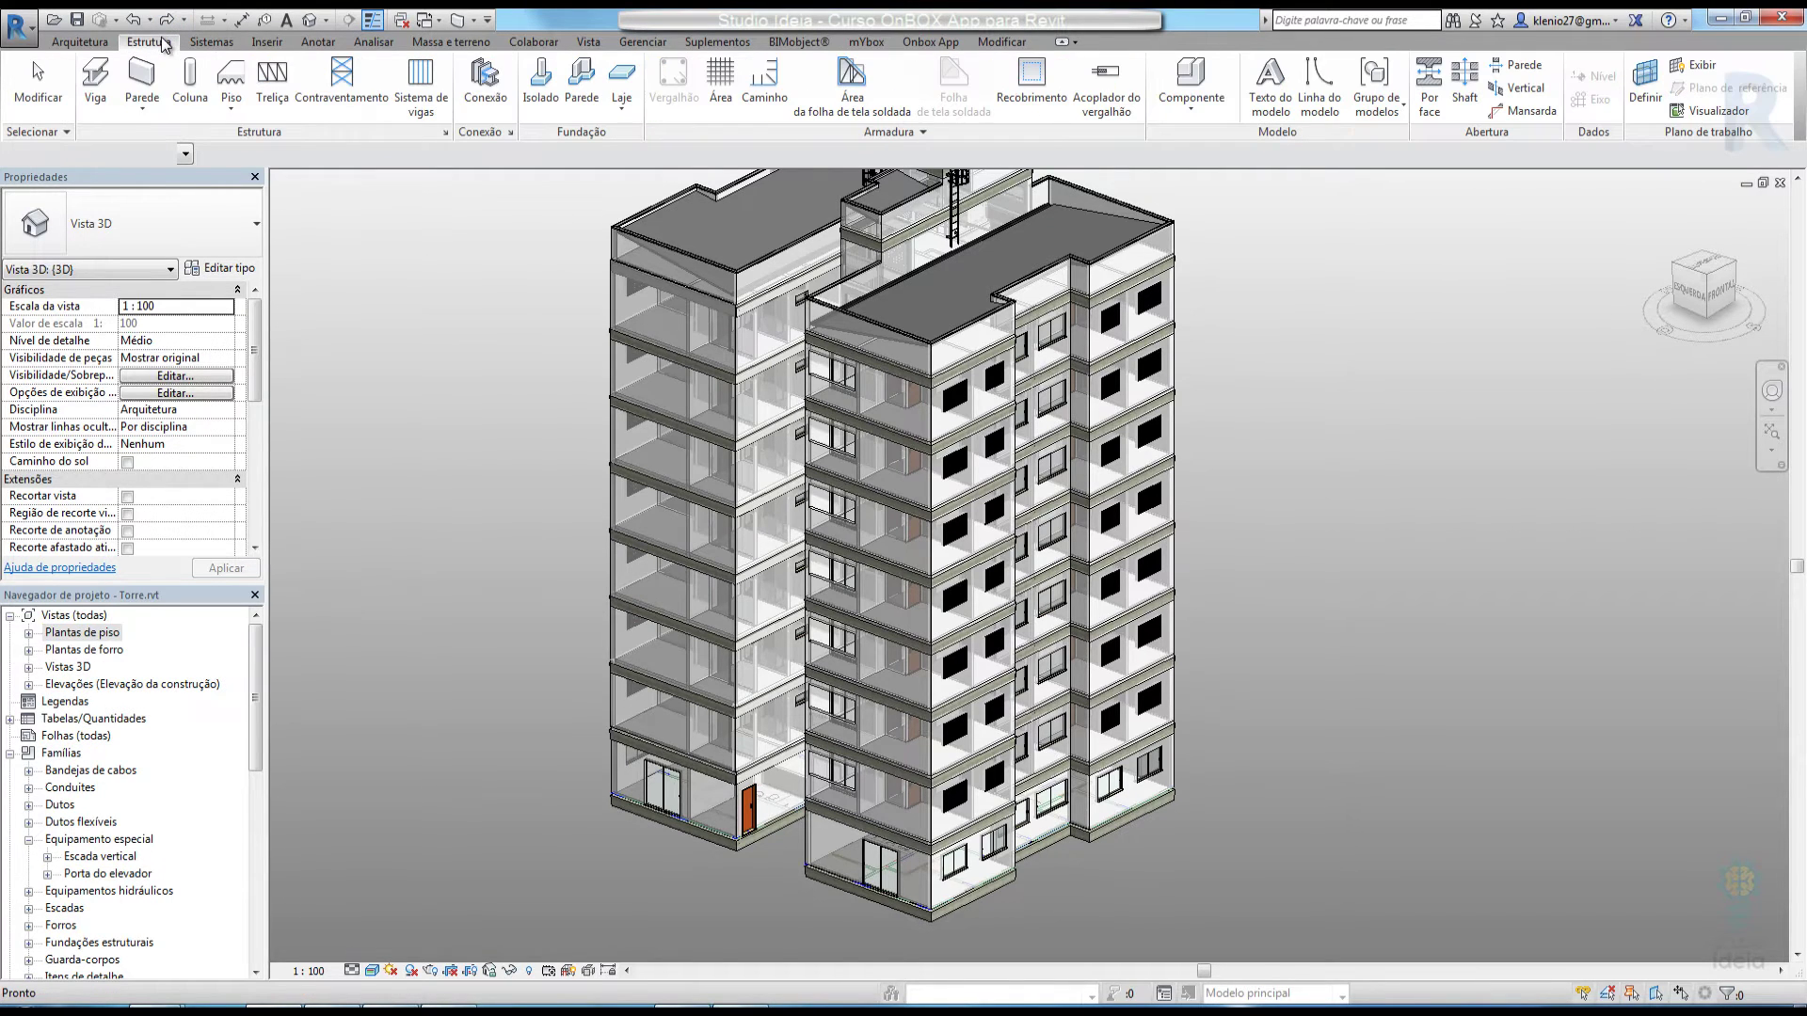
{"action": "left_click", "coordinate": [97, 94]}
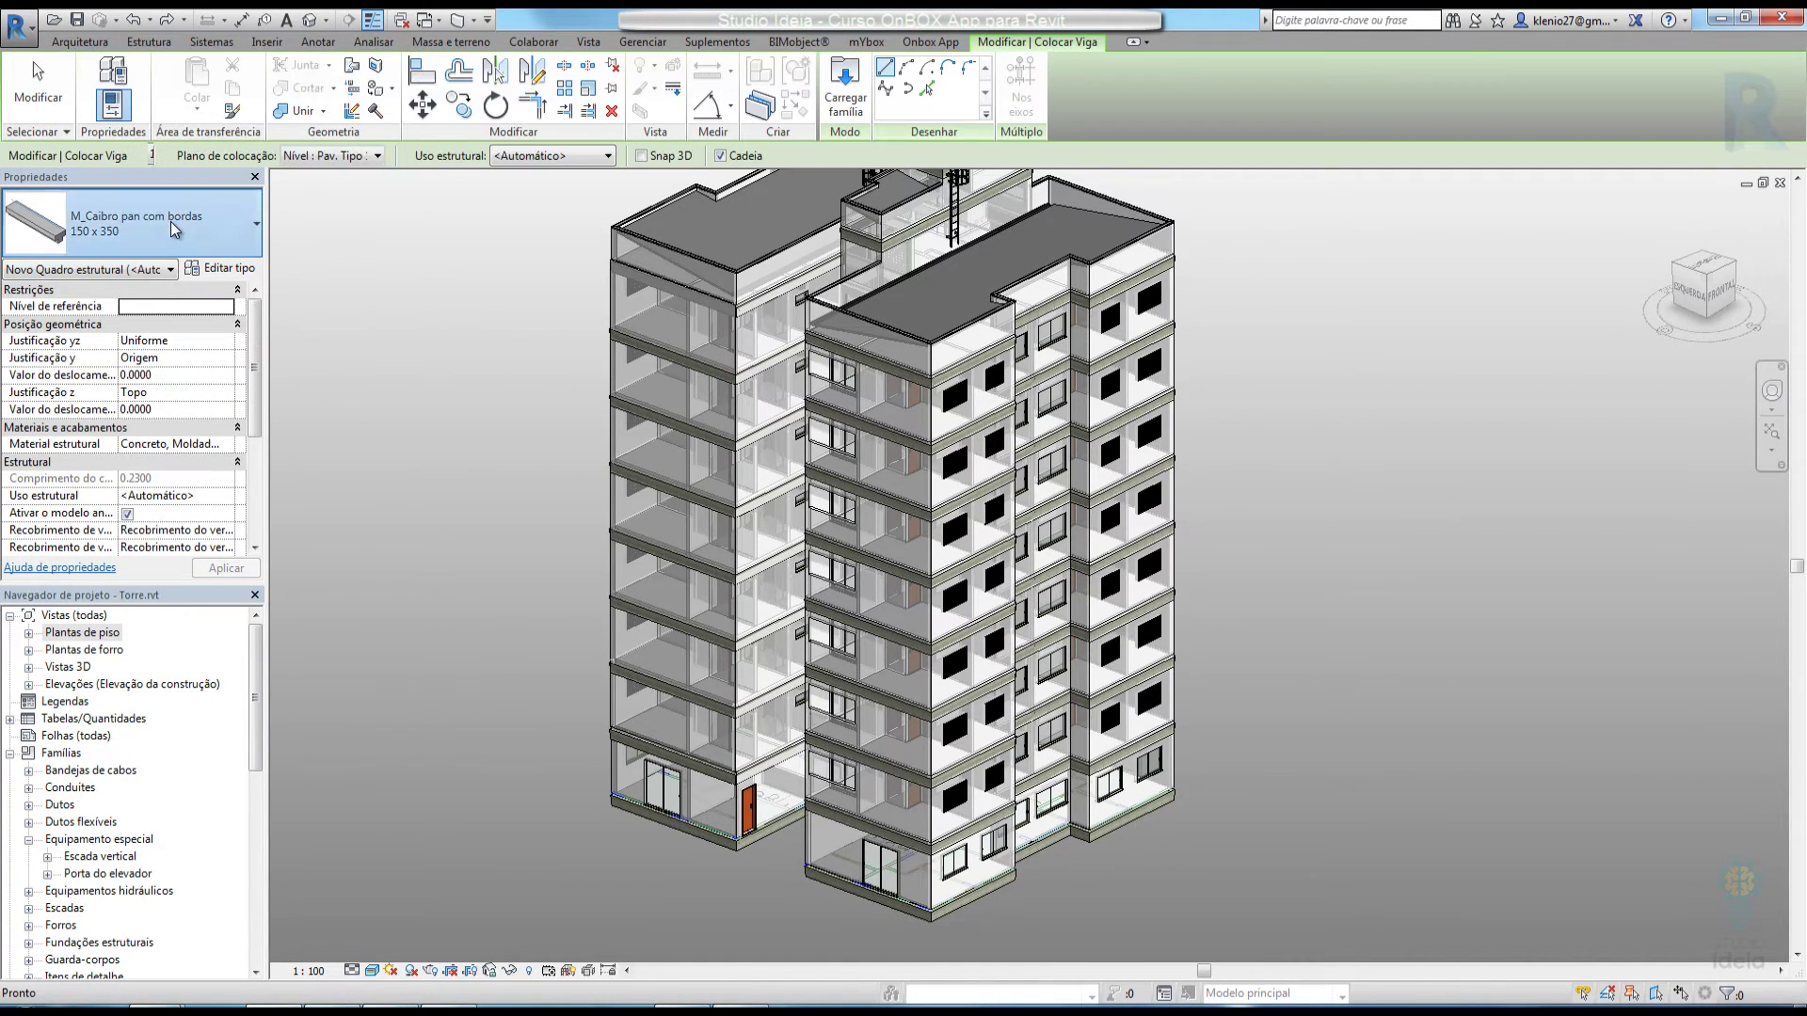
{"action": "left_click", "coordinate": [172, 228]}
{"action": "left_click_drag", "start_coordinate": [262, 384], "coordinate": [259, 329]}
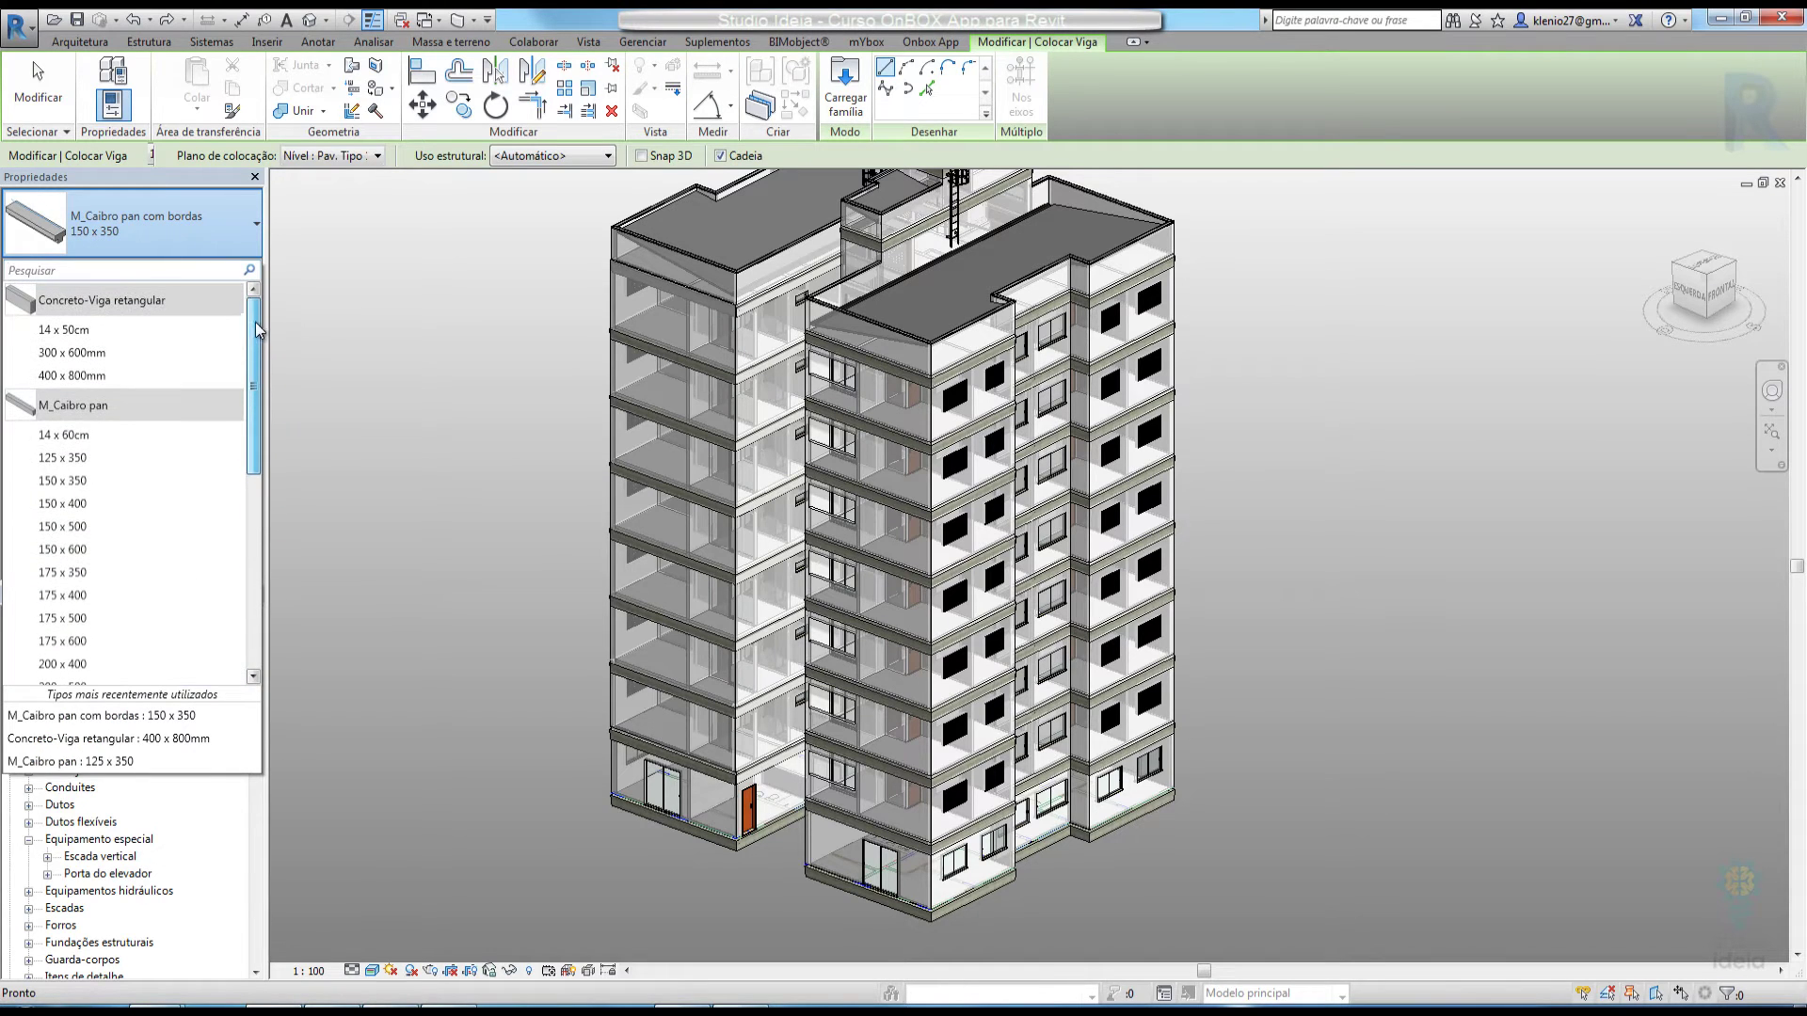
{"action": "mouse_move", "coordinate": [104, 311]}
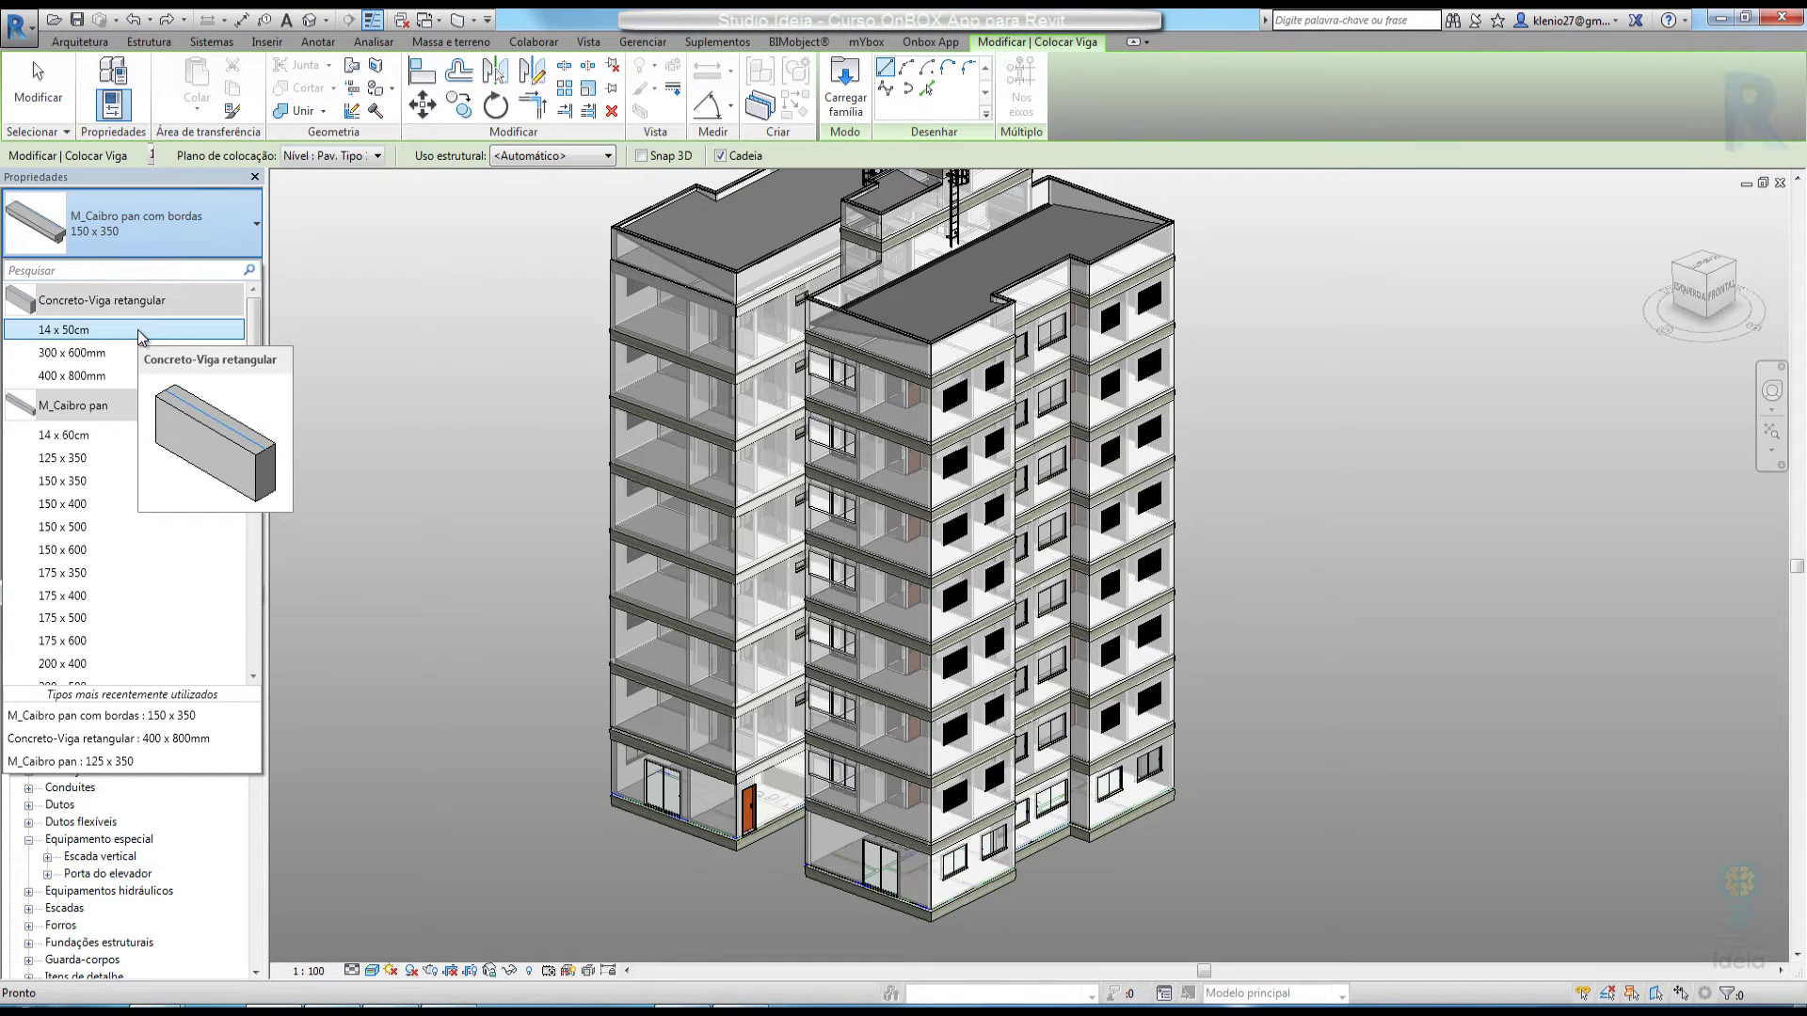
{"action": "left_click", "coordinate": [449, 513]}
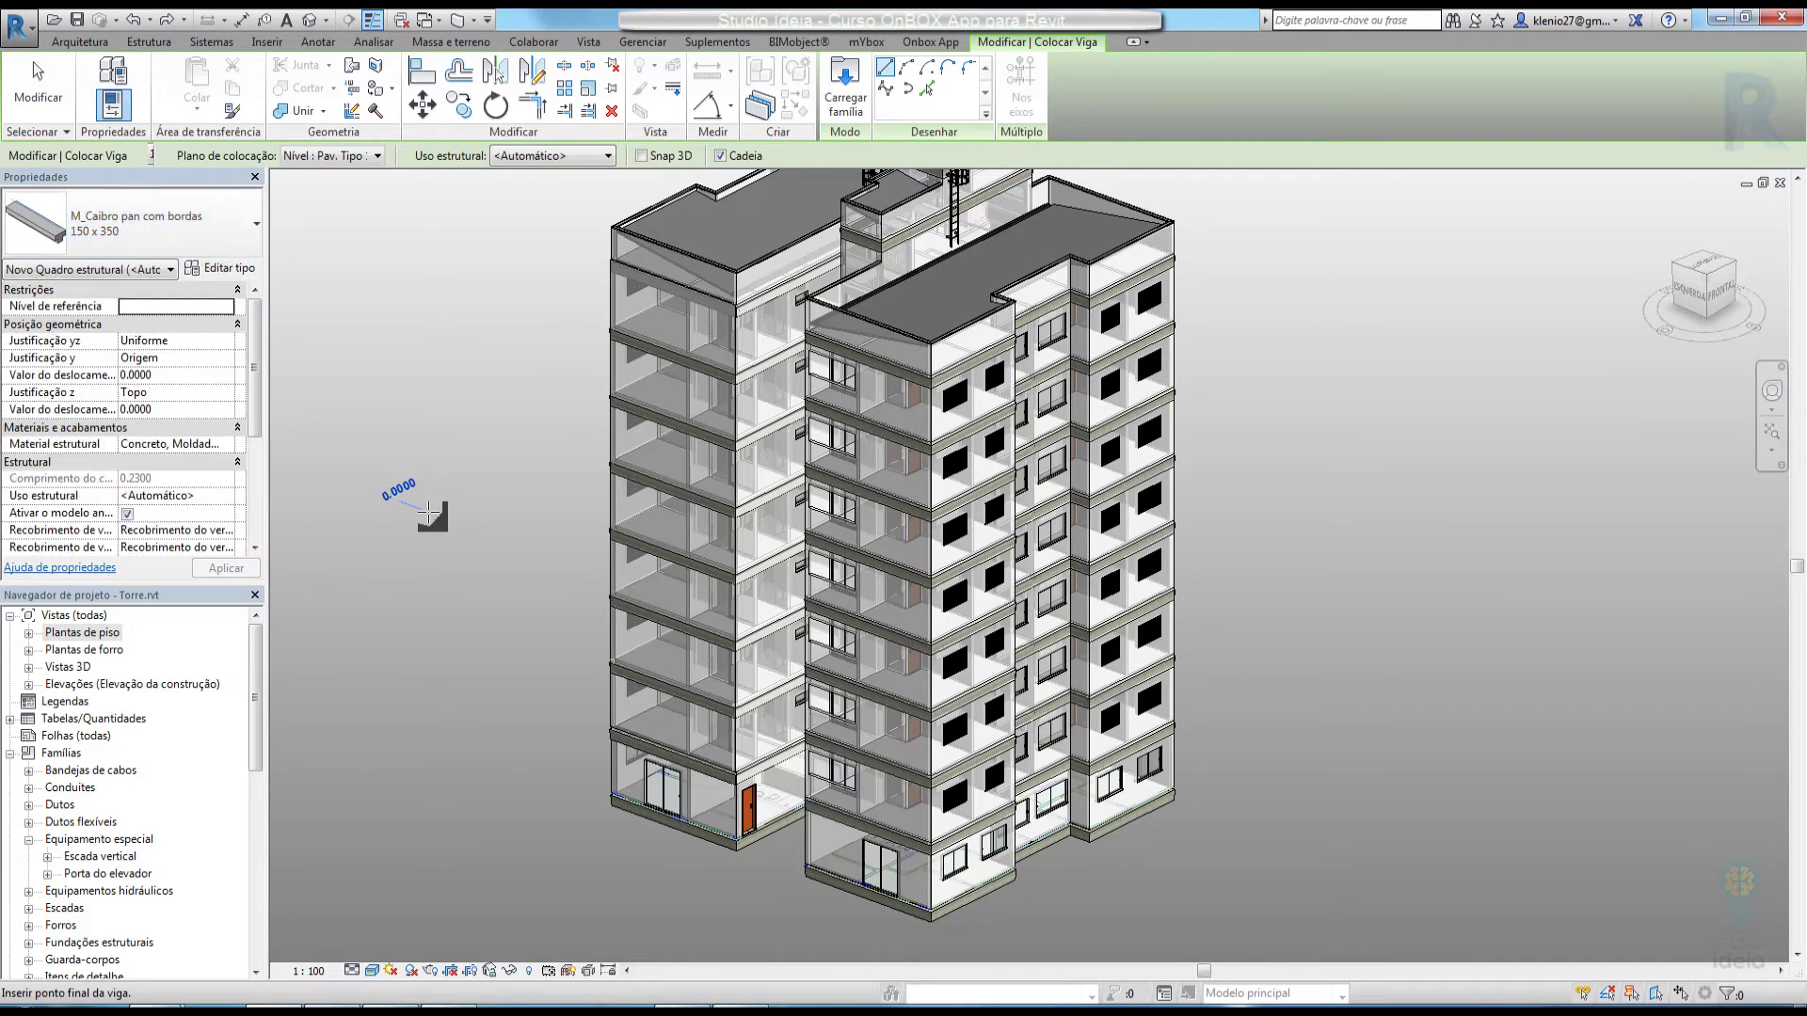
{"action": "left_click", "coordinate": [428, 511]}
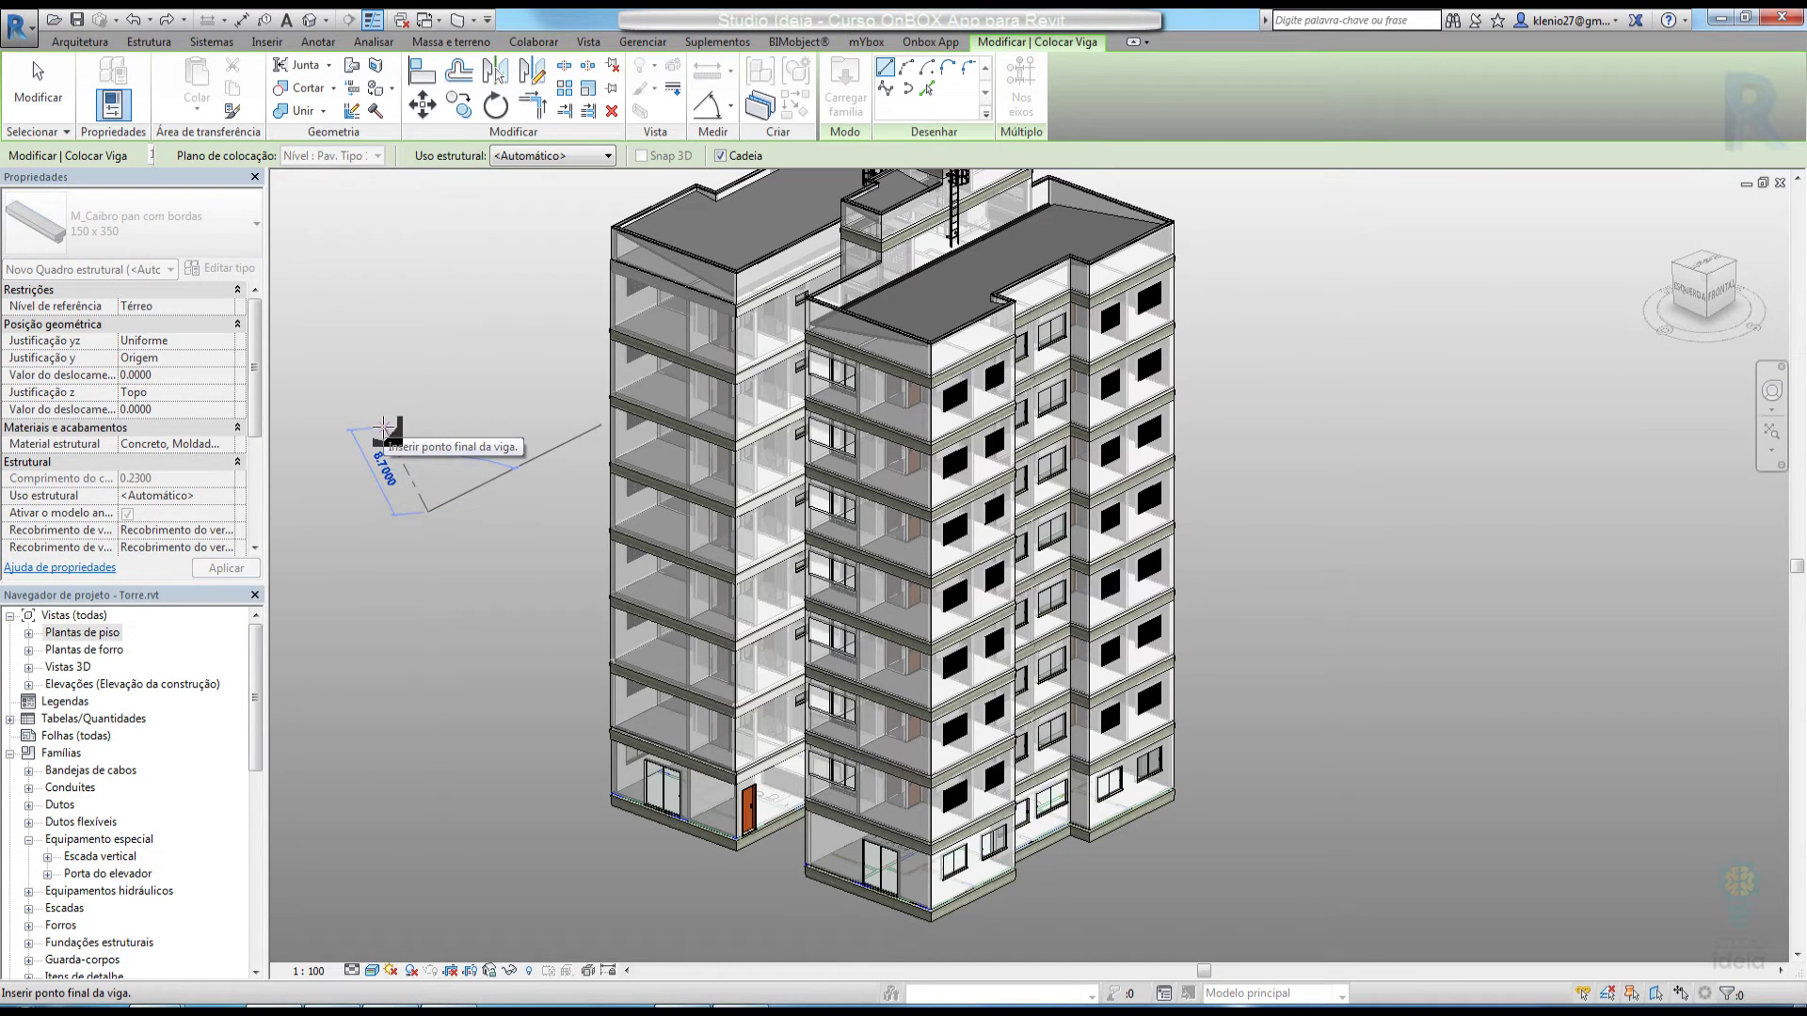
{"action": "key", "text": "Escape"}
{"action": "key", "text": "Escape"}
Choose the Concreto-Viga retangular family for another set of building beams, 14 wide and 60 high
{"action": "left_click", "coordinate": [931, 42]}
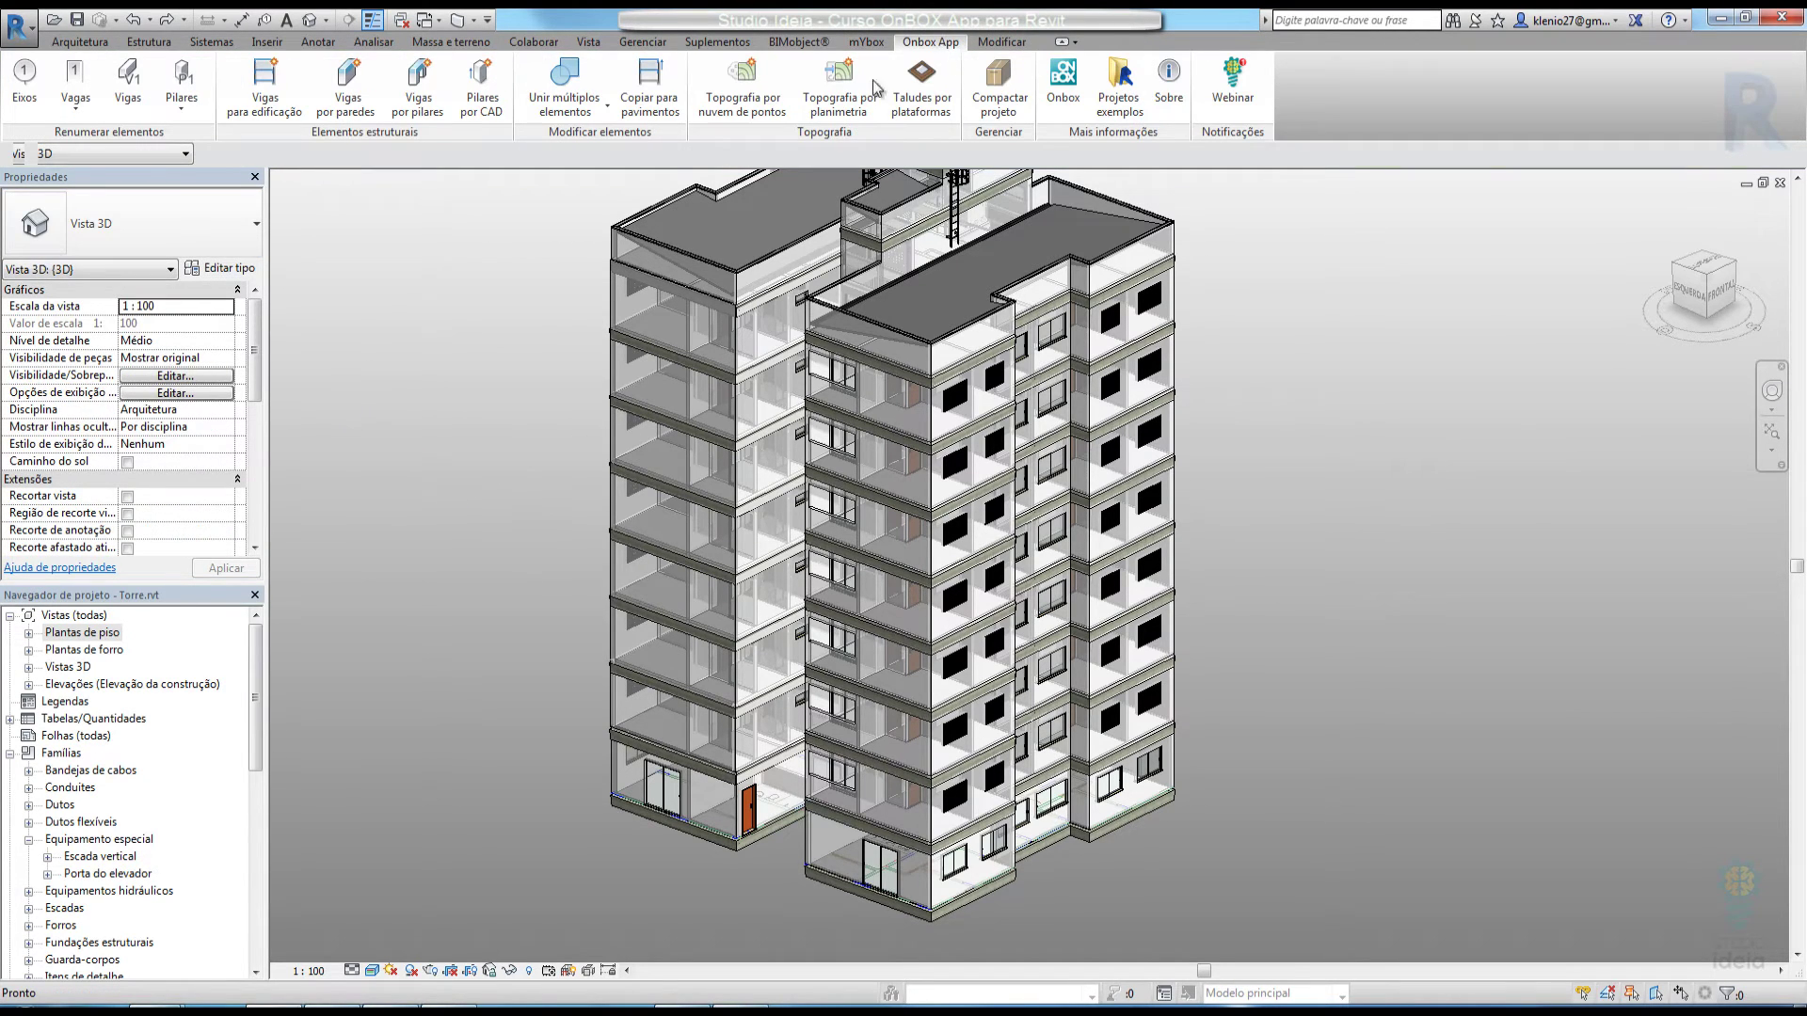
{"action": "left_click", "coordinate": [265, 85]}
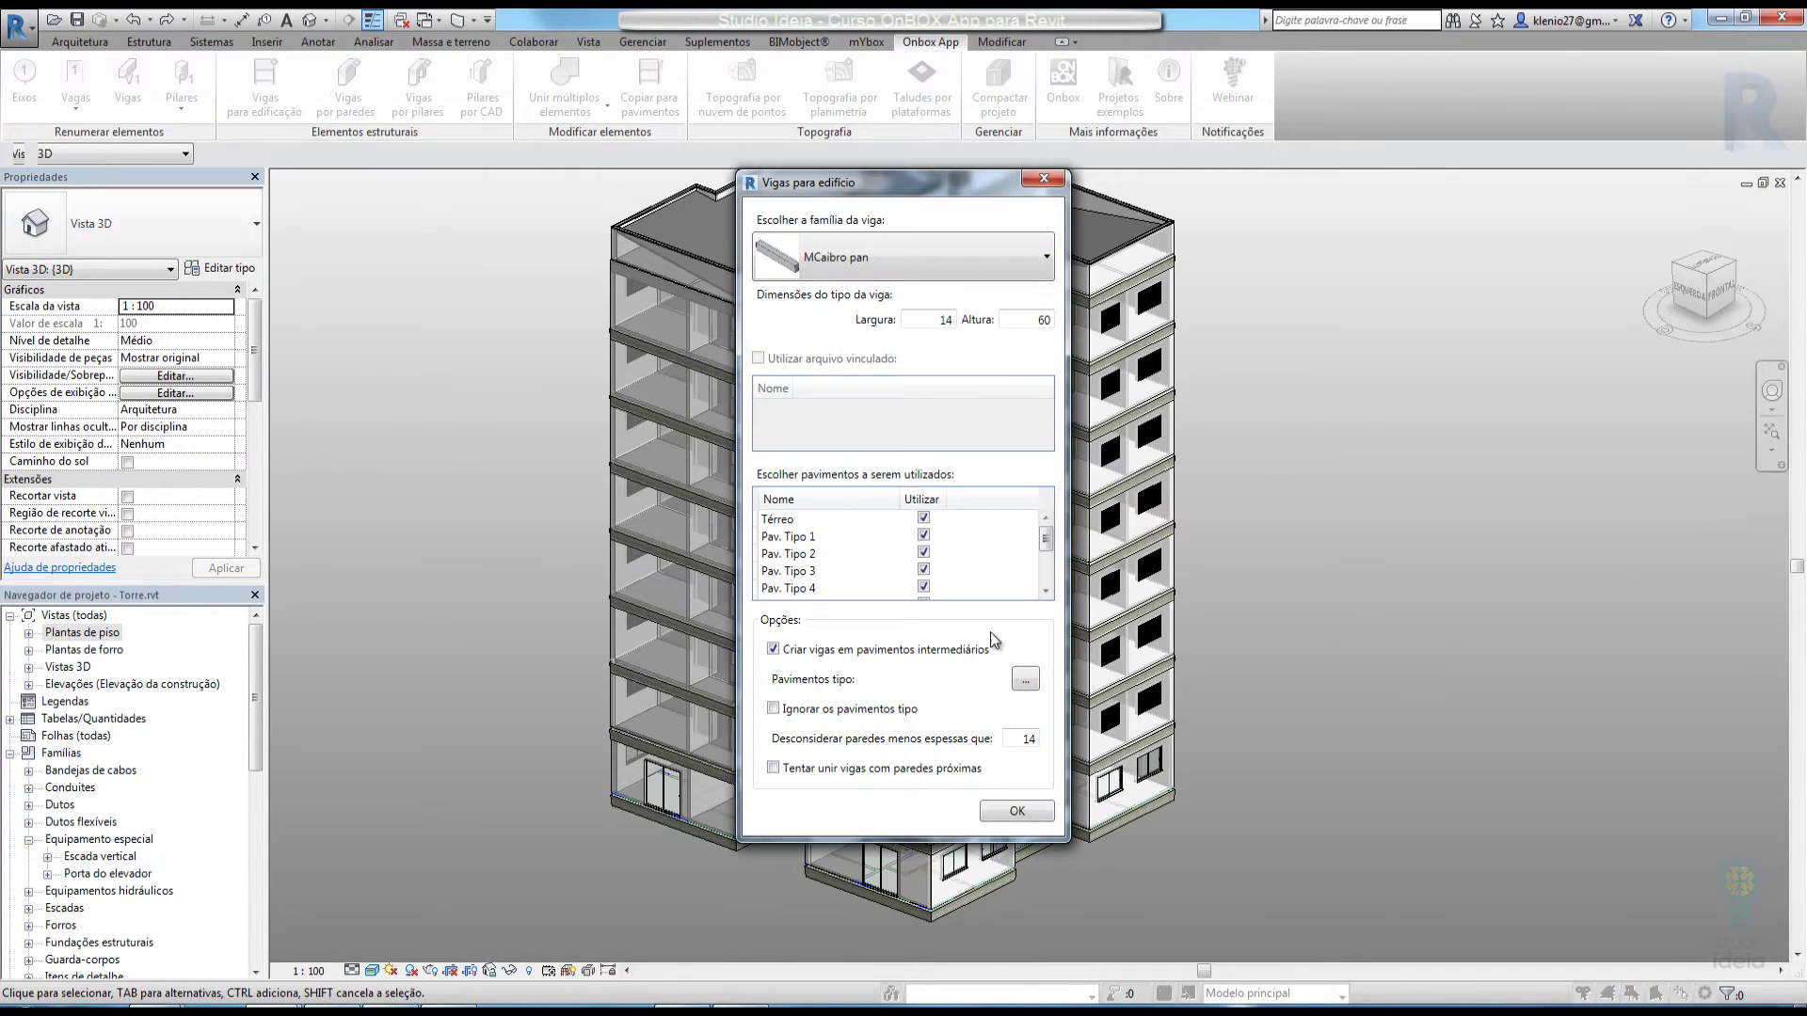
{"action": "left_click_drag", "start_coordinate": [860, 188], "coordinate": [1184, 188]}
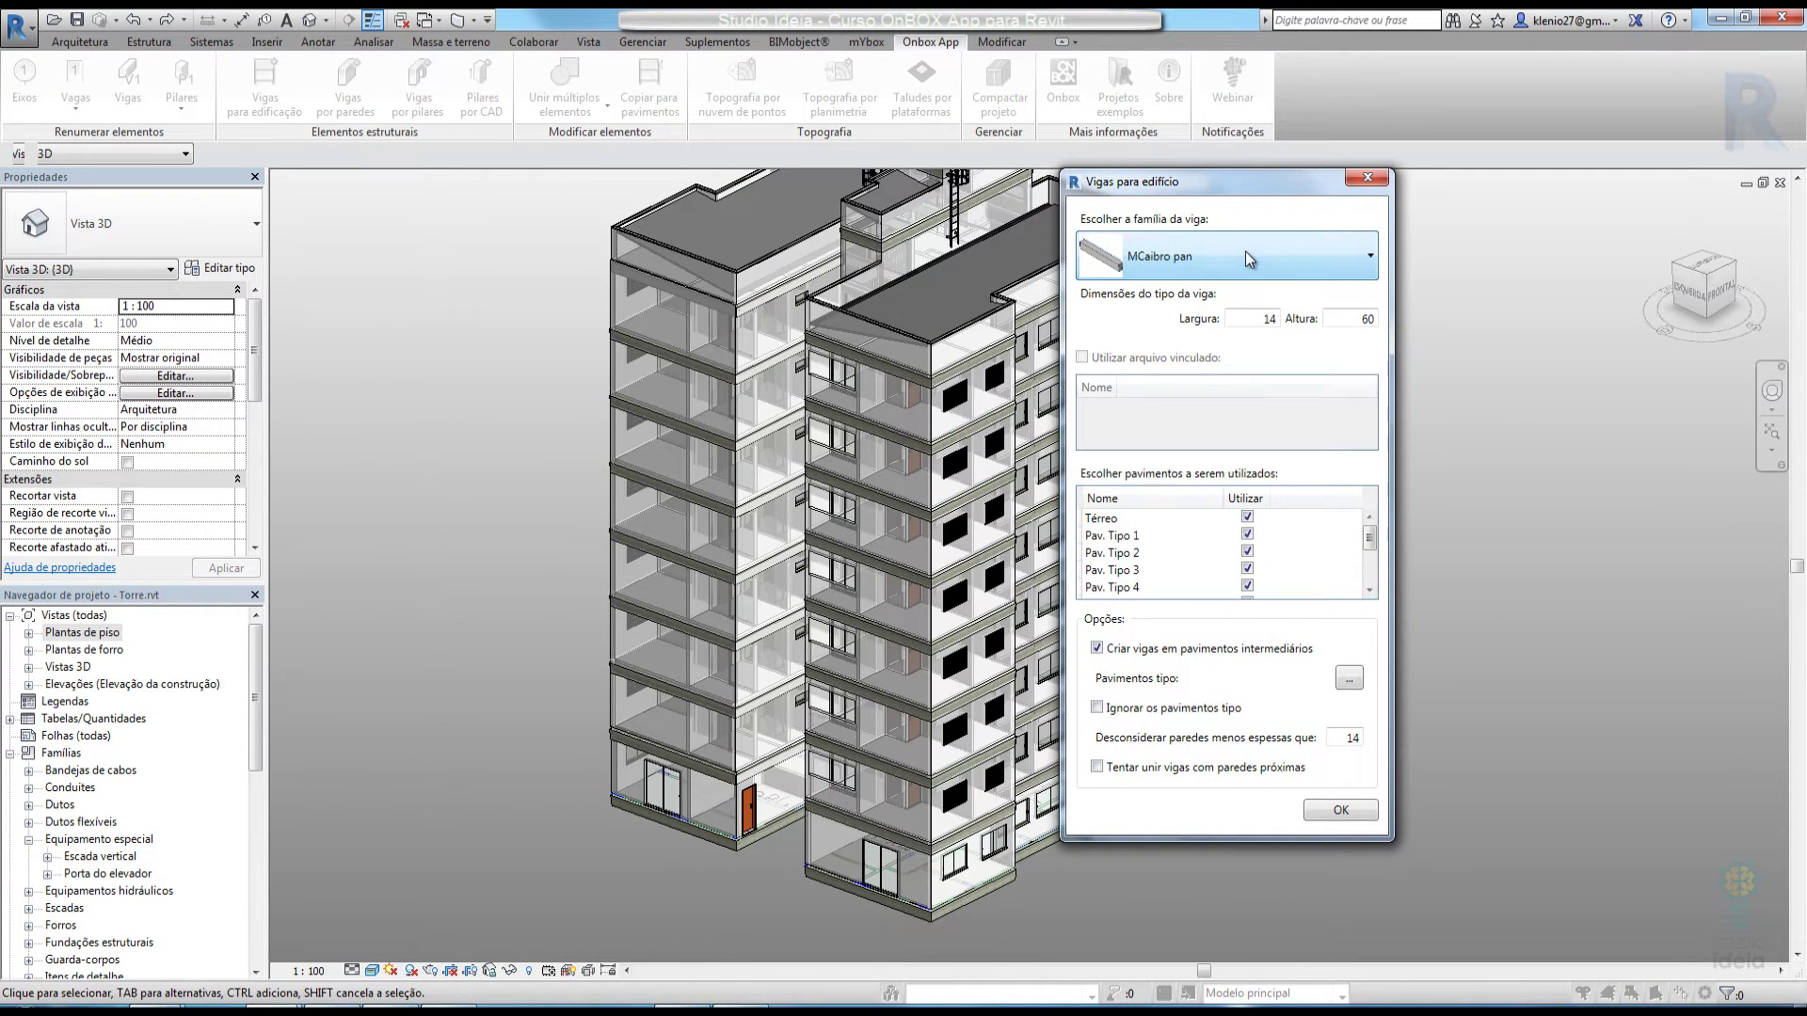
{"action": "left_click", "coordinate": [1246, 251]}
{"action": "left_click", "coordinate": [1224, 375]}
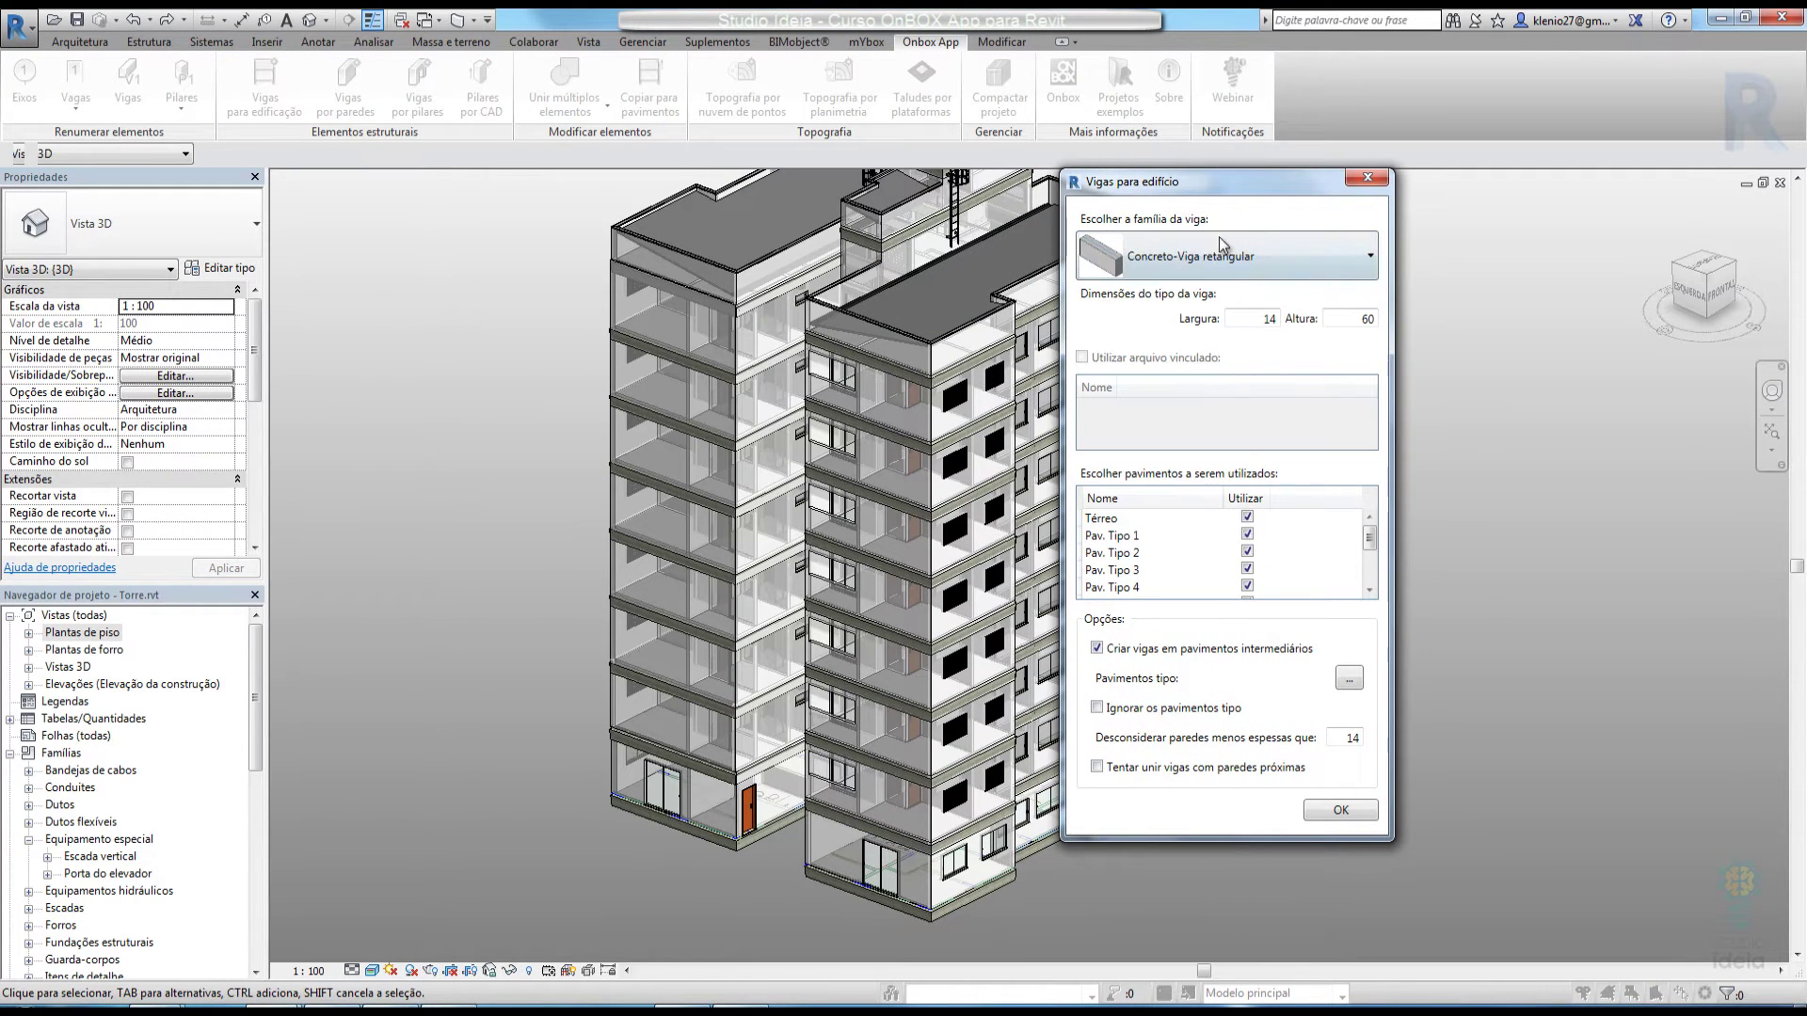
{"action": "left_click_drag", "start_coordinate": [1321, 320], "coordinate": [1440, 320]}
{"action": "double_click", "coordinate": [1382, 321]}
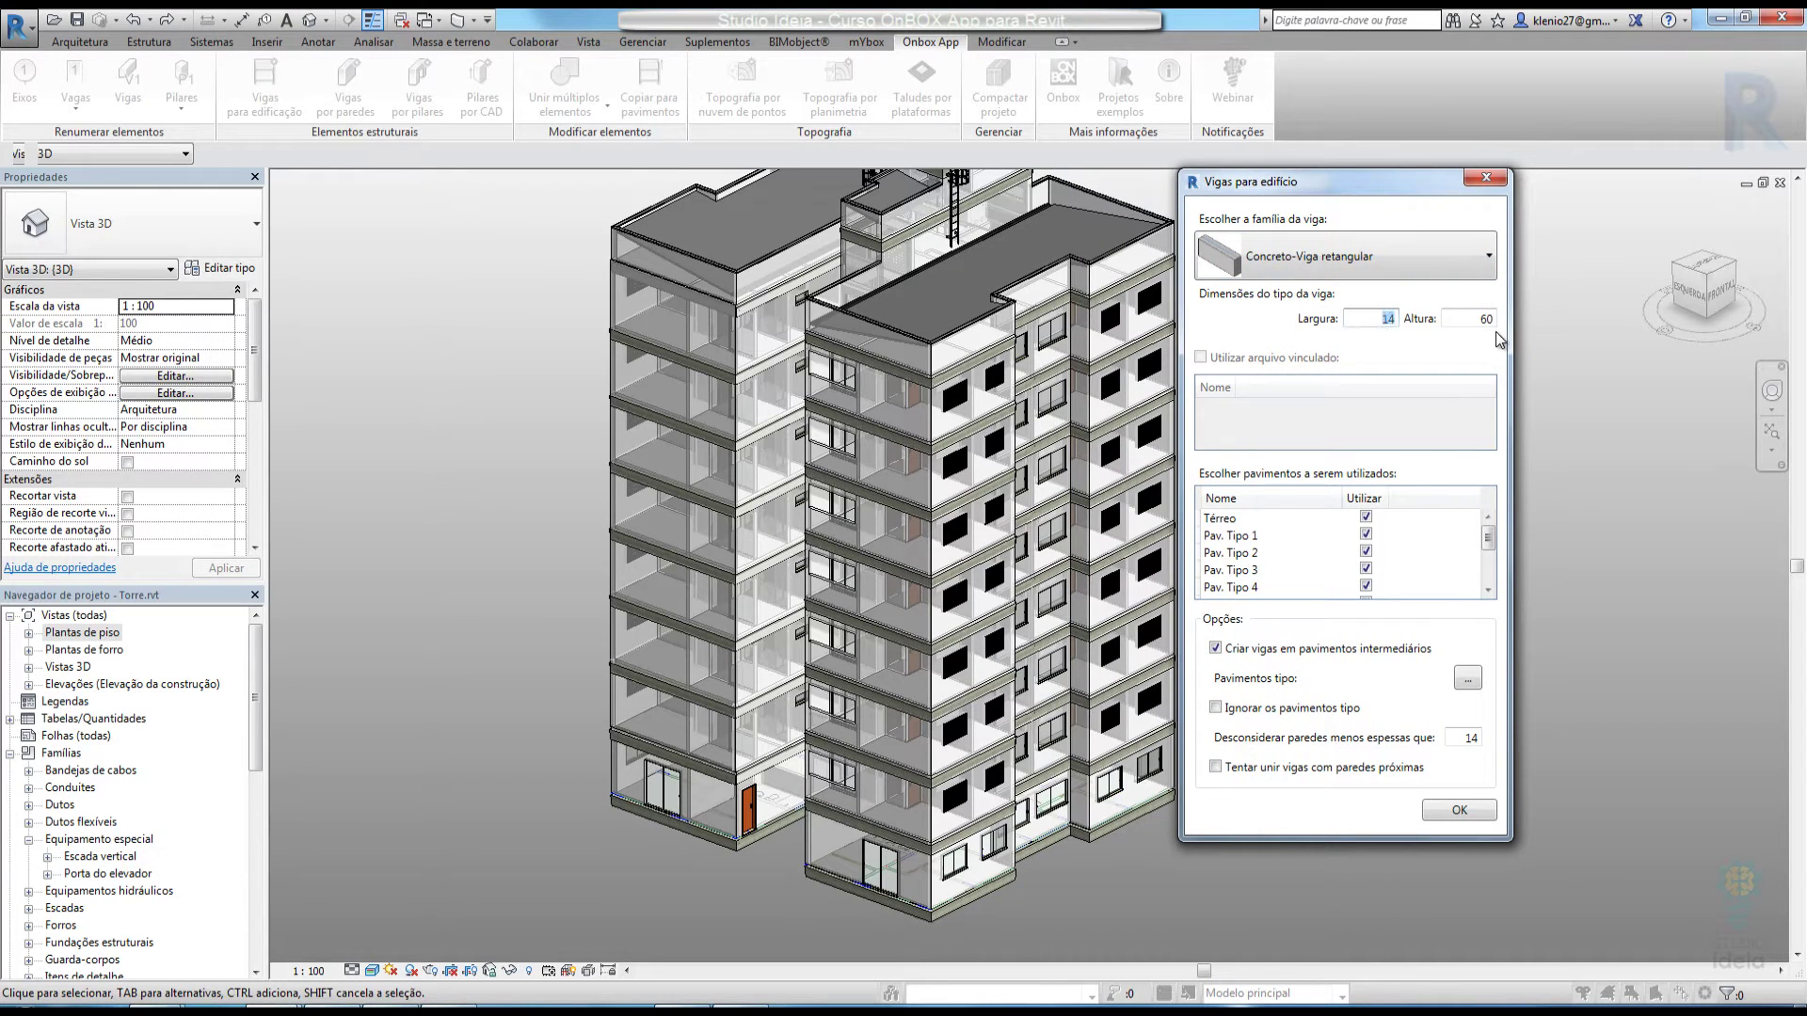
{"action": "double_click", "coordinate": [1488, 321]}
Manually mark Pav. Tipo 1, Pav. Tipo 2 and Pav. Tipo 3 as the typical floors for the beam generation
{"action": "left_click", "coordinate": [1466, 679]}
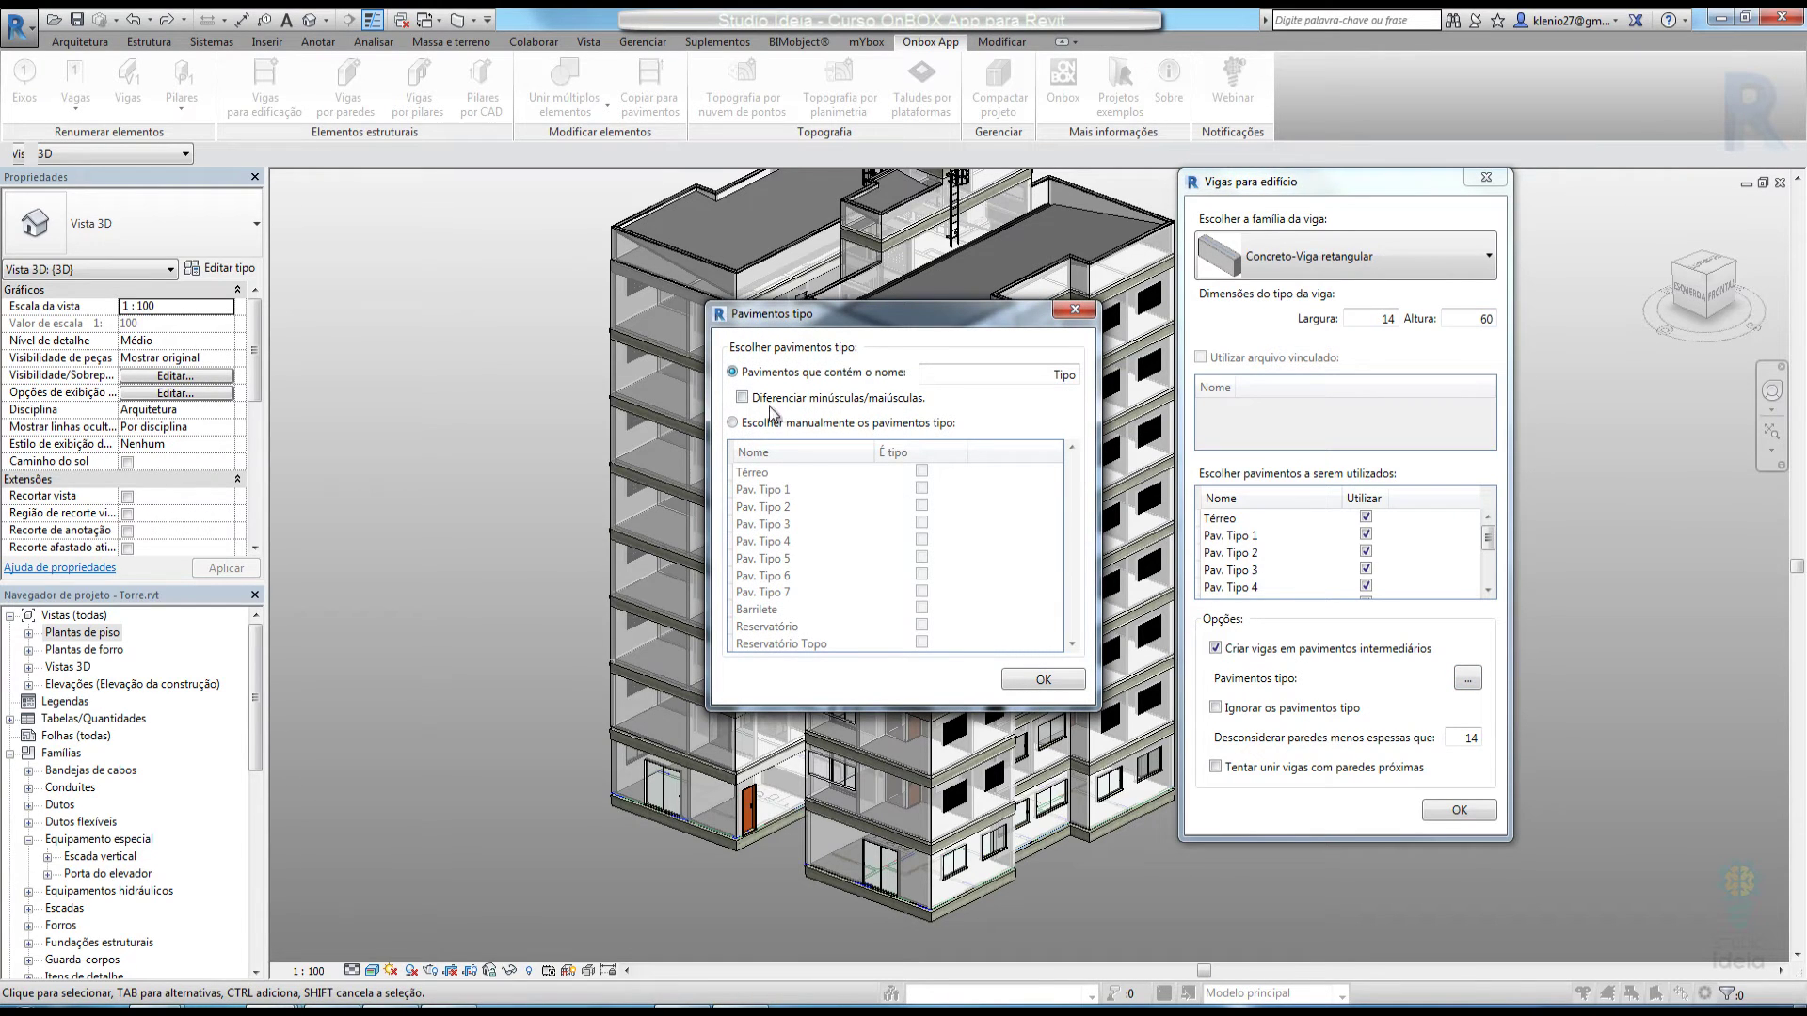
{"action": "left_click", "coordinate": [742, 424]}
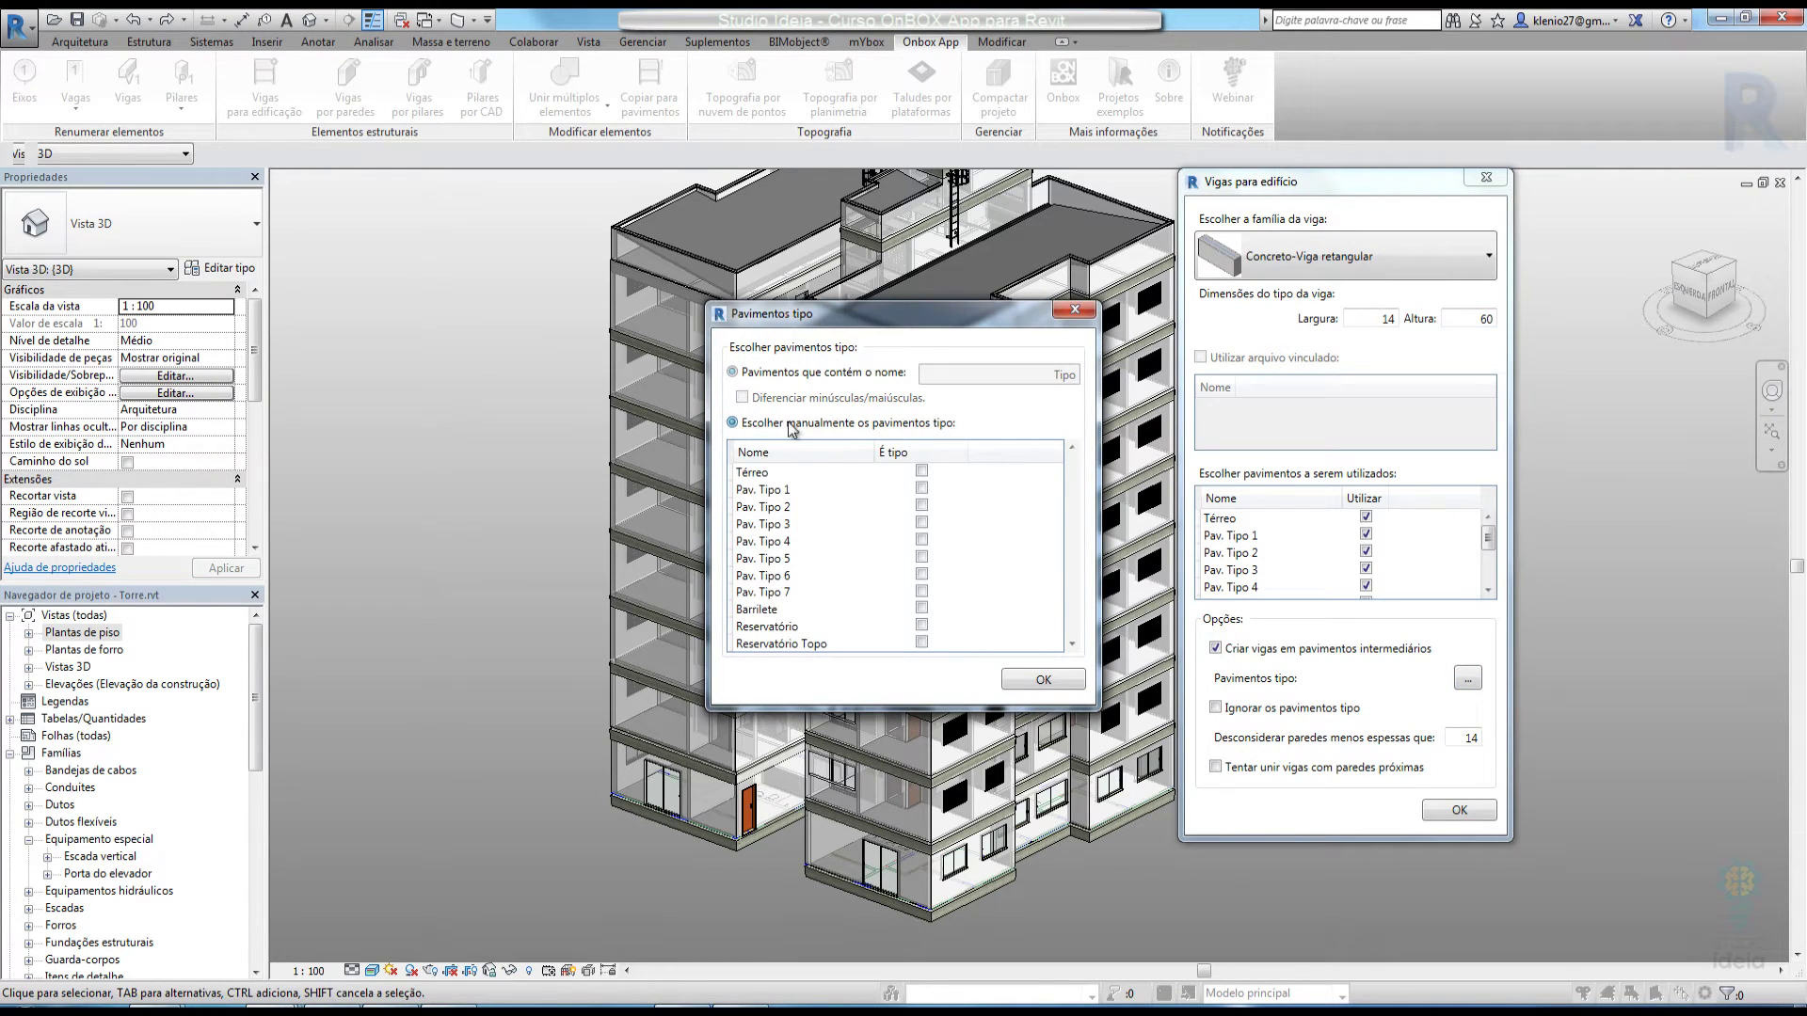
{"action": "left_click", "coordinate": [924, 491]}
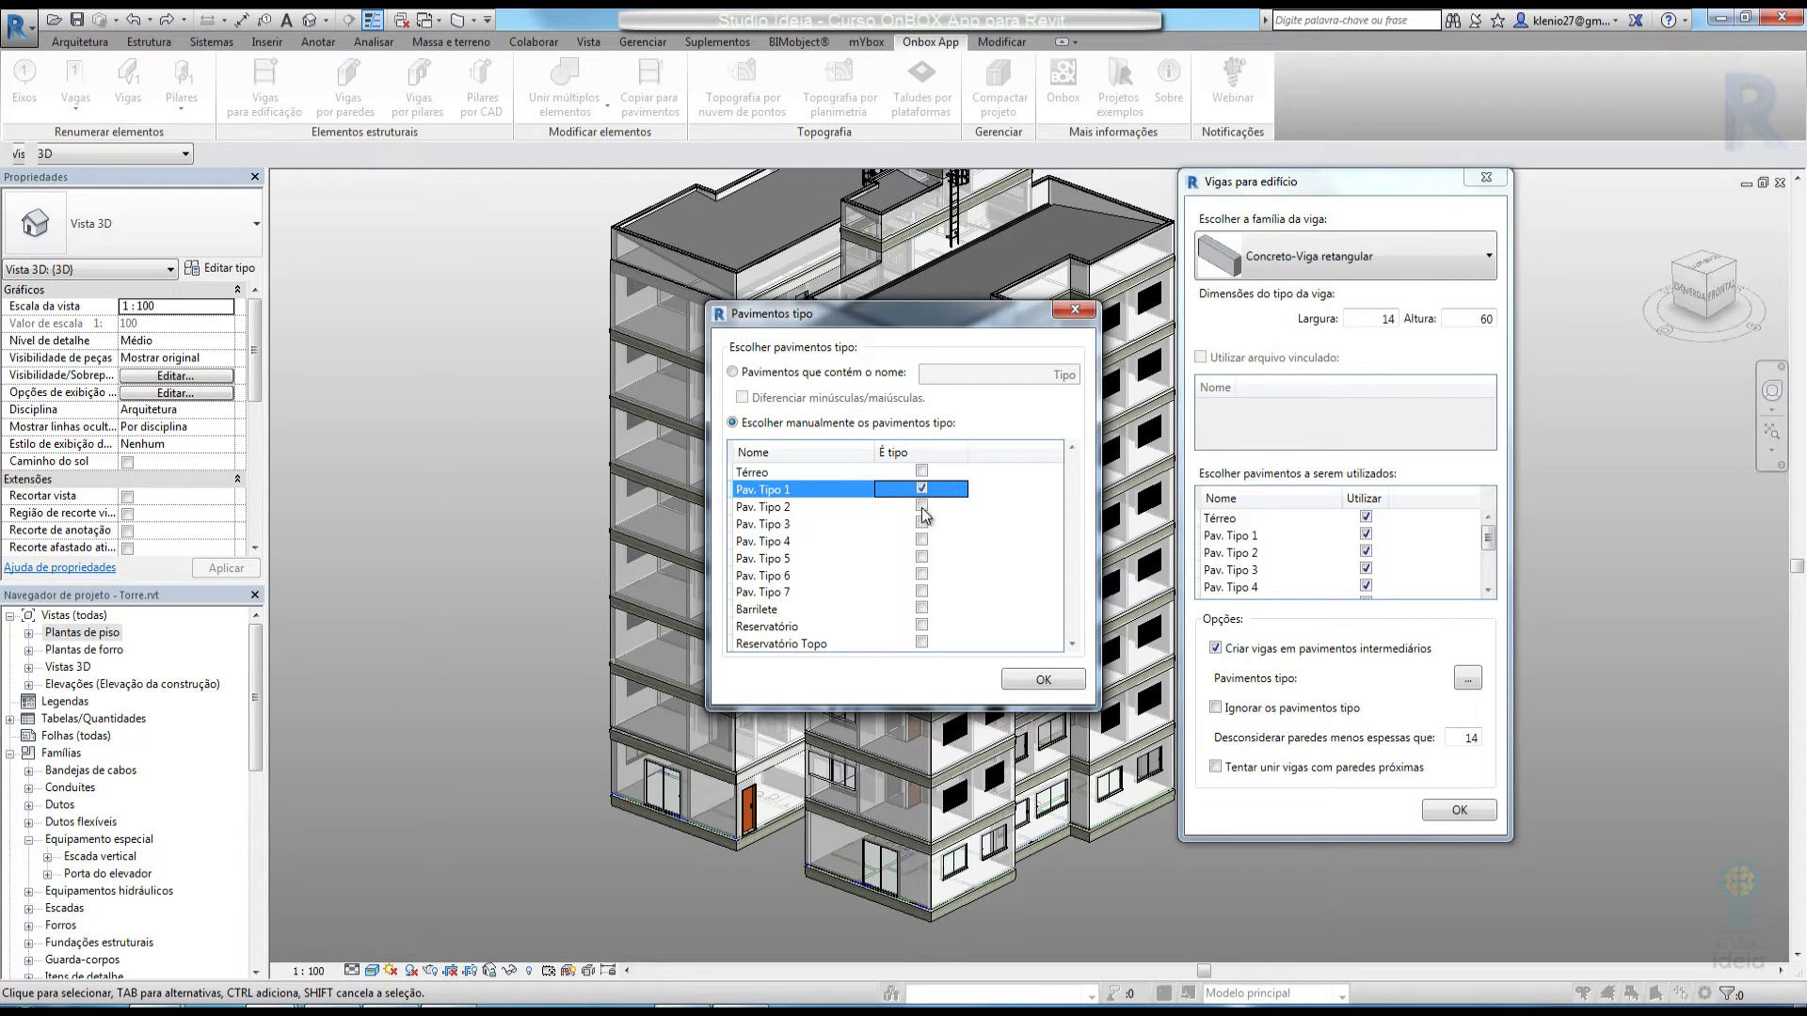
{"action": "left_click", "coordinate": [923, 507]}
{"action": "left_click", "coordinate": [922, 507]}
{"action": "left_click", "coordinate": [925, 524]}
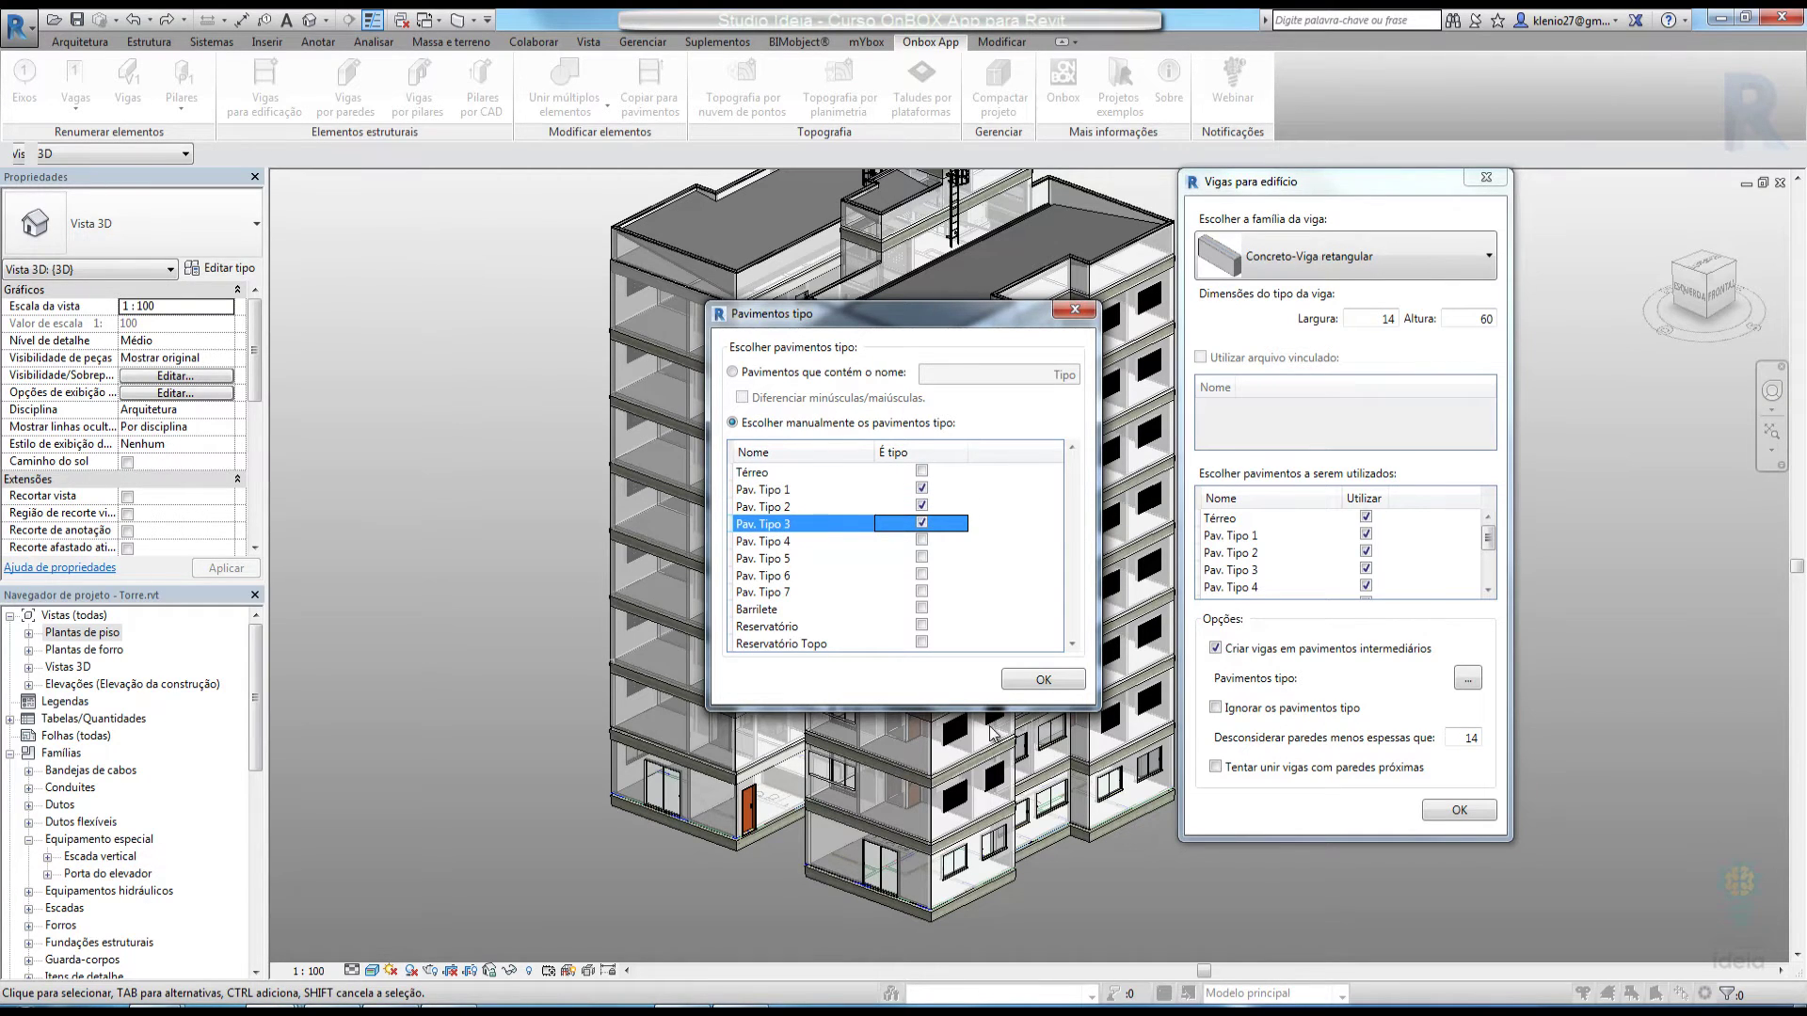
{"action": "left_click", "coordinate": [1037, 682]}
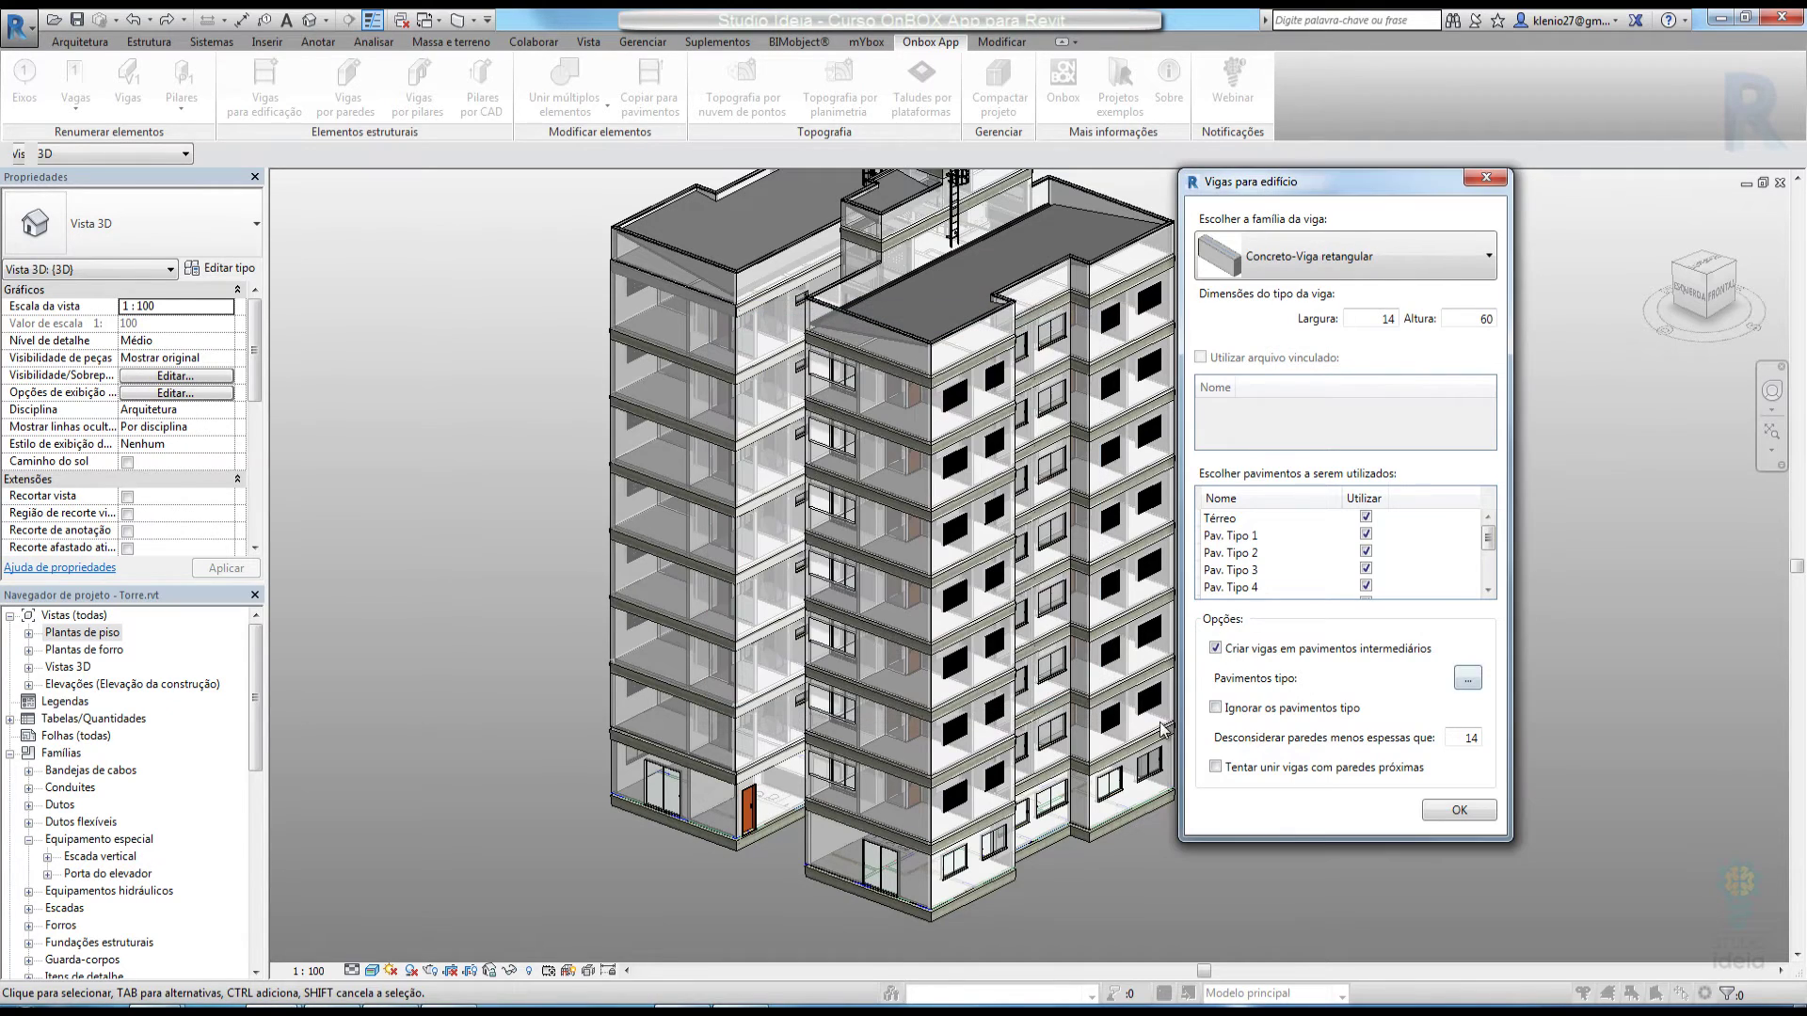
Generate the building beams with typical floors ignored and the attempt to join beams with nearby walls enabled
{"action": "left_click", "coordinate": [1216, 709]}
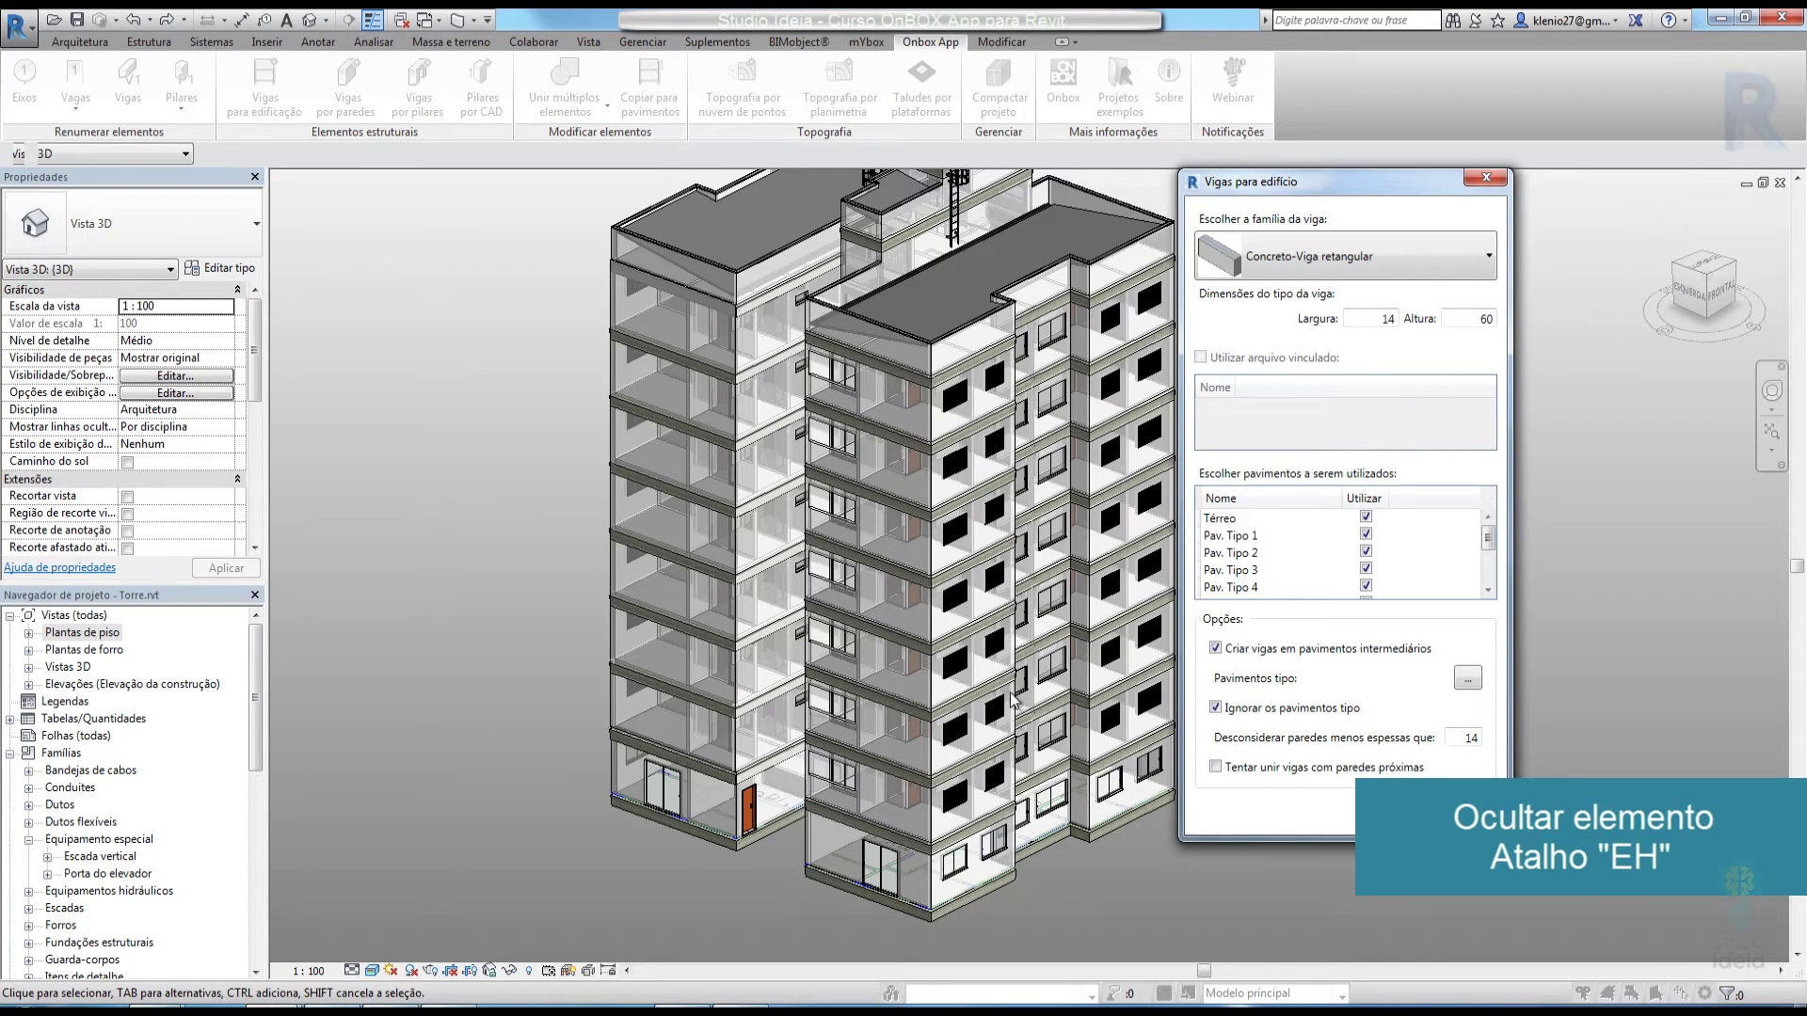
{"action": "double_click", "coordinate": [1461, 737]}
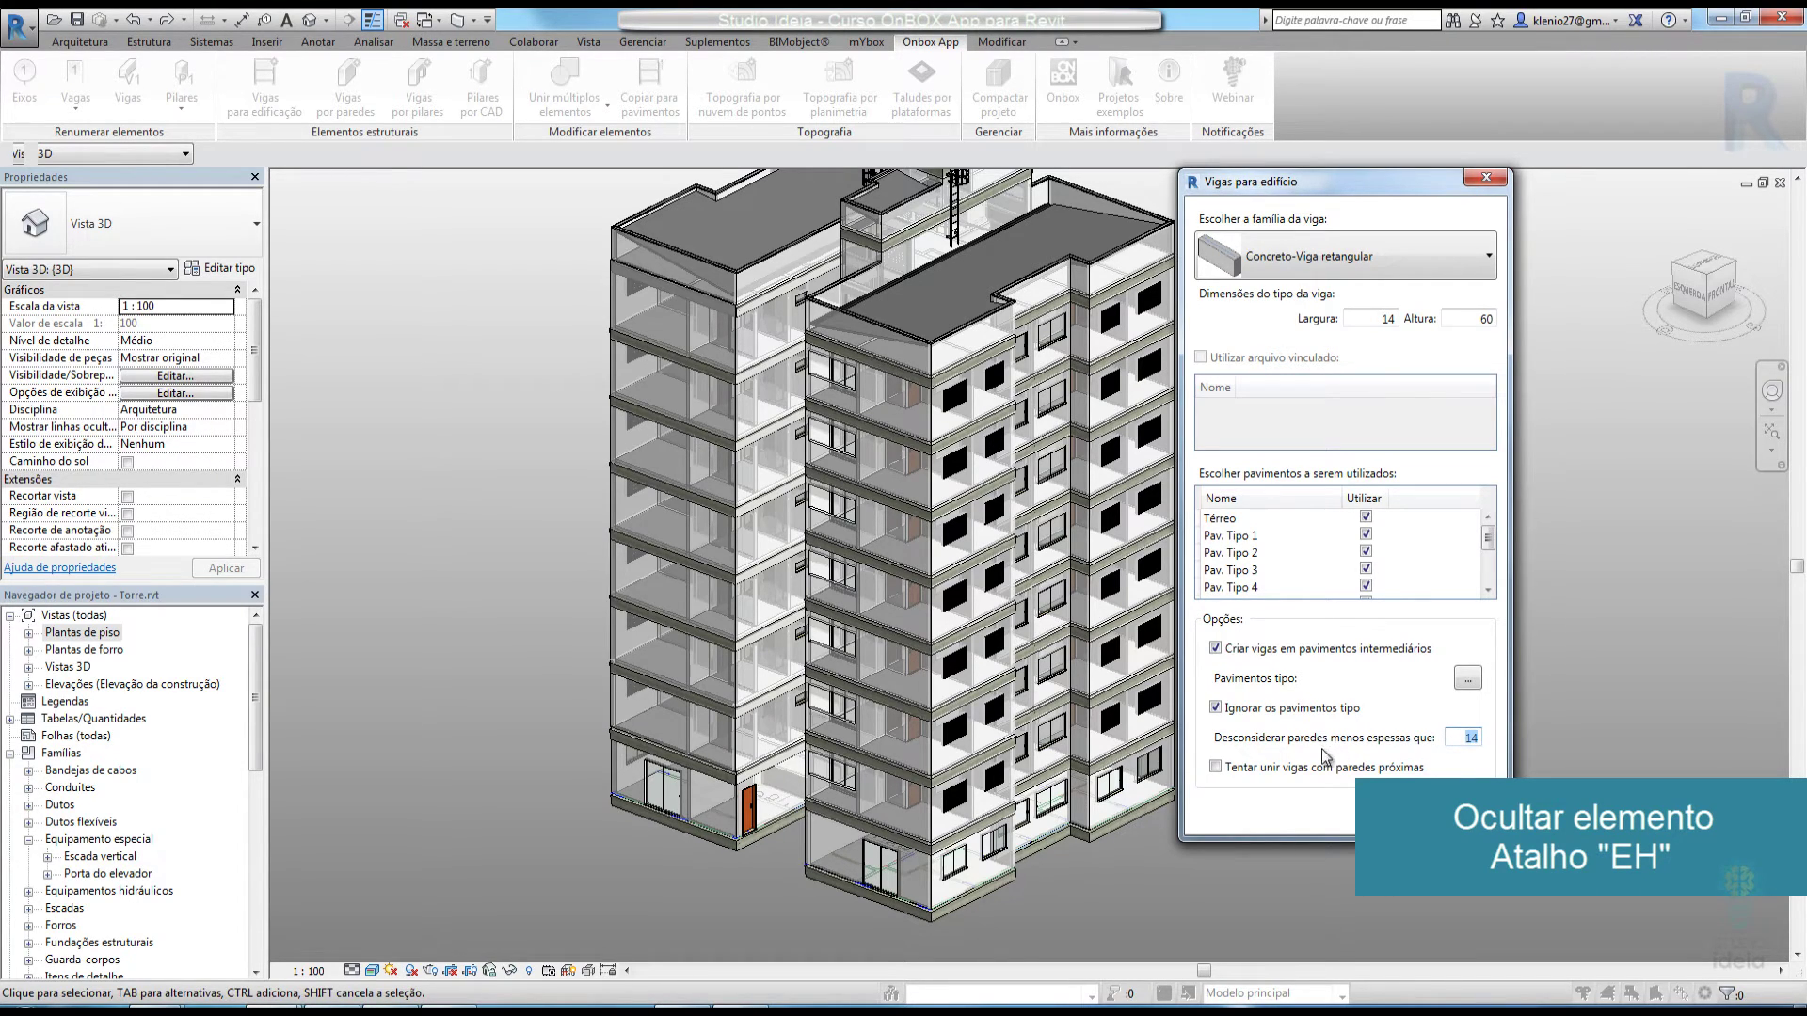
{"action": "left_click", "coordinate": [1462, 739]}
{"action": "left_click_drag", "start_coordinate": [1462, 739], "coordinate": [1481, 747]}
{"action": "left_click", "coordinate": [1216, 767]}
{"action": "left_click", "coordinate": [1458, 811]}
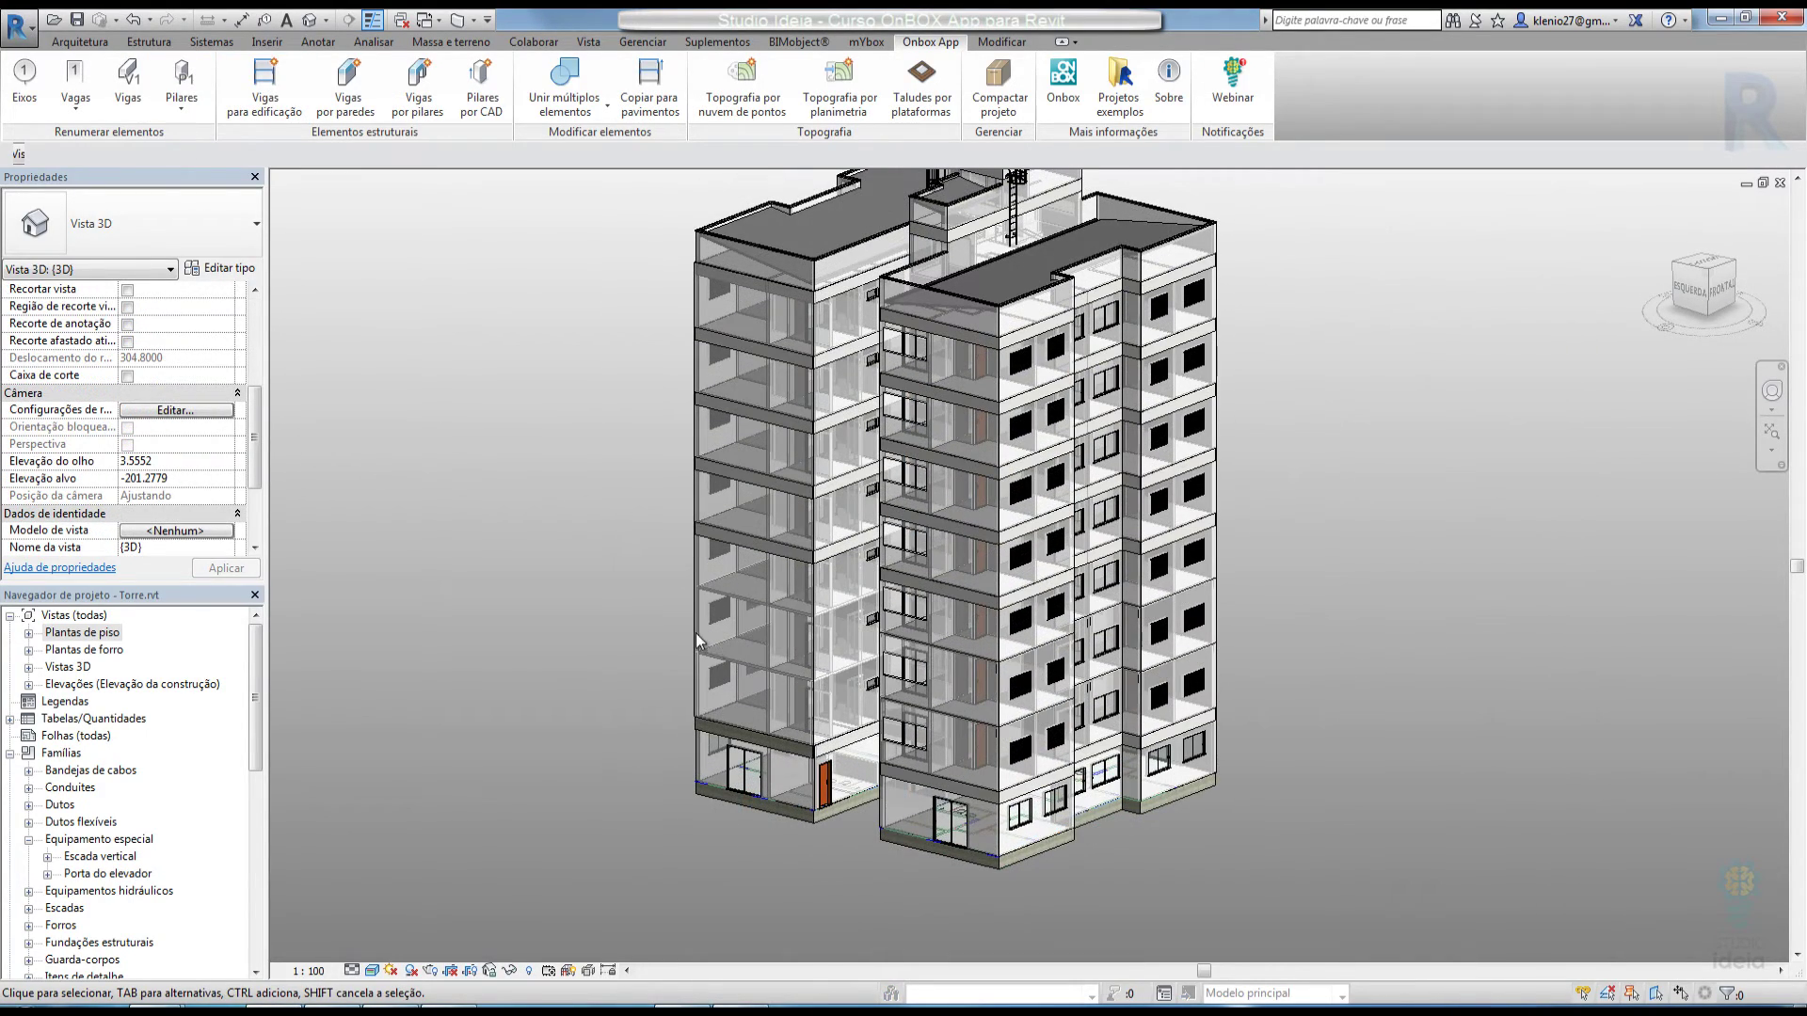
{"action": "scroll", "coordinate": [701, 631], "scroll_direction": "down", "scroll_amount": 1}
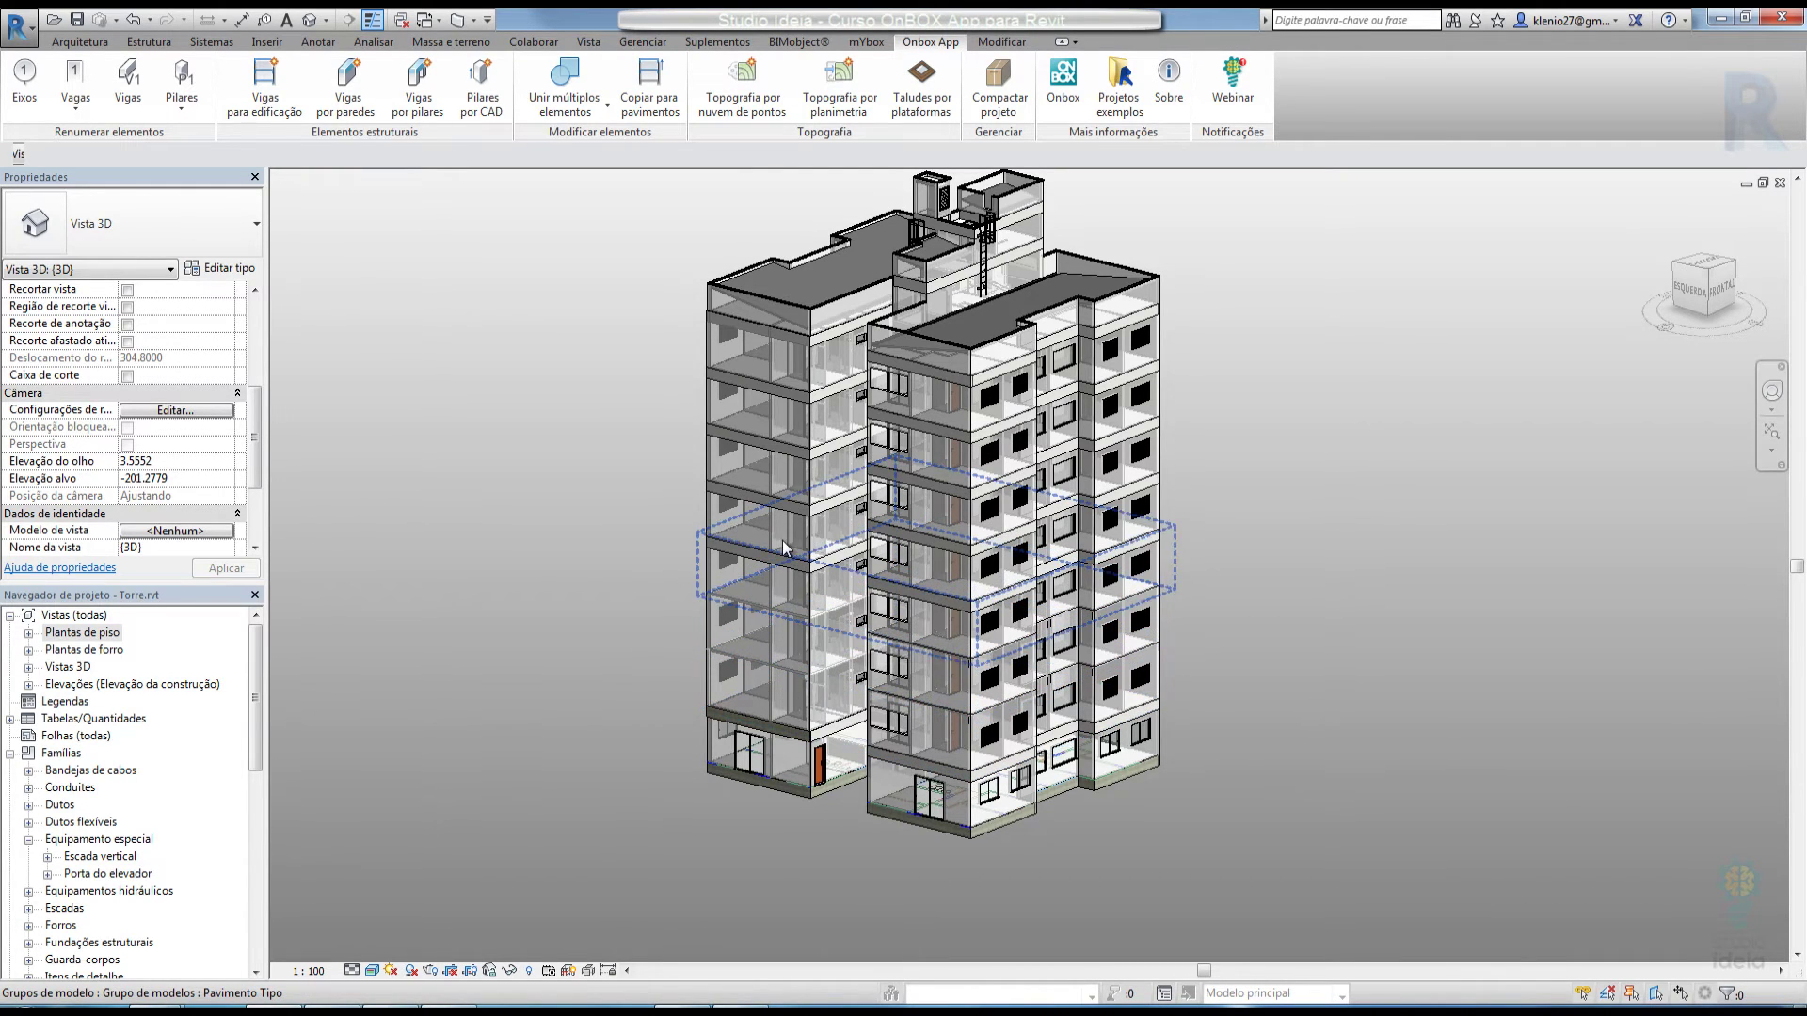
Generate building beams with the MCaibro pan family, 14 wide and 60 high, with beams on intermediate floors enabled
{"action": "left_click", "coordinate": [244, 99]}
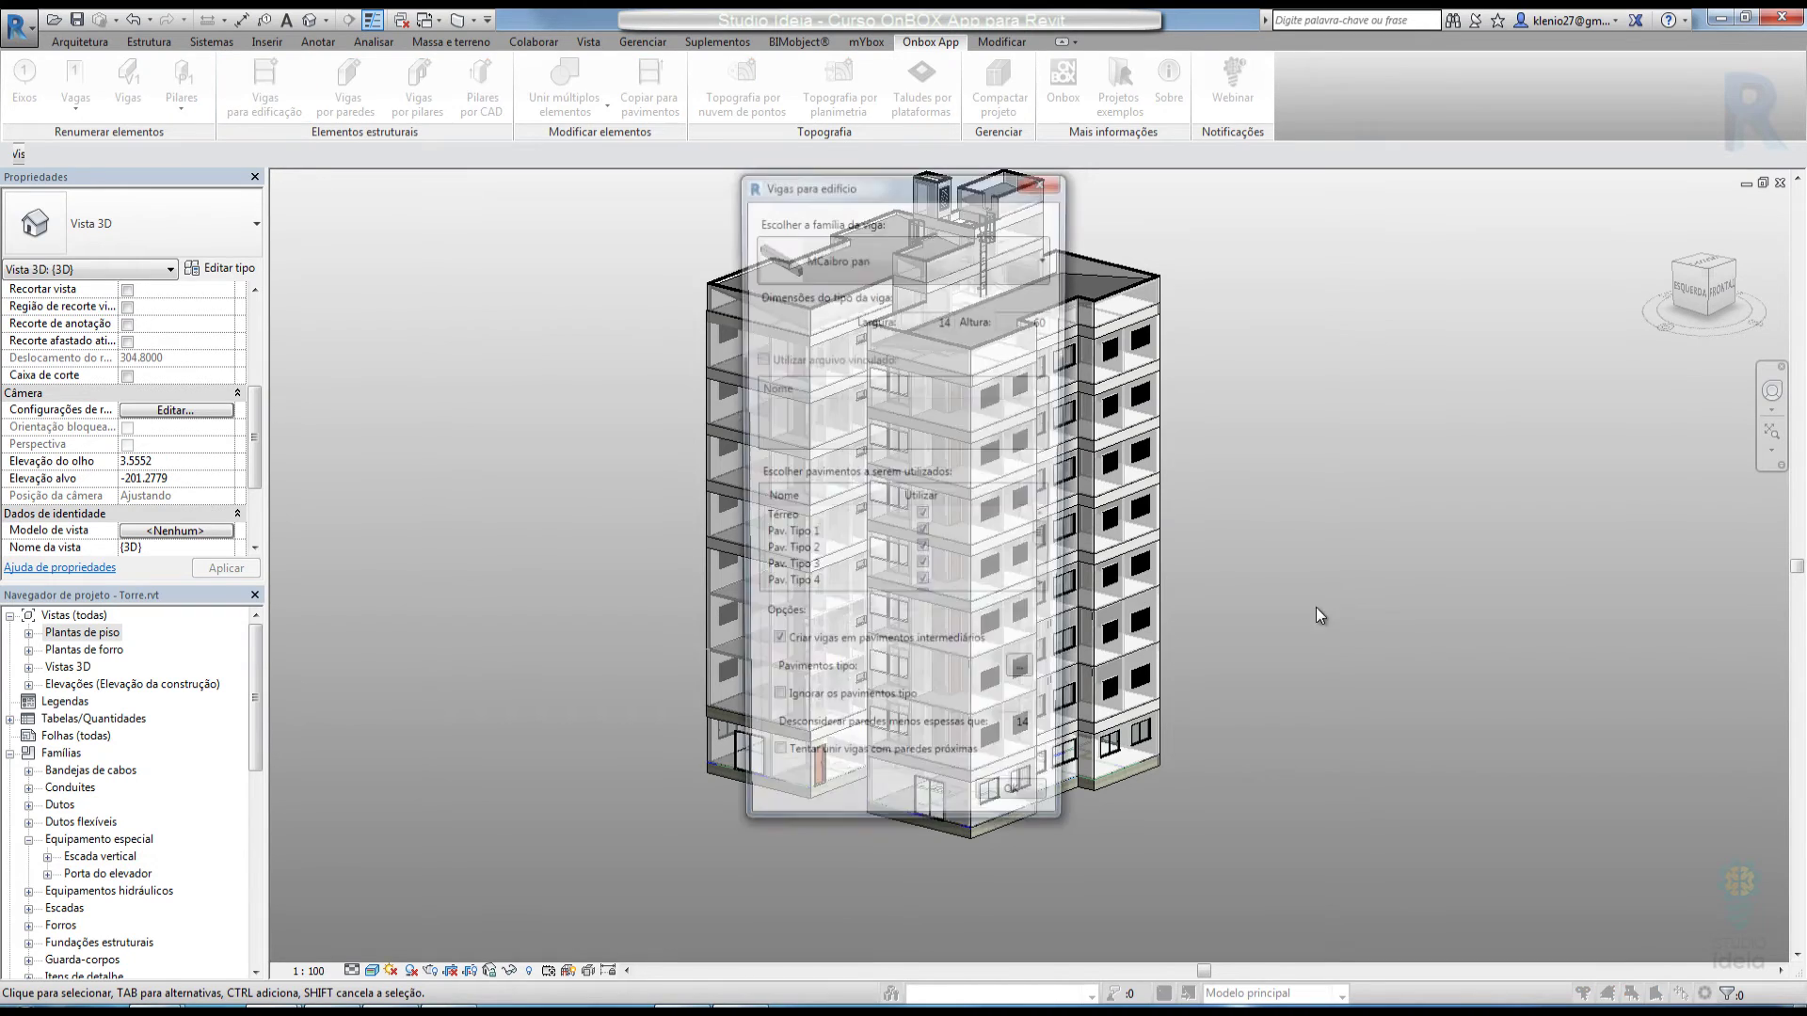
{"action": "left_click_drag", "start_coordinate": [871, 193], "coordinate": [1497, 285]}
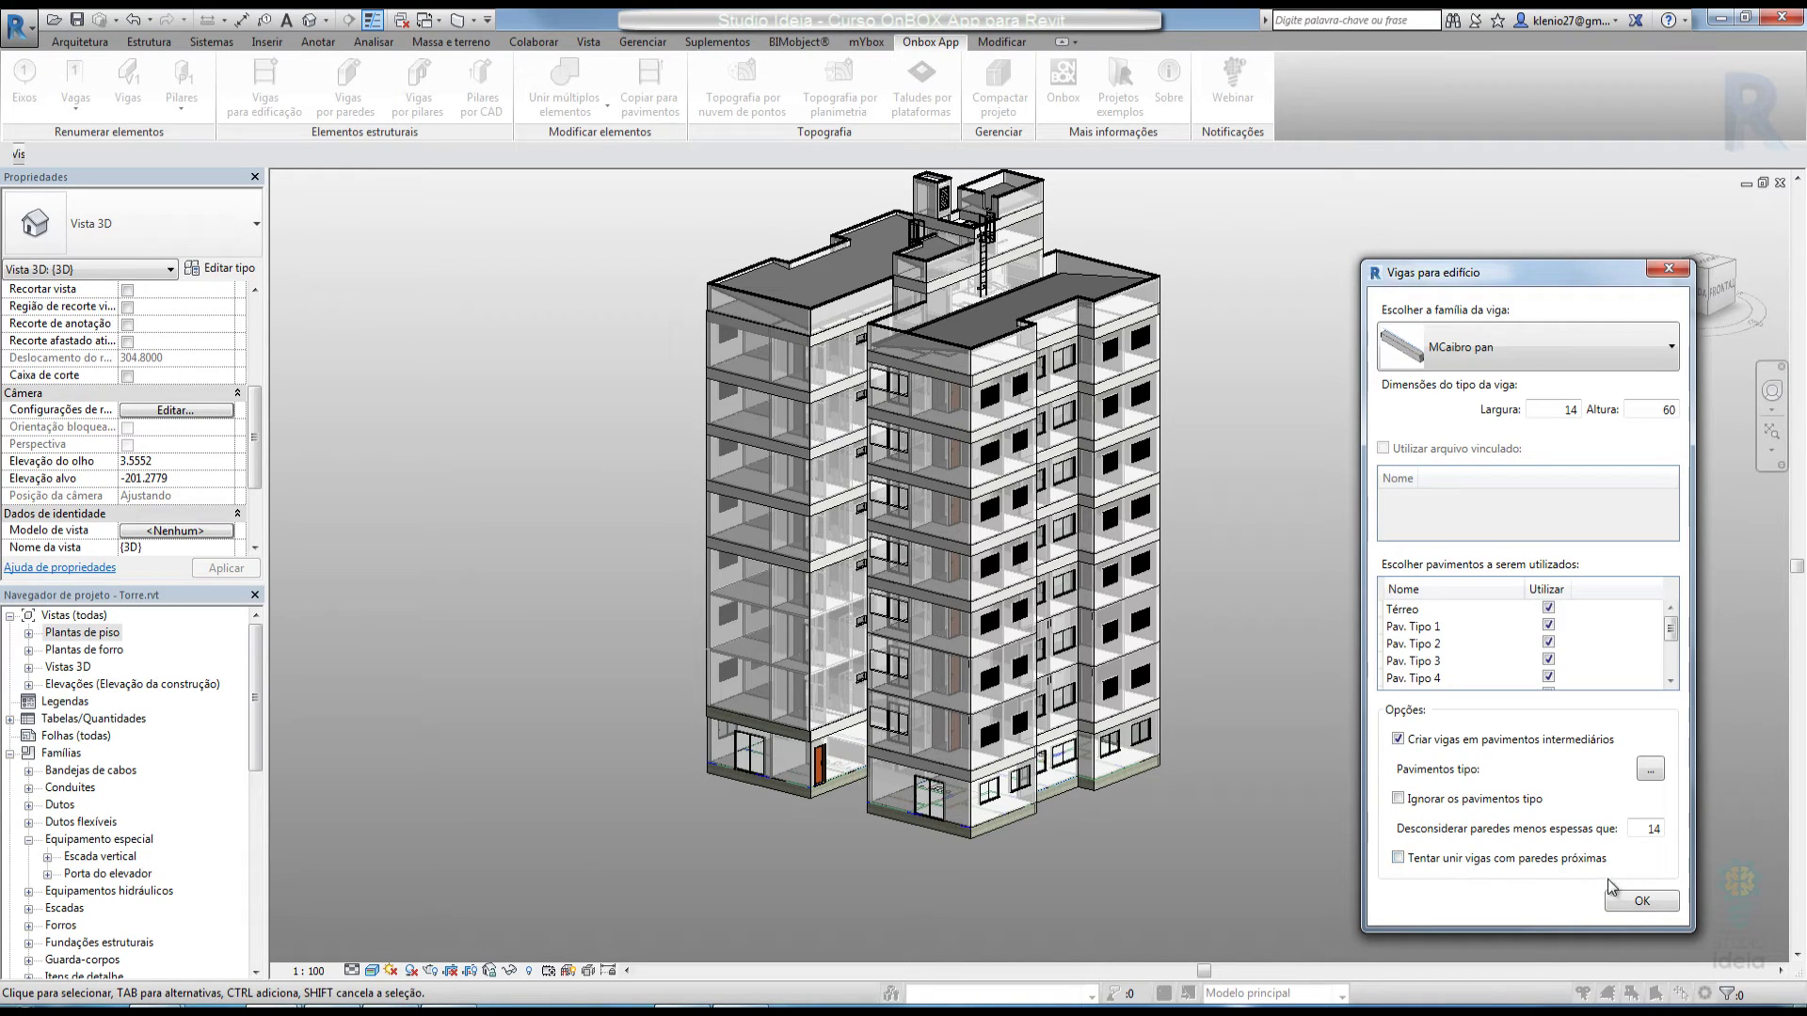
{"action": "left_click", "coordinate": [1628, 901]}
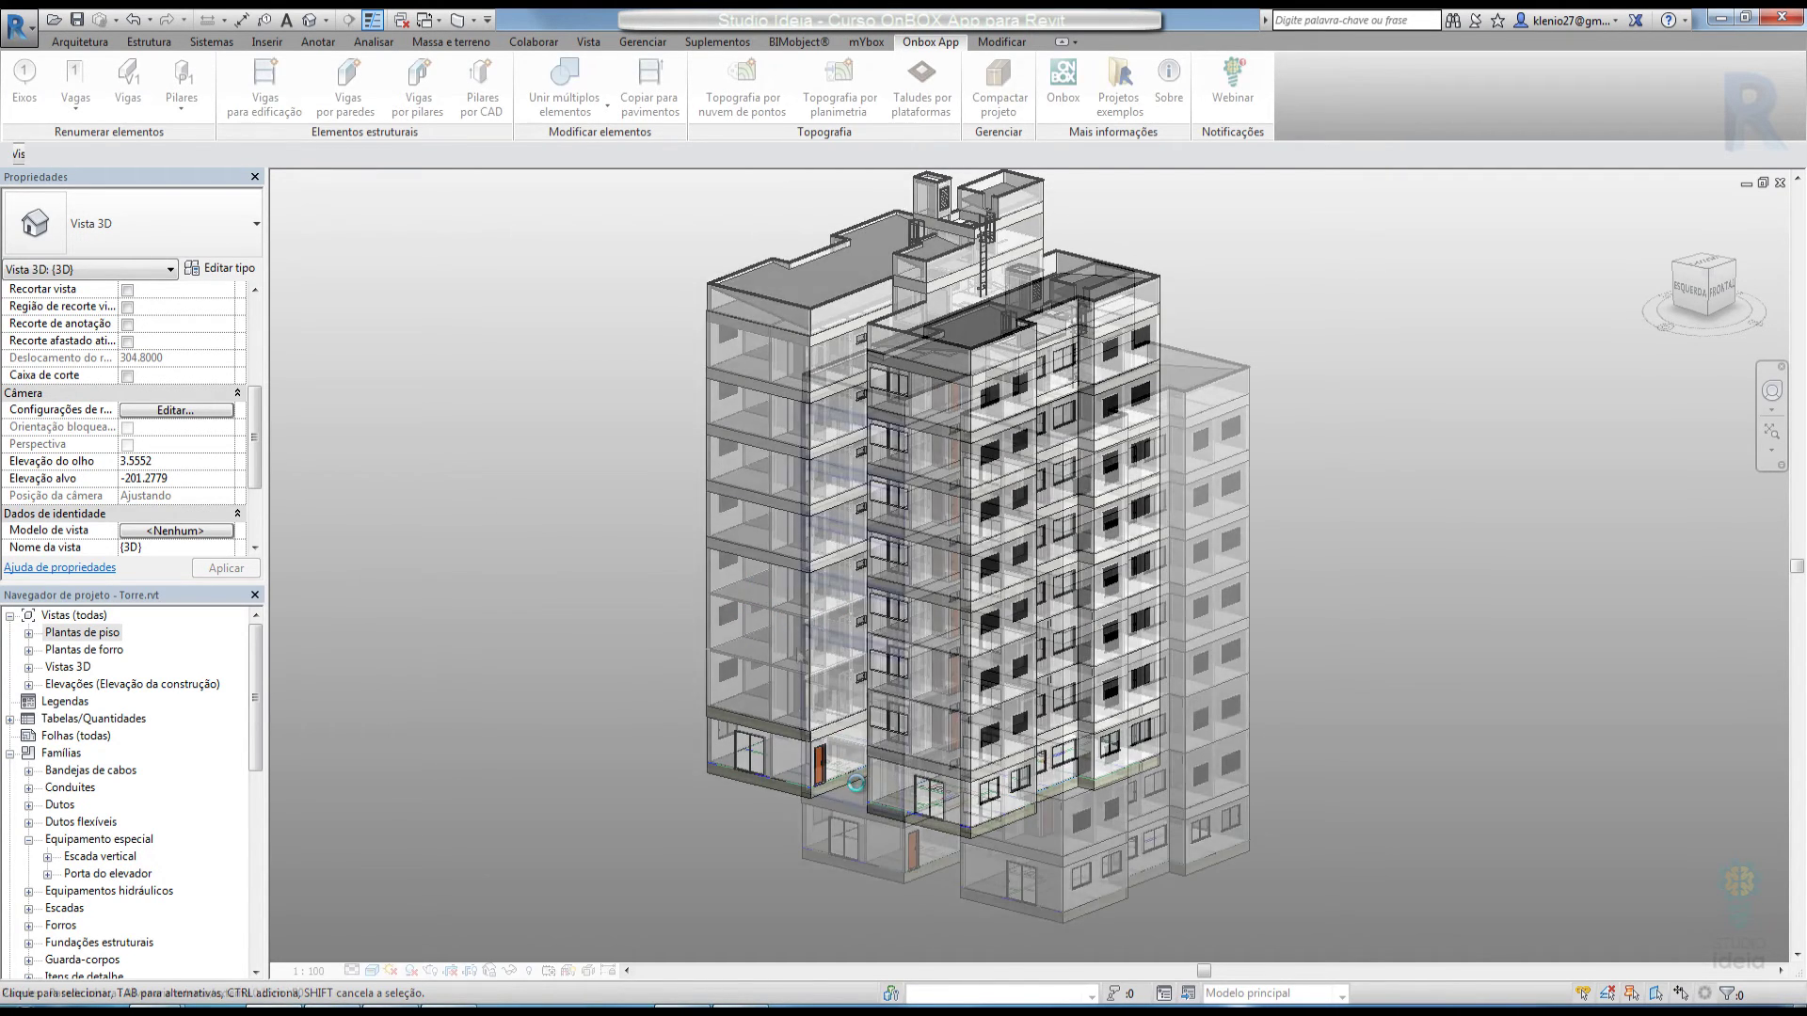
Isolate a front facade Concreto-Viga retangular beam of the tower inside a selection box
{"action": "scroll", "coordinate": [925, 614], "scroll_direction": "up", "scroll_amount": 5}
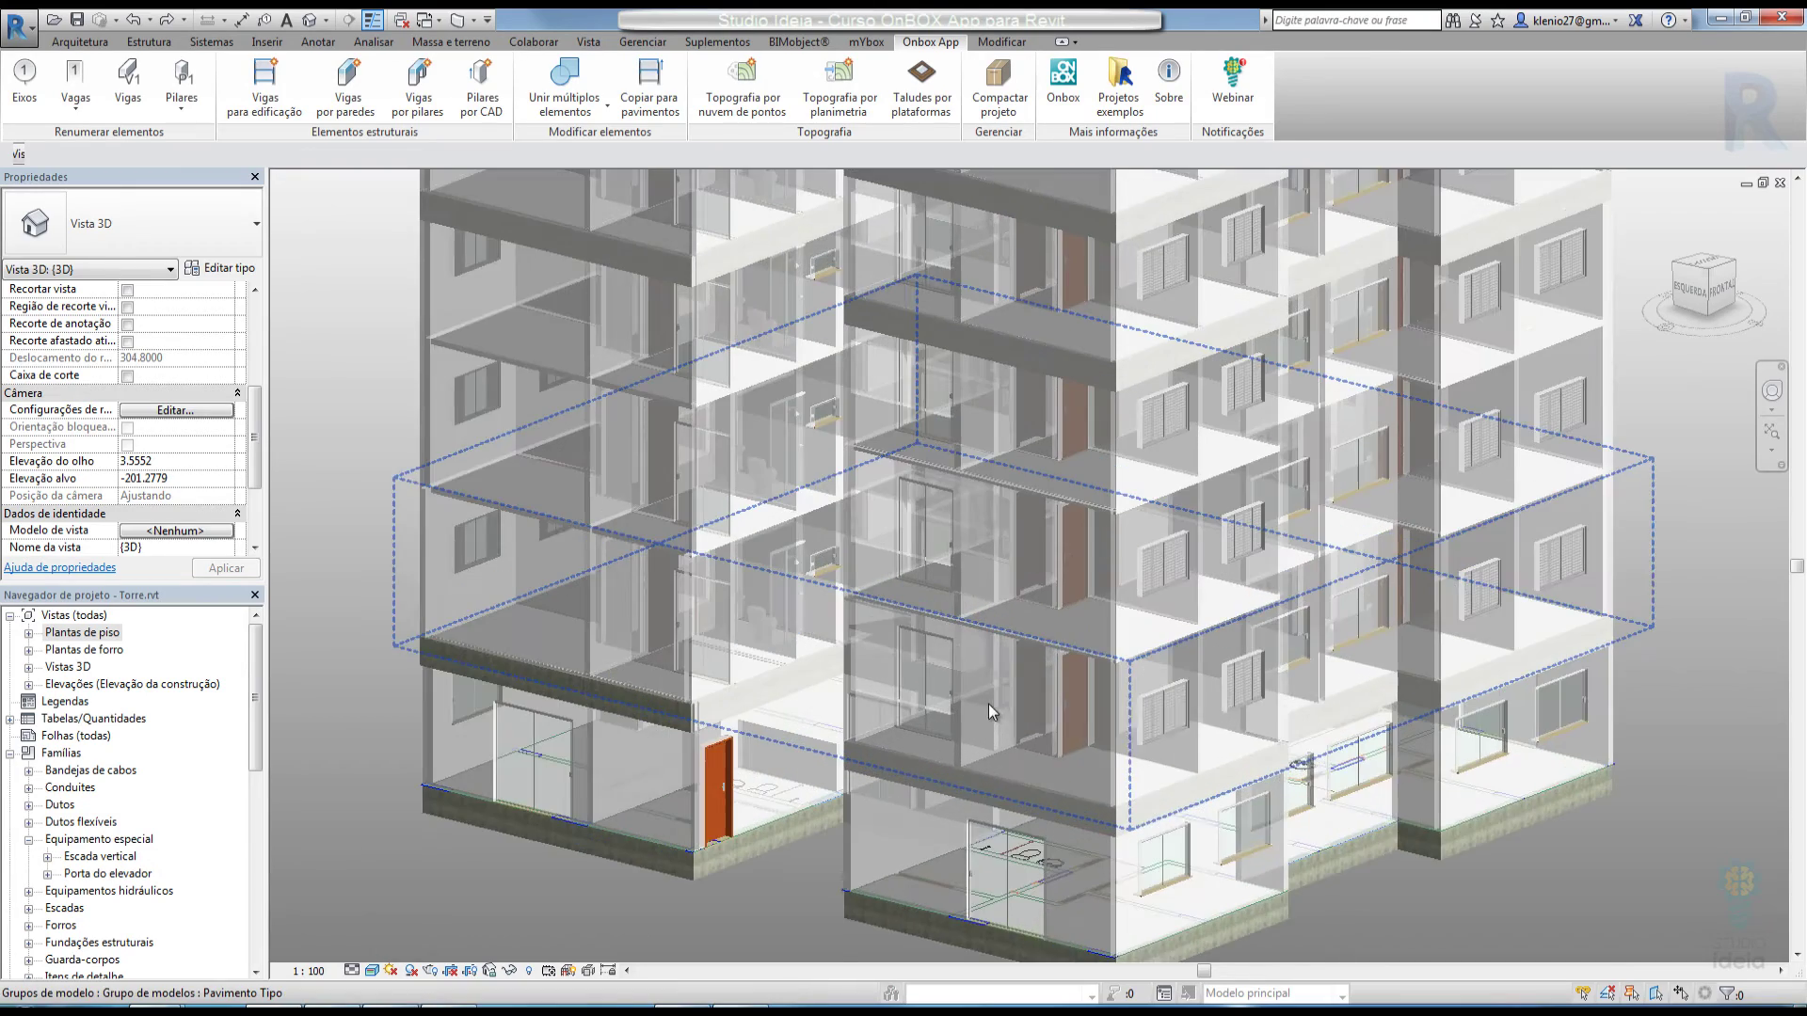
{"action": "scroll", "coordinate": [925, 615], "scroll_direction": "up", "scroll_amount": 4}
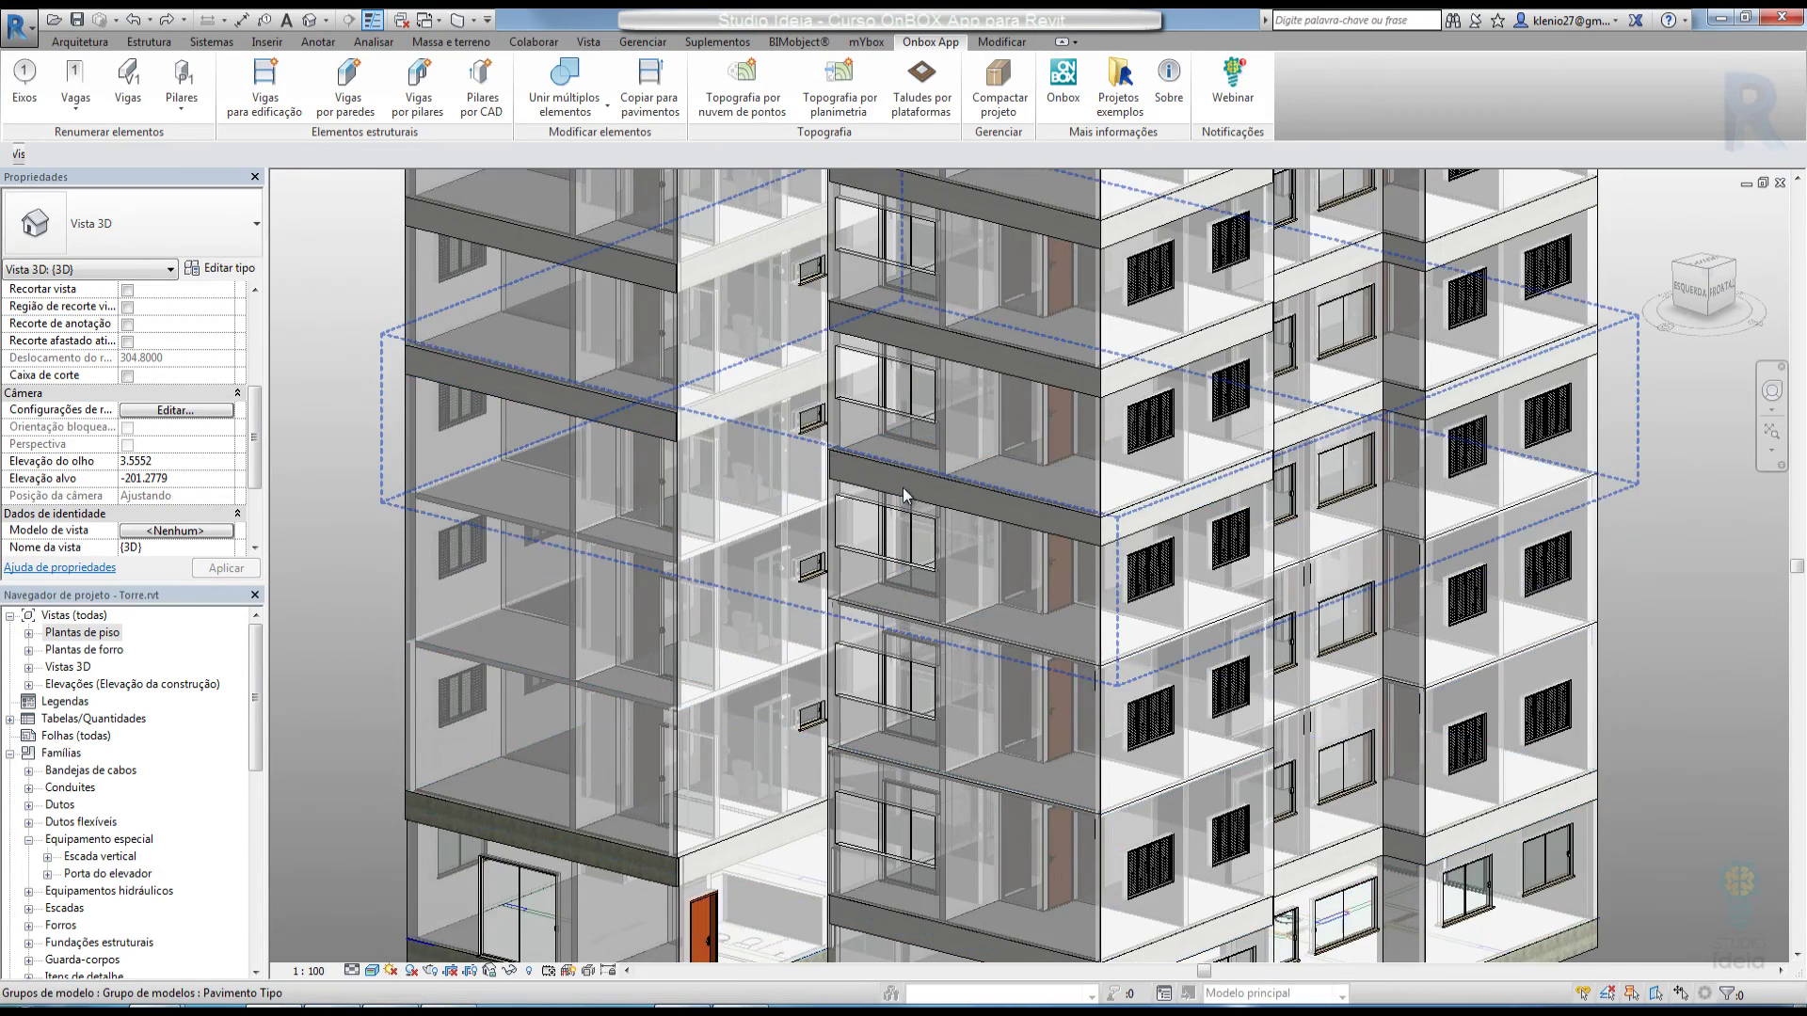
{"action": "scroll", "coordinate": [1108, 534], "scroll_direction": "up", "scroll_amount": 2}
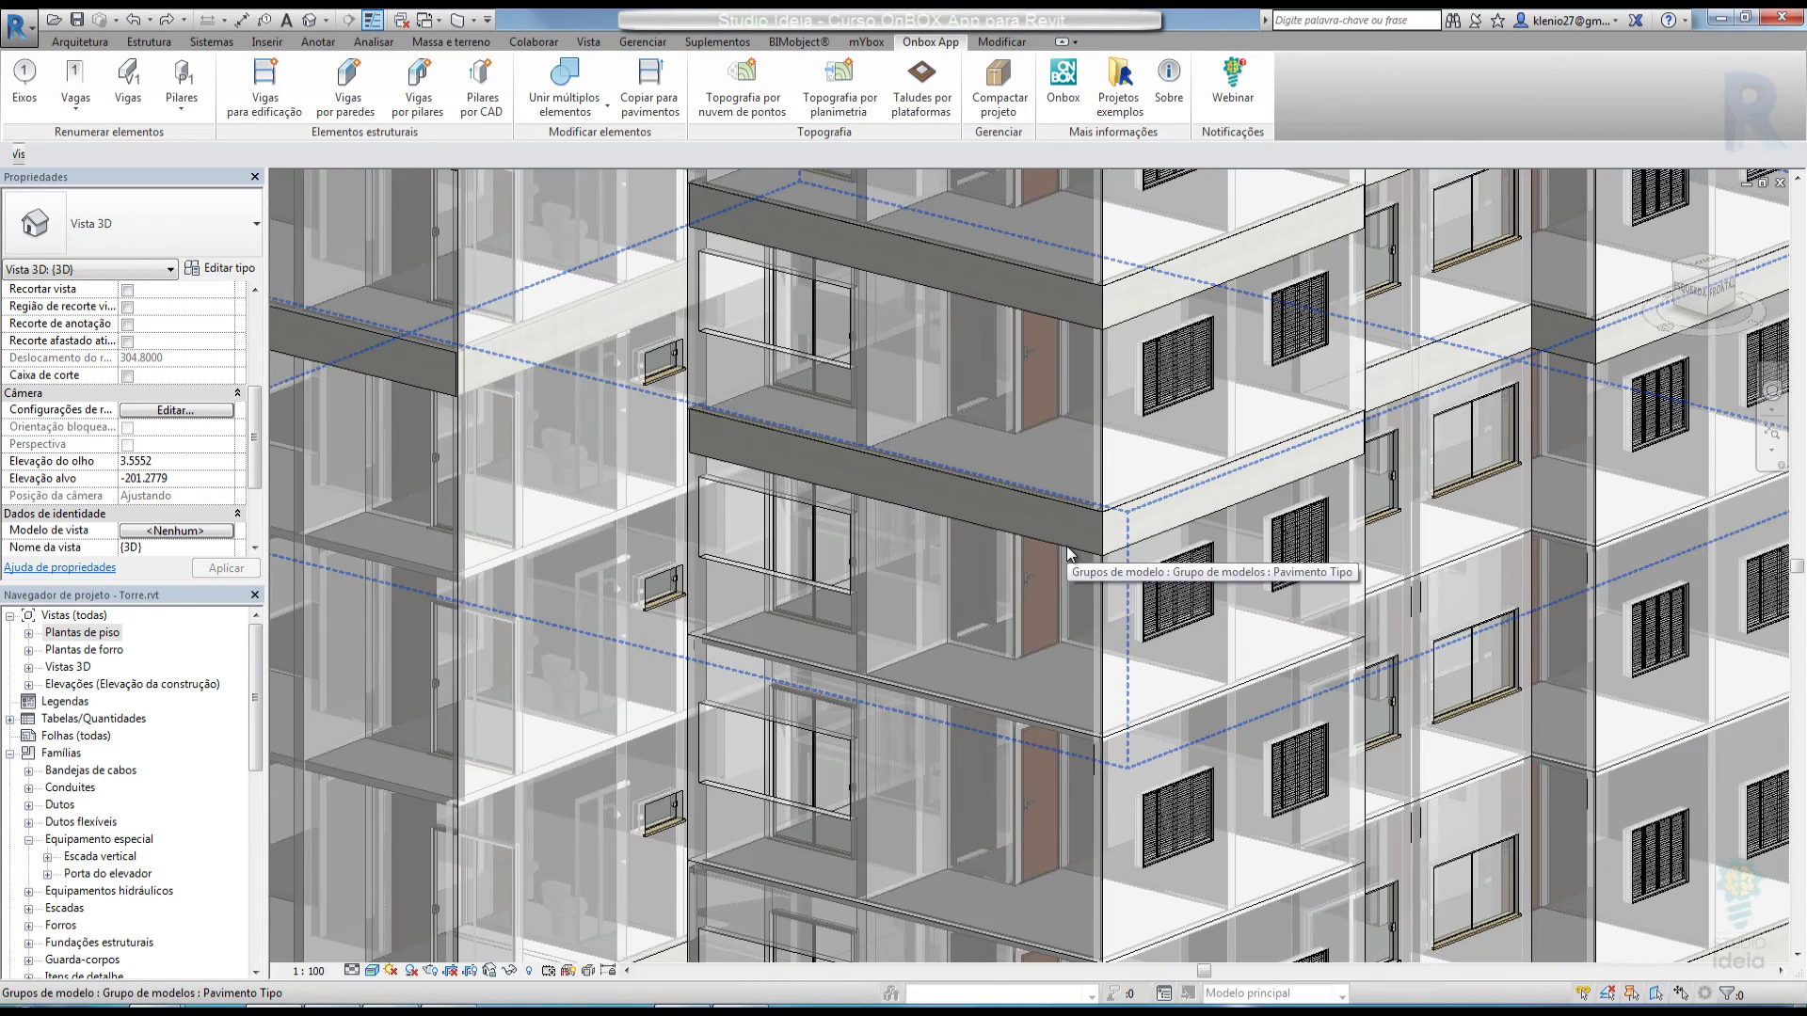
{"action": "key", "text": "Tab"}
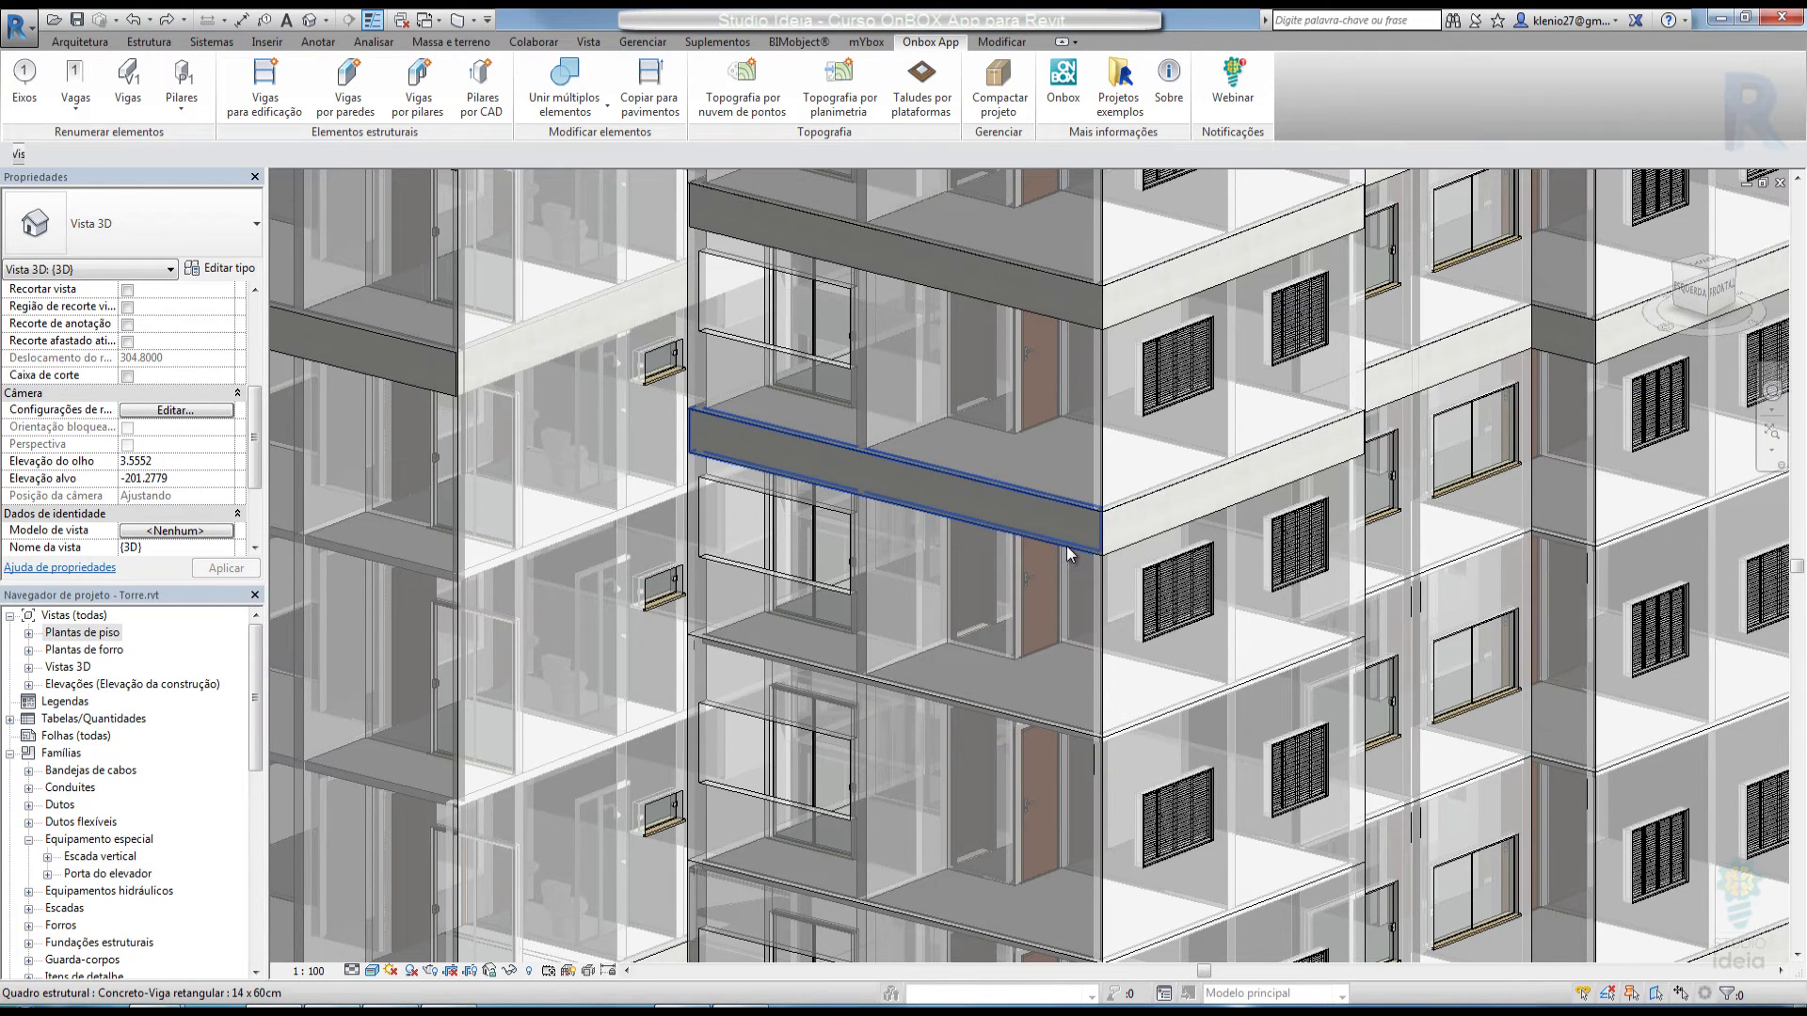
{"action": "left_click", "coordinate": [1068, 554]}
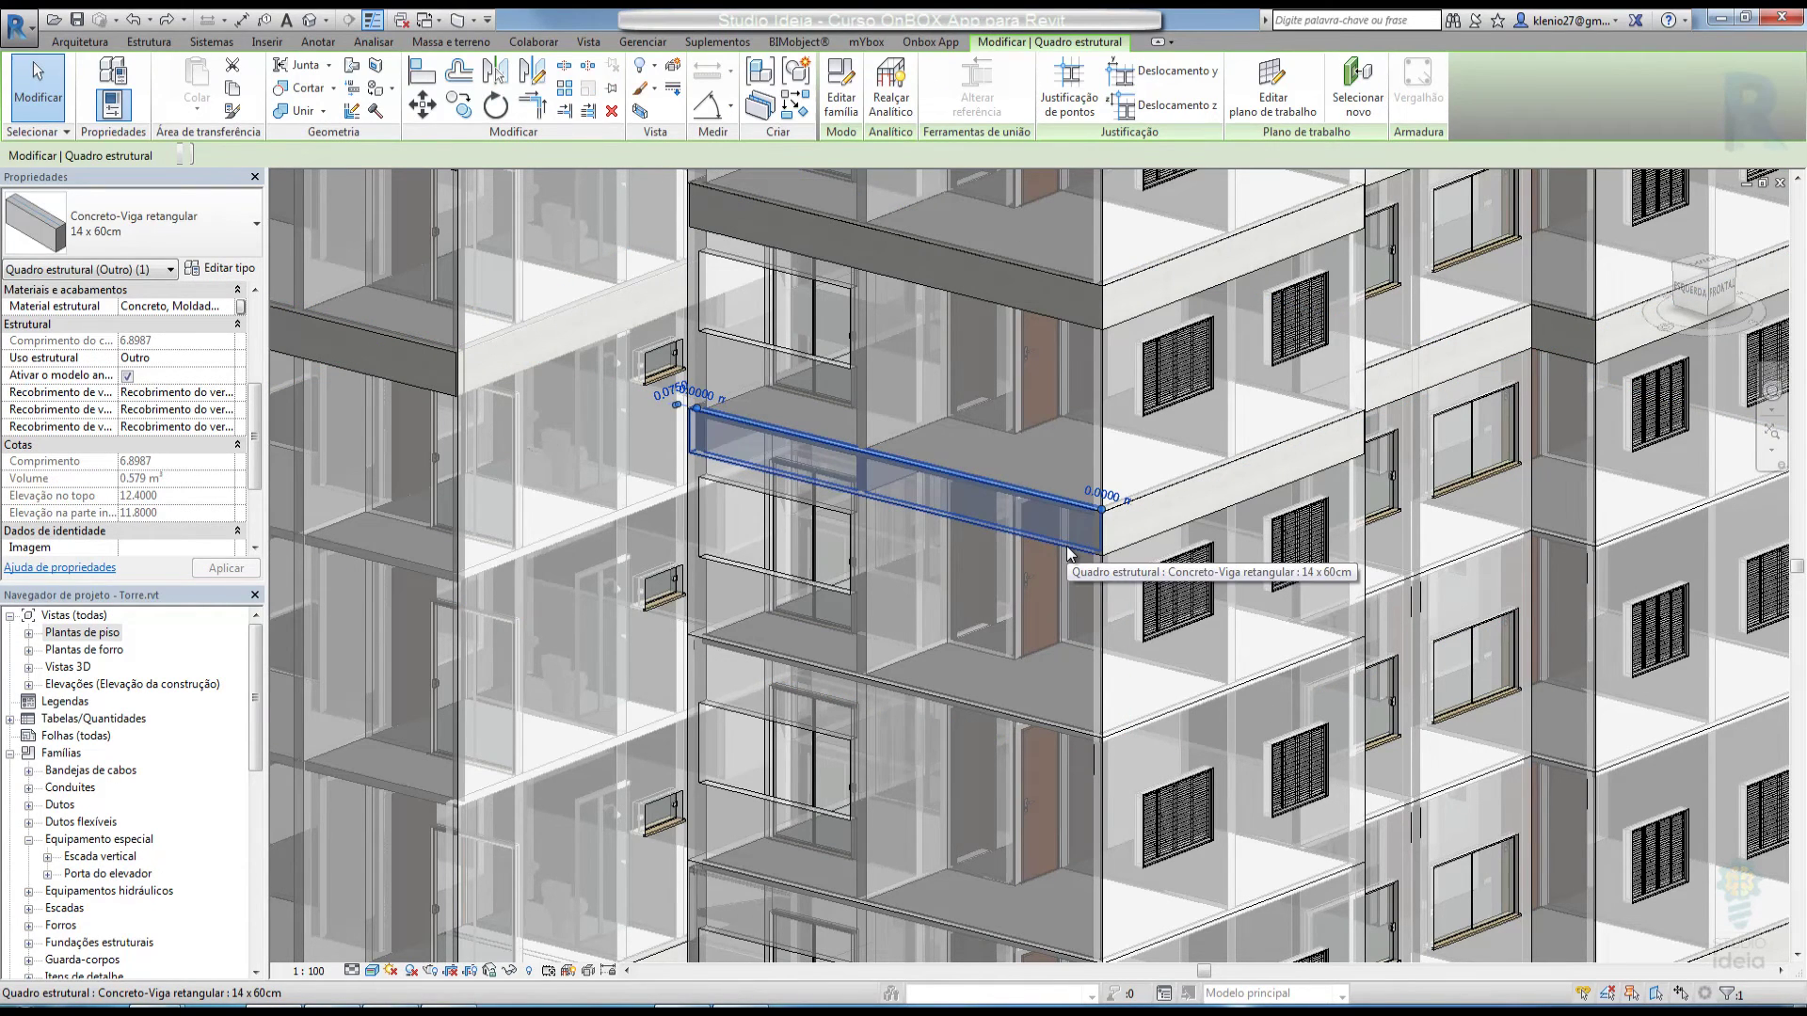
{"action": "key", "text": "b"}
{"action": "key", "text": "x"}
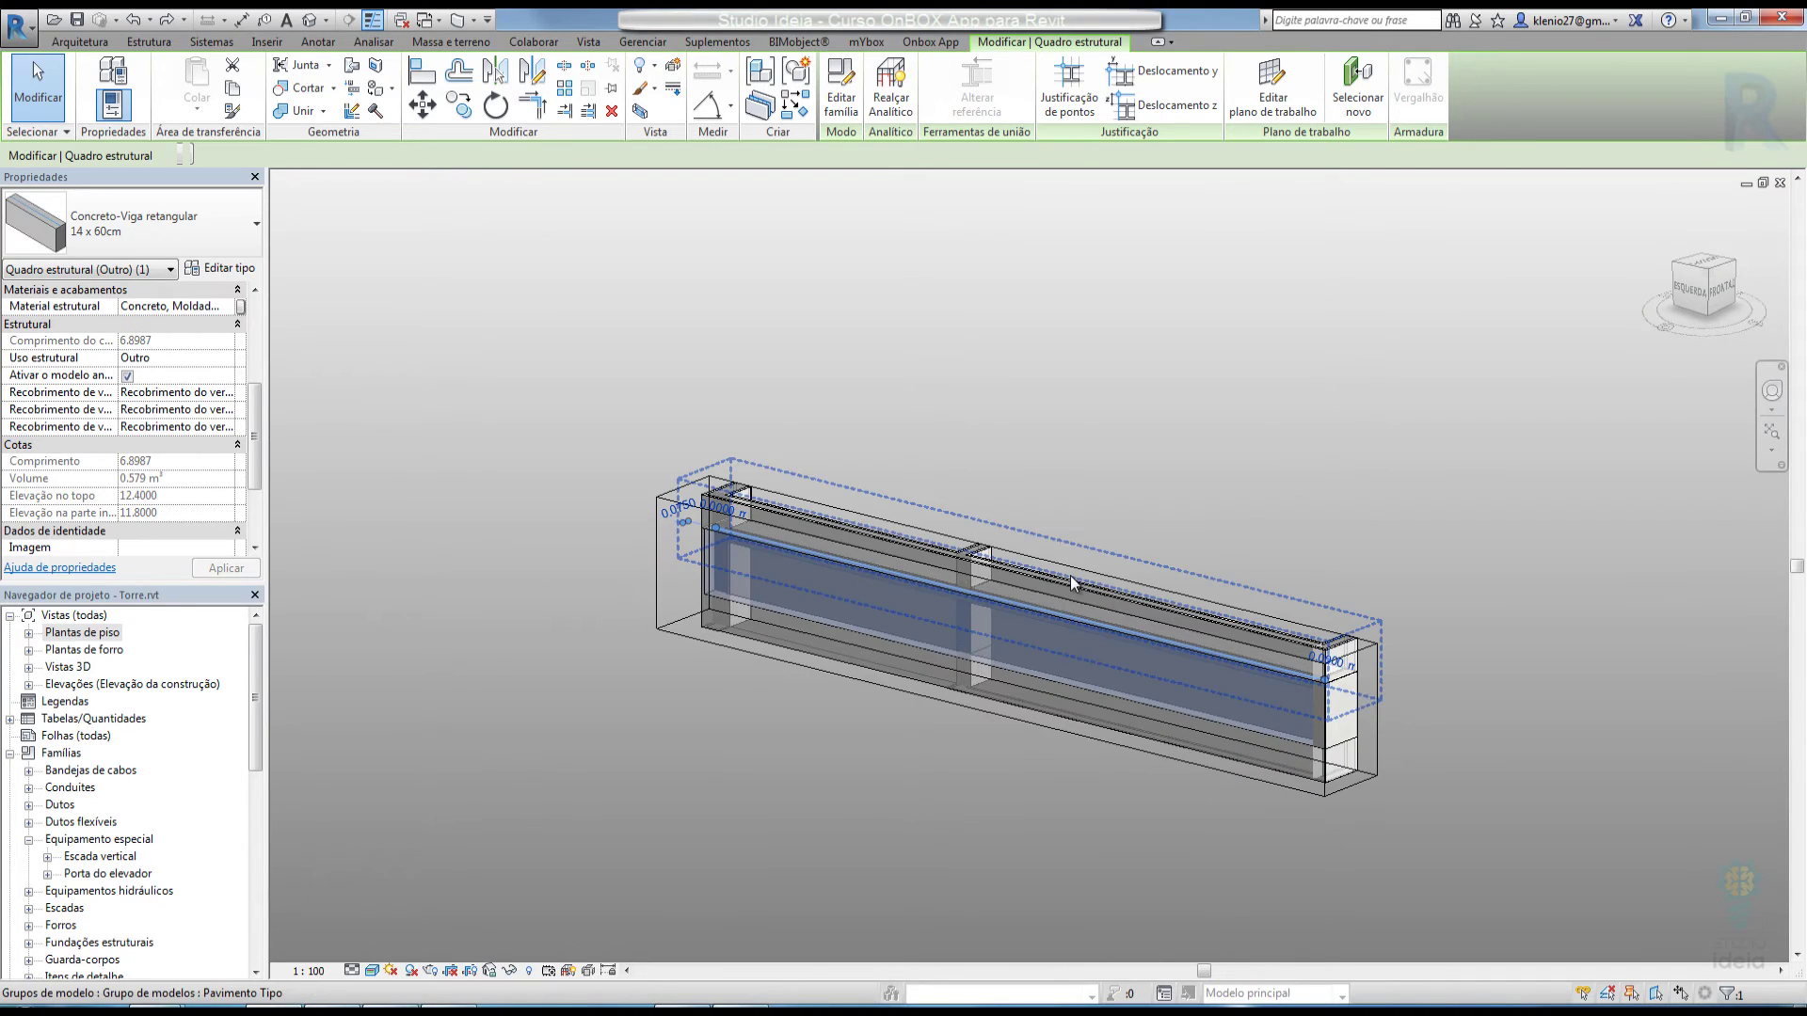
Lower the top of the section box so that it cuts through the isolated beam and its adjoining walls
{"action": "middle_click_drag", "start_coordinate": [804, 641], "coordinate": [658, 630], "text": "shift"}
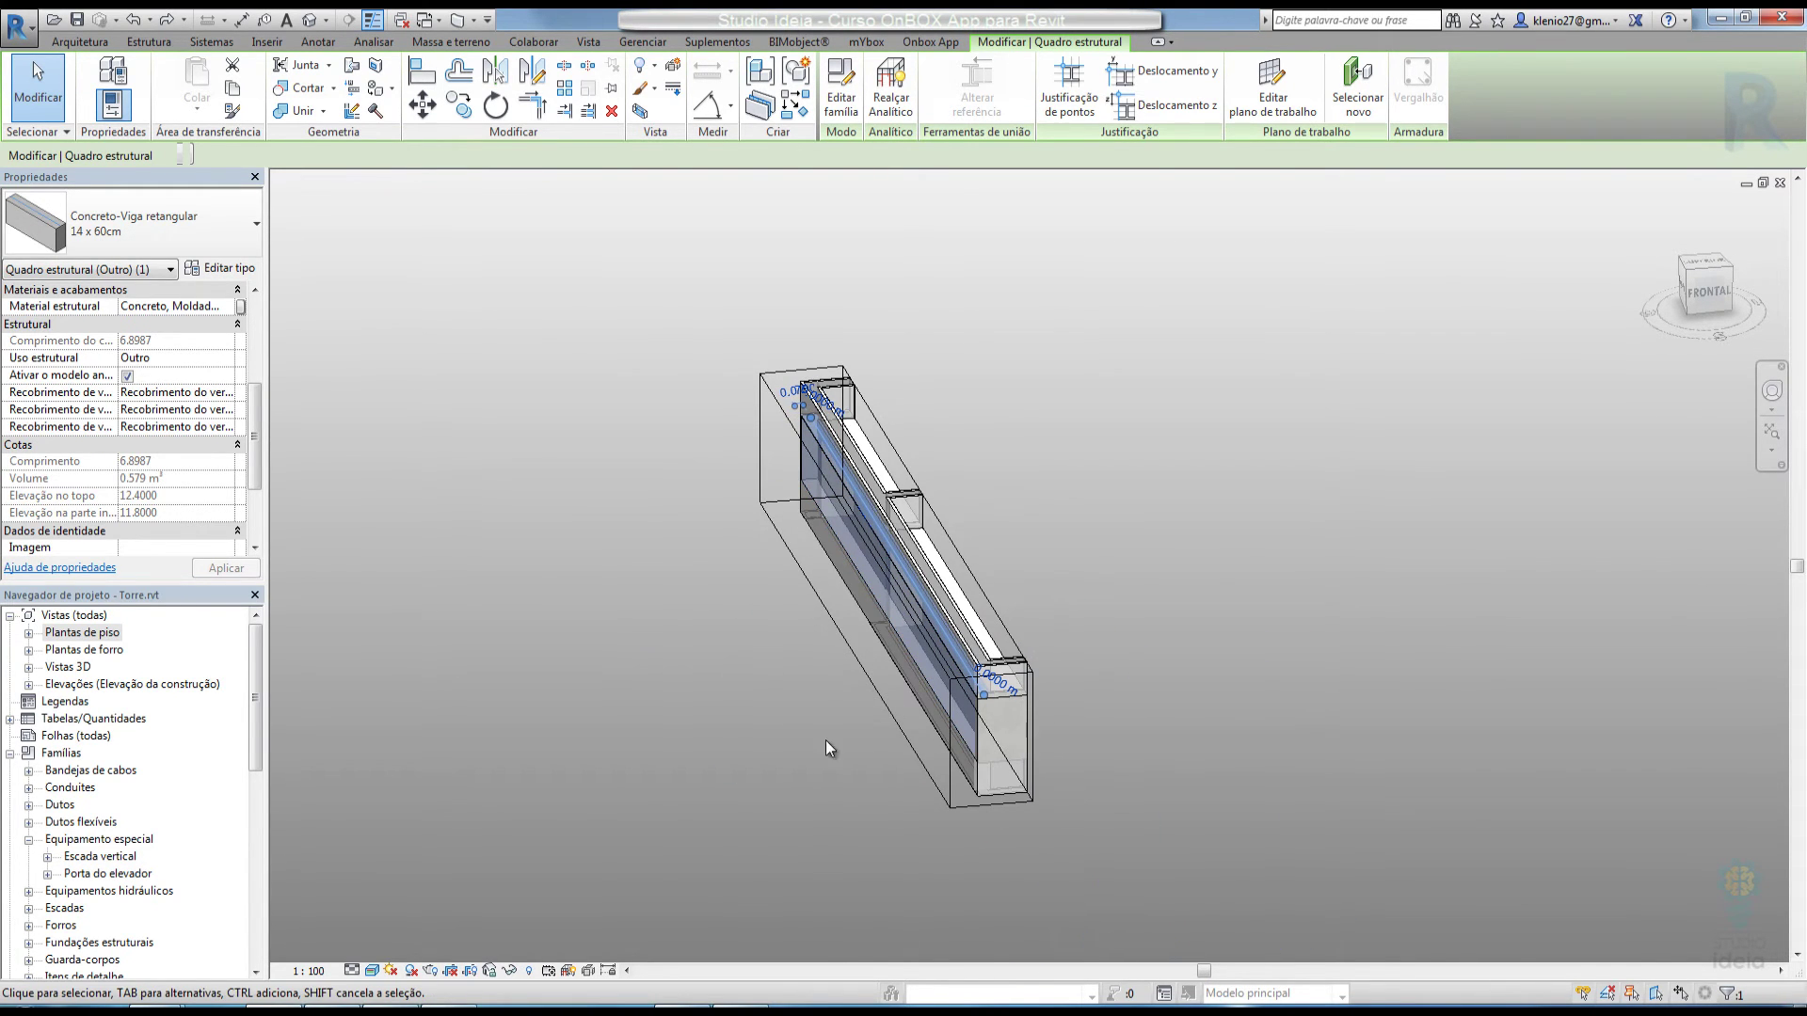
{"action": "left_click", "coordinate": [760, 380]}
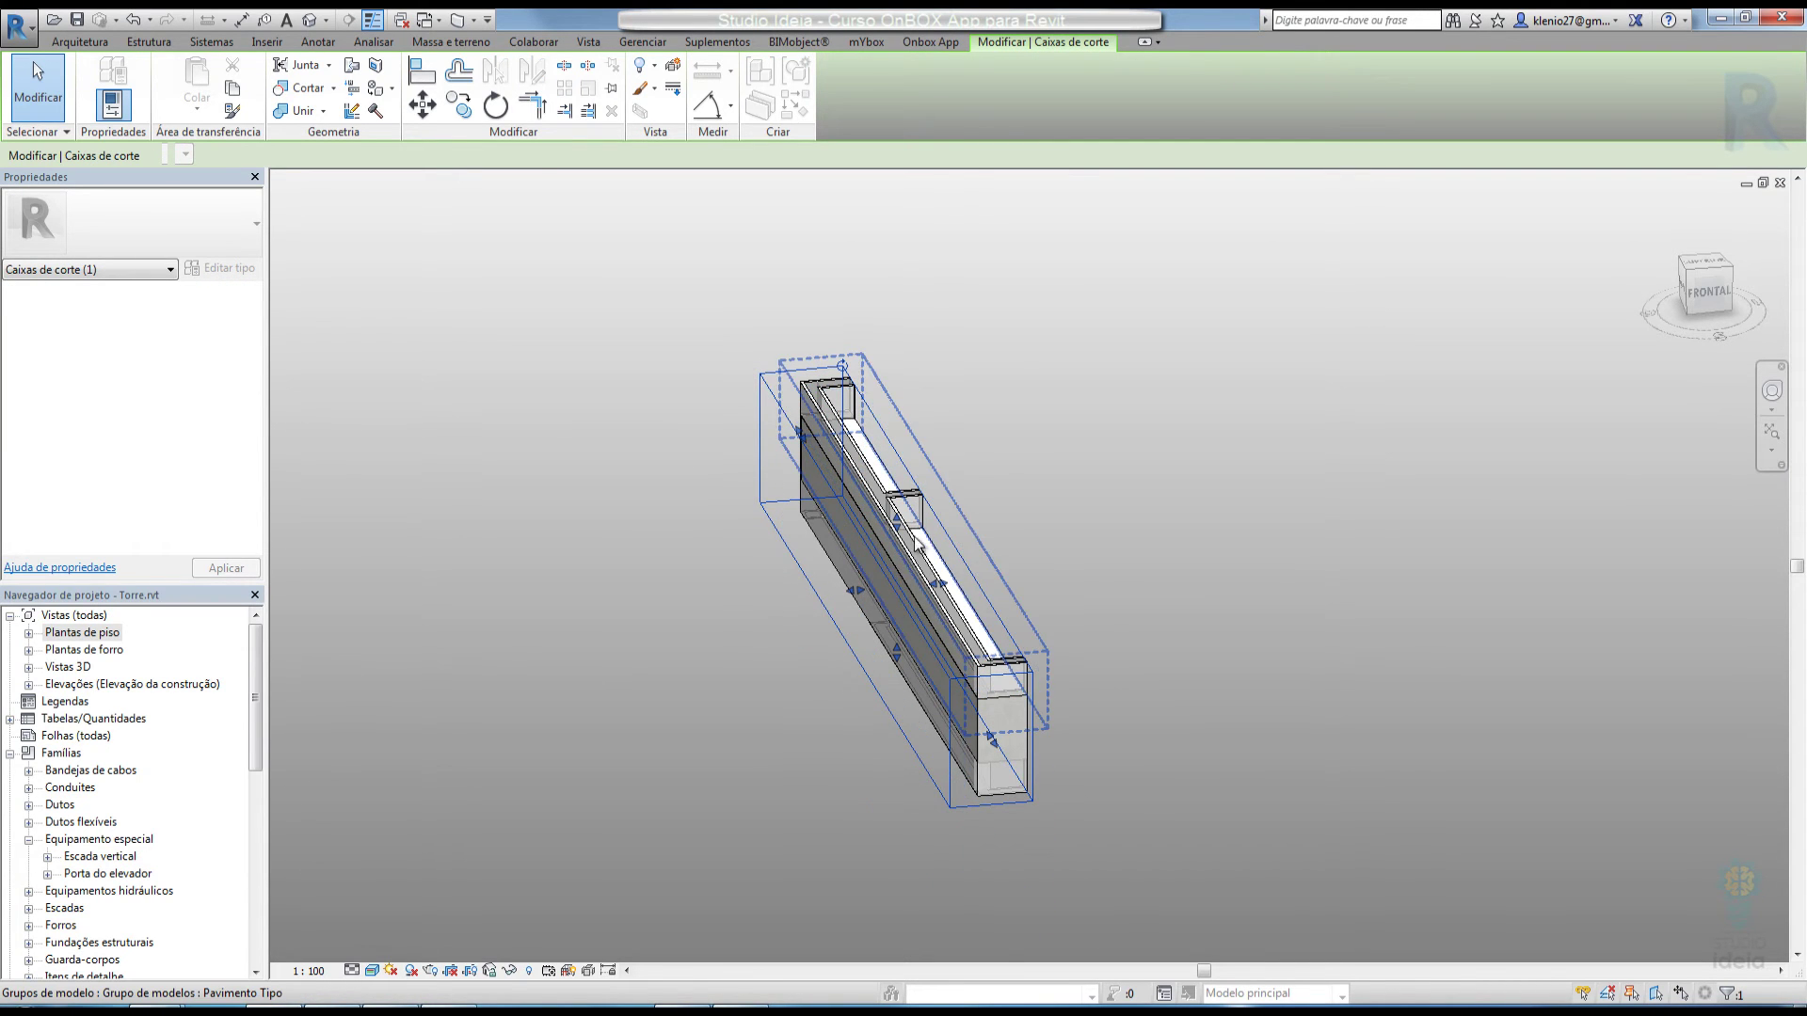
{"action": "mouse_move", "coordinate": [917, 541]}
{"action": "middle_mouse_down", "text": "shift"}
{"action": "mouse_move", "coordinate": [941, 482]}
{"action": "mouse_move", "coordinate": [899, 516]}
{"action": "middle_mouse_up", "text": "shift"}
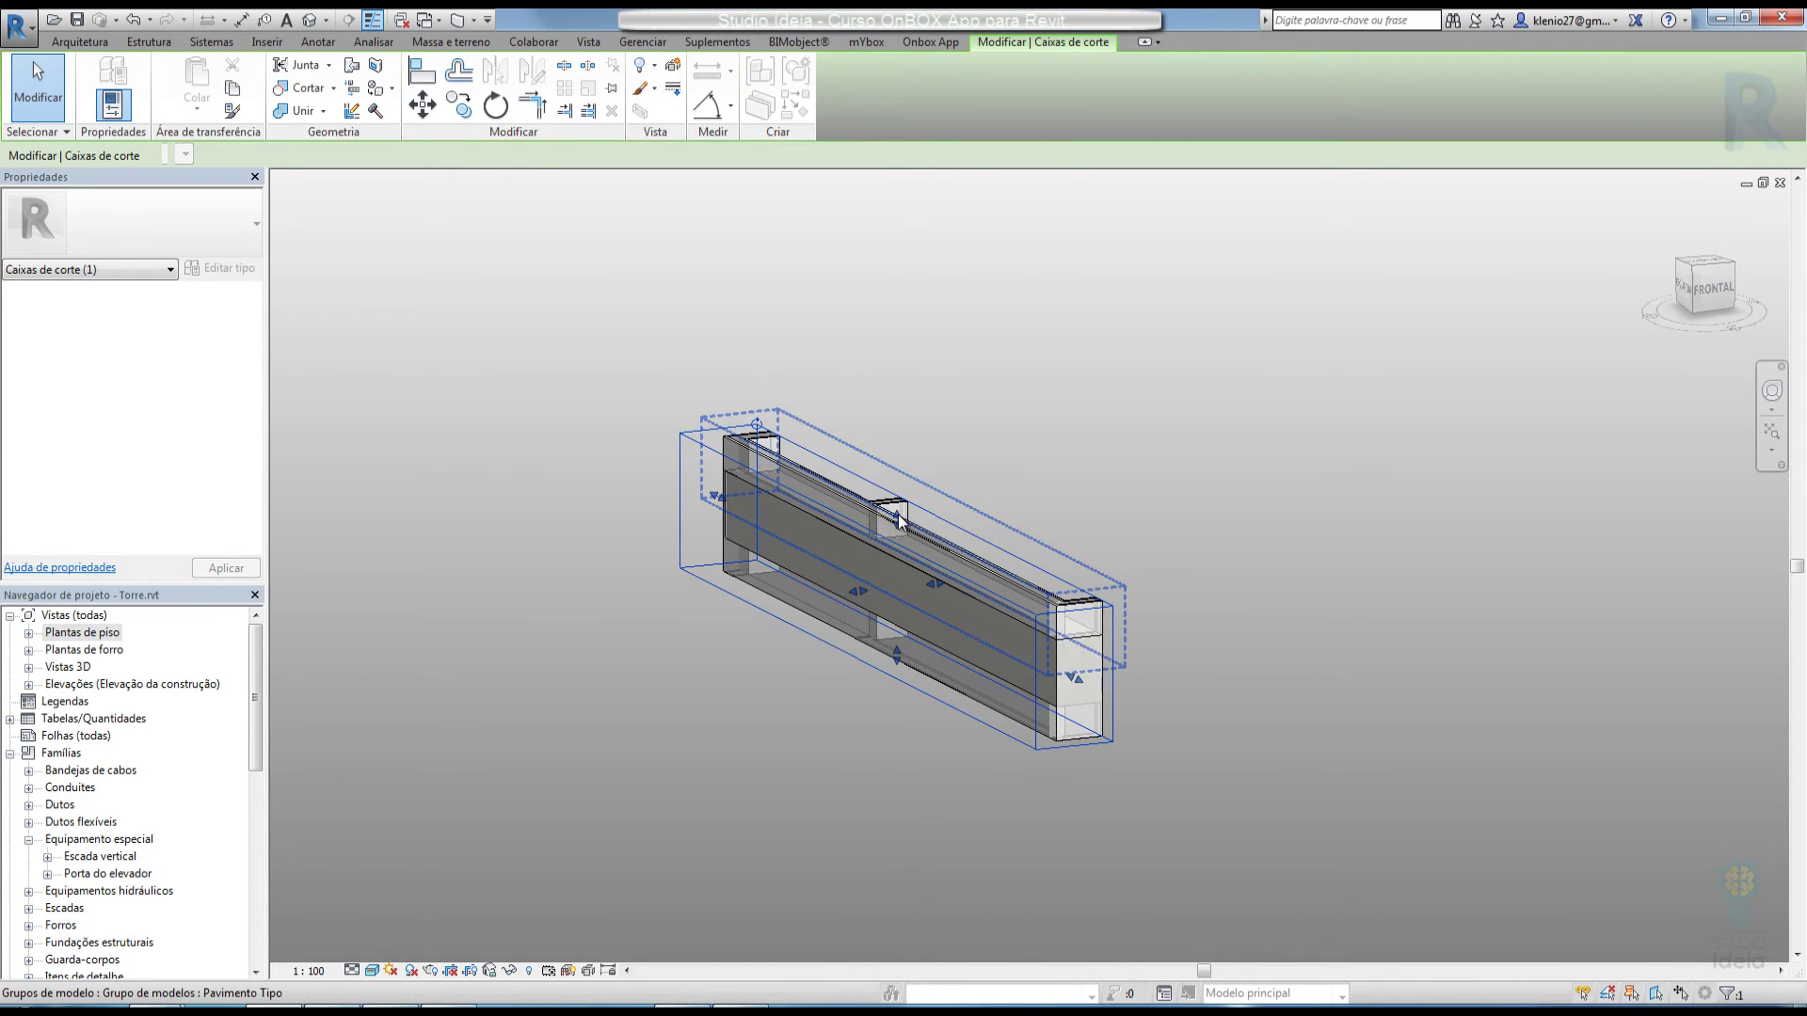
{"action": "left_click_drag", "start_coordinate": [899, 516], "coordinate": [899, 576]}
{"action": "middle_click_drag", "start_coordinate": [899, 576], "coordinate": [917, 668], "text": "shift"}
{"action": "key", "text": "Escape"}
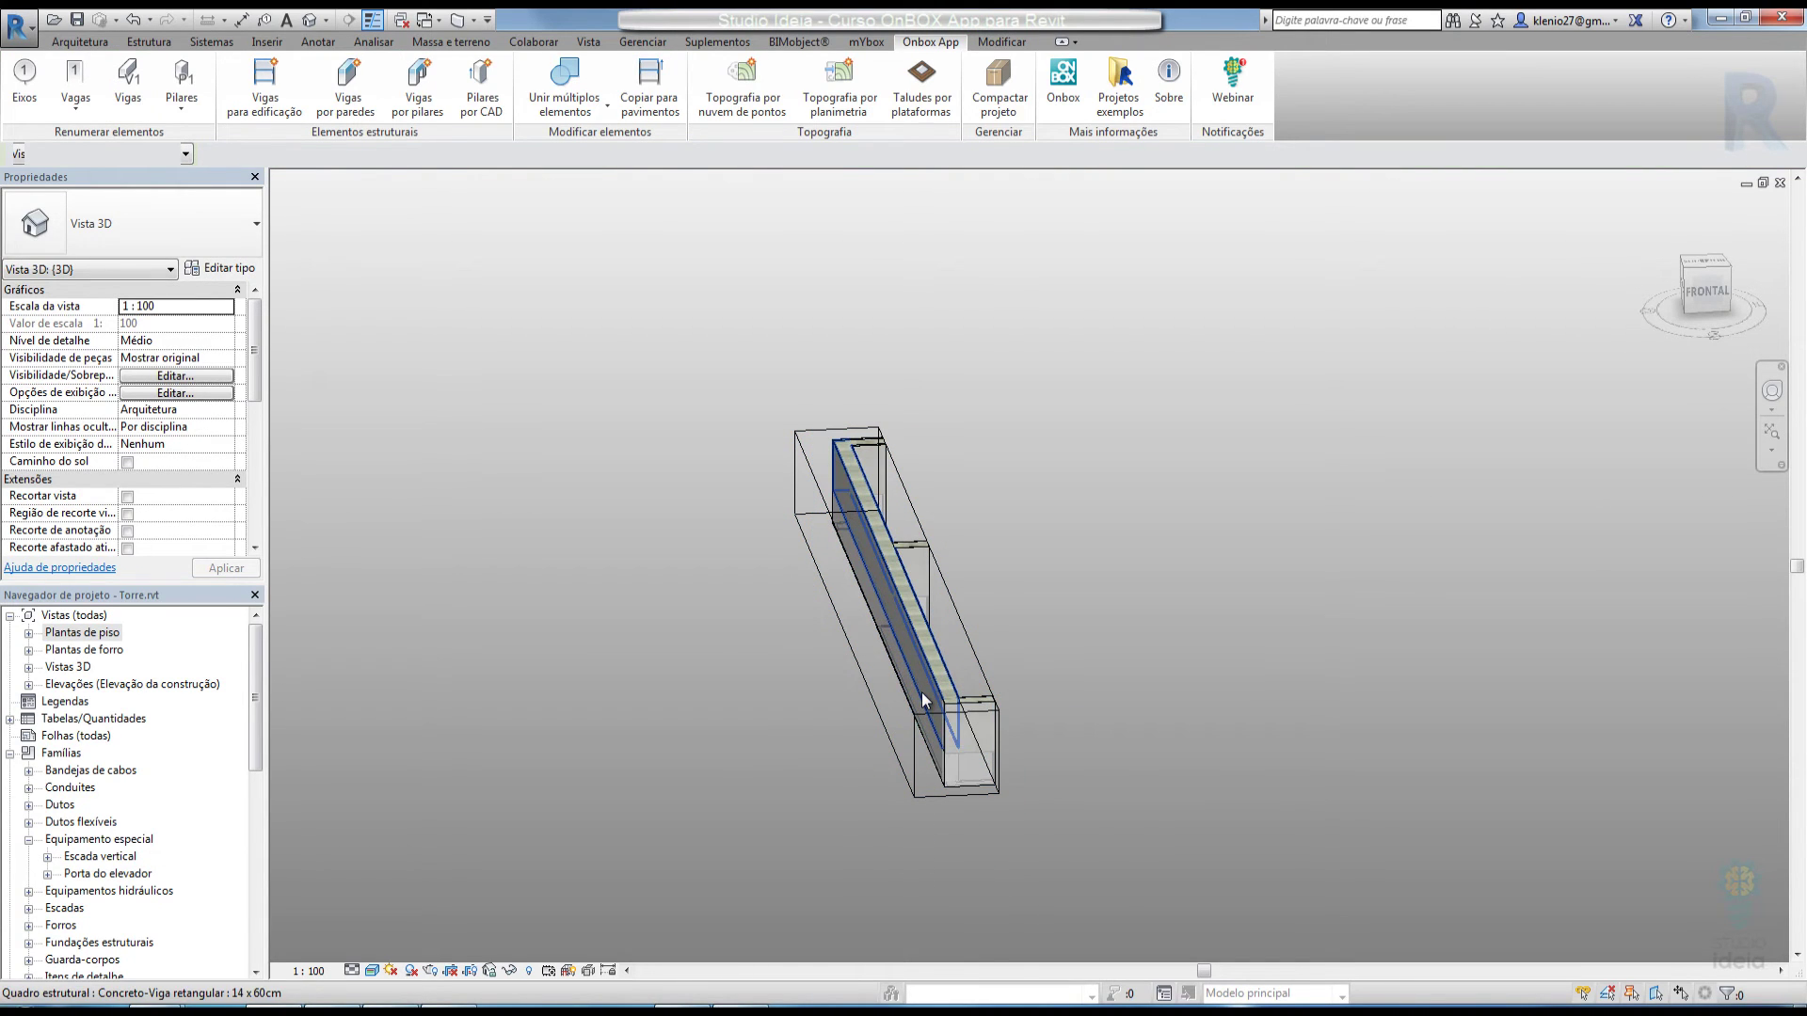
Examine from several angles how the isolated concrete beam meets the adjoining walls
{"action": "left_click", "coordinate": [922, 700]}
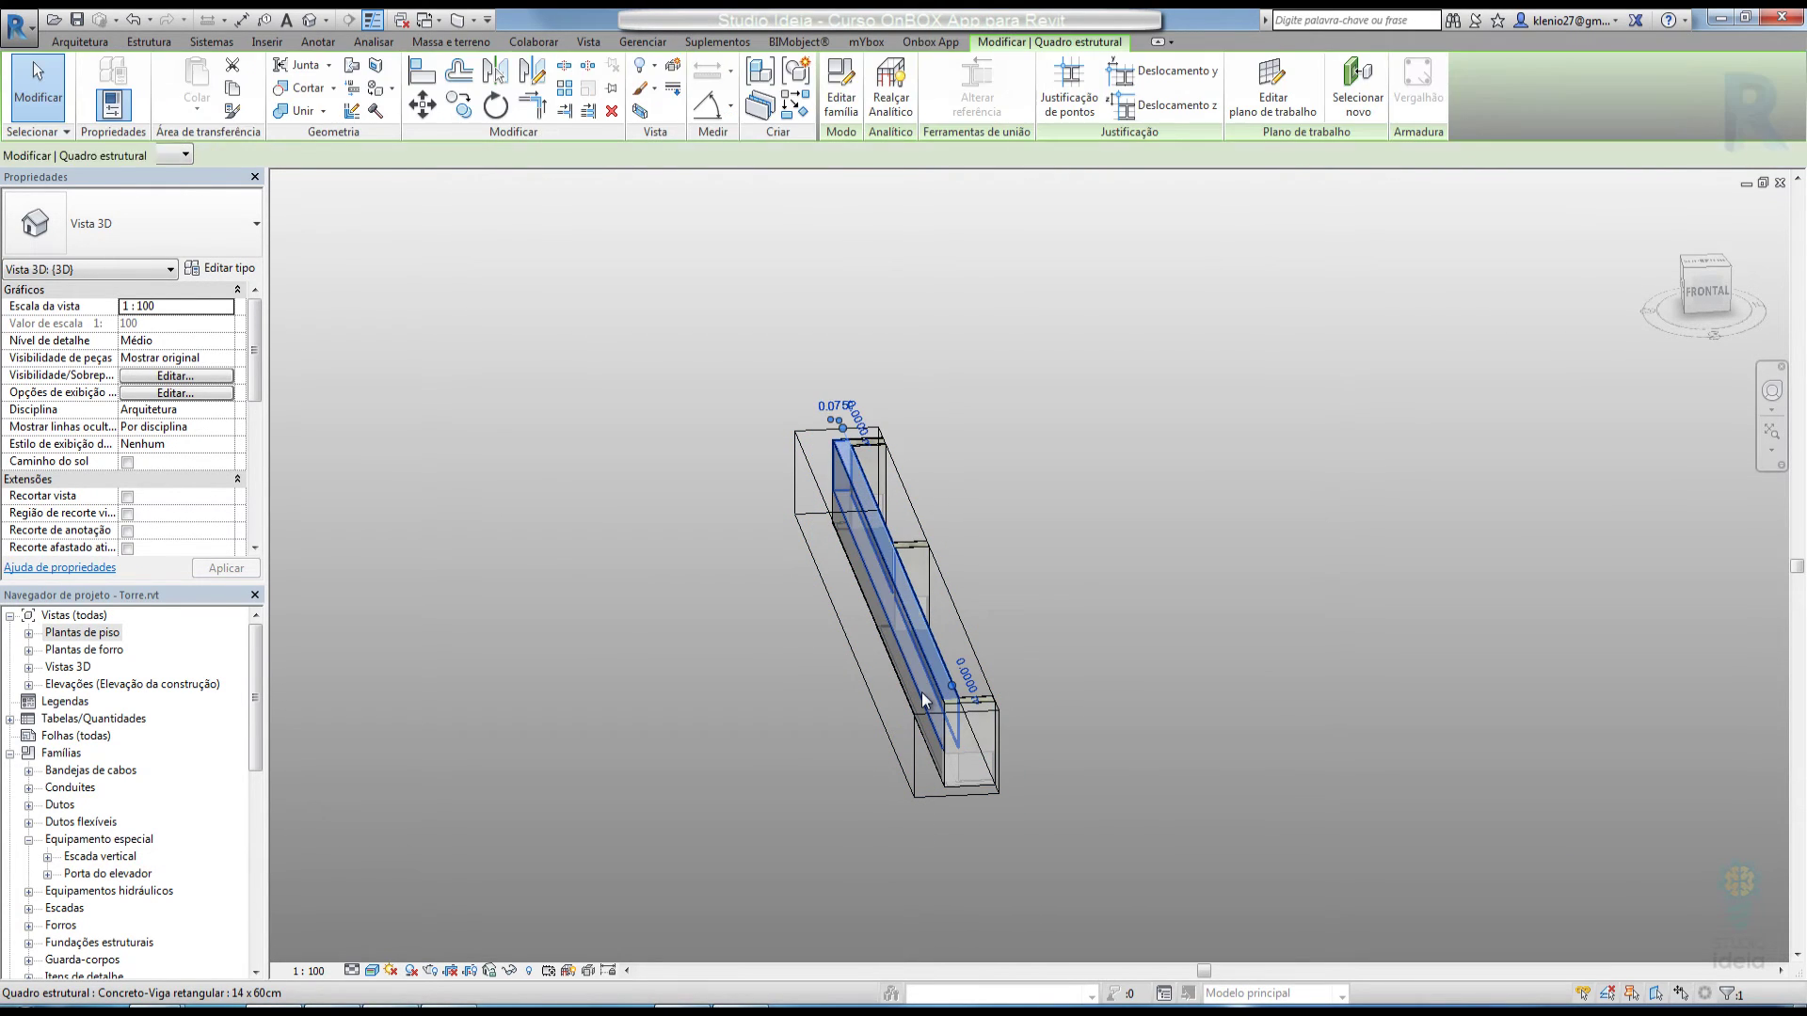
{"action": "key", "text": "Escape"}
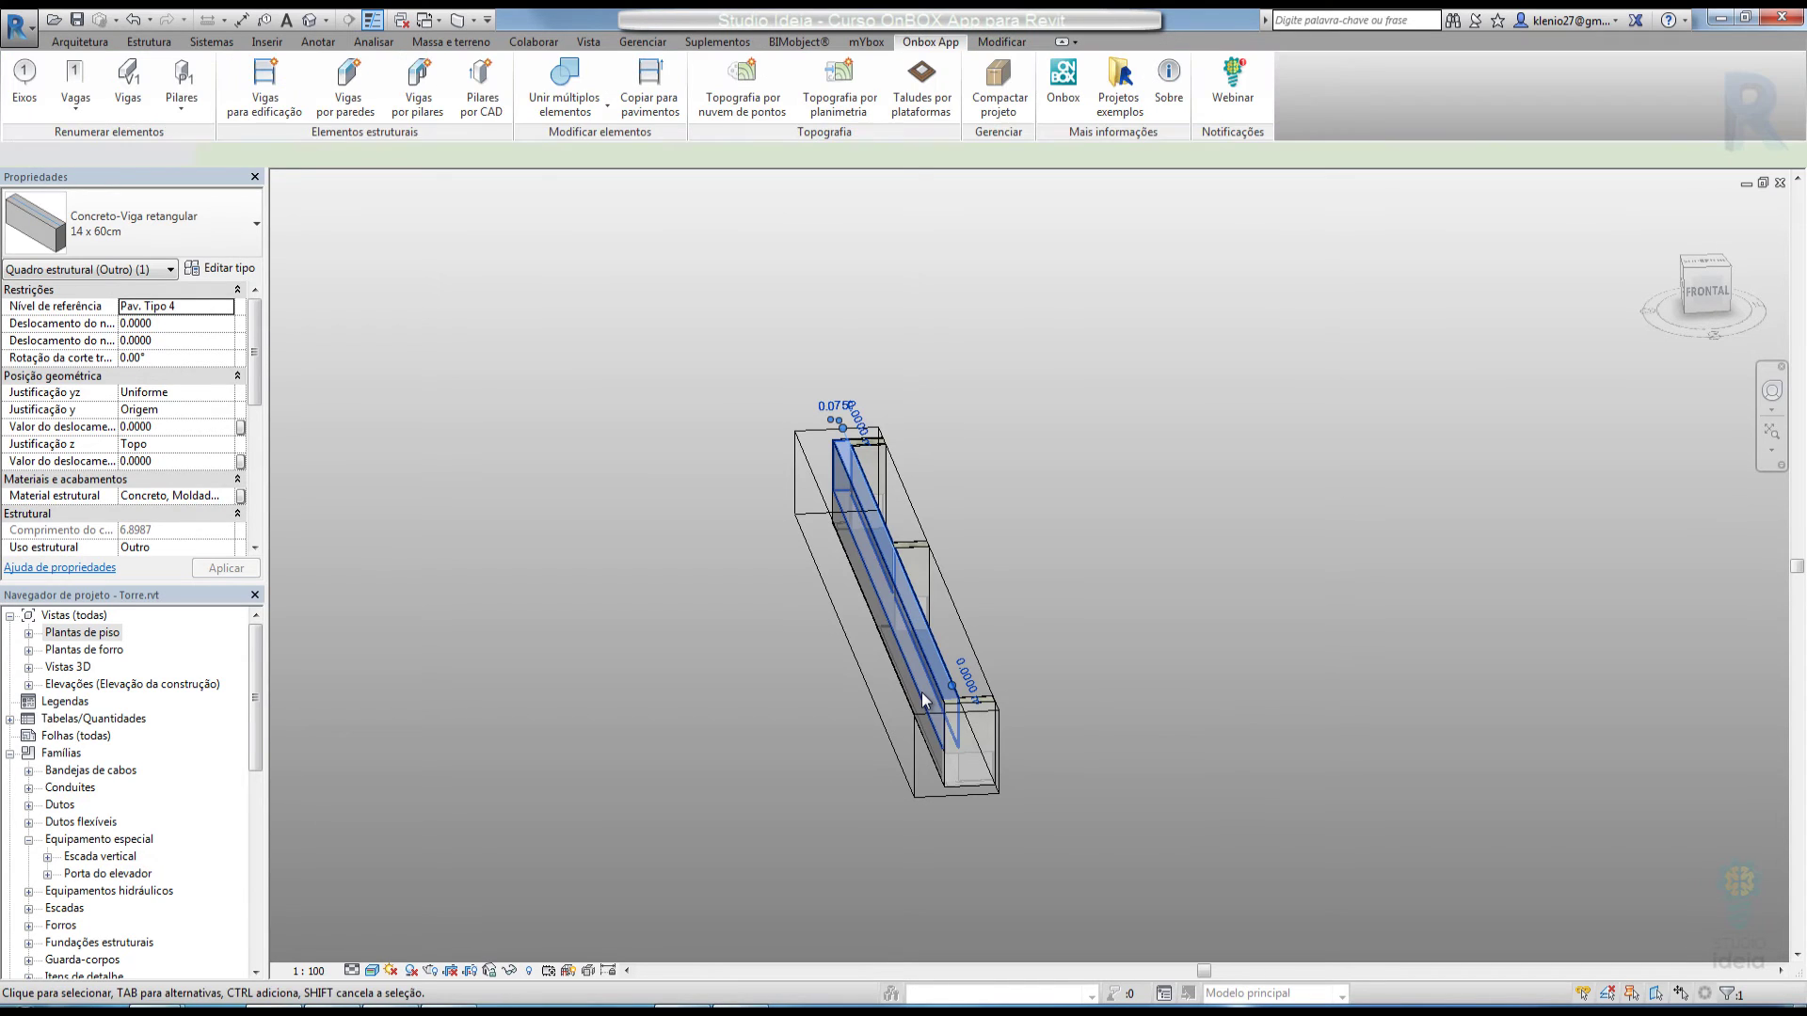
{"action": "scroll", "coordinate": [868, 516], "scroll_direction": "up", "scroll_amount": 3}
{"action": "middle_click_drag", "start_coordinate": [867, 516], "coordinate": [991, 432], "text": "shift"}
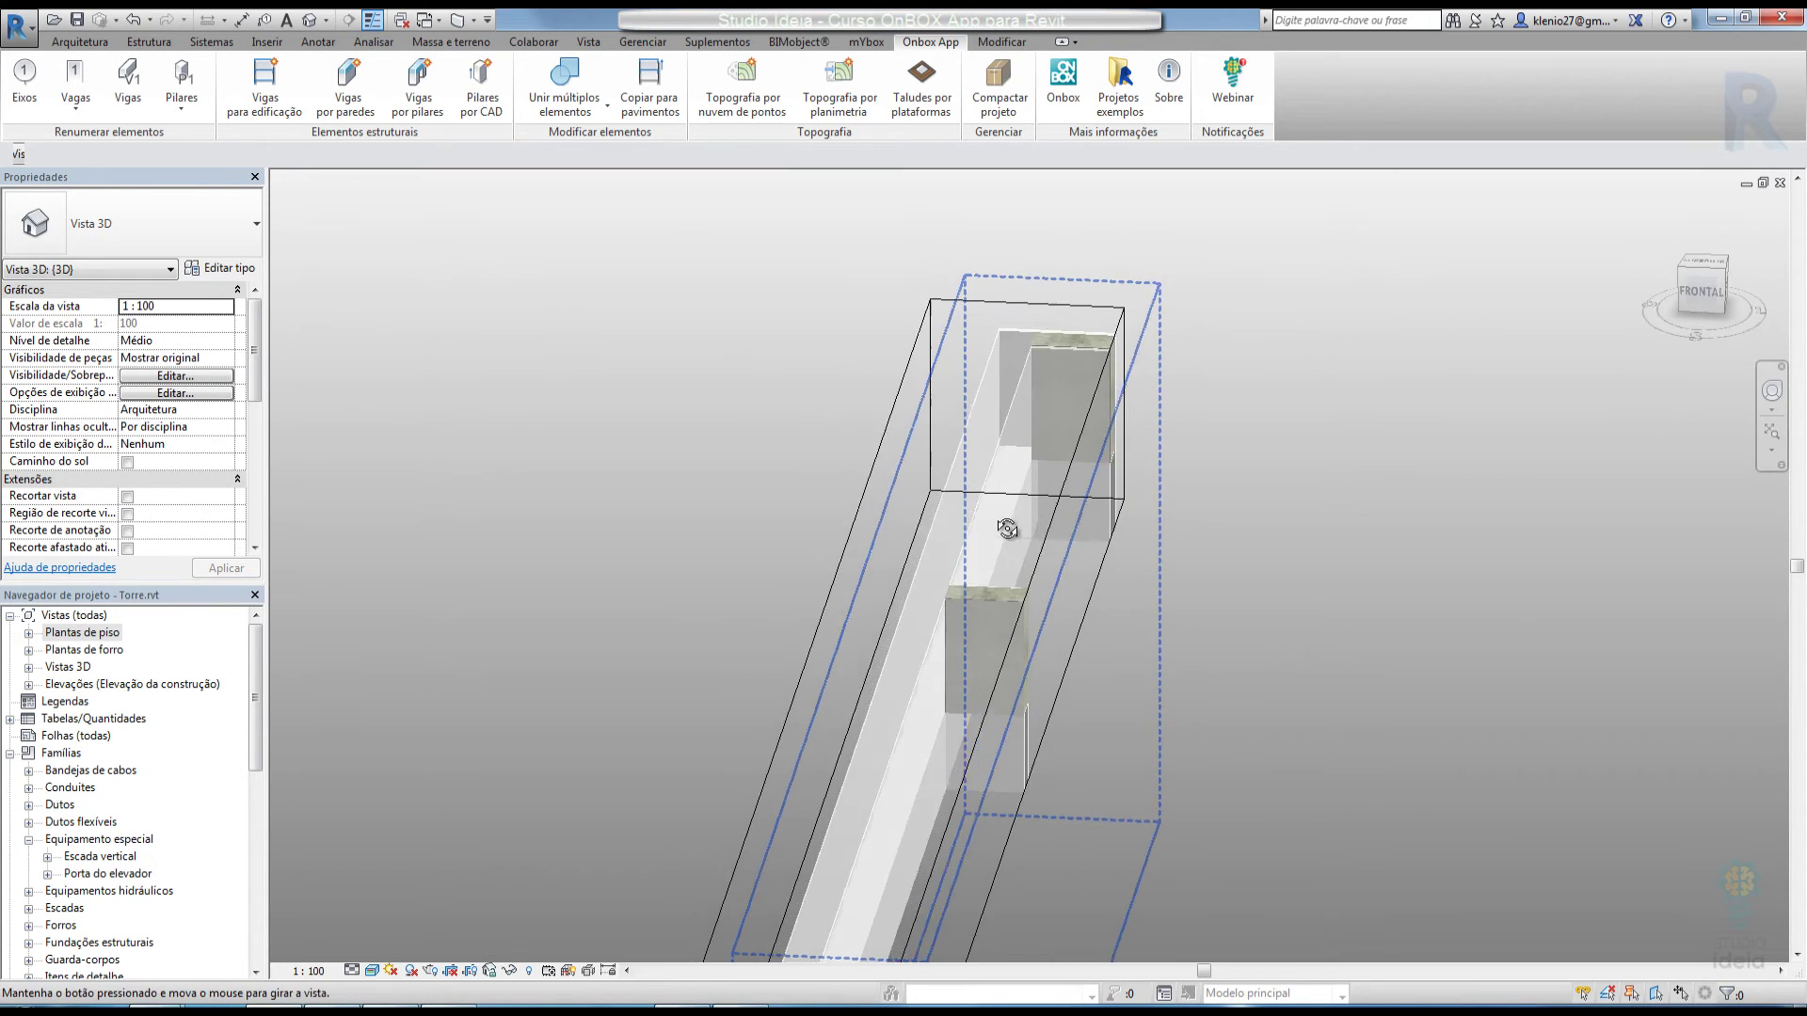
{"action": "middle_click_drag", "start_coordinate": [973, 516], "coordinate": [1002, 505], "text": "shift"}
{"action": "middle_click_drag", "start_coordinate": [924, 459], "coordinate": [974, 336], "text": "shift"}
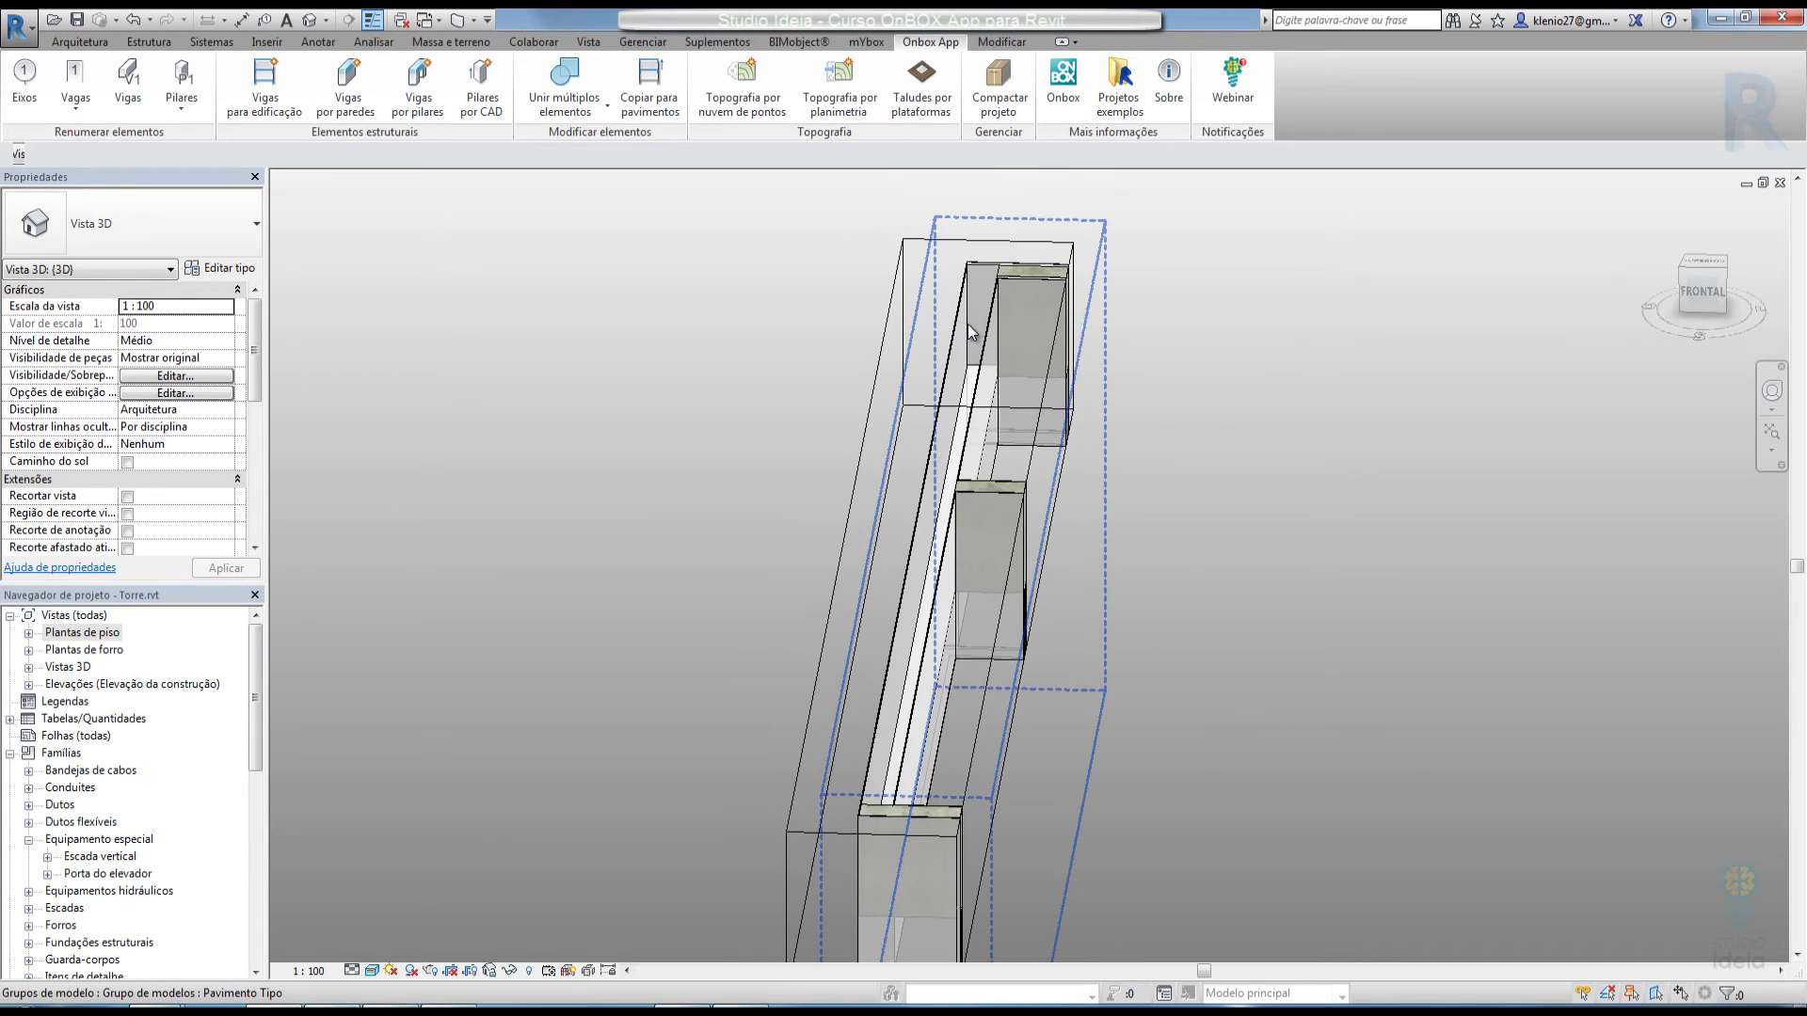
{"action": "middle_click_drag", "start_coordinate": [982, 273], "coordinate": [841, 356], "text": "shift"}
{"action": "scroll", "coordinate": [840, 357], "scroll_direction": "up", "scroll_amount": 2}
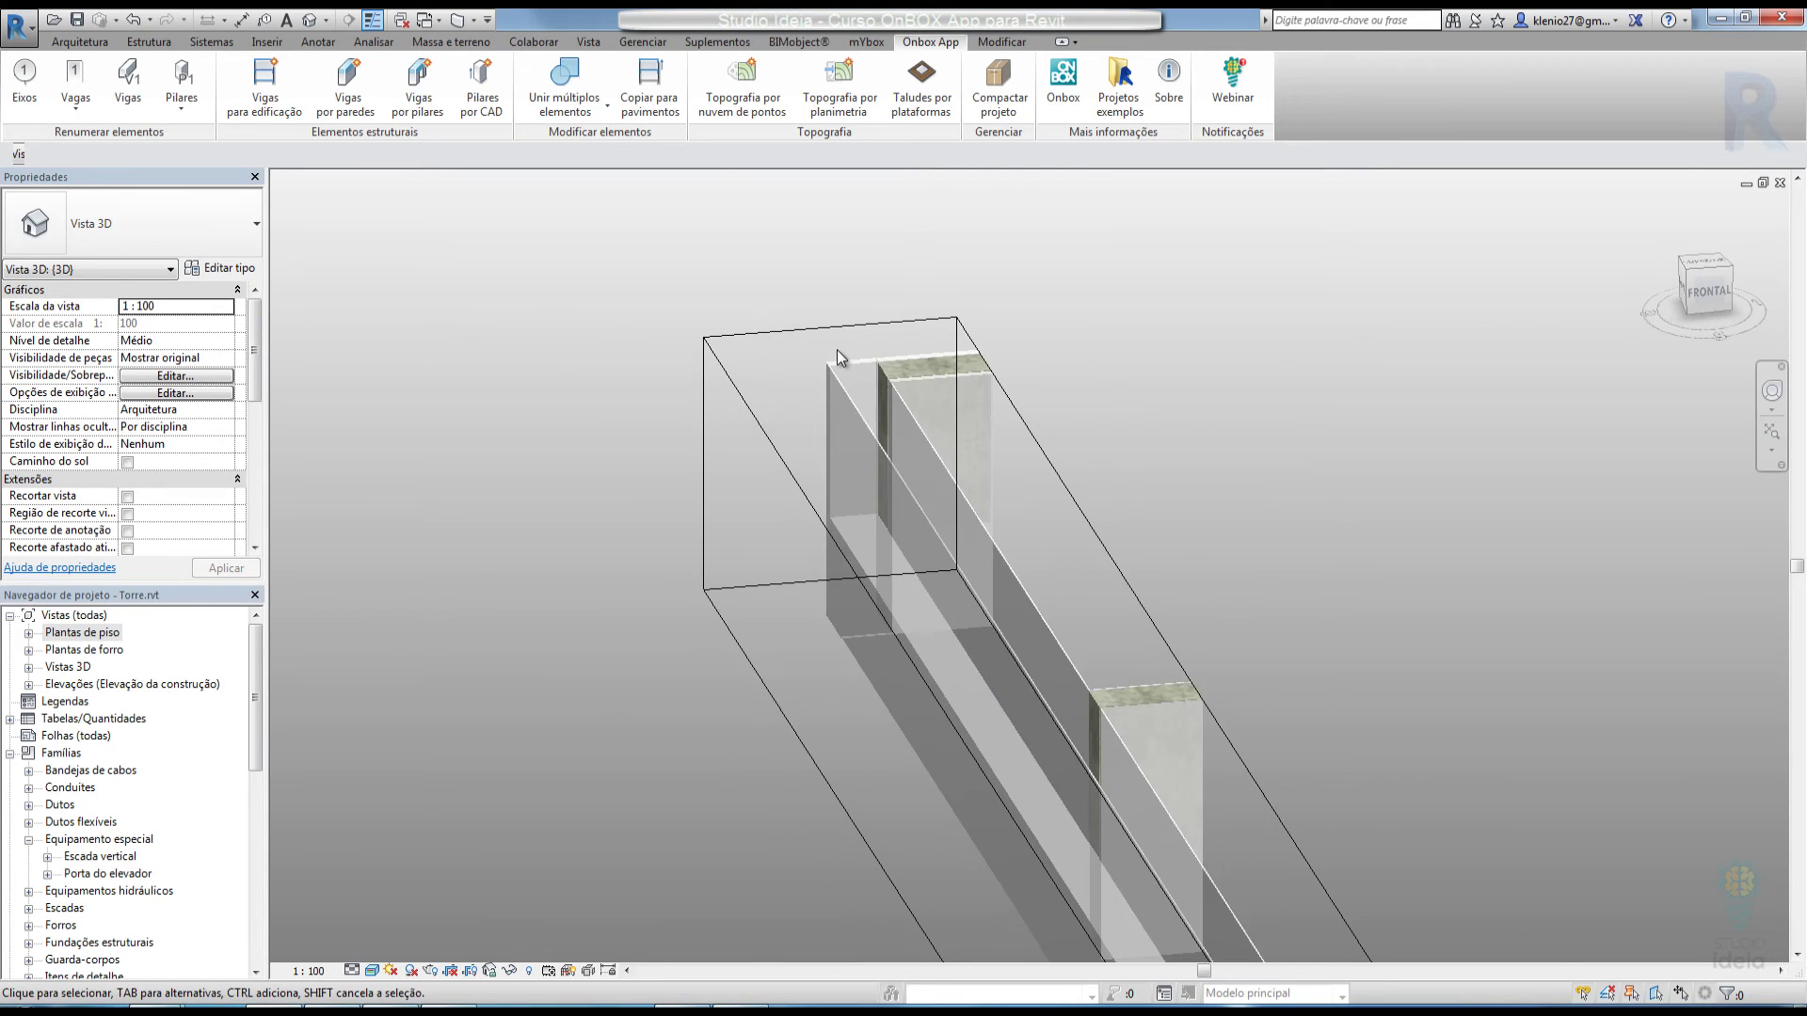
Run the building beam generation with its default settings, and close the Torre project without saving the changes
{"action": "left_click", "coordinate": [272, 94]}
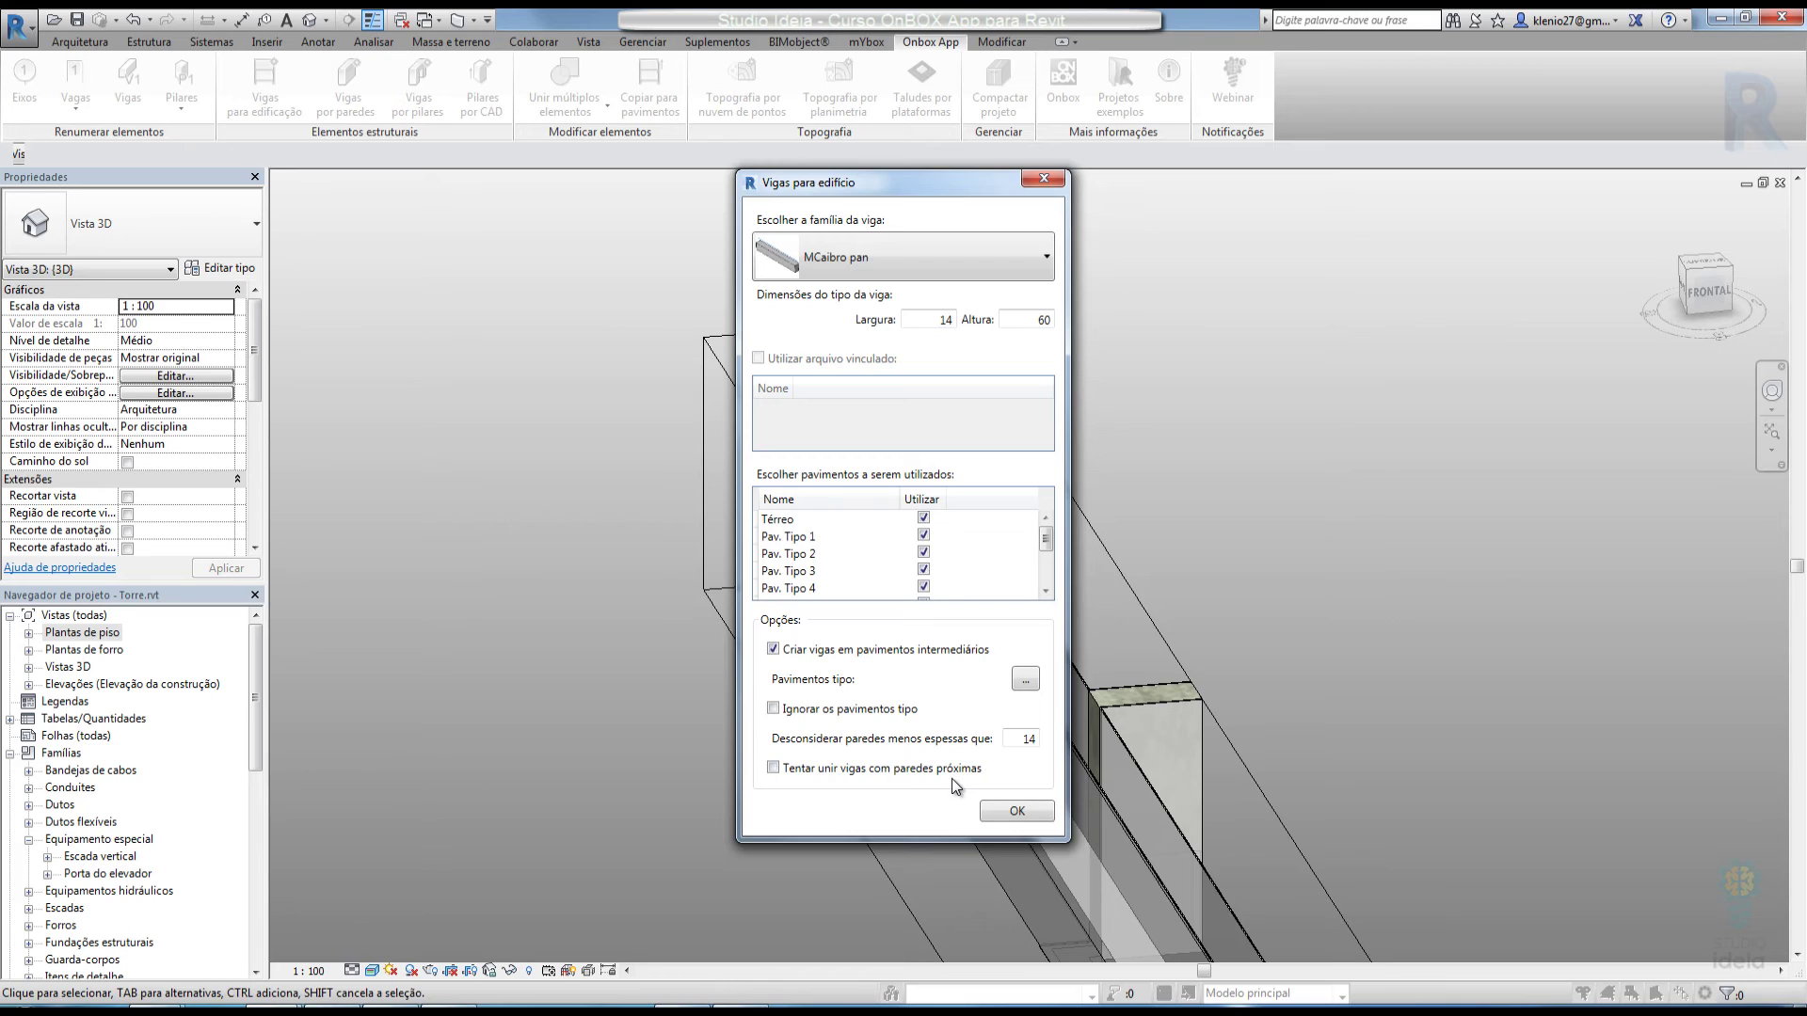
{"action": "left_click", "coordinate": [1016, 812]}
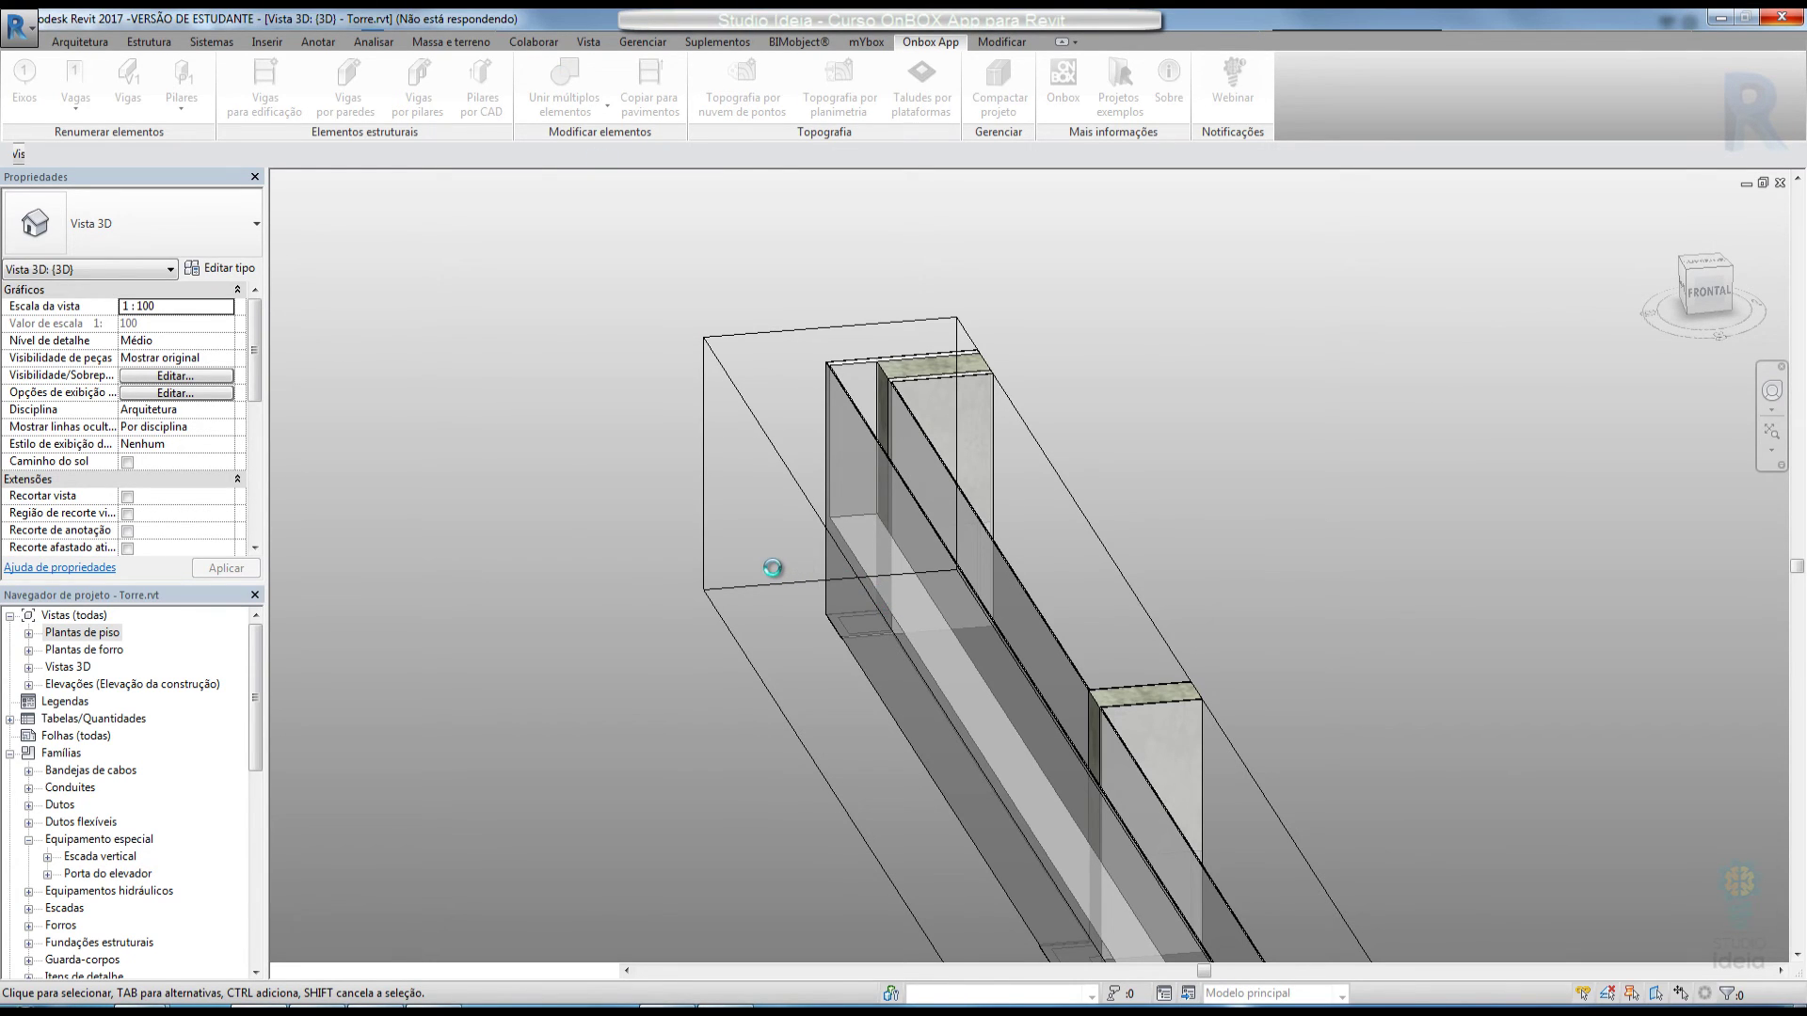
{"action": "left_click", "coordinate": [19, 26]}
{"action": "left_click", "coordinate": [95, 539]}
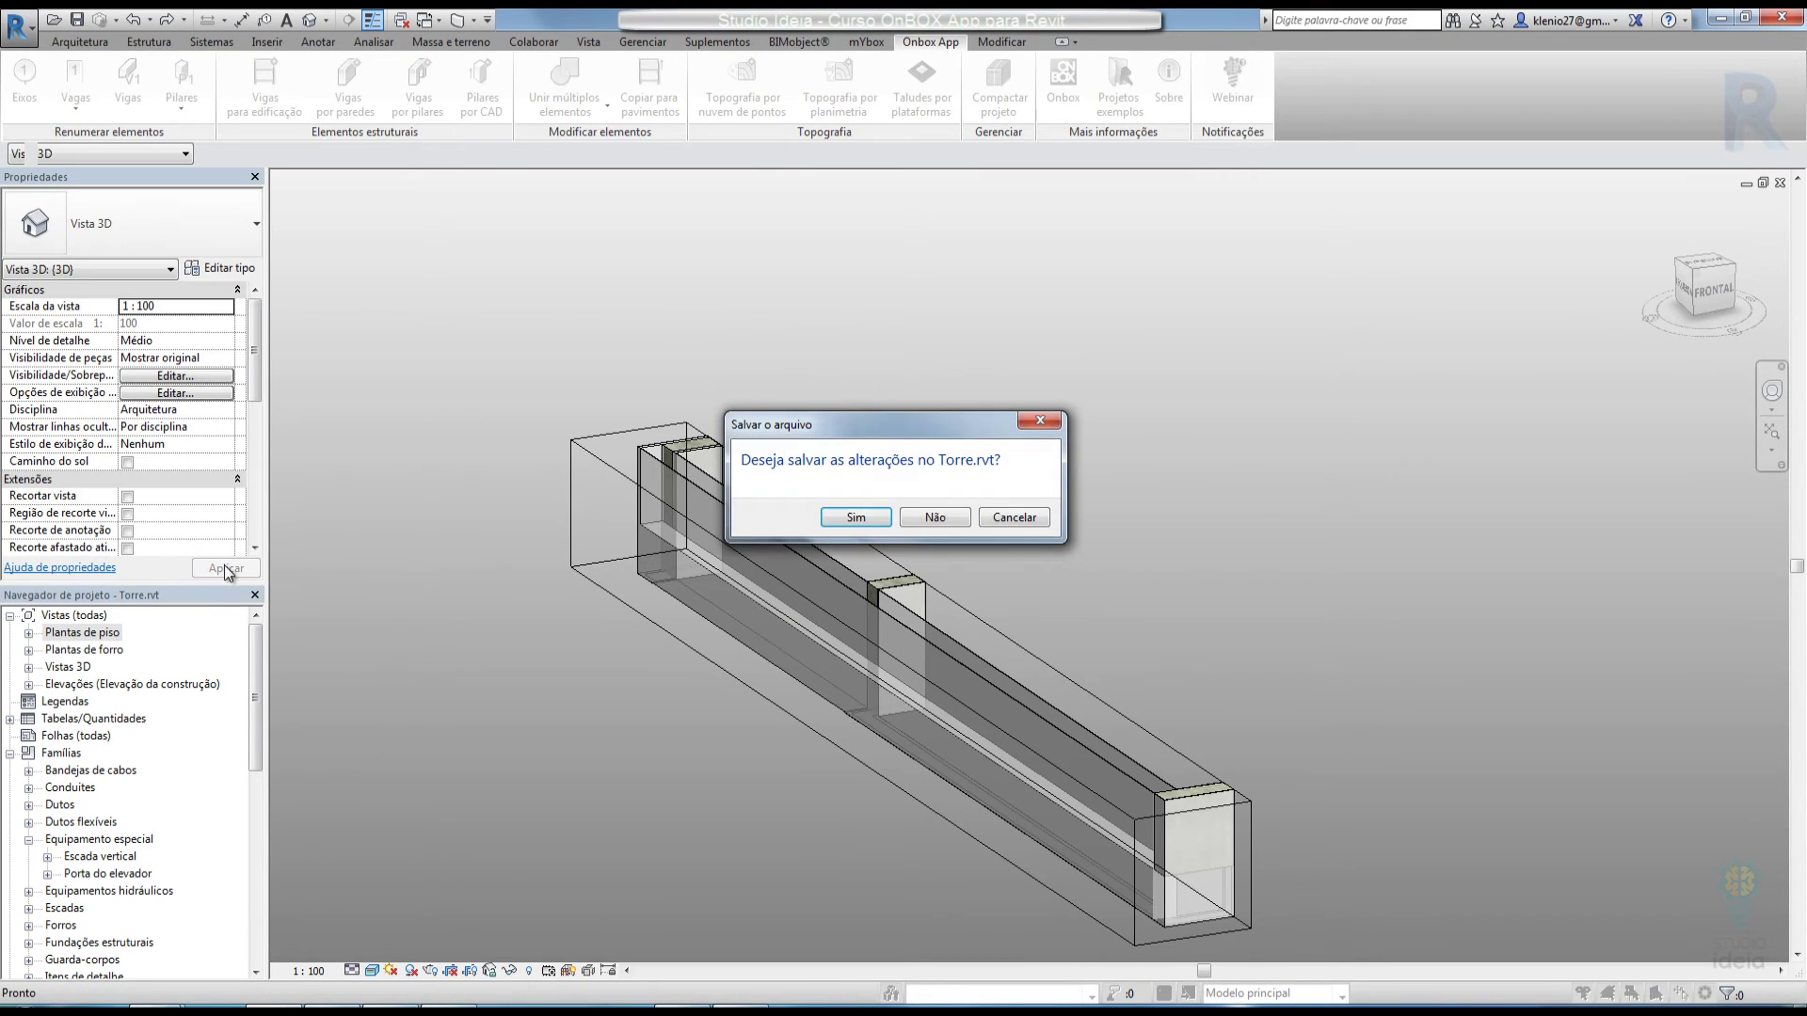
{"action": "left_click", "coordinate": [934, 517]}
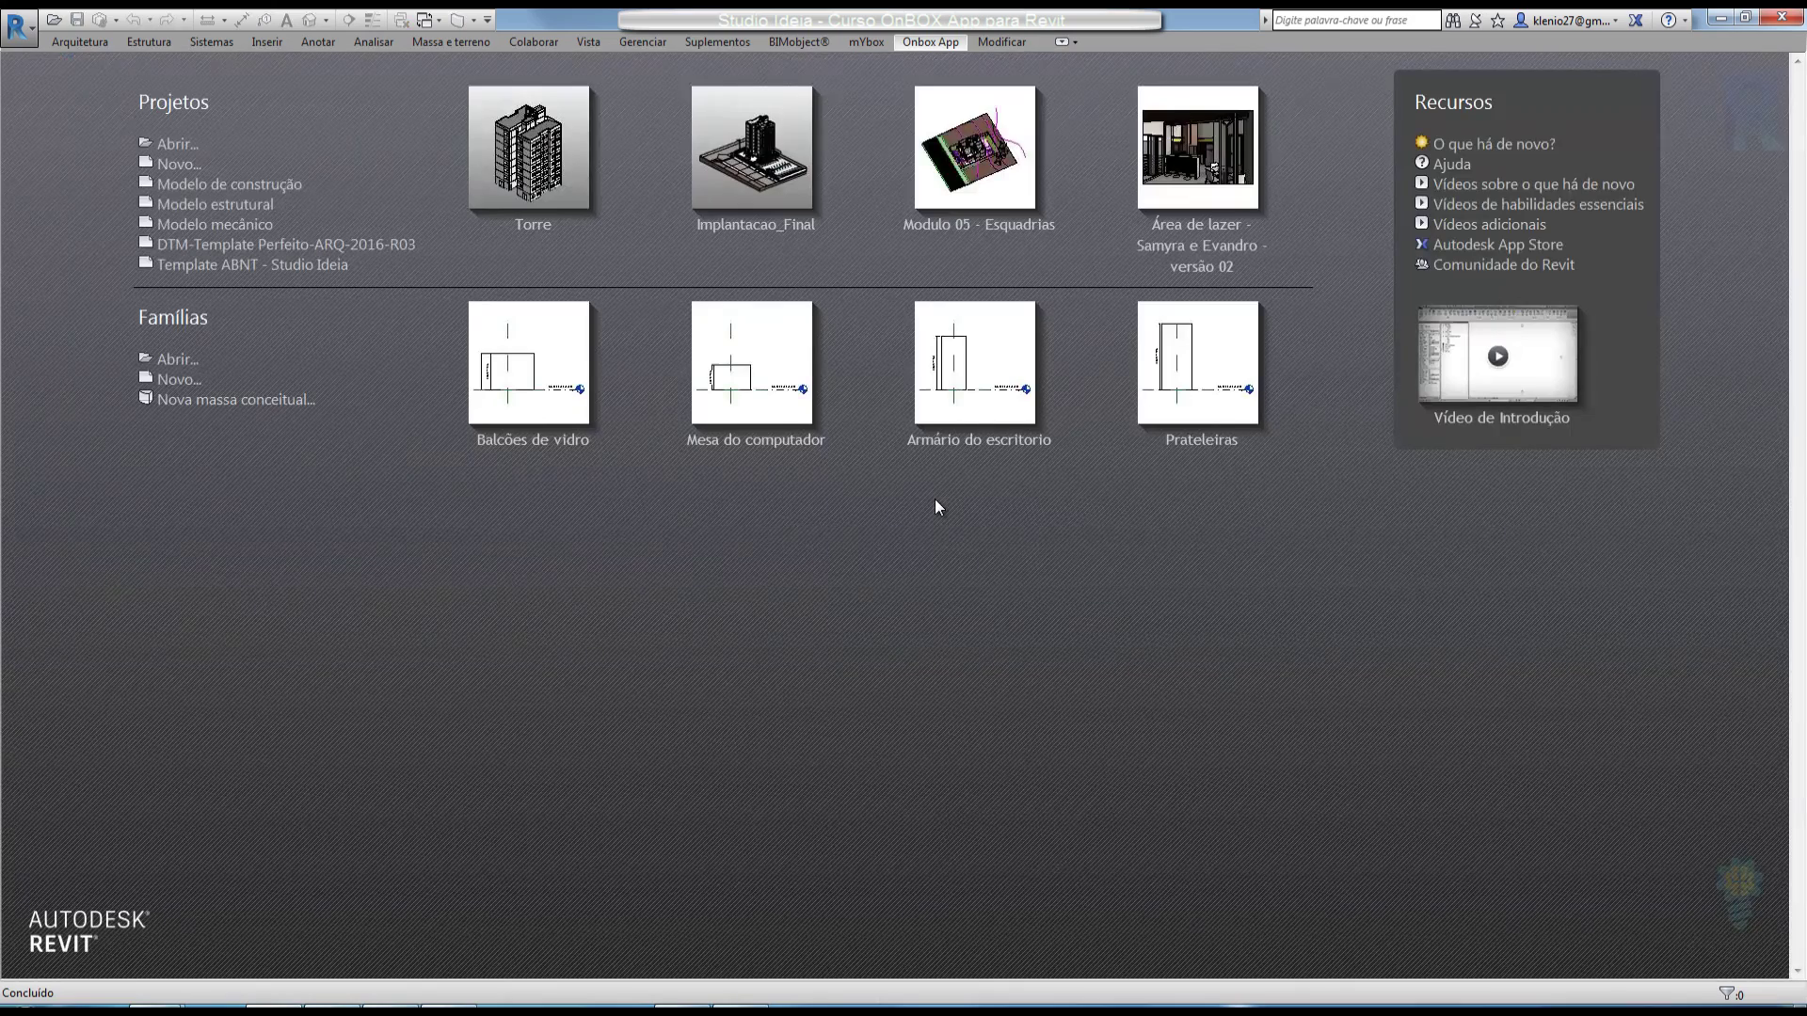
Open Implantacao_Final.rvt from the Onbox example projects, continuing although the file is in use elsewhere
{"action": "left_click", "coordinate": [948, 40]}
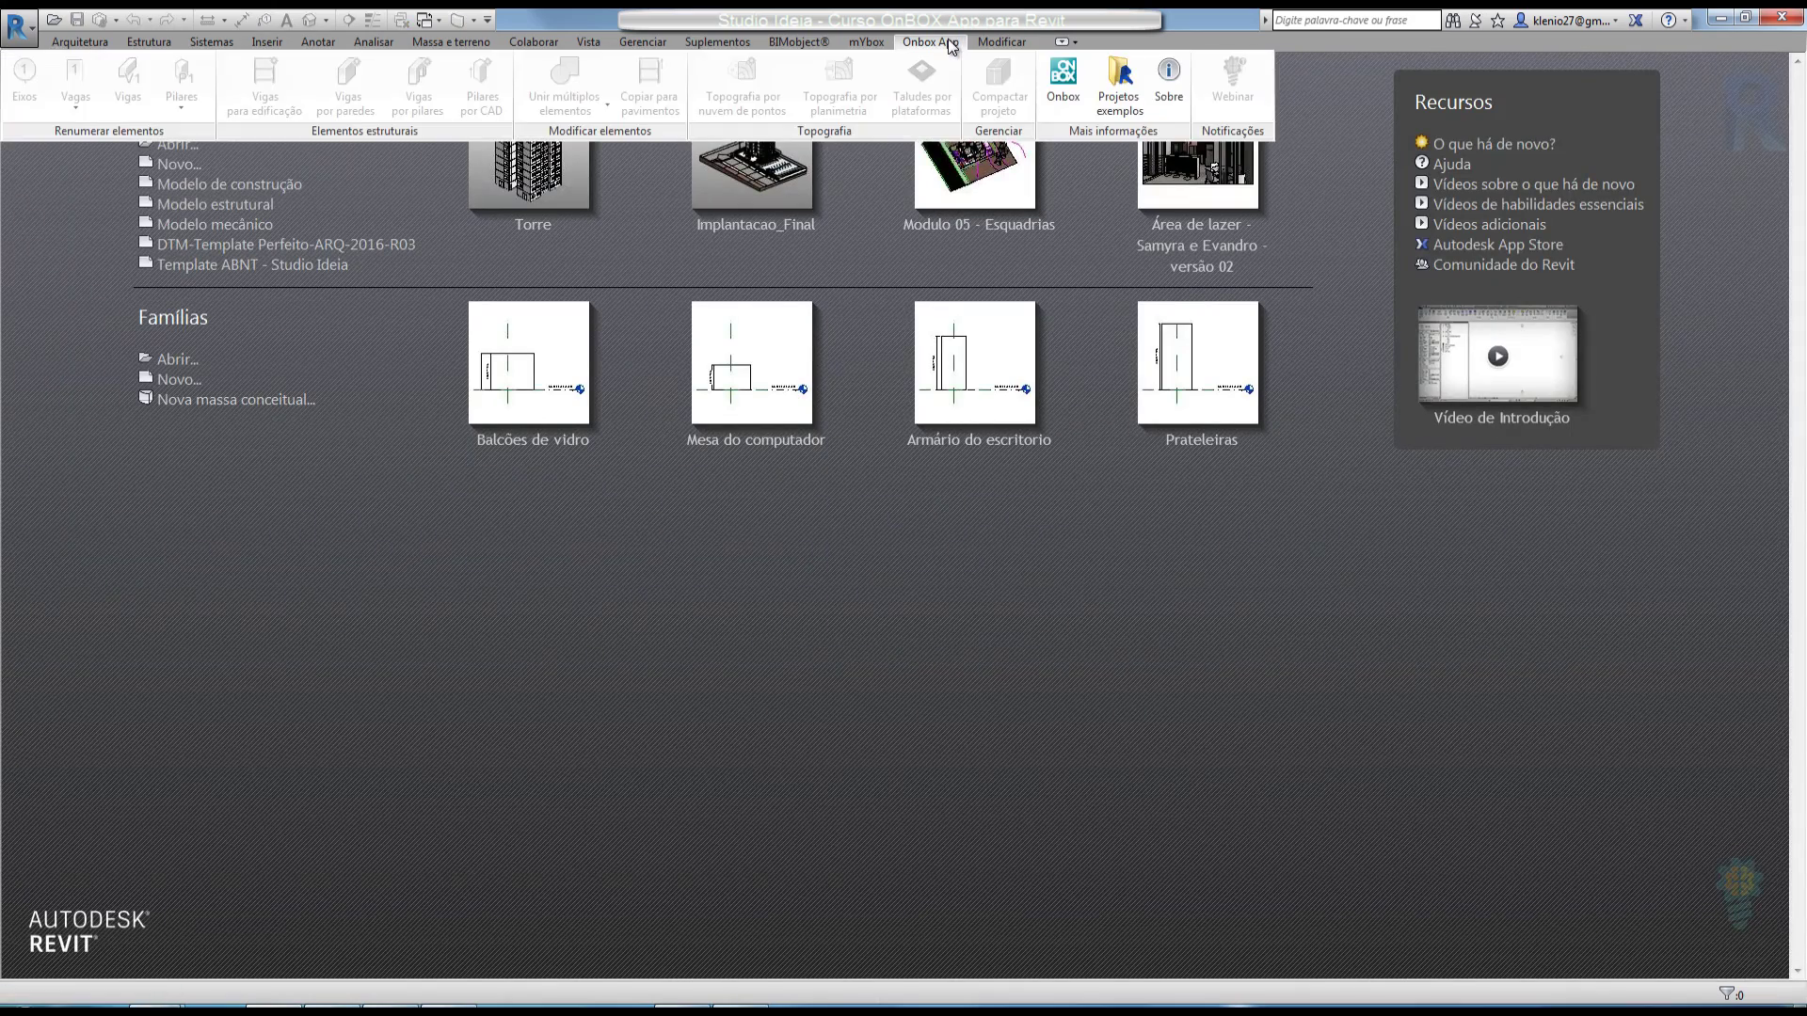
{"action": "left_click", "coordinate": [1126, 103]}
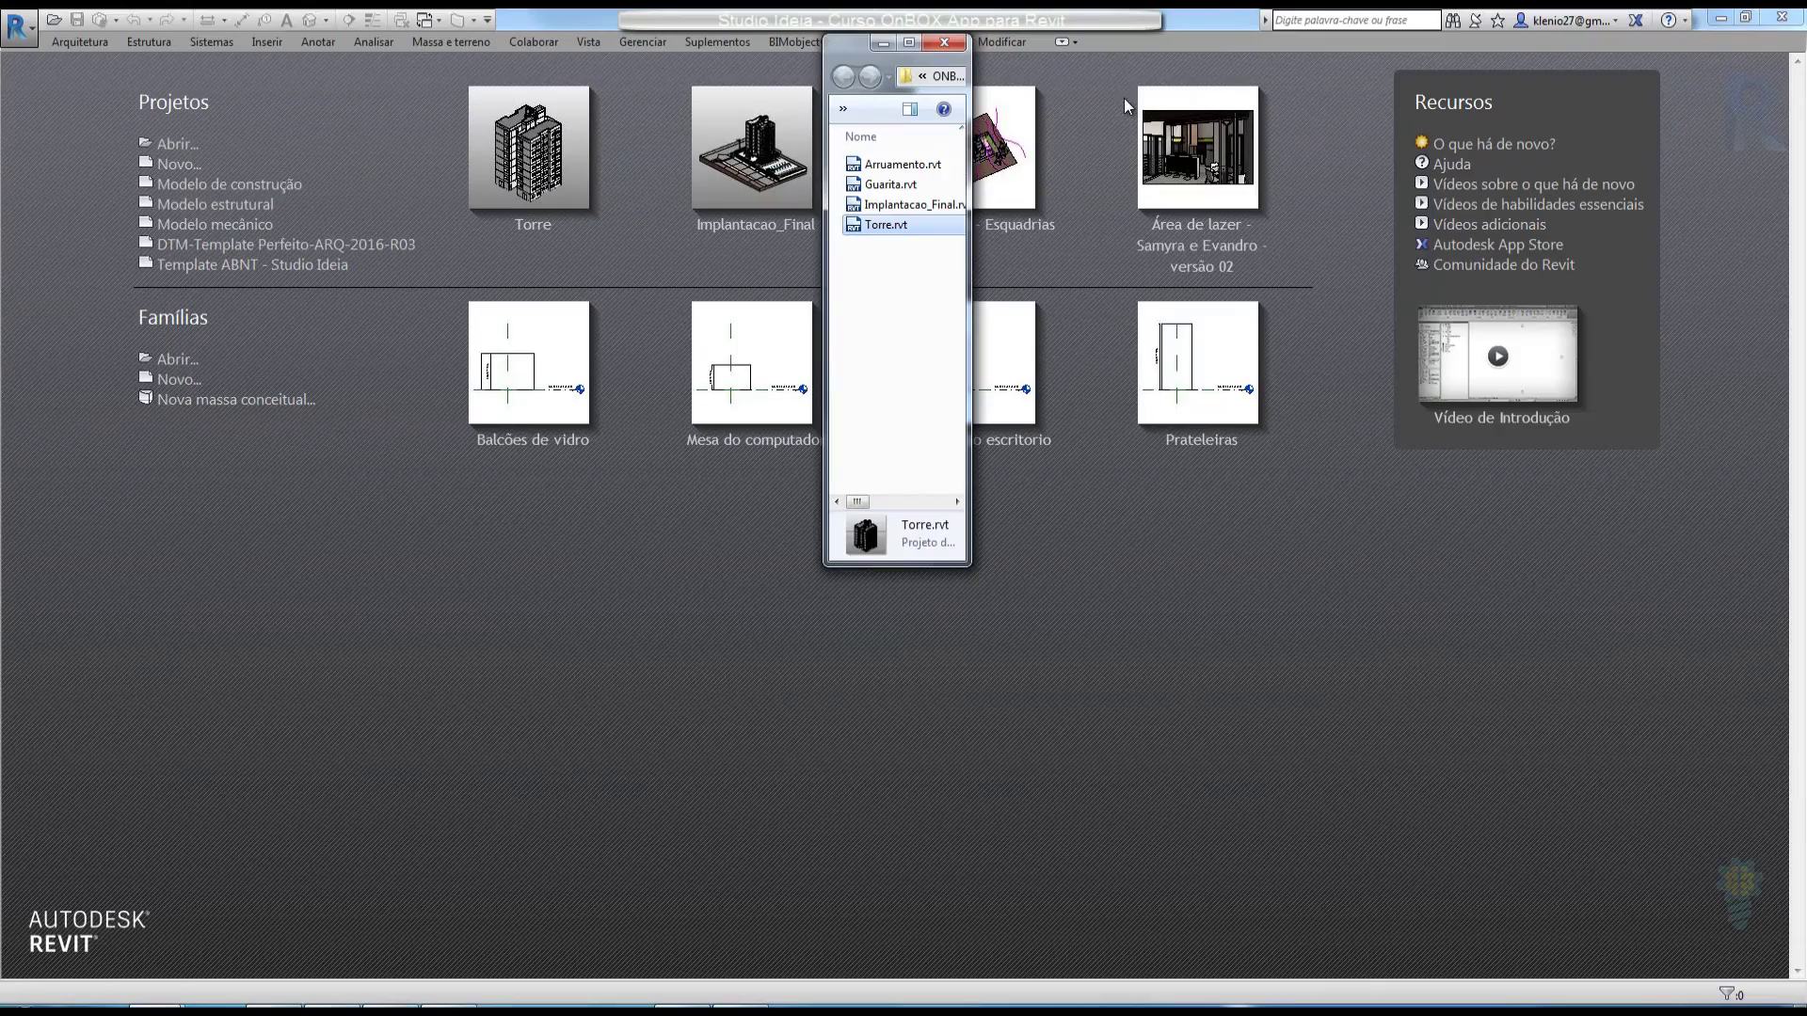
{"action": "left_click", "coordinate": [943, 44]}
{"action": "left_click", "coordinate": [941, 47]}
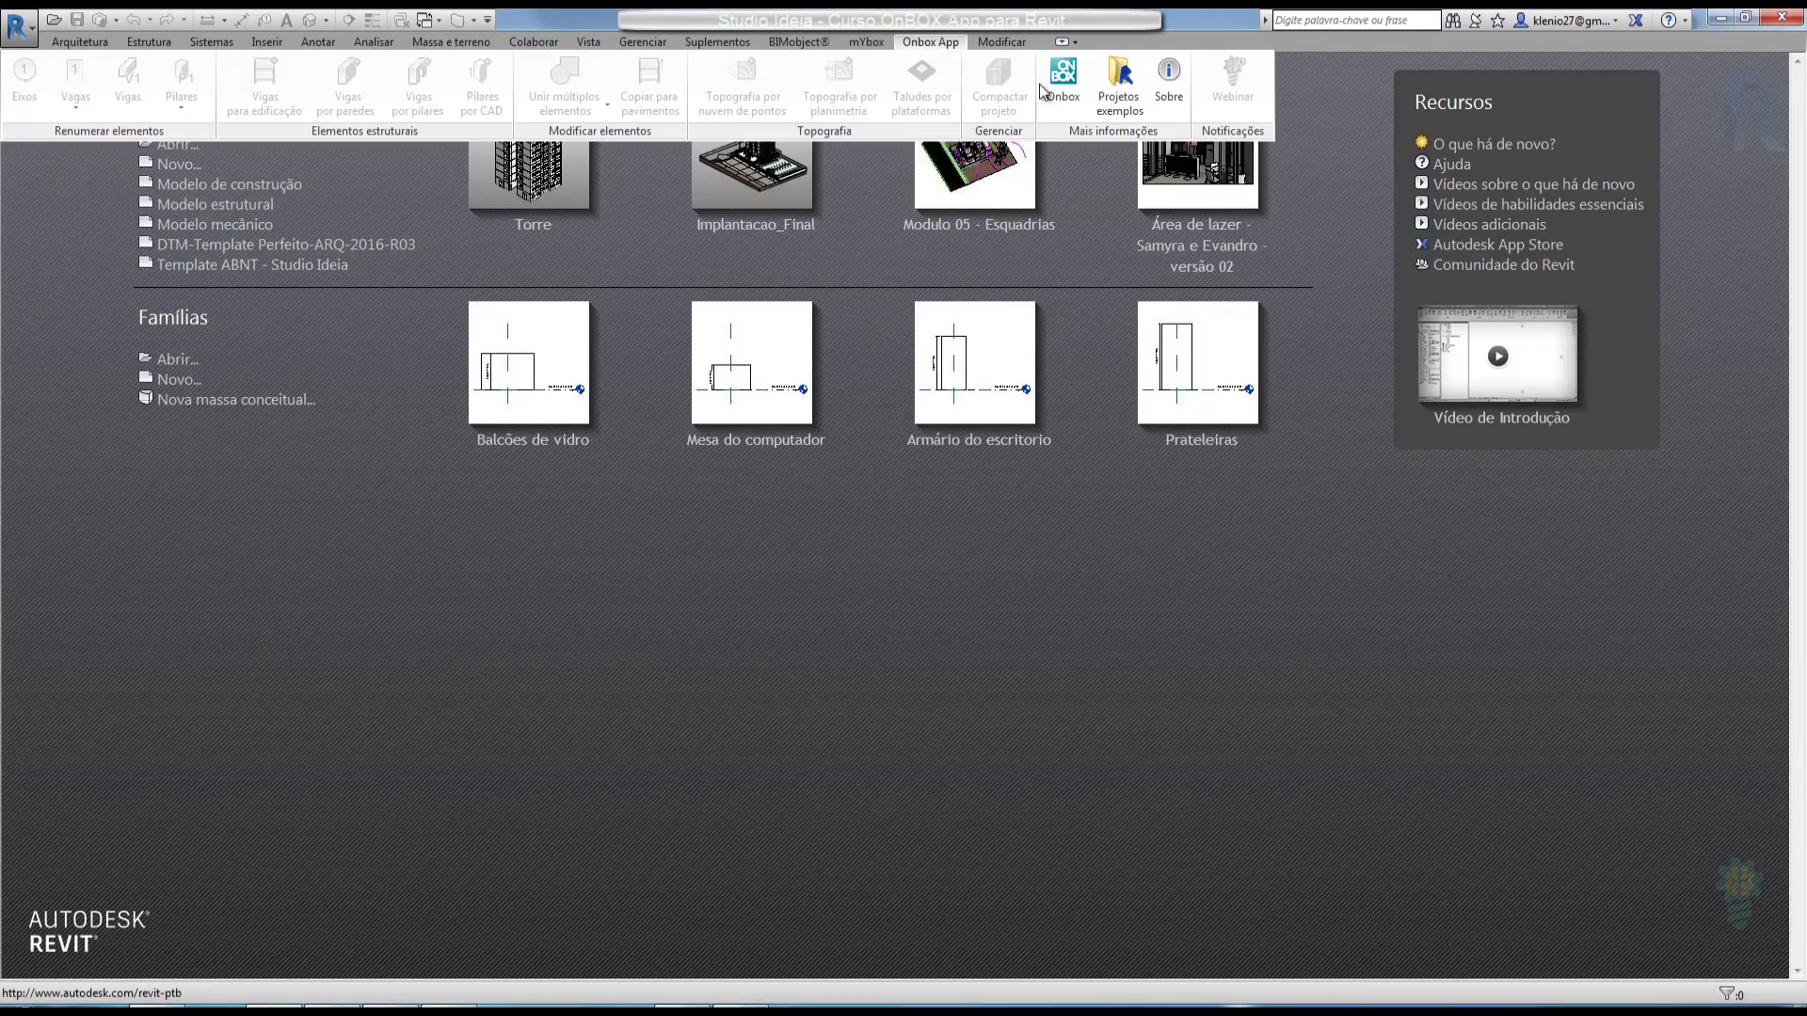
{"action": "left_click", "coordinate": [1120, 94]}
{"action": "double_click", "coordinate": [902, 205]}
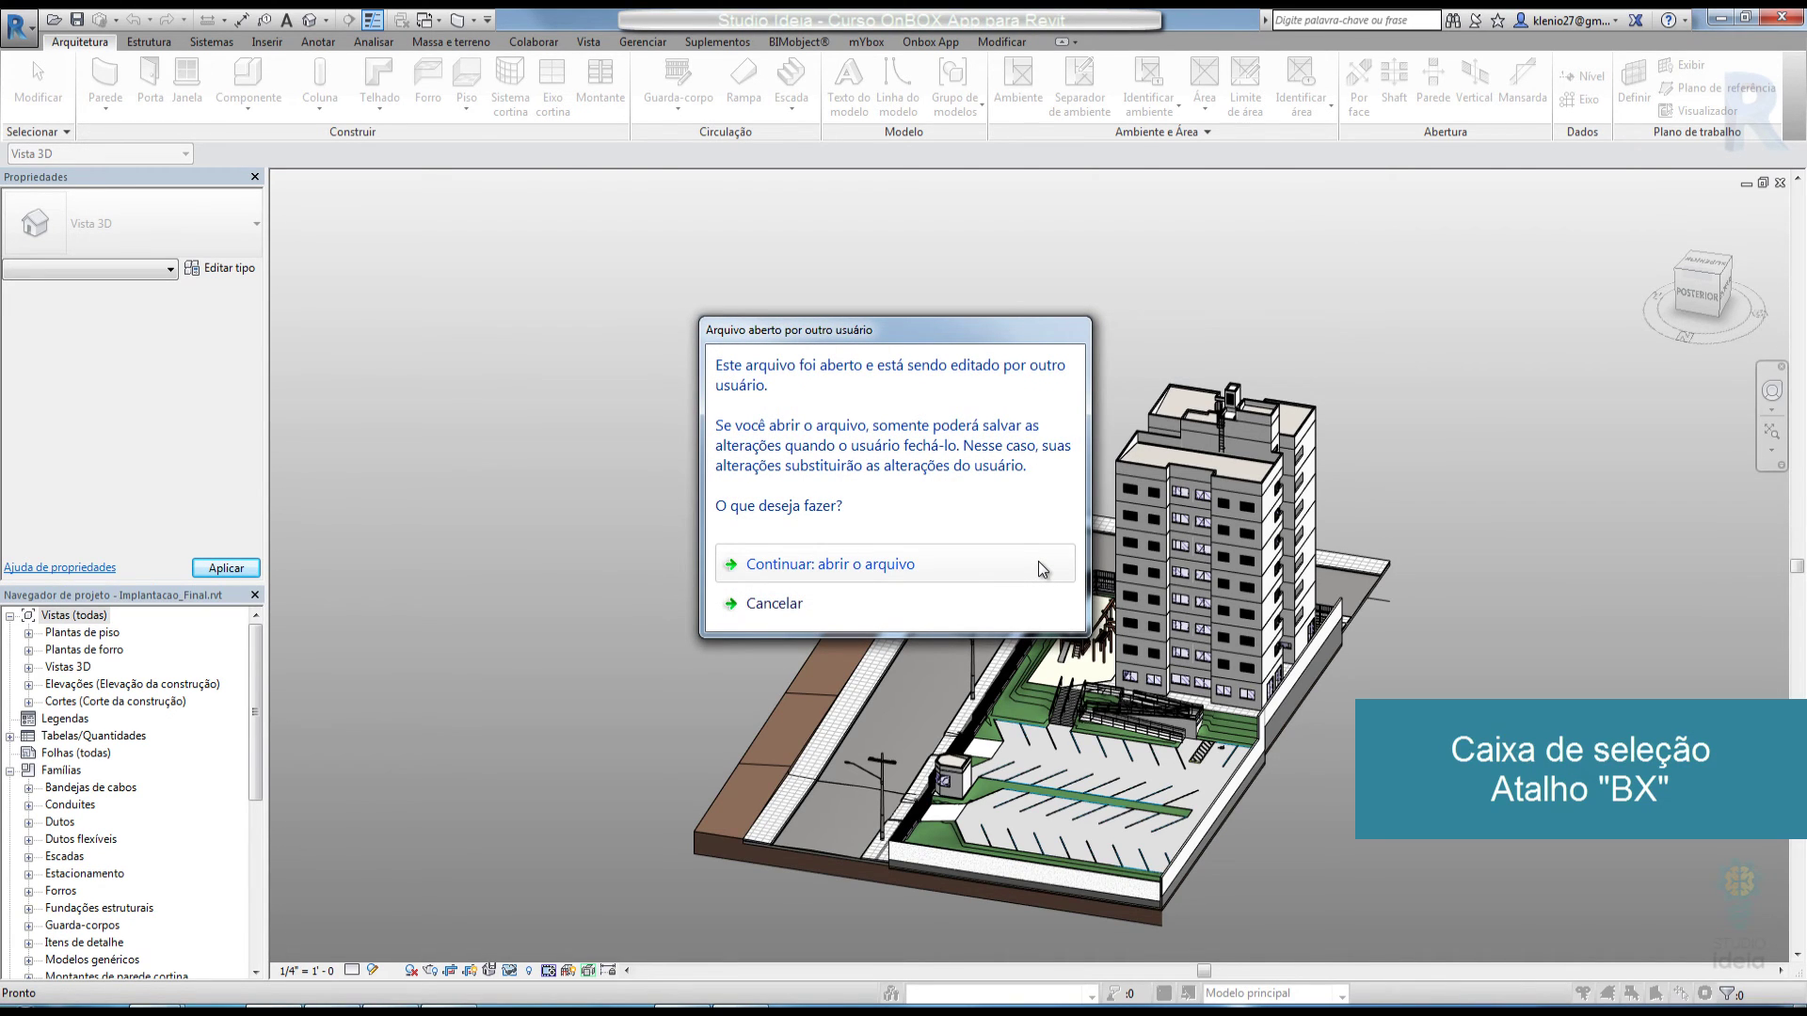
{"action": "left_click", "coordinate": [945, 571]}
Select the linked Torre model in the 3D view of the site
{"action": "middle_click_drag", "start_coordinate": [1224, 602], "coordinate": [1082, 602]}
{"action": "left_click", "coordinate": [1084, 602]}
{"action": "key", "text": "b"}
{"action": "key", "text": "x"}
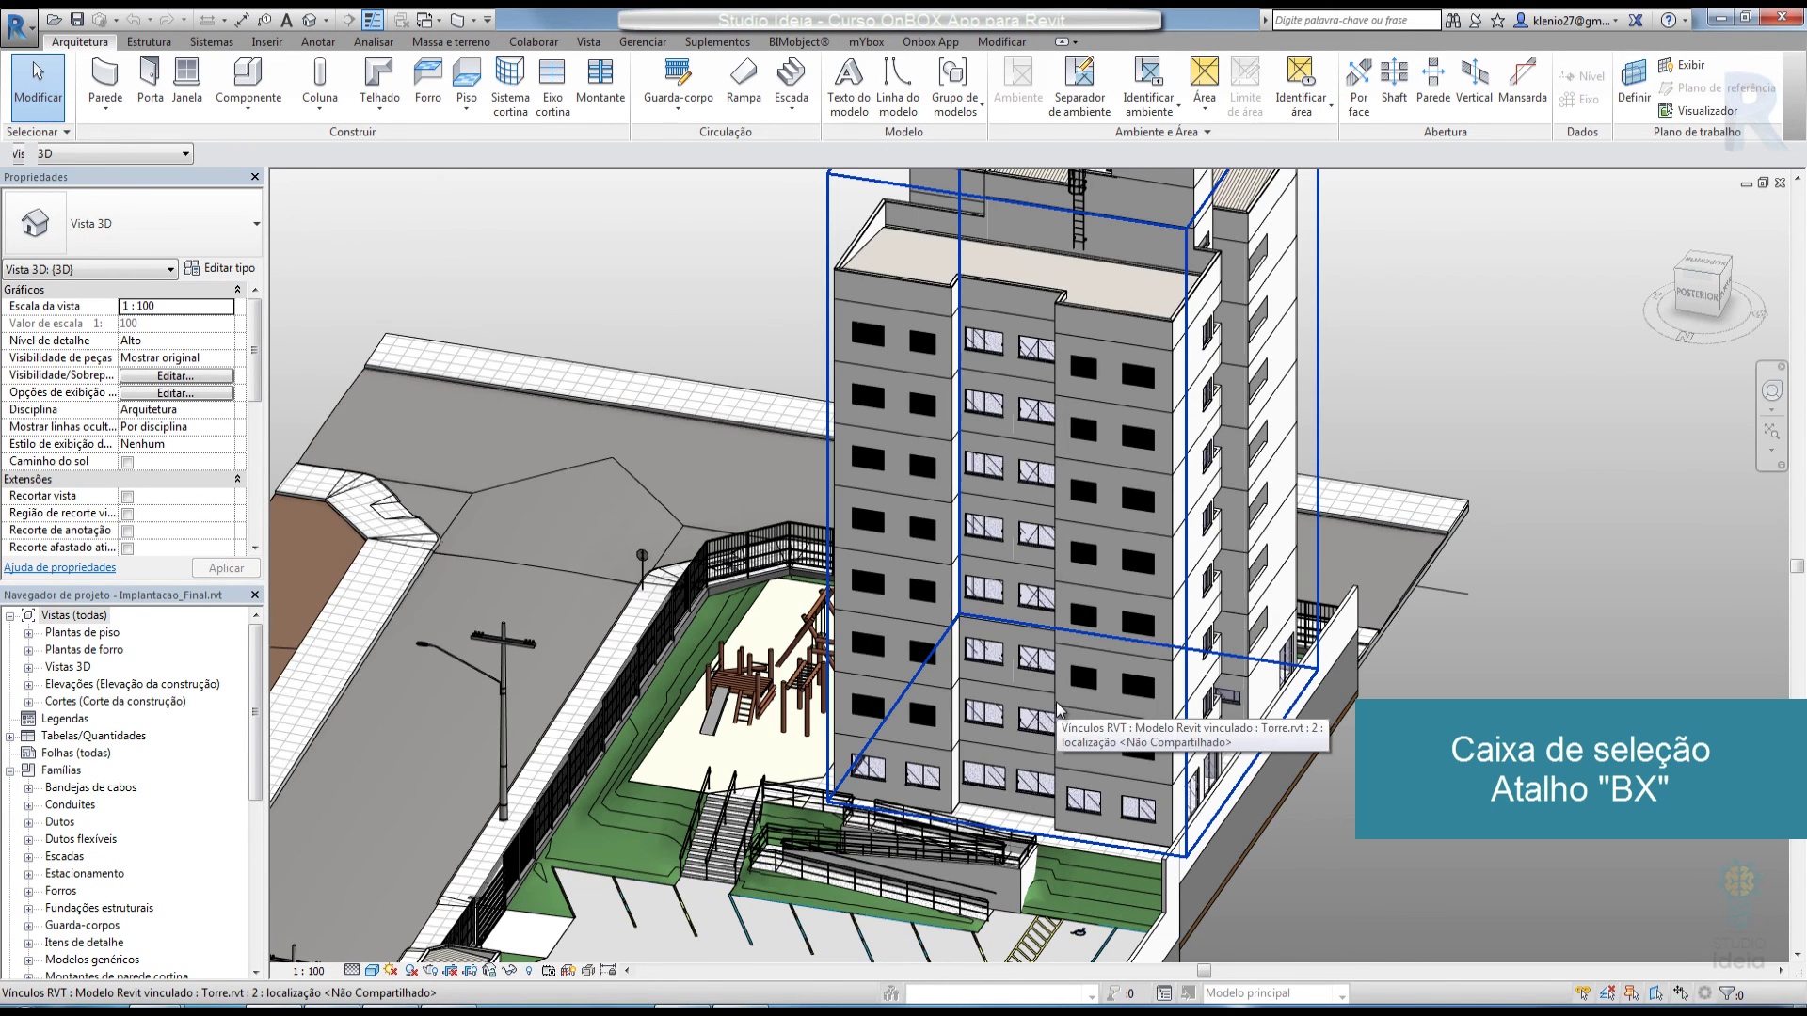
{"action": "middle_click_drag", "start_coordinate": [936, 694], "coordinate": [915, 685]}
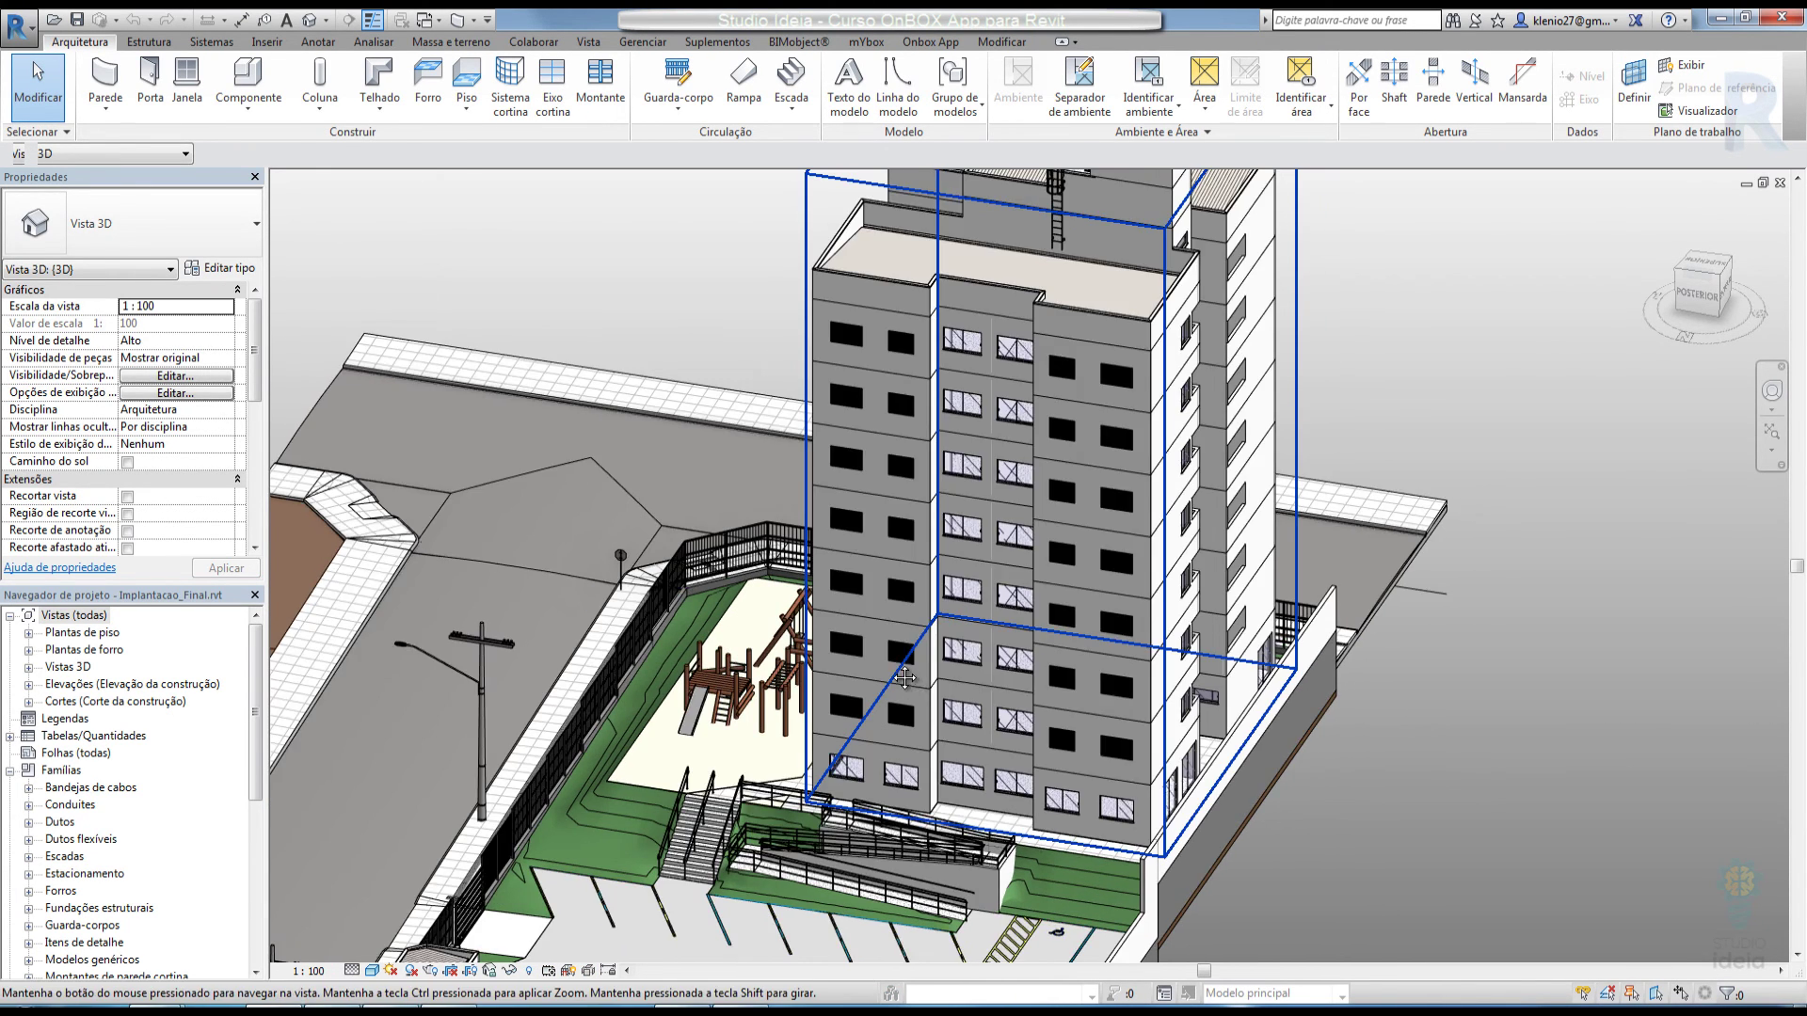
{"action": "middle_click_drag", "start_coordinate": [868, 394], "coordinate": [847, 383]}
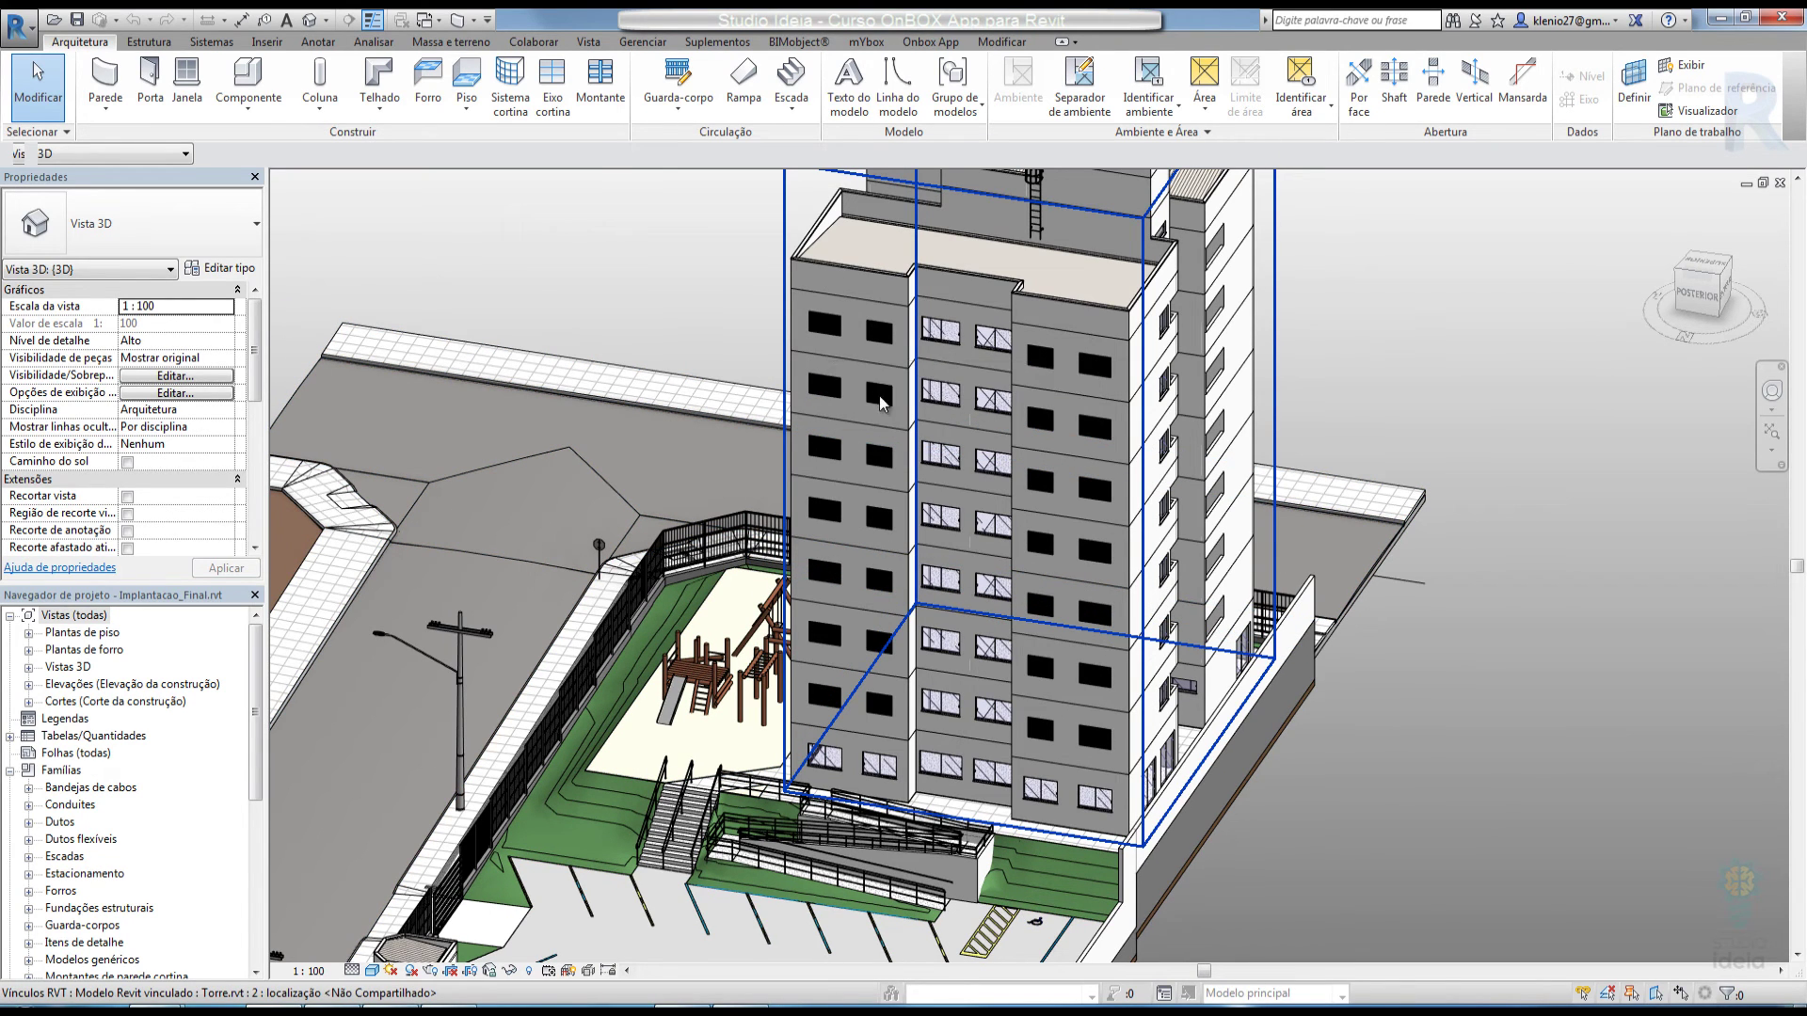
{"action": "left_click", "coordinate": [843, 344]}
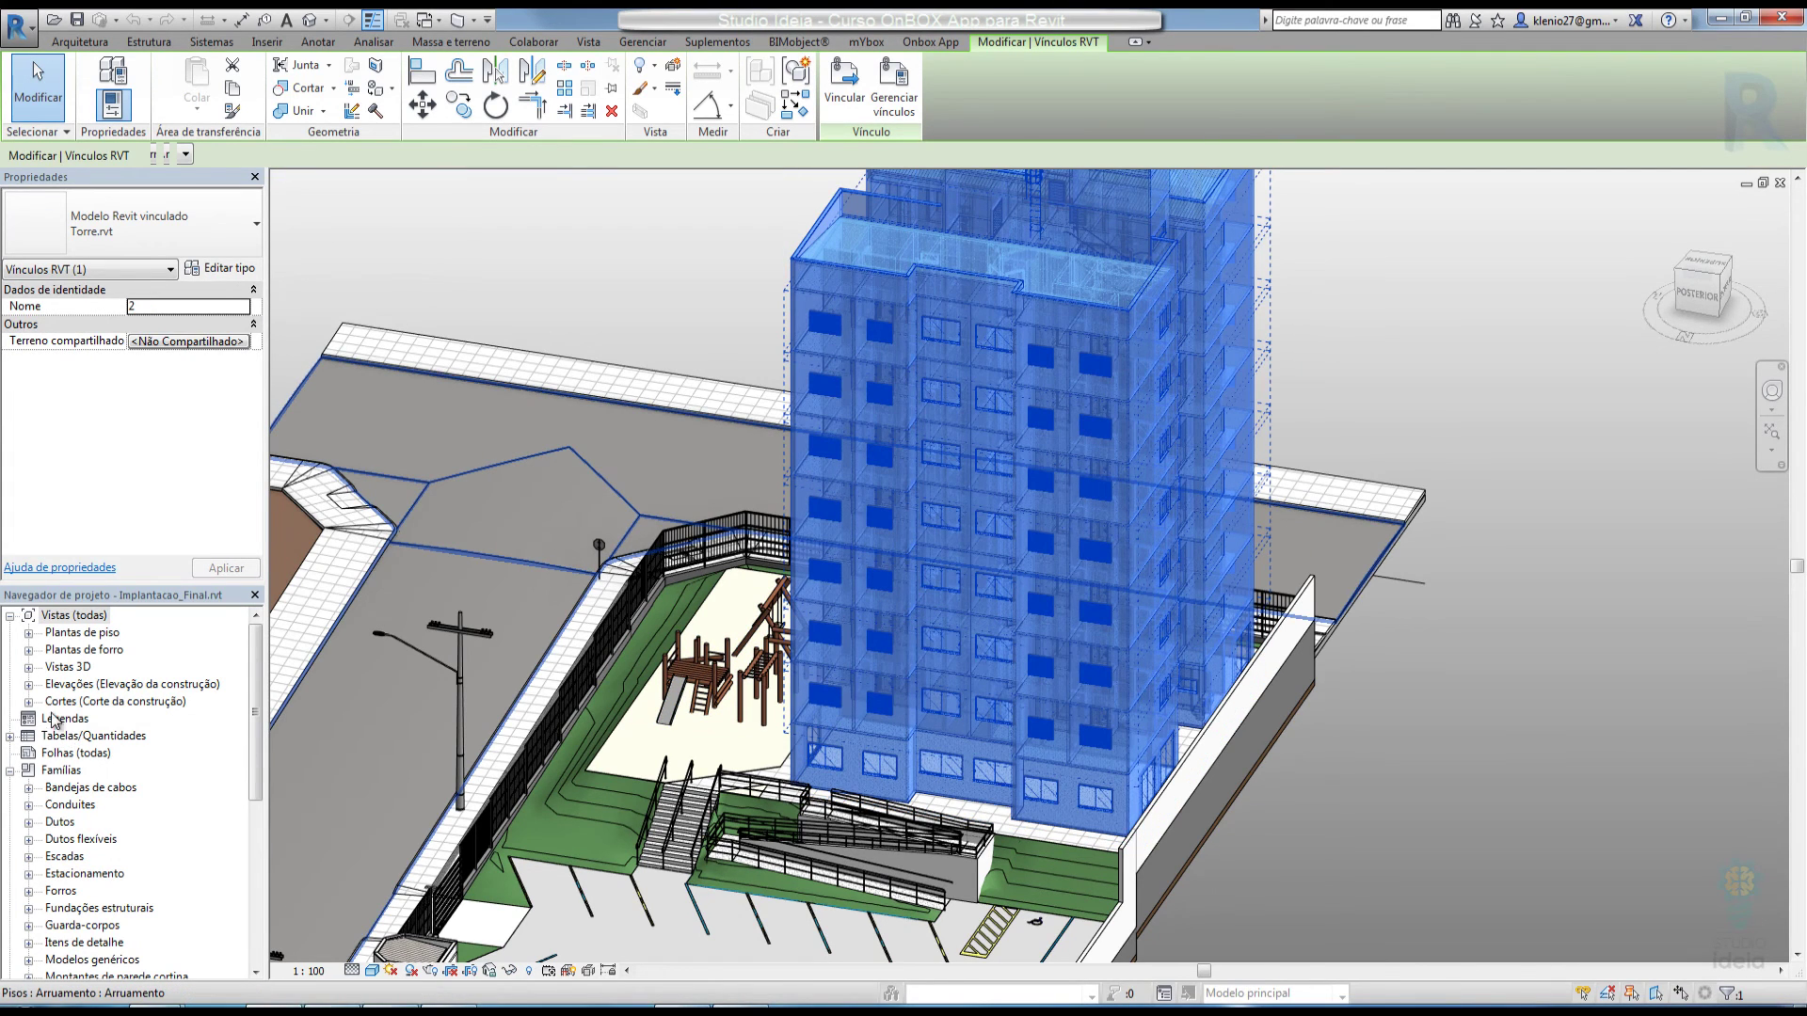
Open the Leste elevation and select the linked Torre model there
{"action": "left_click", "coordinate": [28, 684]}
{"action": "double_click", "coordinate": [78, 701]}
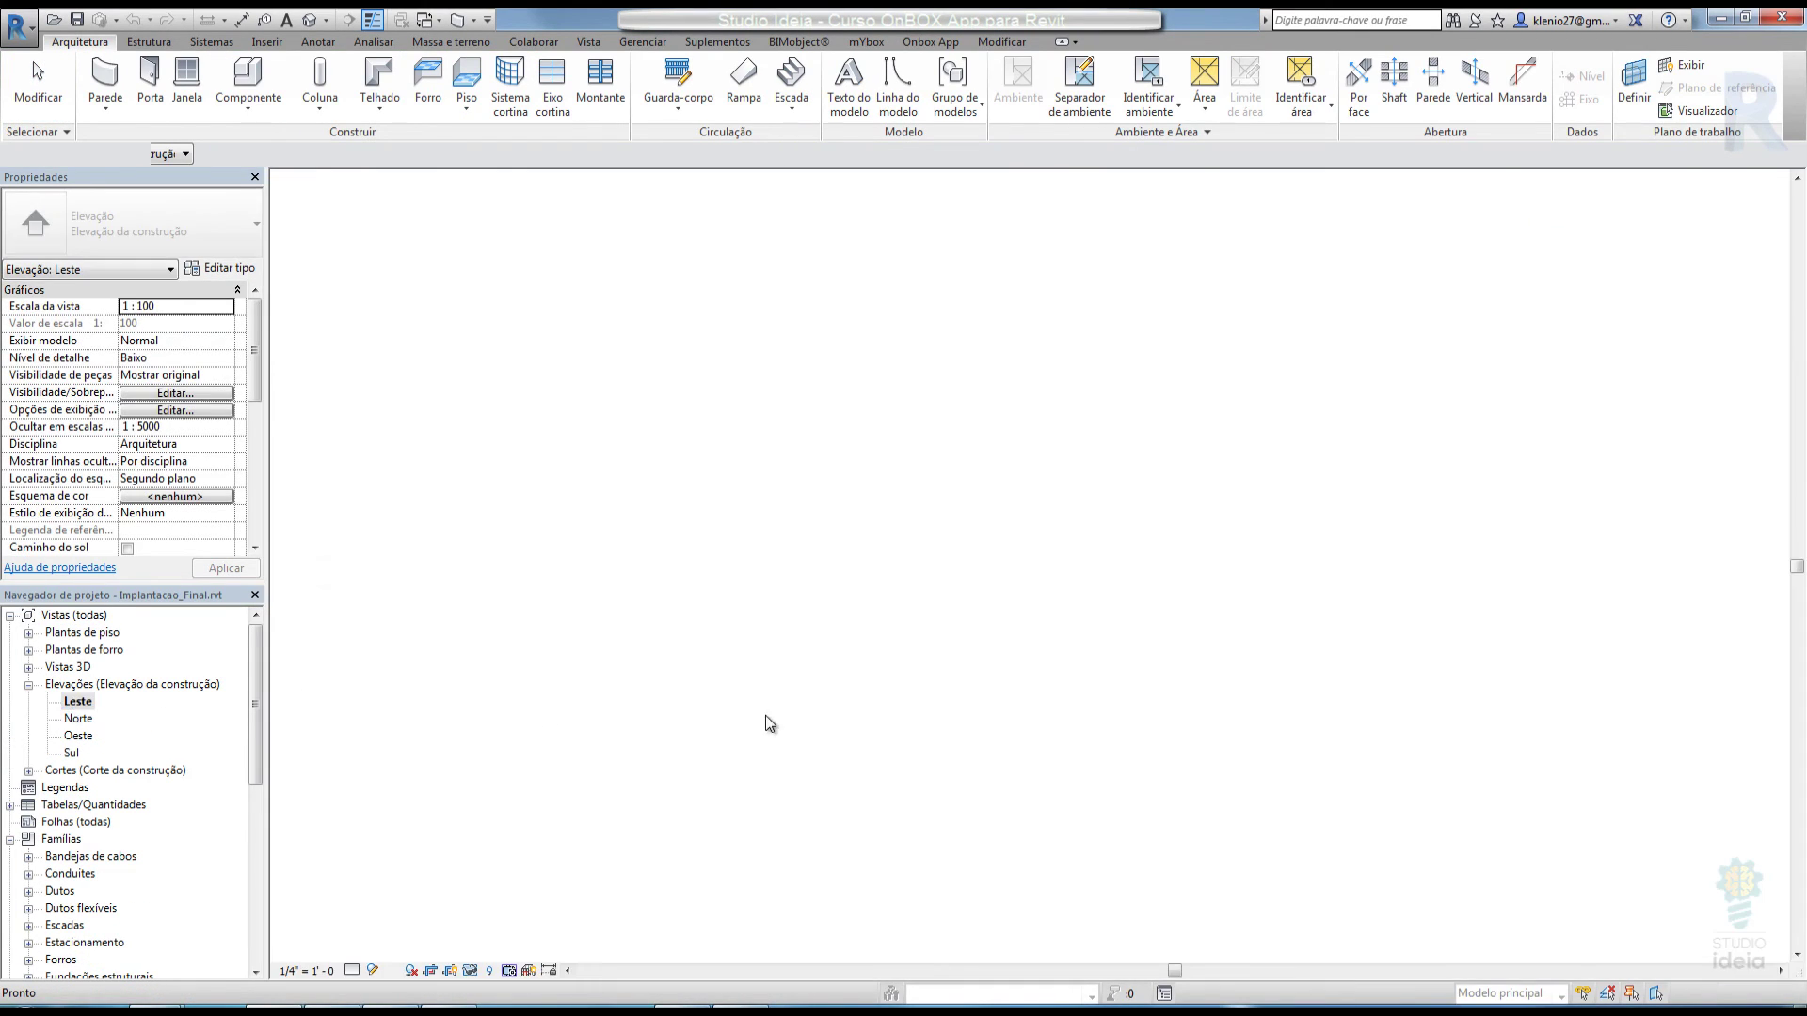
{"action": "left_click", "coordinate": [778, 708]}
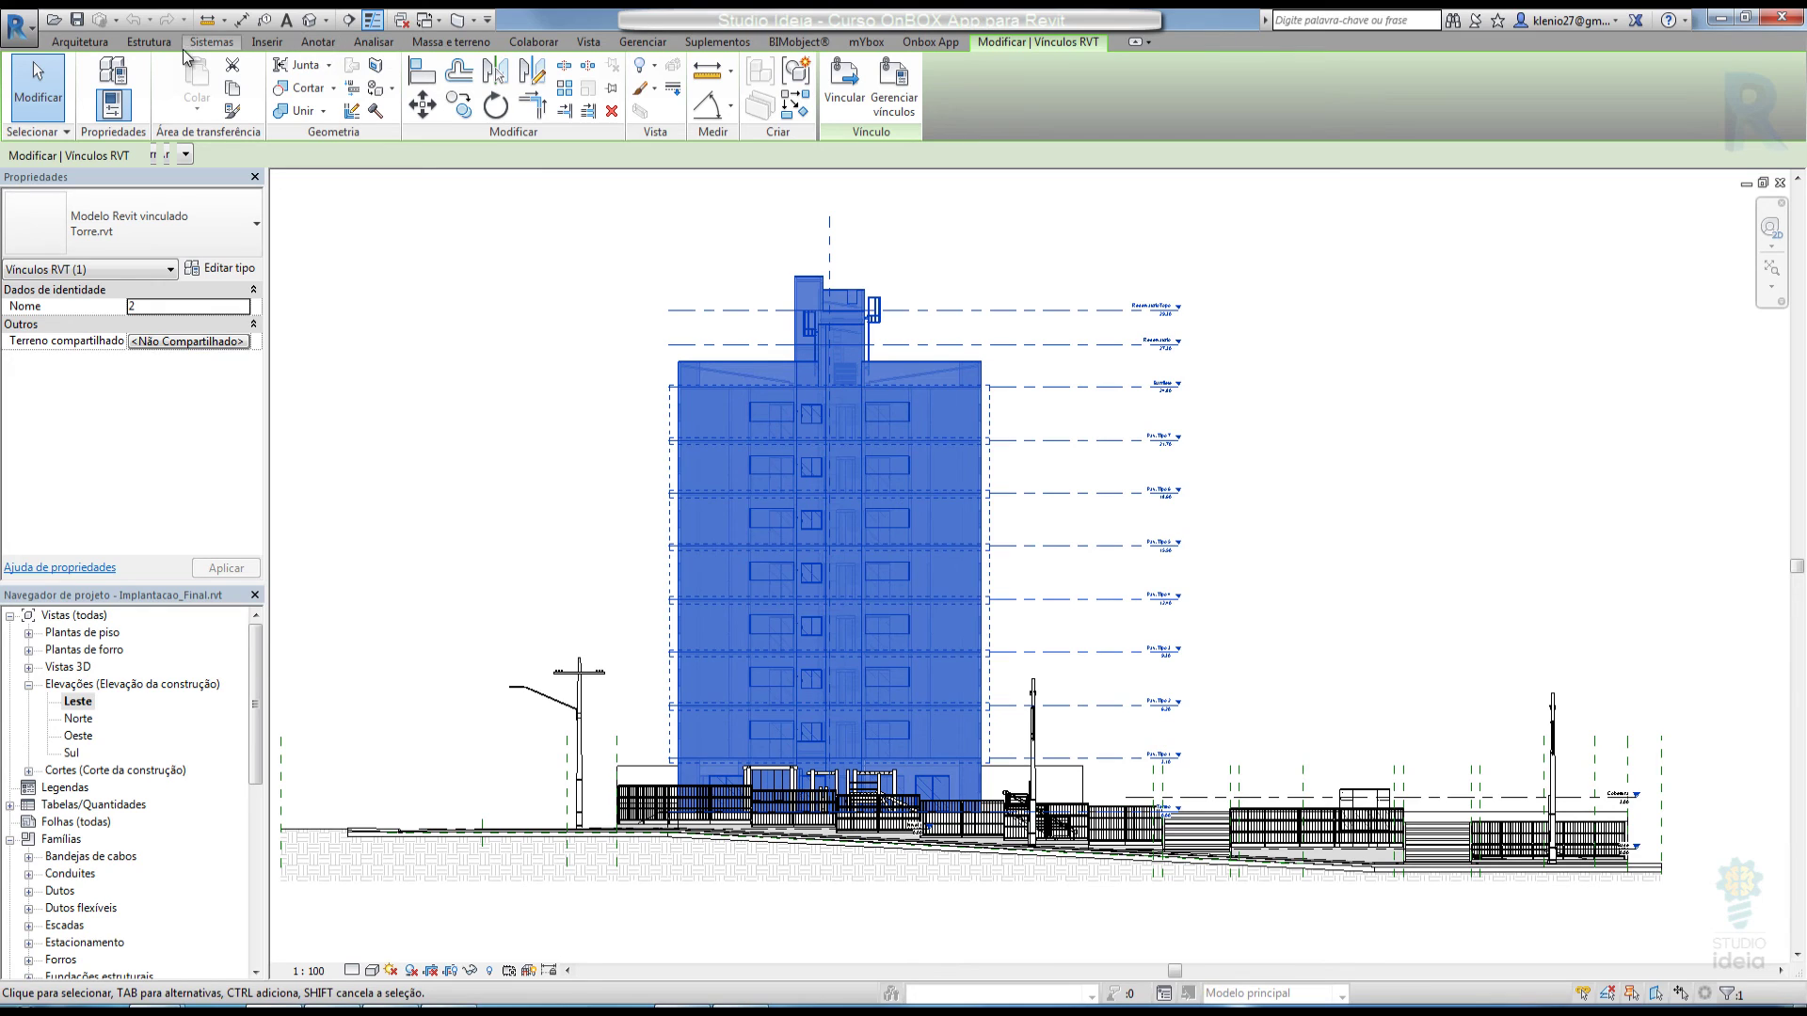
Start the structural Beam command and load the Concreto-Viga retangular.rfa family into the project
{"action": "left_click", "coordinate": [149, 42]}
{"action": "left_click", "coordinate": [94, 104]}
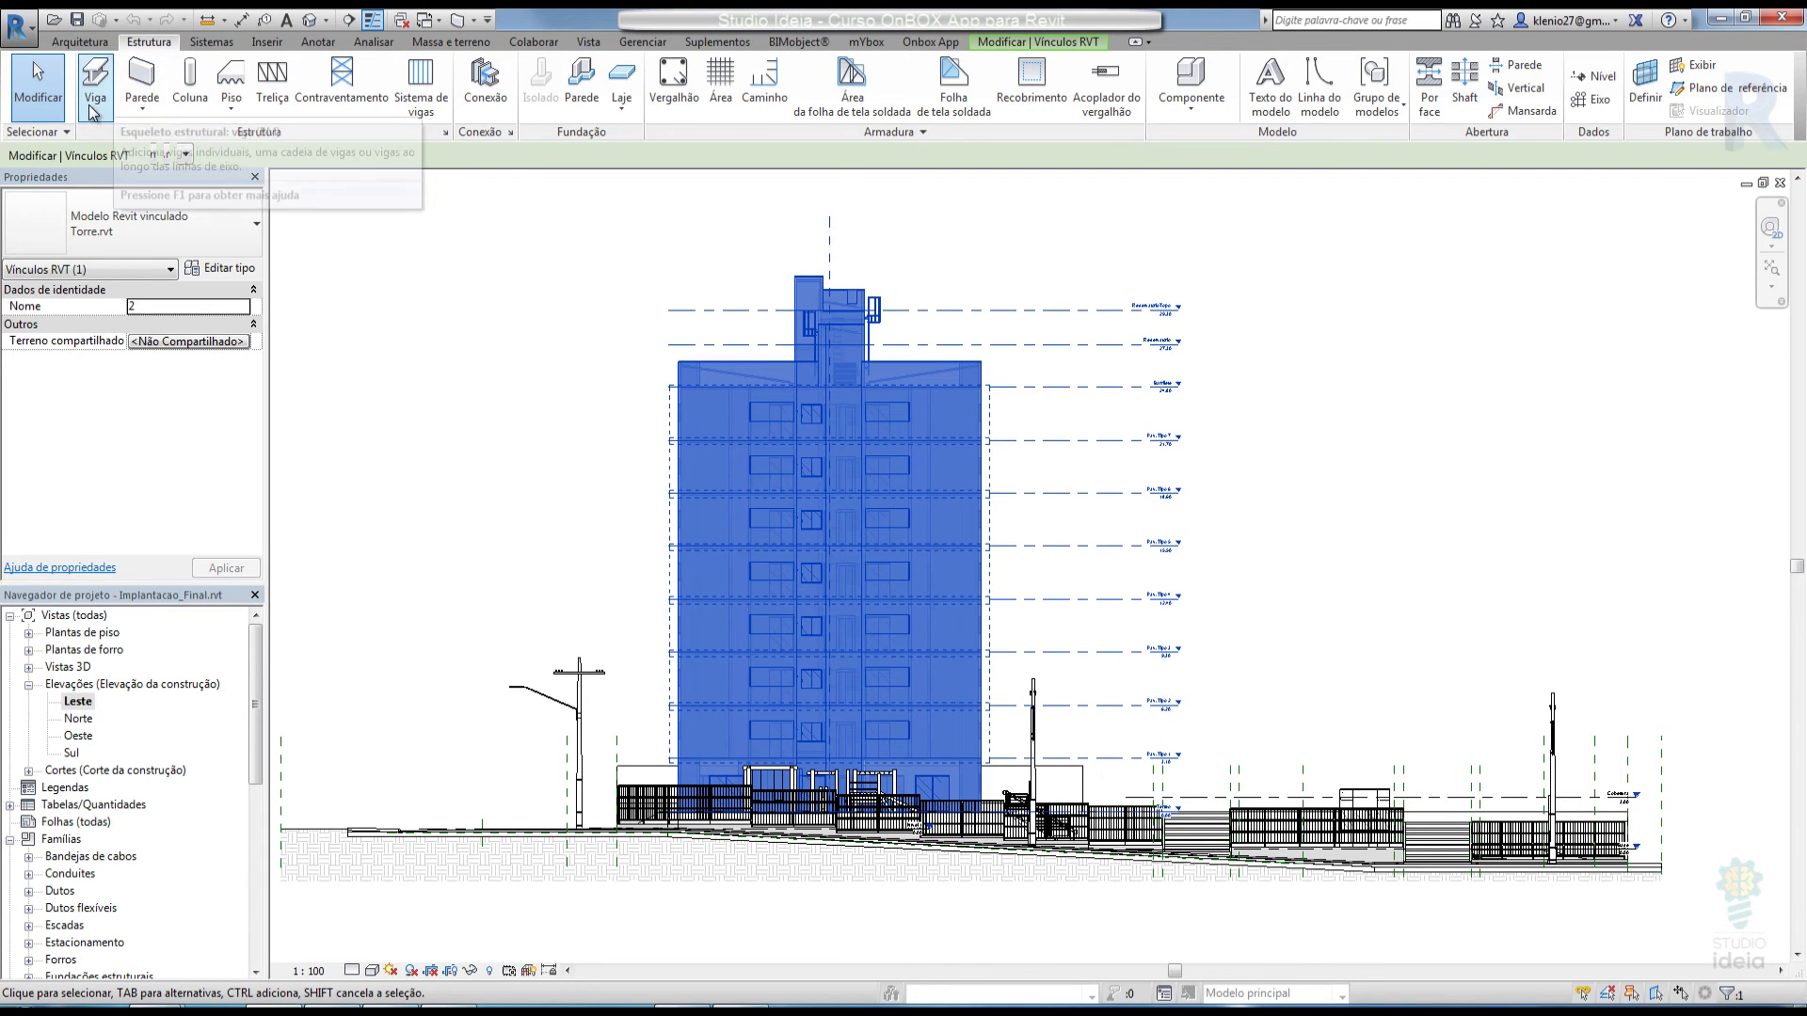
{"action": "left_click", "coordinate": [947, 537]}
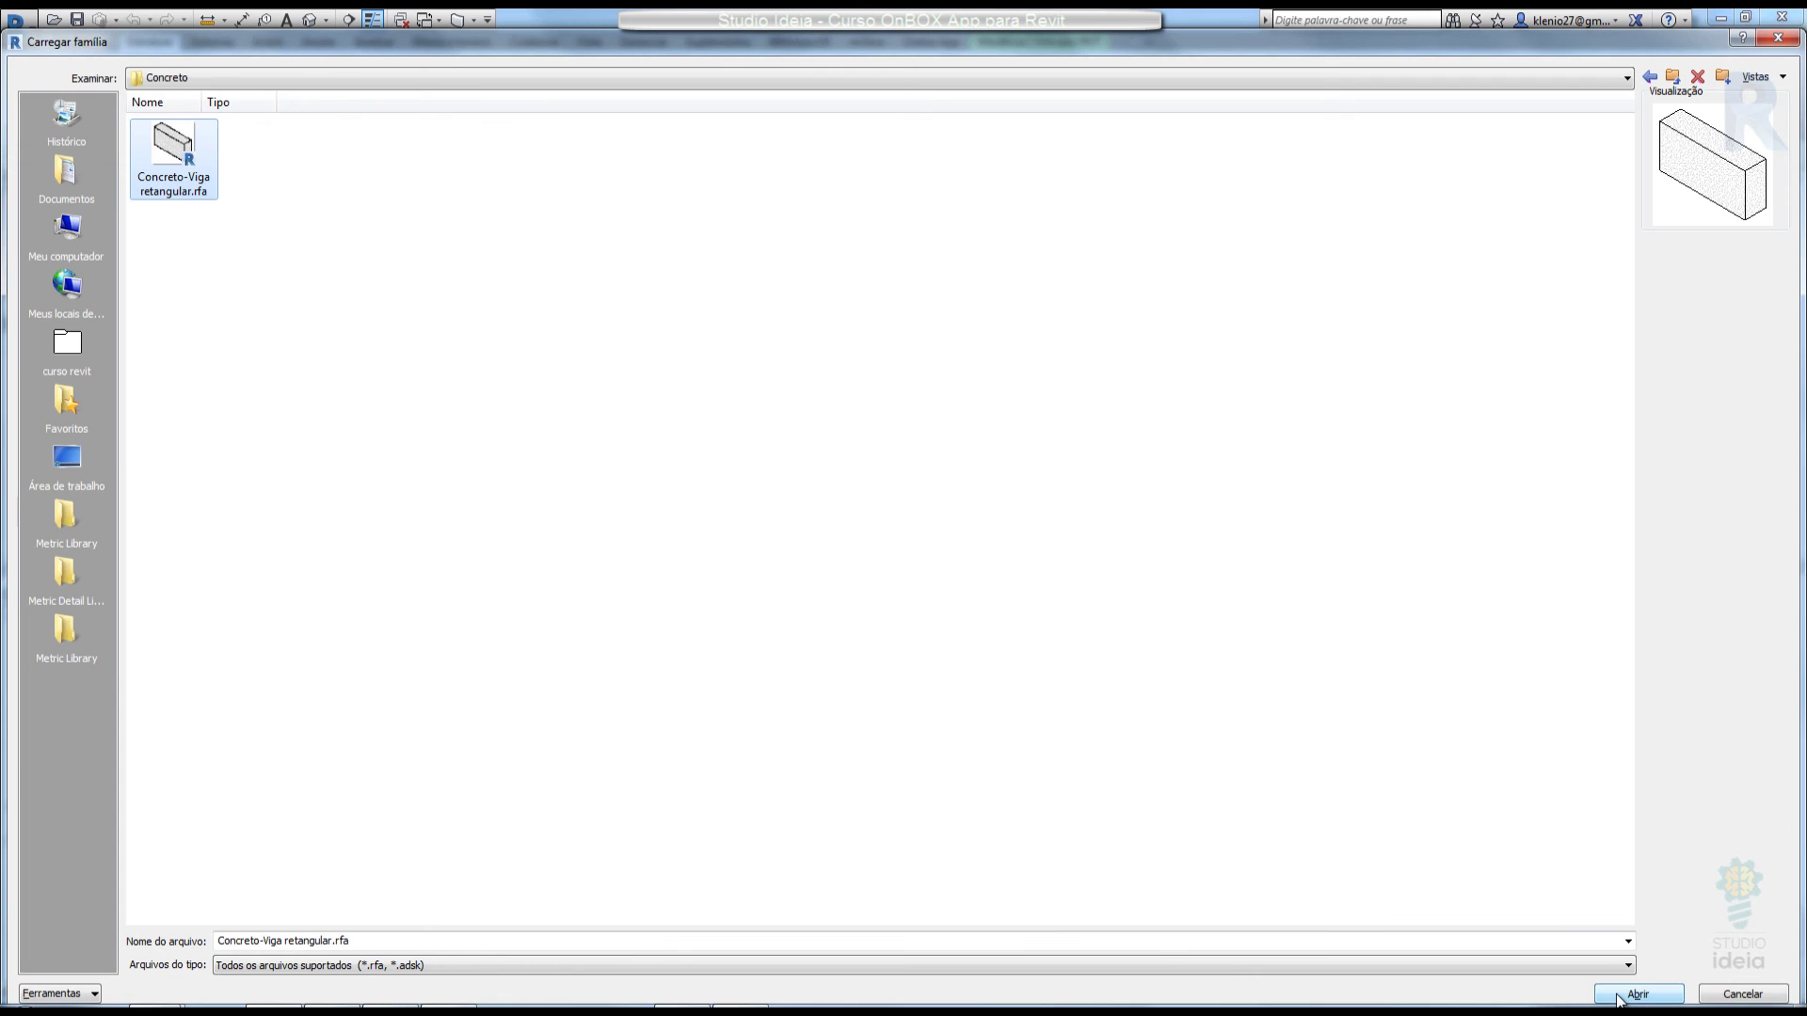
{"action": "left_click", "coordinate": [1638, 994]}
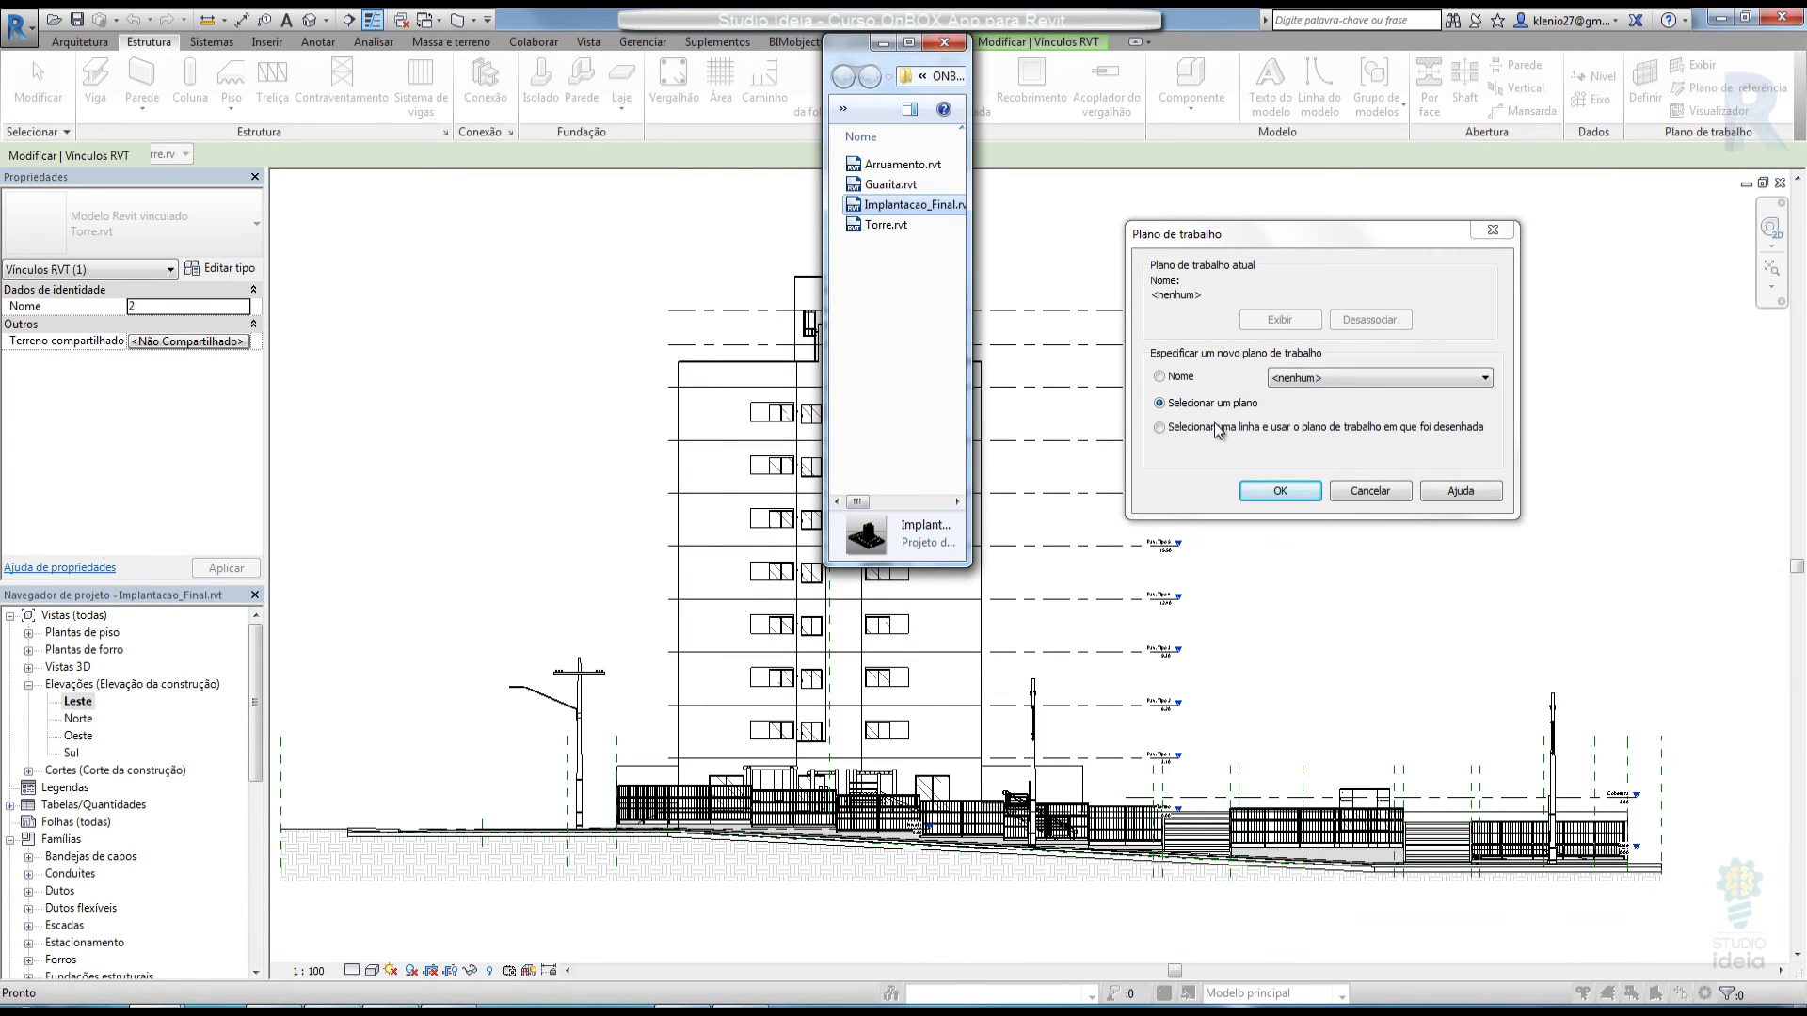
Cancel the work plane selection, start the Onbox Vigas para edifício command and enable the use of a linked file
{"action": "left_click", "coordinate": [1367, 488]}
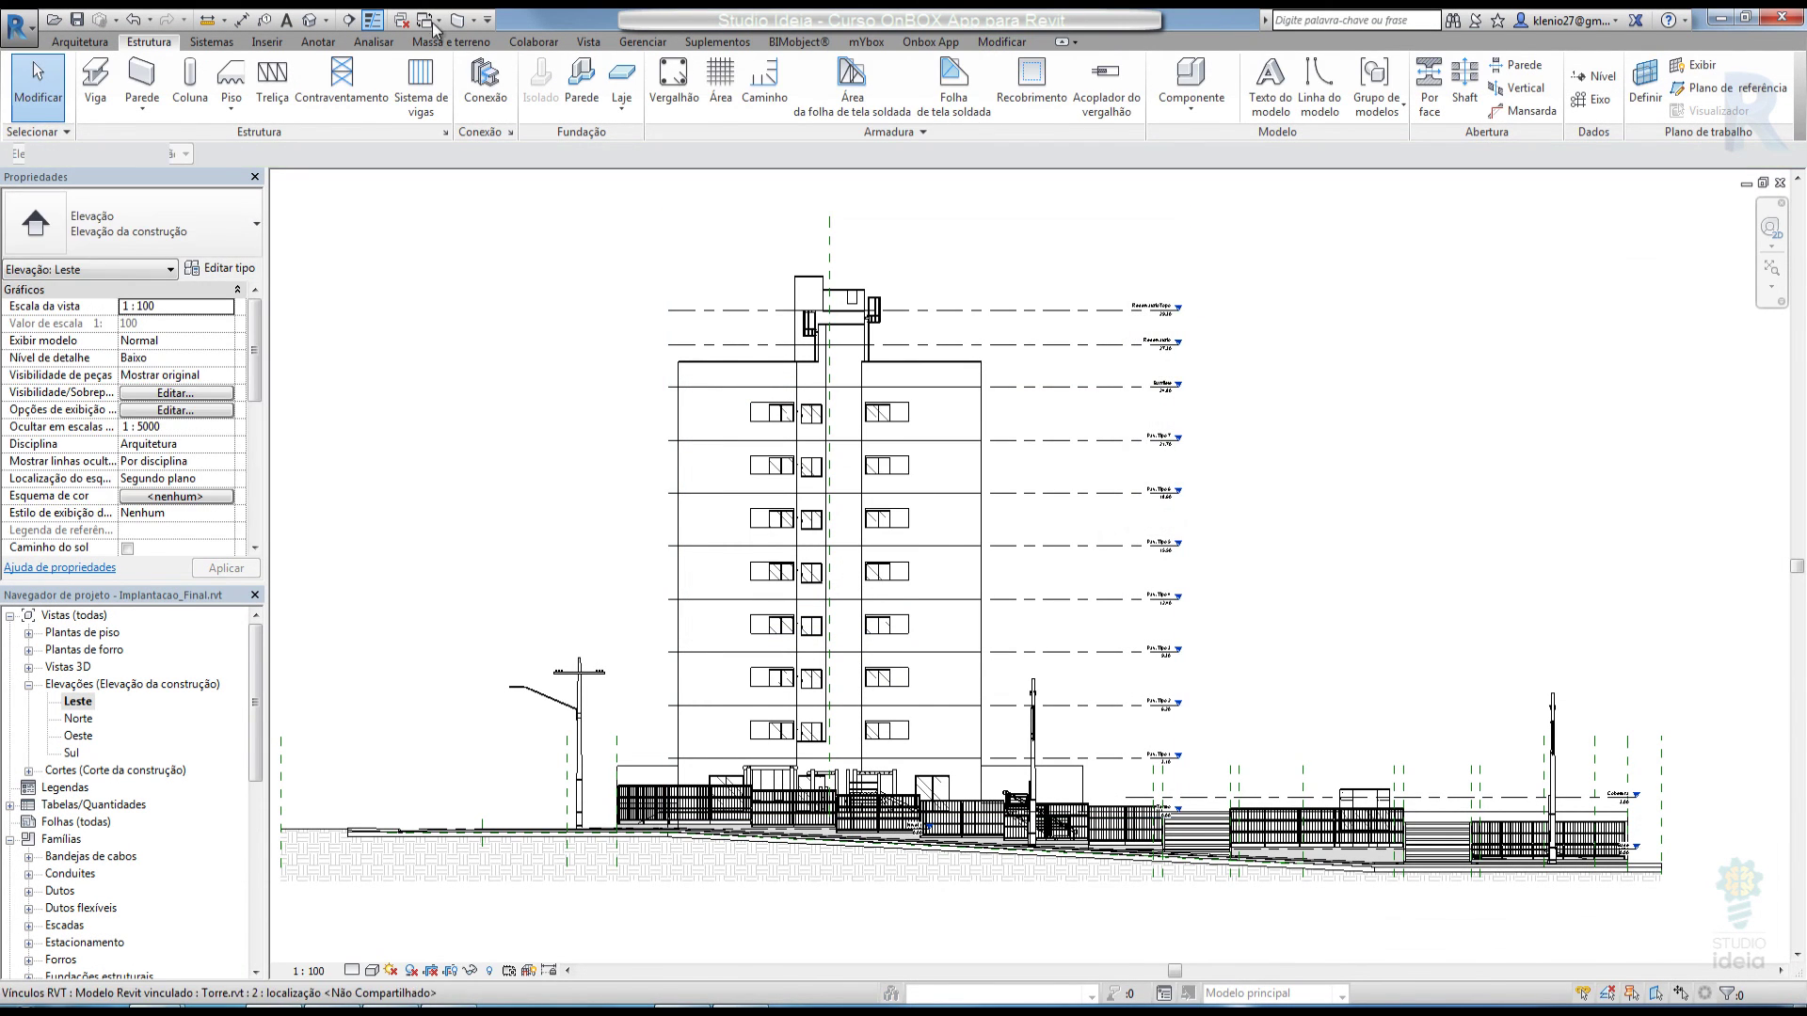
{"action": "left_click", "coordinate": [943, 47]}
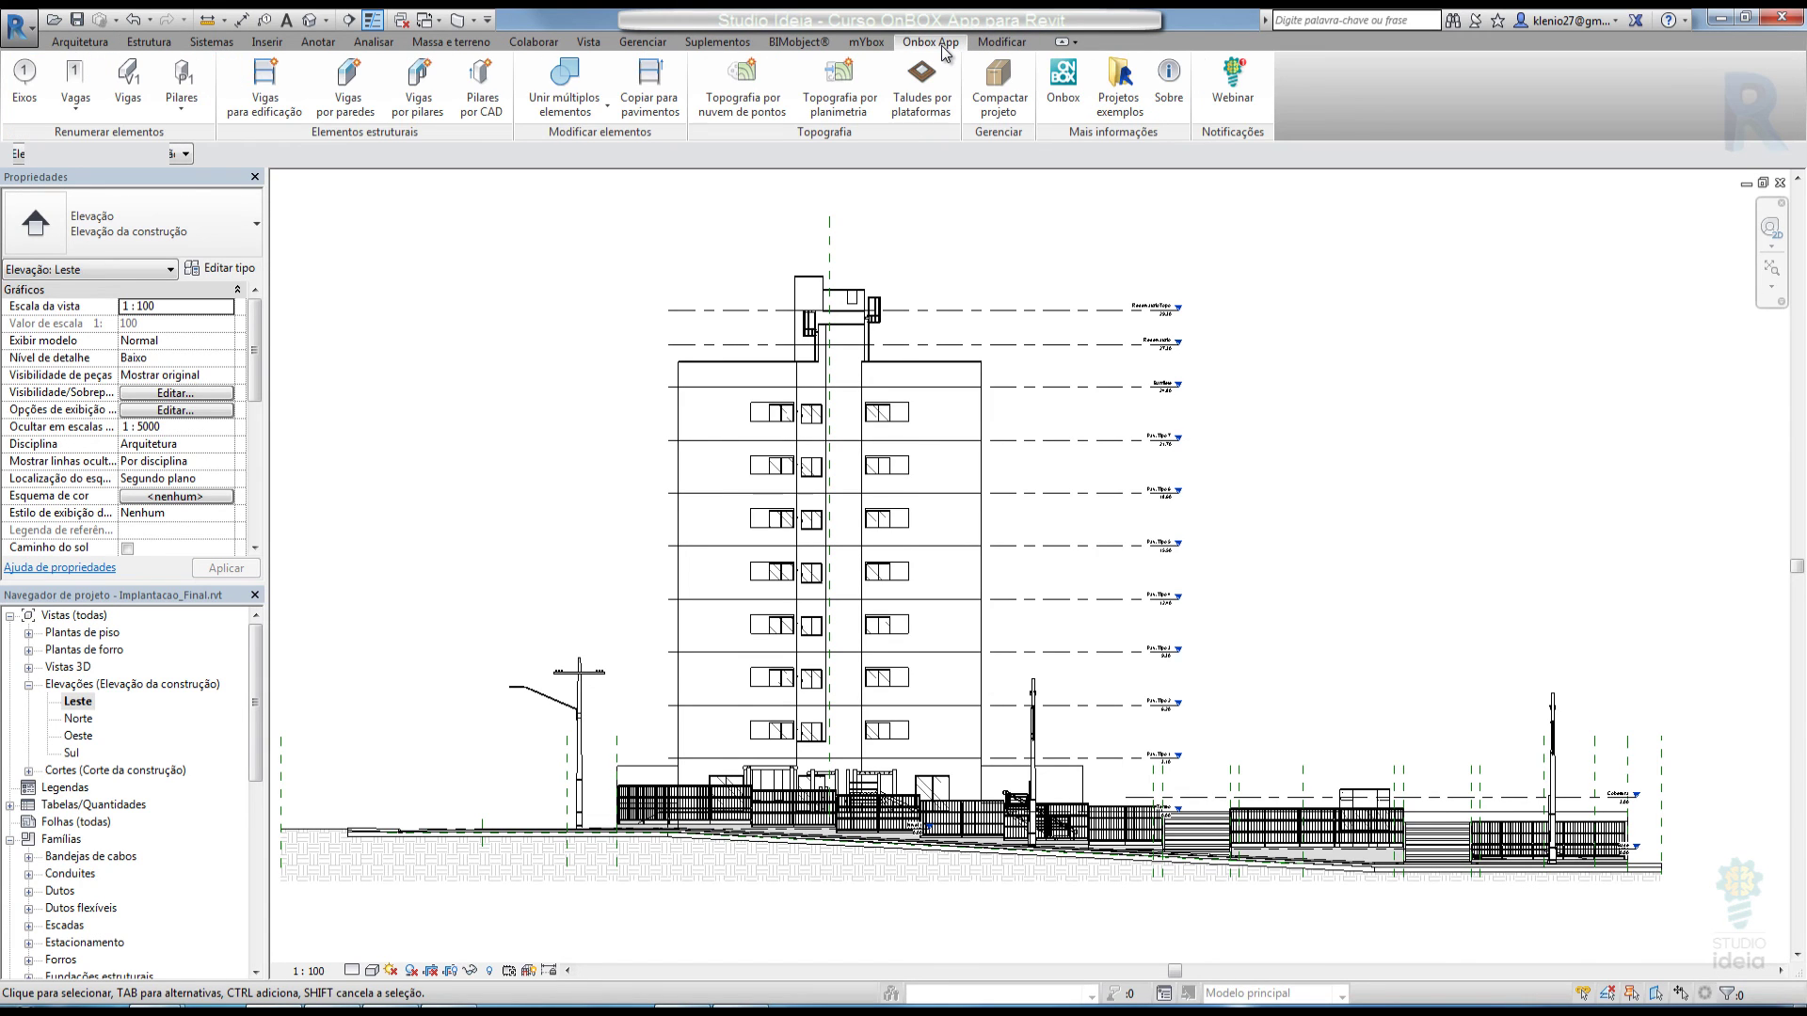
{"action": "left_click", "coordinate": [262, 112]}
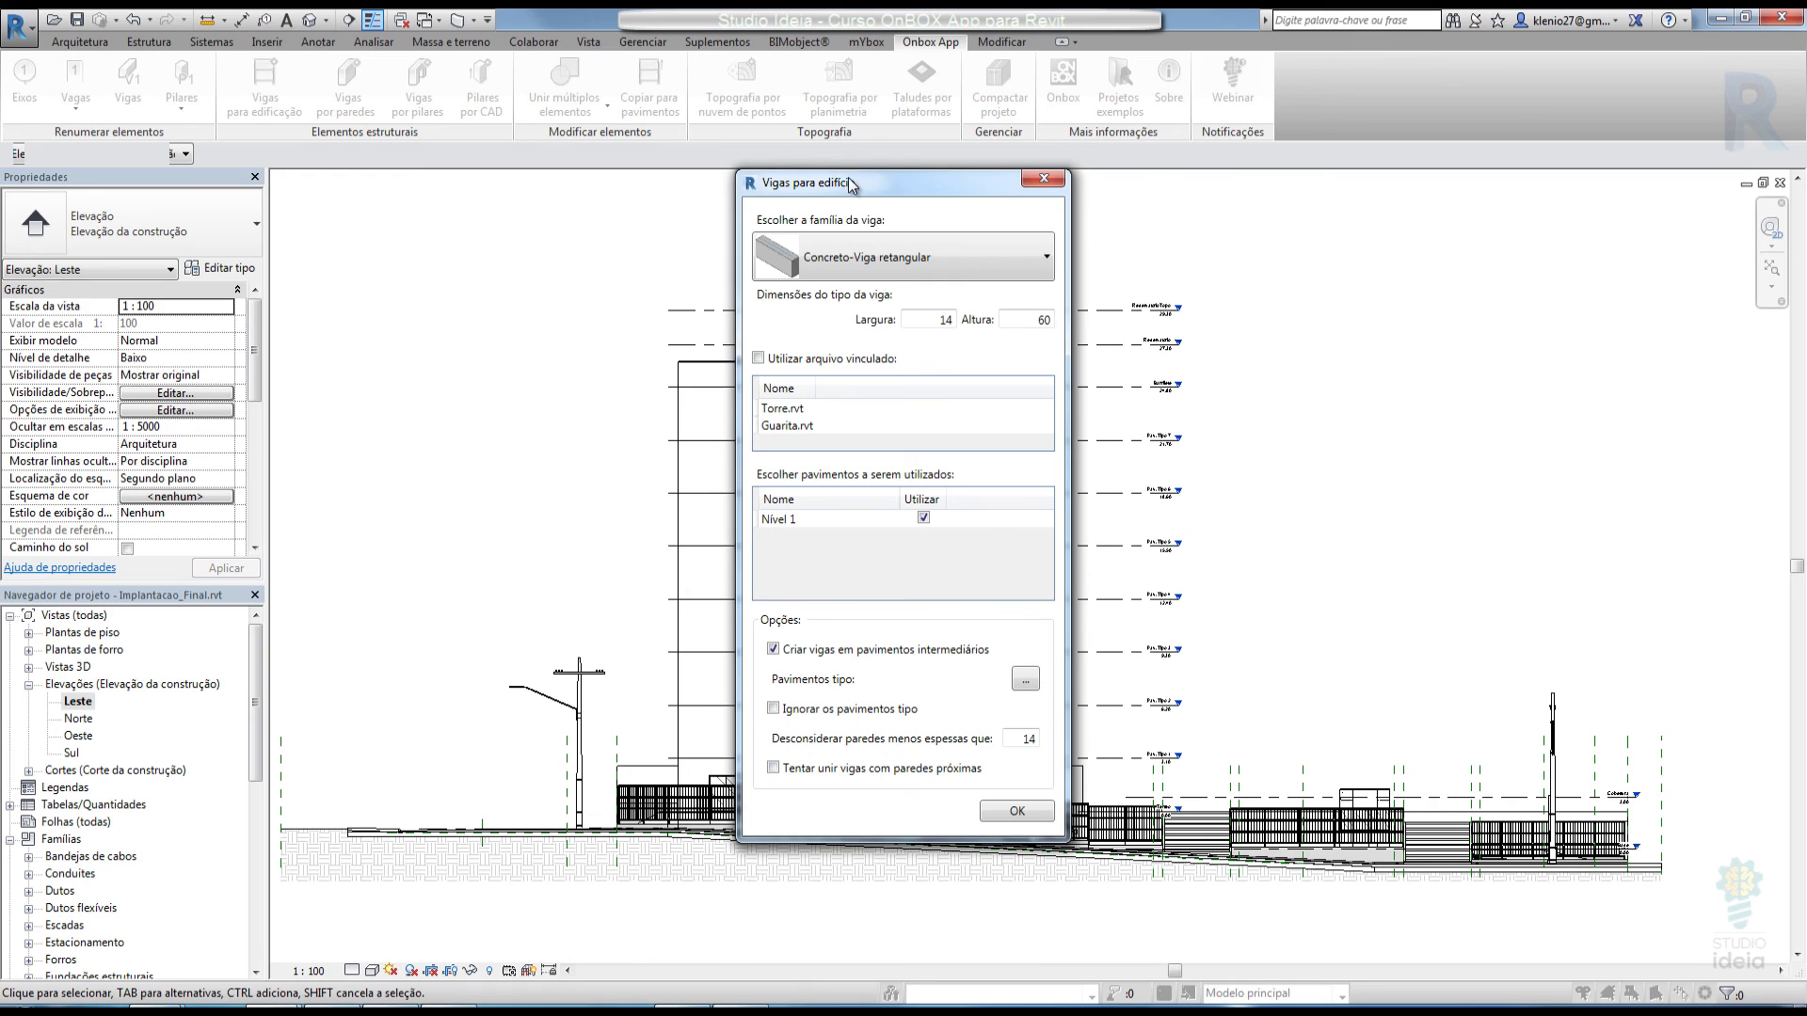
{"action": "left_click_drag", "start_coordinate": [868, 183], "coordinate": [1385, 181]}
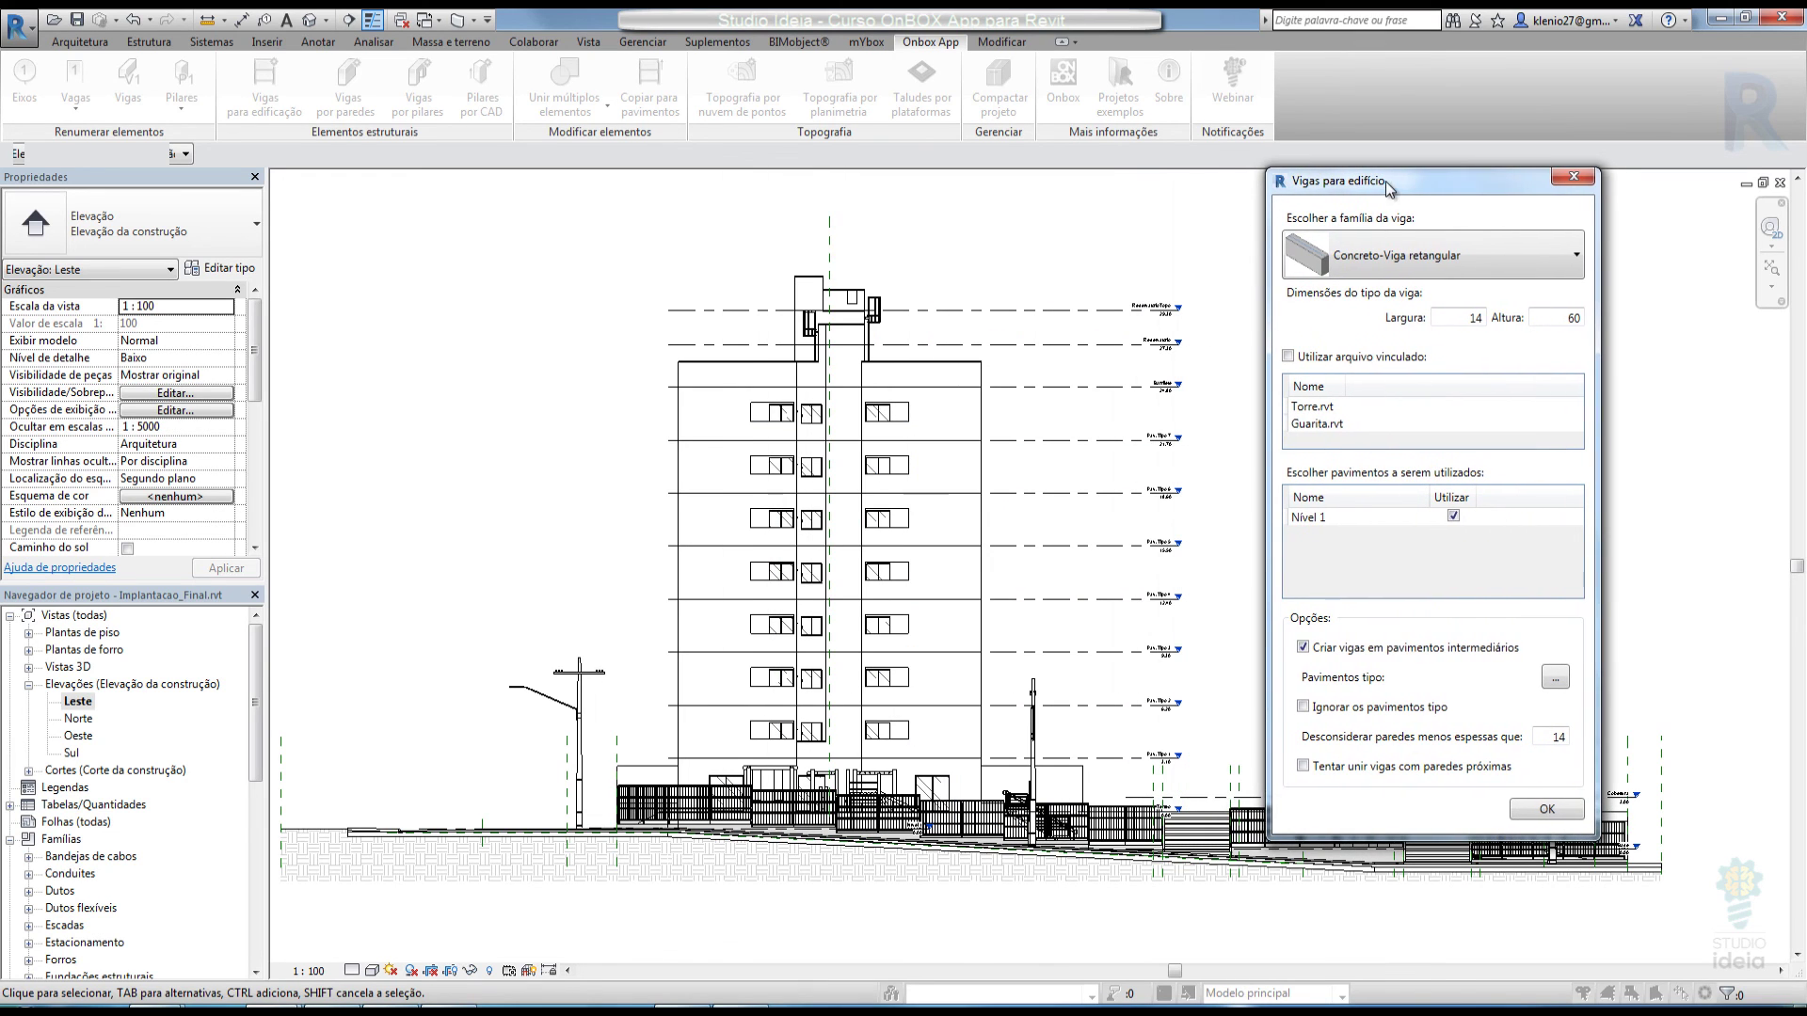
{"action": "left_click", "coordinate": [1285, 358]}
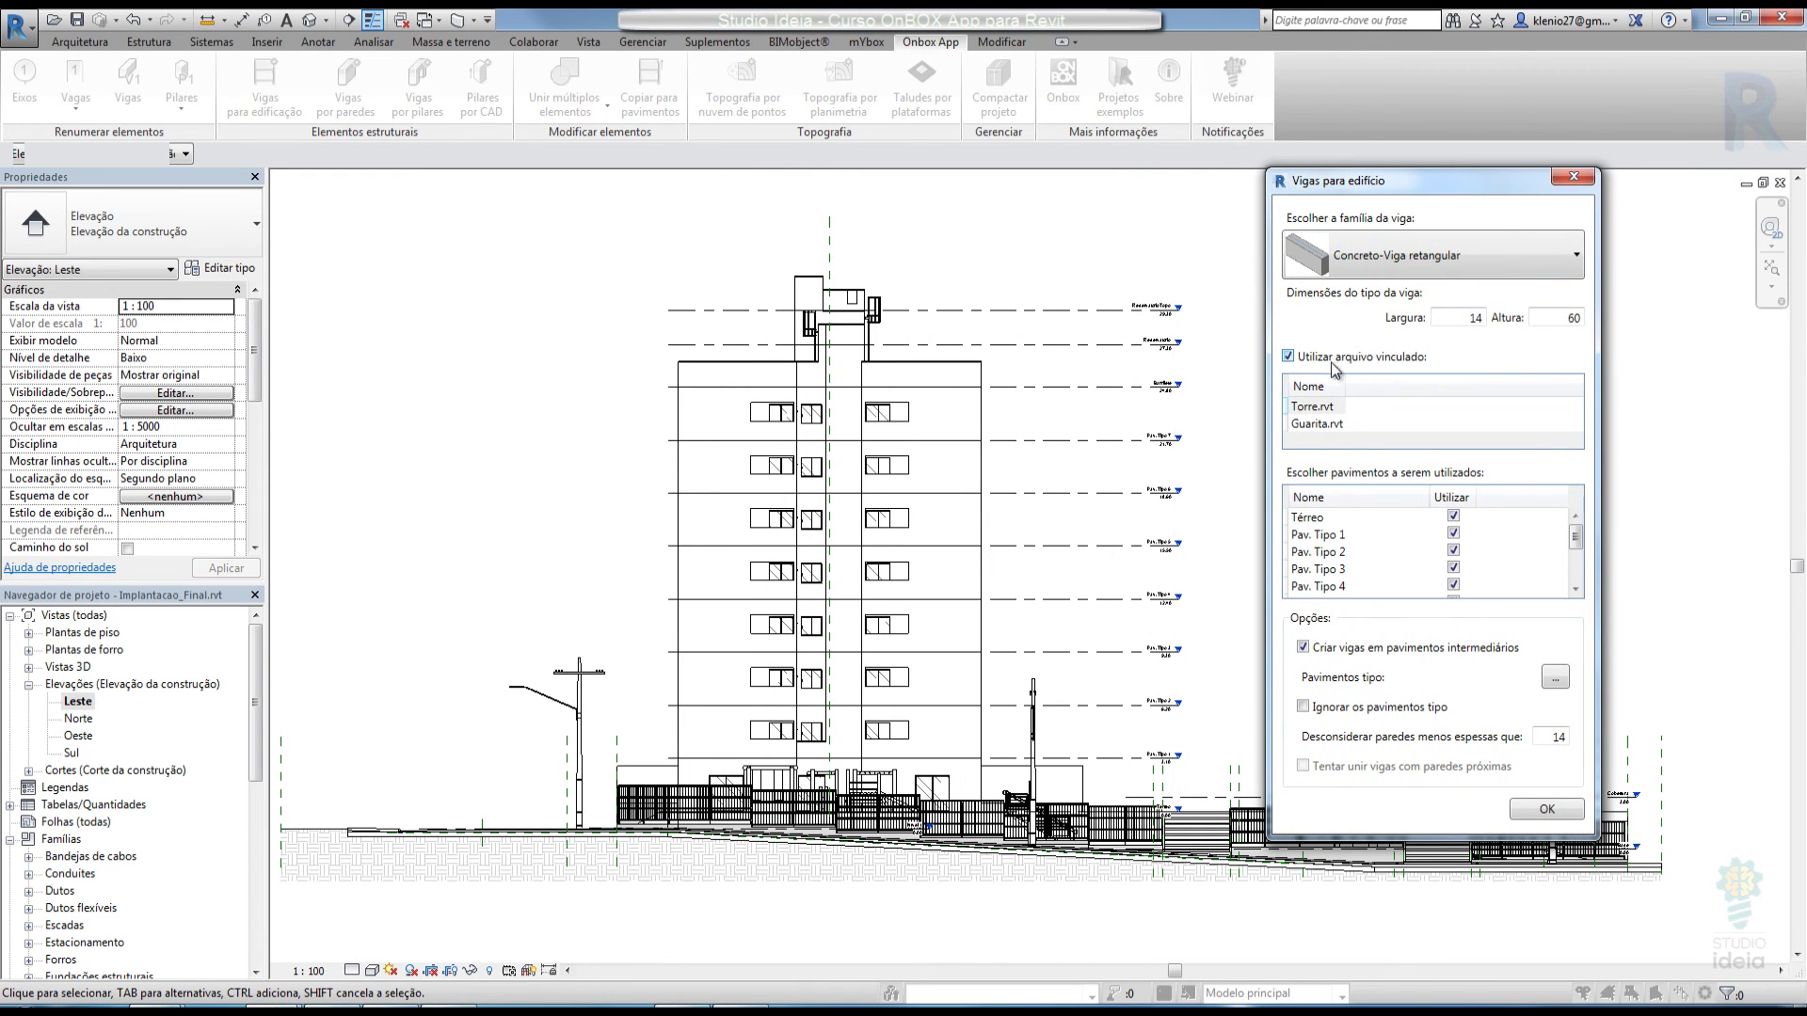
Choose the linked Torre.rvt with all its levels and generate its beams with the 14 x 60 Concreto-Viga retangular family
{"action": "left_click", "coordinate": [1318, 407]}
{"action": "scroll", "coordinate": [1581, 538], "scroll_direction": "down", "scroll_amount": 2}
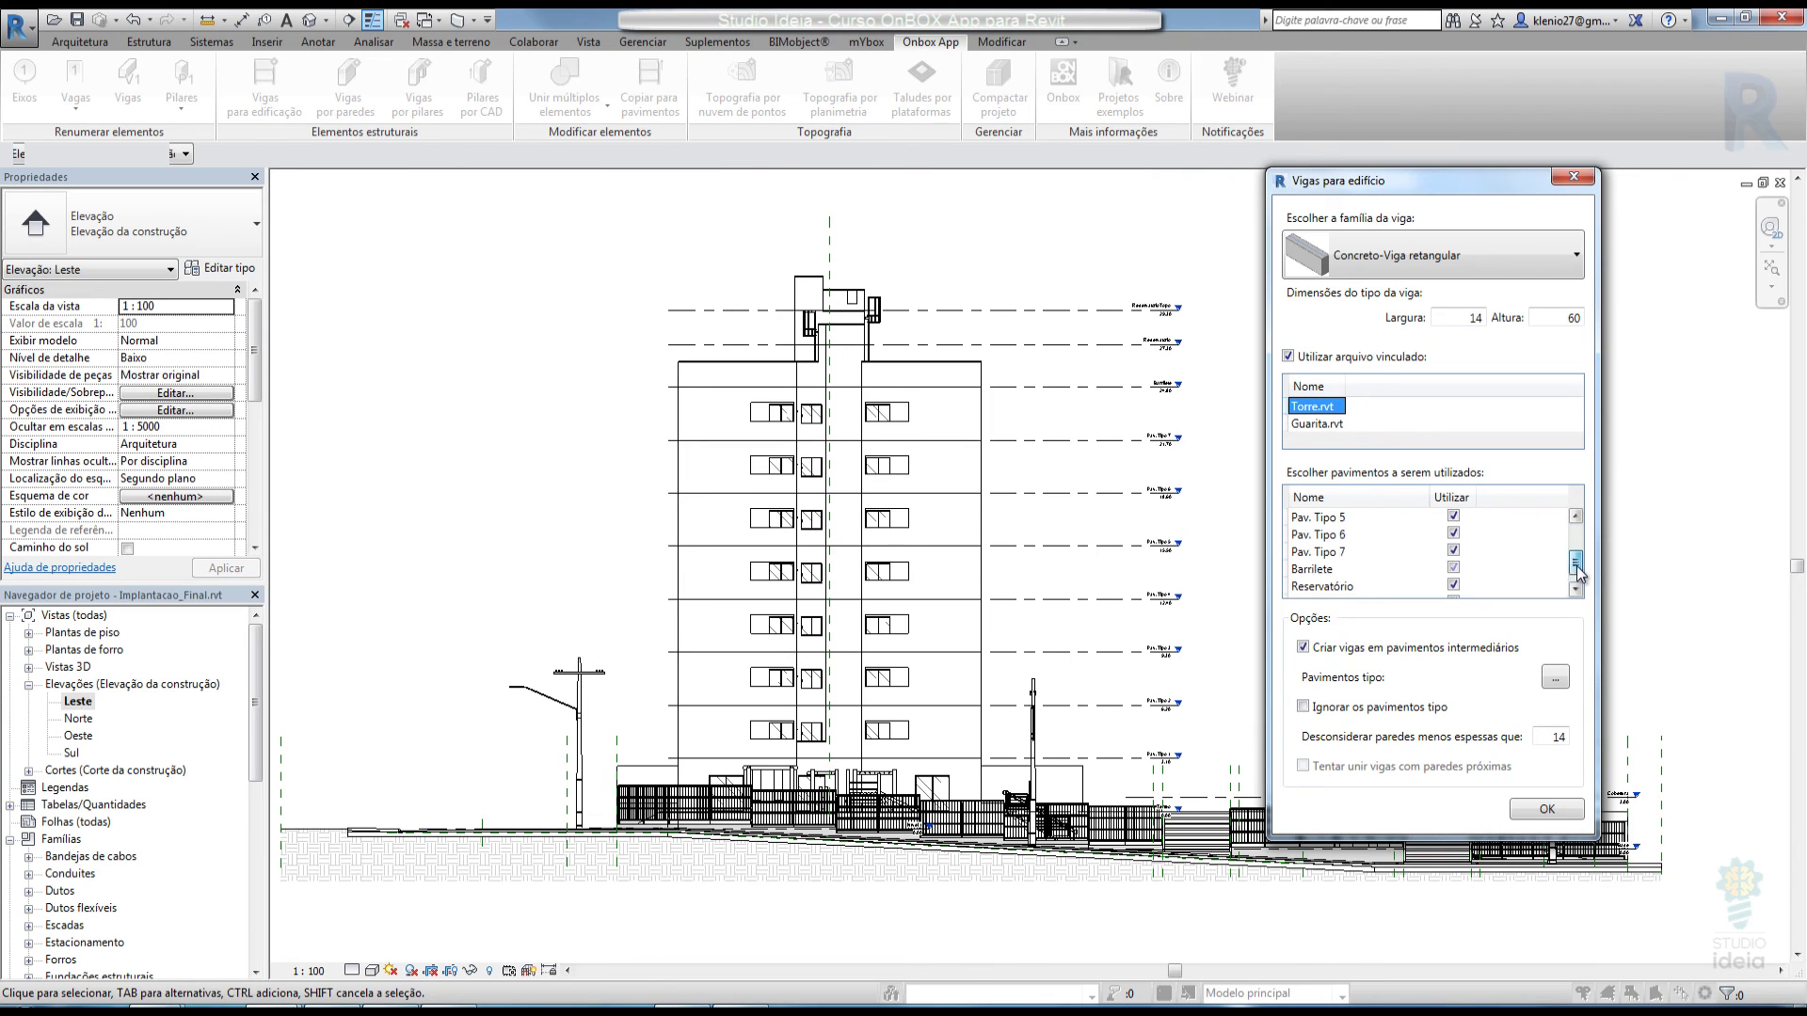
{"action": "scroll", "coordinate": [1581, 533], "scroll_direction": "up", "scroll_amount": 2}
{"action": "left_click", "coordinate": [1318, 423]}
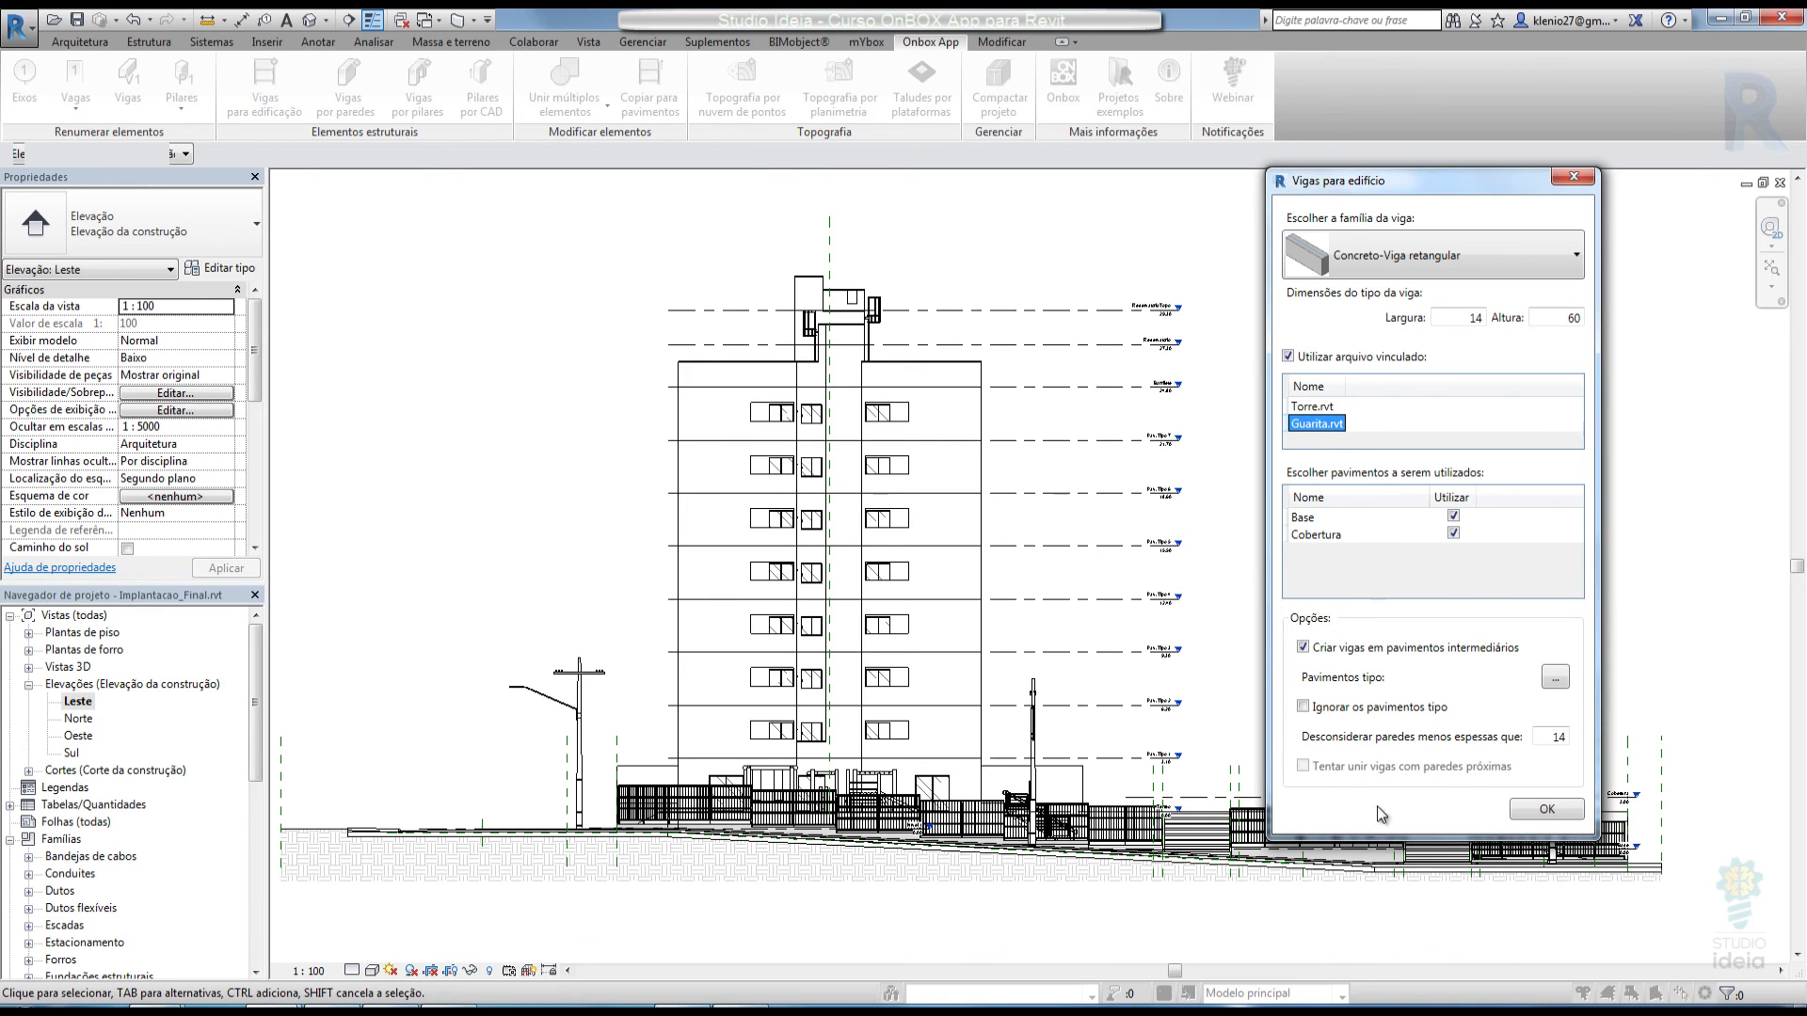
{"action": "left_click", "coordinate": [1318, 406]}
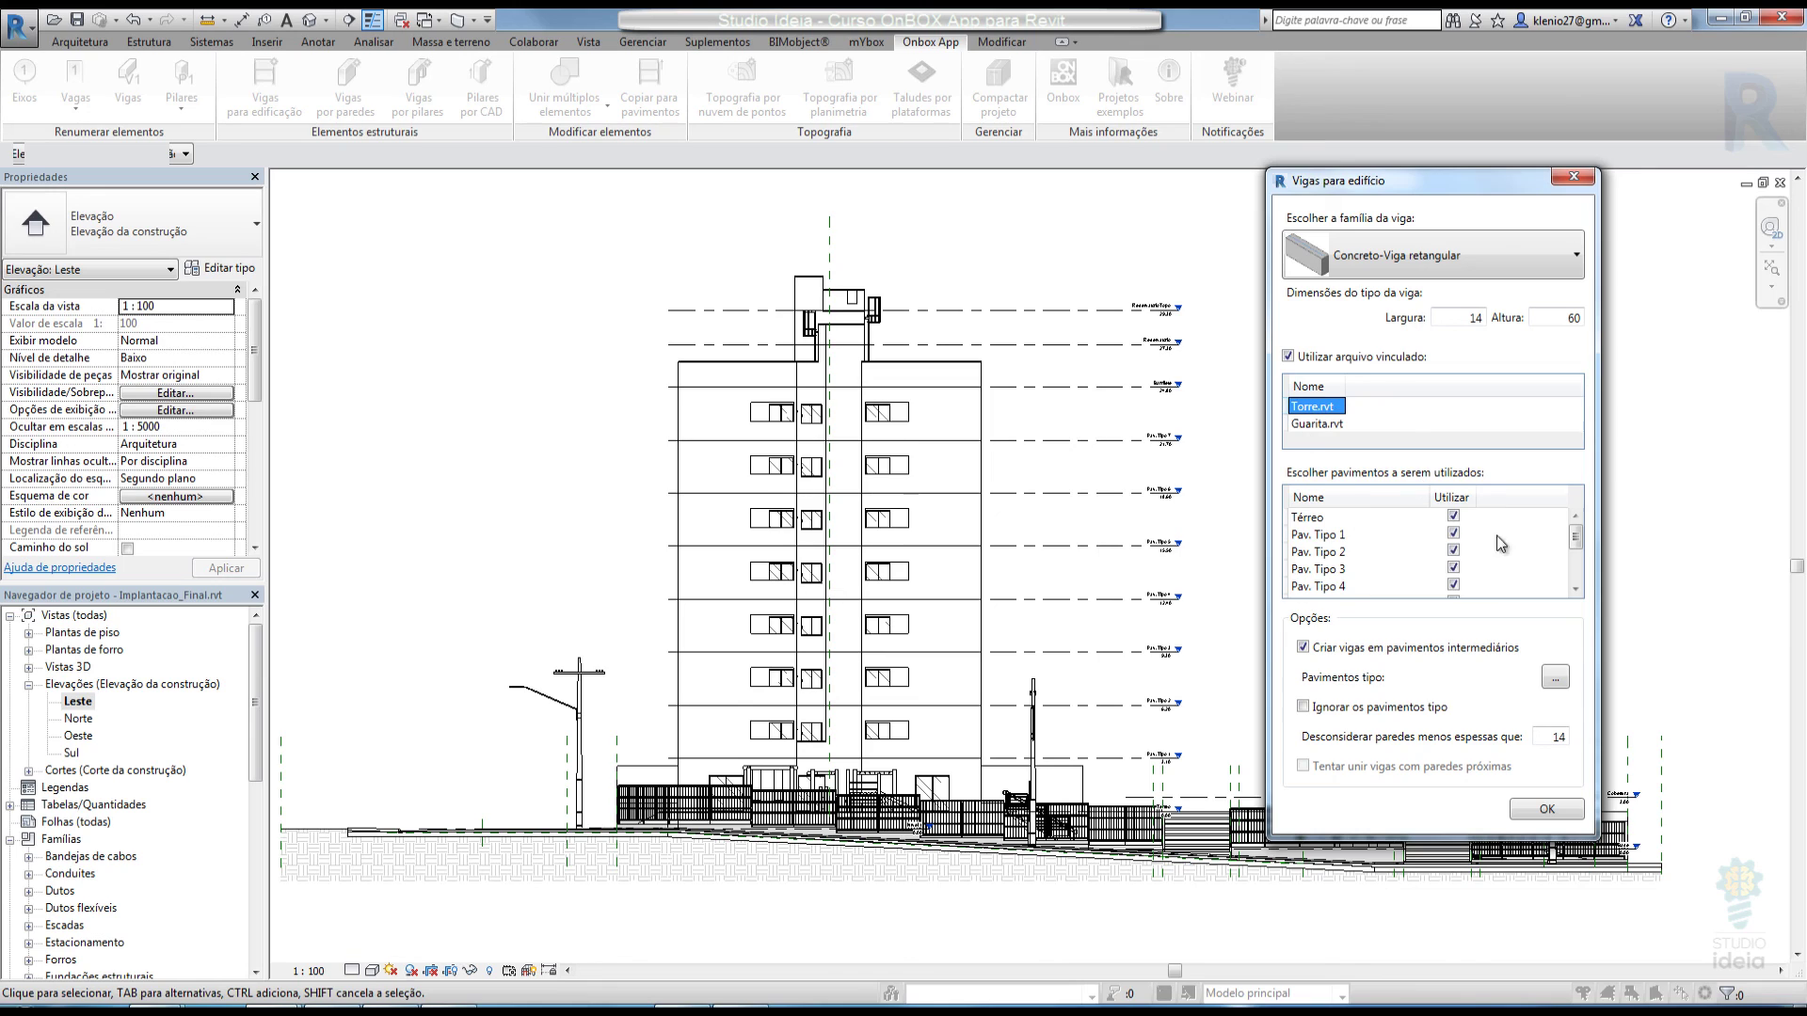
{"action": "left_click_drag", "start_coordinate": [1576, 540], "coordinate": [1510, 410]}
{"action": "left_click", "coordinate": [1534, 810]}
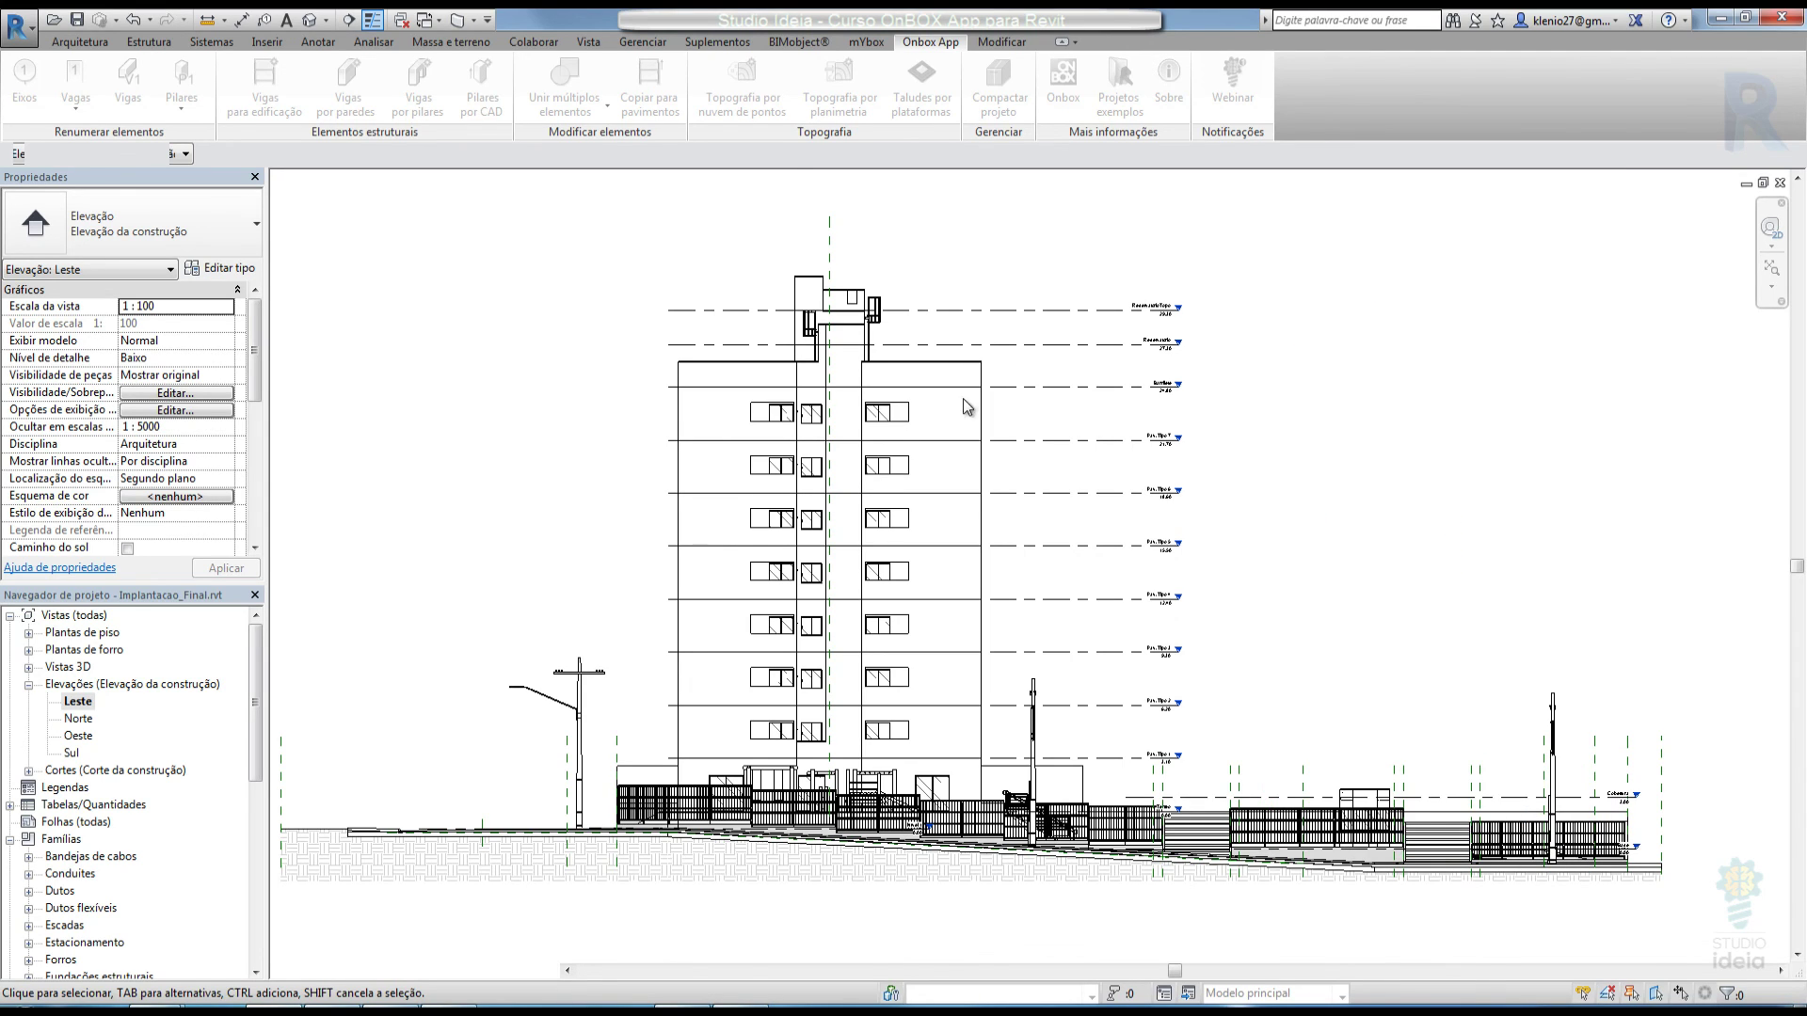